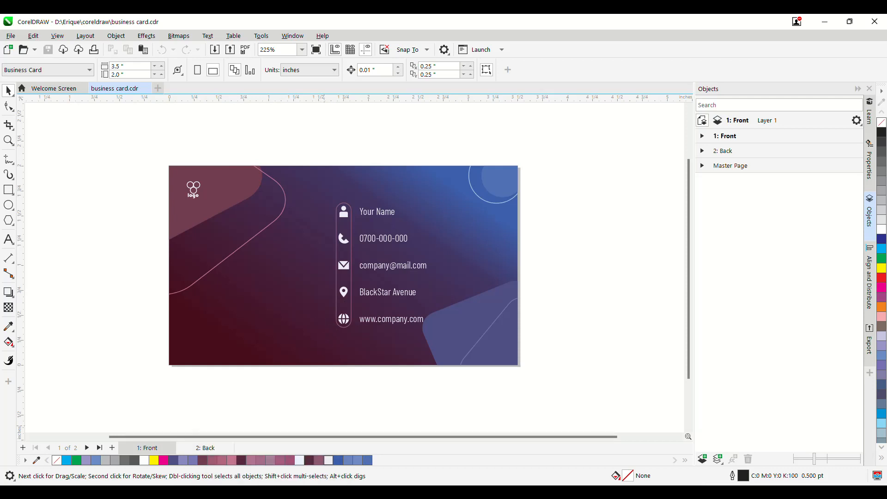
Switch to the image viewer and look through the cardwithspheres mockup renders of the business card.
mouse_move(63, 492)
left_click(735, 493)
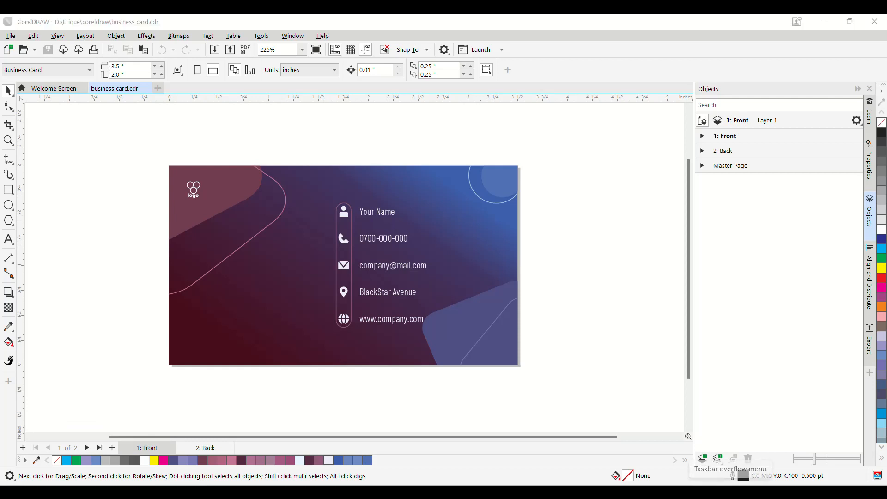
left_click(761, 466)
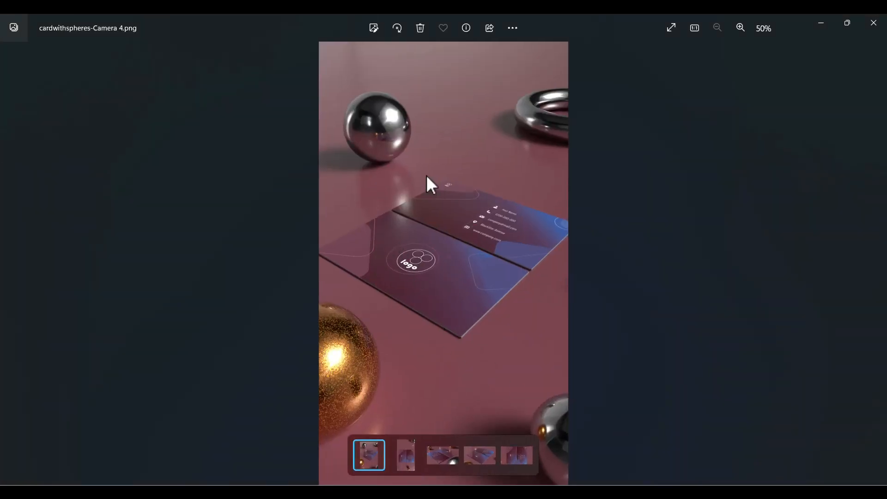
left_click(406, 459)
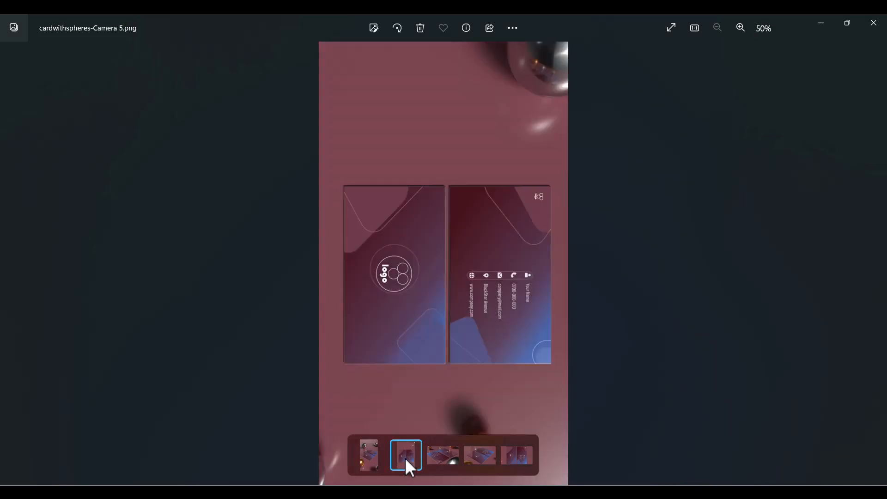
left_click(437, 458)
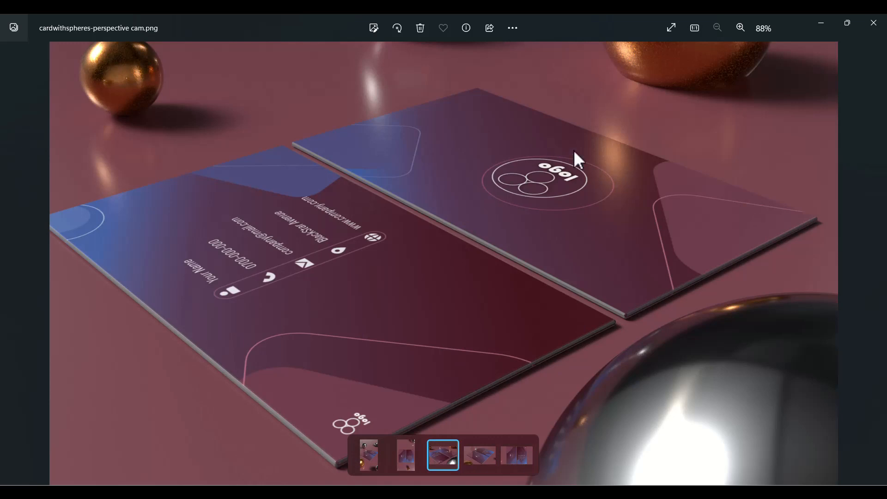
left_click(481, 459)
left_click(508, 460)
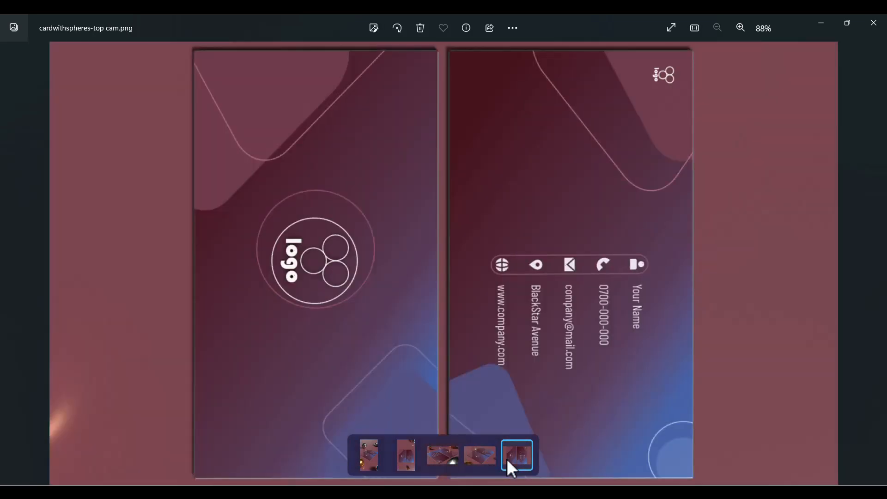
left_click(370, 459)
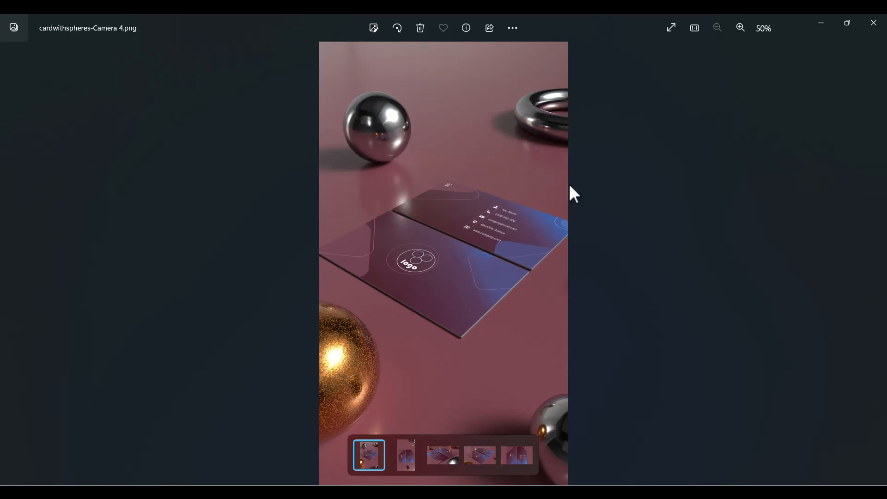
left_click(822, 24)
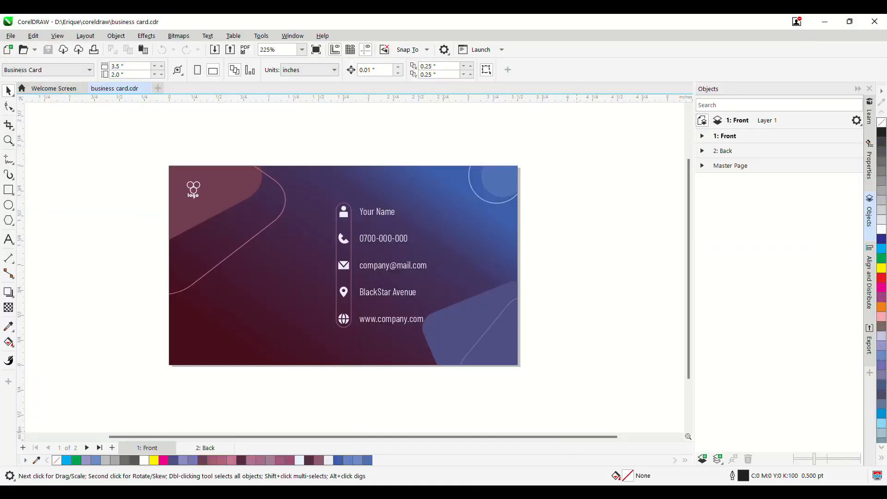
Switch to Adobe Substance 3D Stager and examine the business card scene through Camera 5, Camera 4, perspective cam2, top cam and perspective cam.
mouse_move(273, 493)
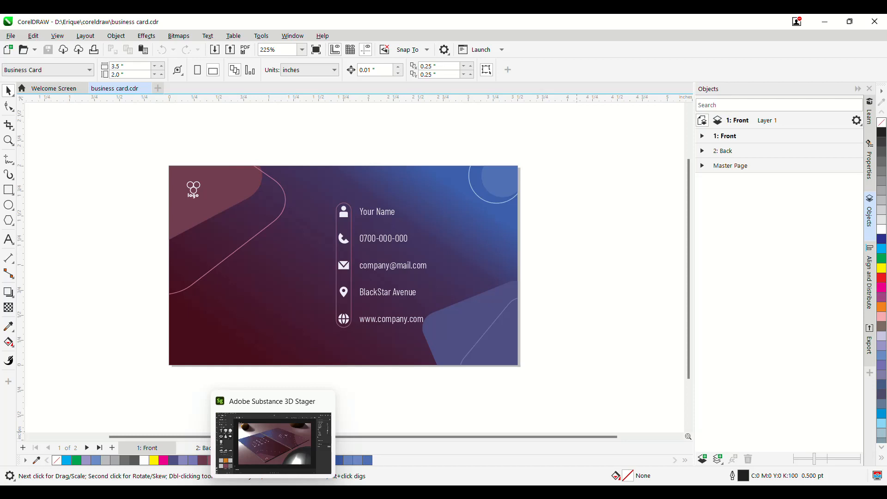
left_click(237, 421)
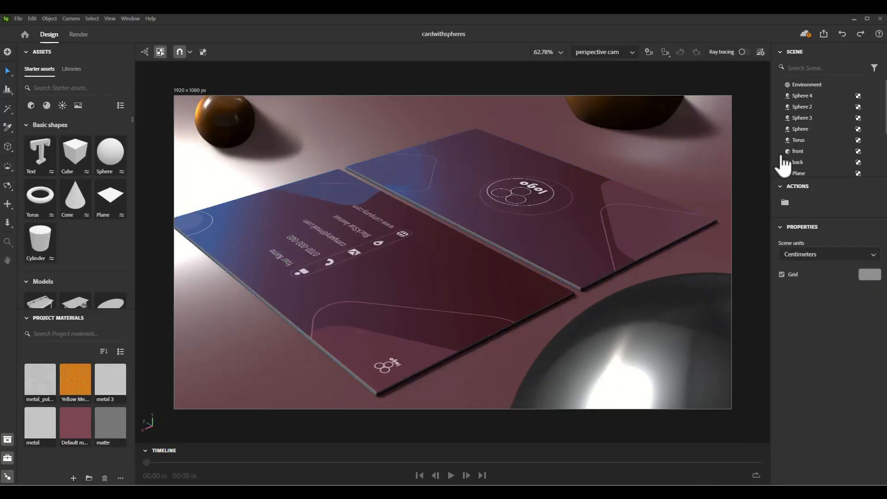
scroll(782, 161, "down", 3)
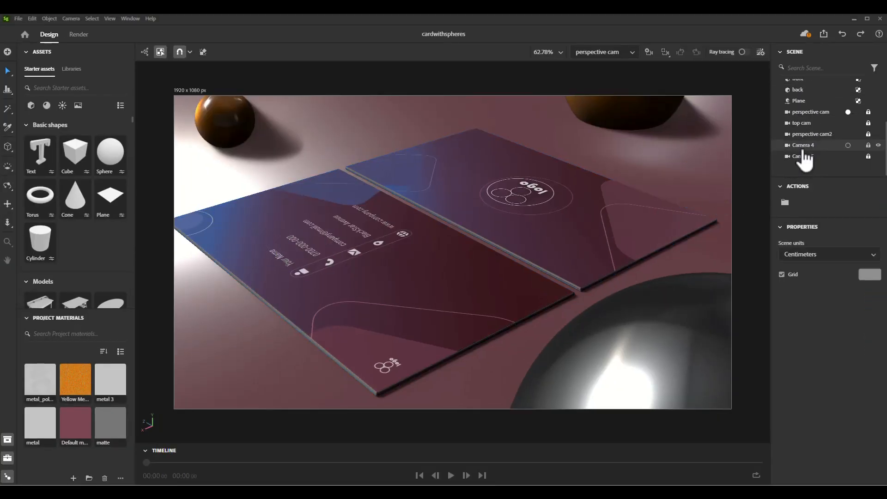
left_click(848, 157)
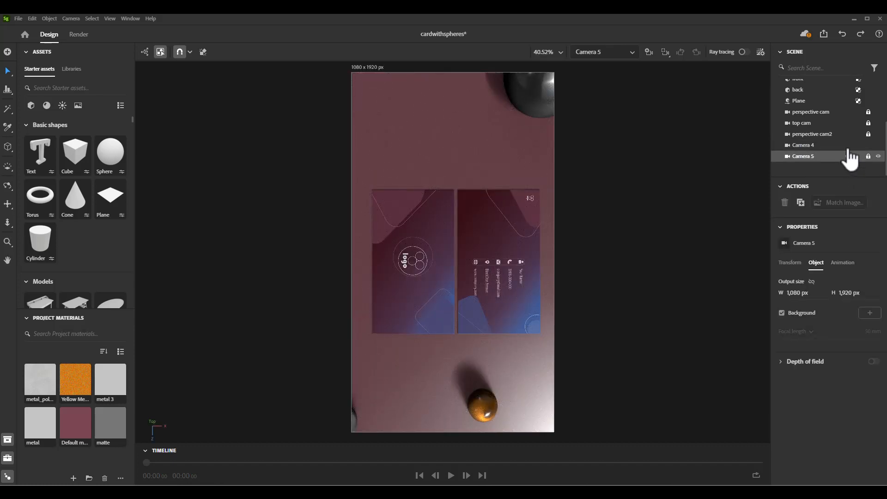
left_click(849, 145)
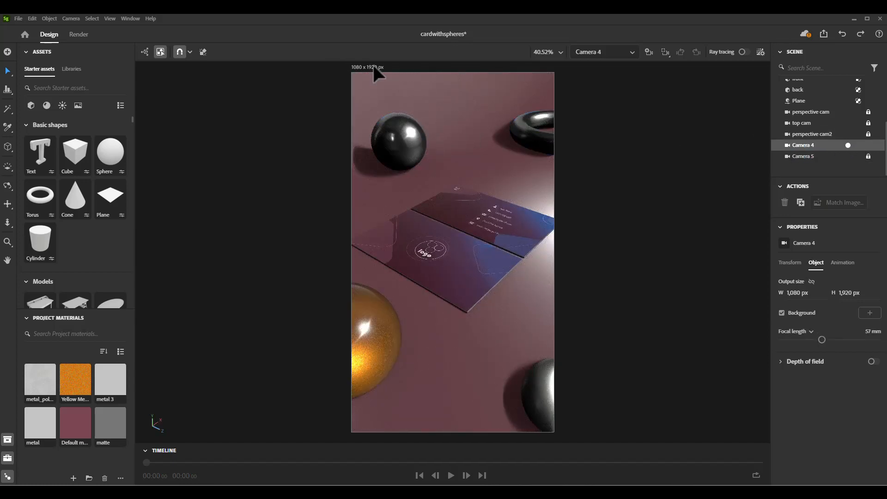
left_click(849, 134)
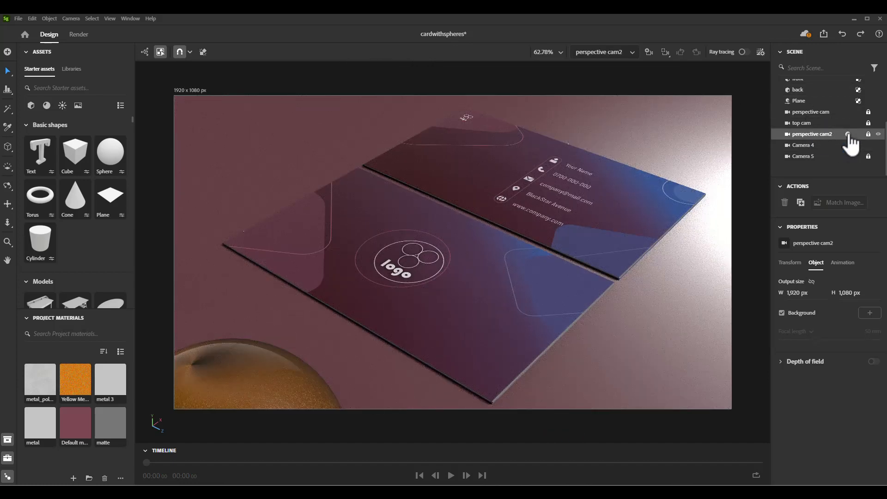
left_click(848, 123)
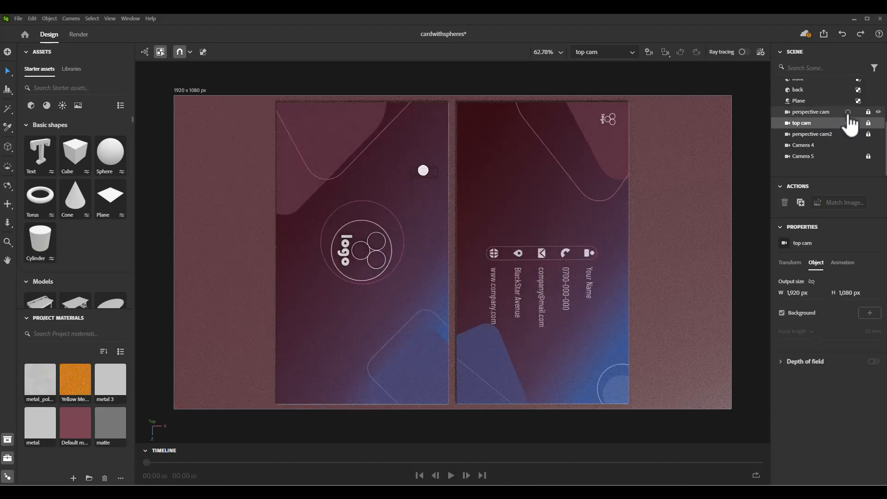
left_click(849, 111)
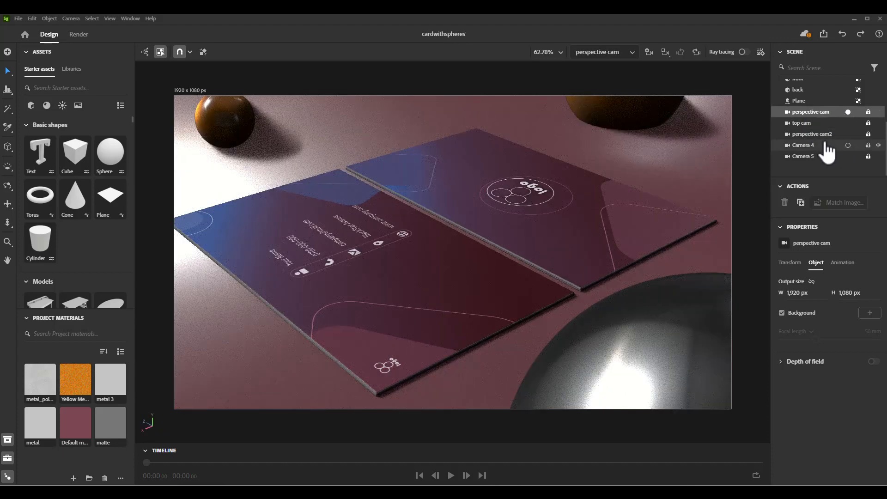
scroll(828, 152, "up", 3)
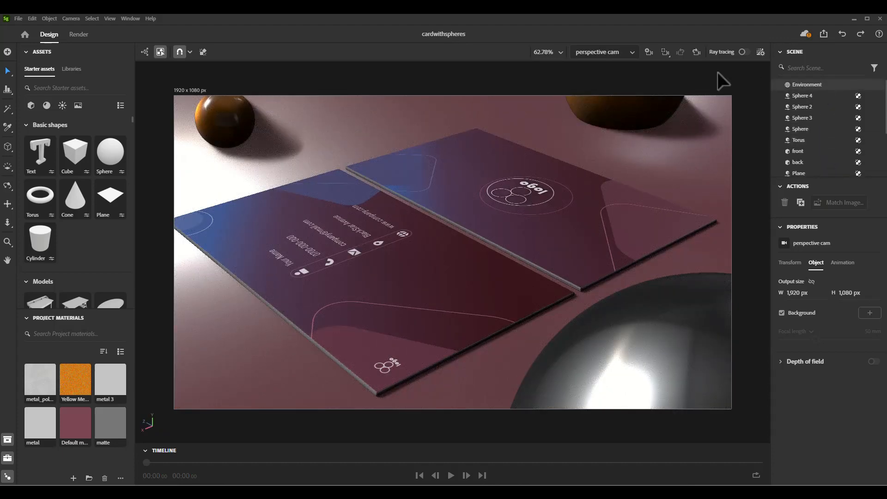
Return to CorelDRAW and view the Back page of the business card design.
left_click(855, 19)
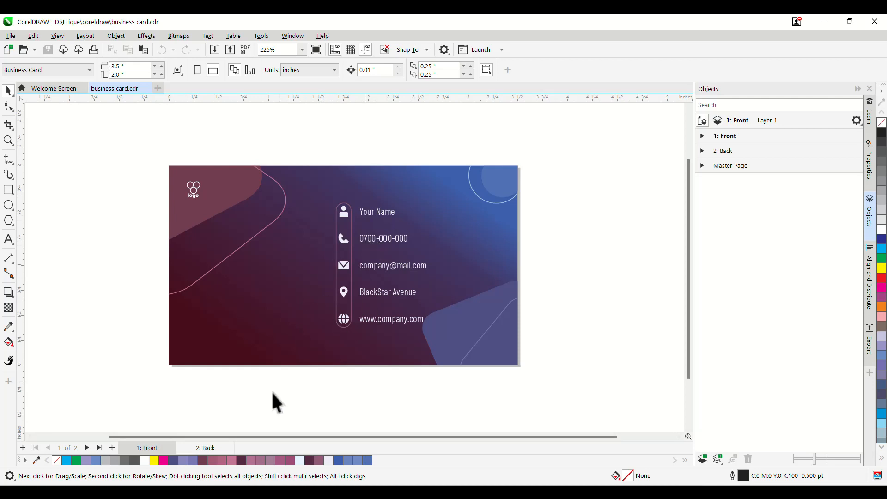
left_click(204, 447)
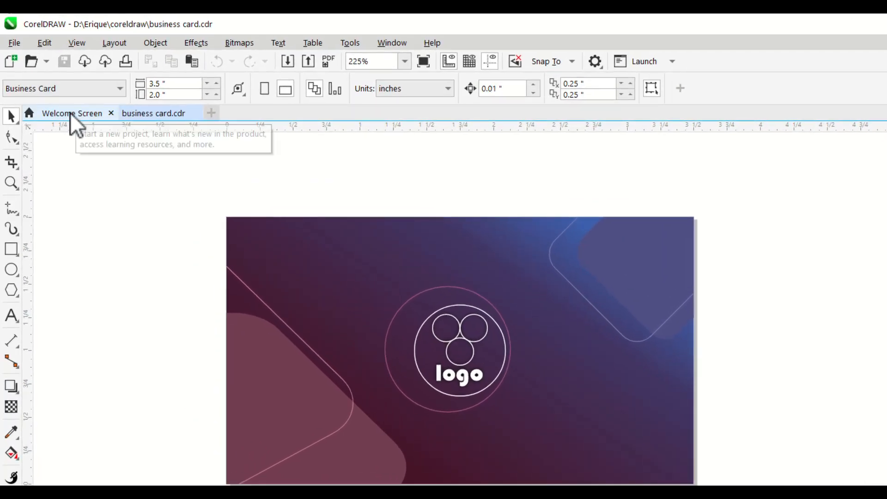
Create a new one-page document from the Business Card preset, 3.5 x 2 inches, CMYK, at 300 dpi.
left_click(70, 113)
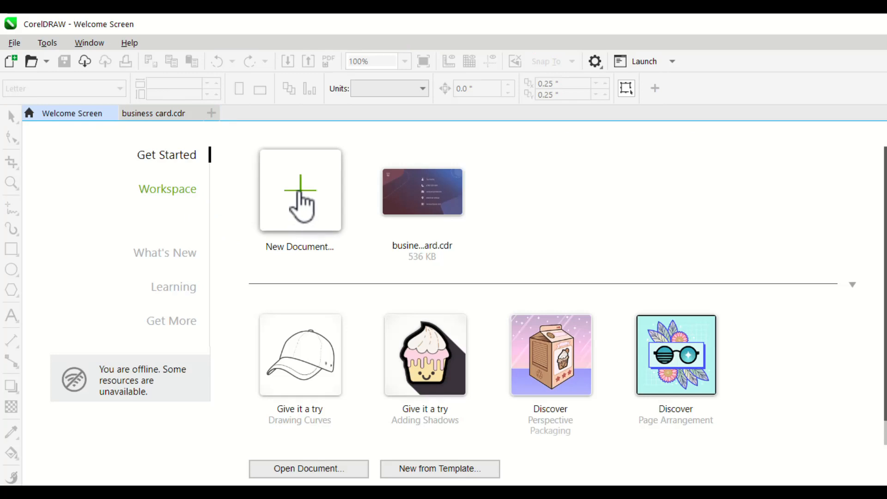
left_click(326, 236)
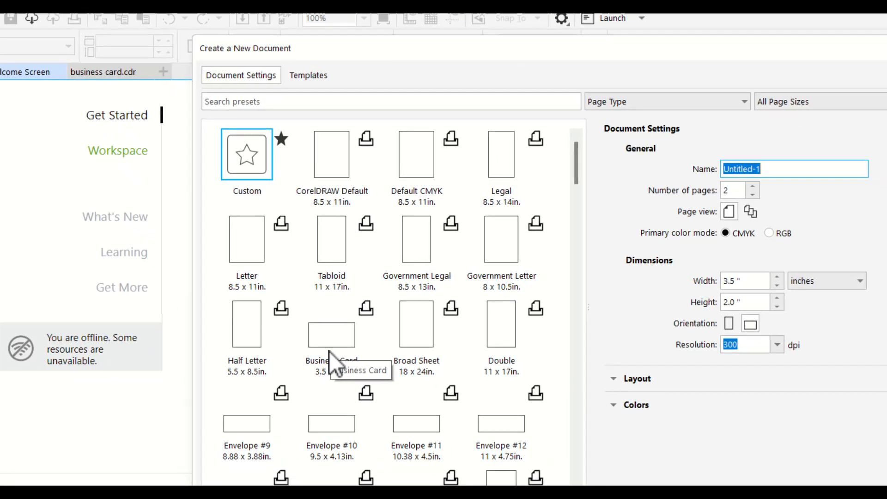
left_click(373, 378)
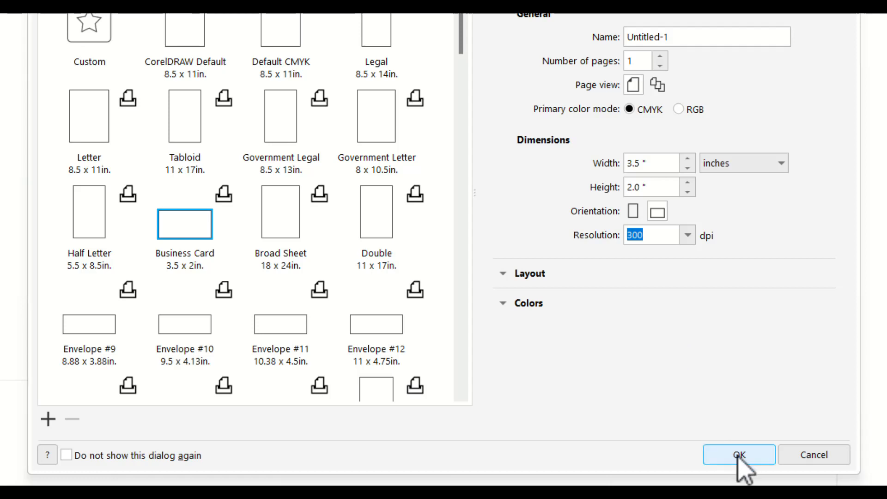
left_click(504, 277)
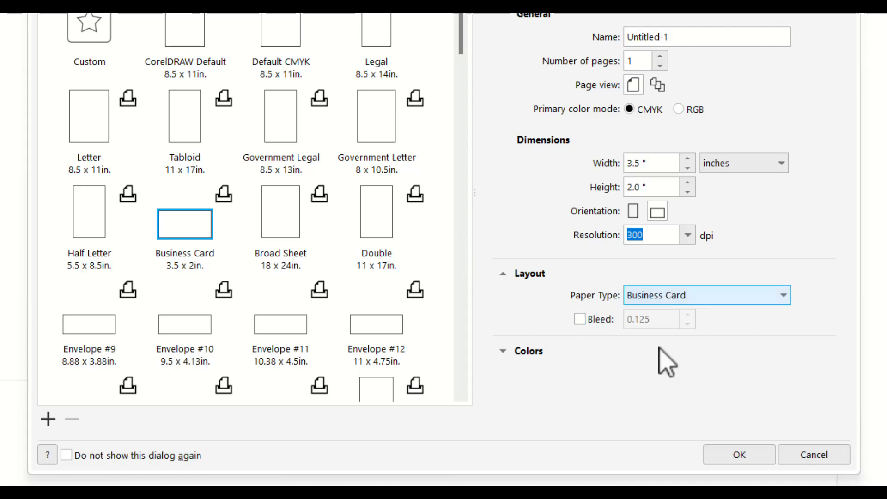
left_click(504, 273)
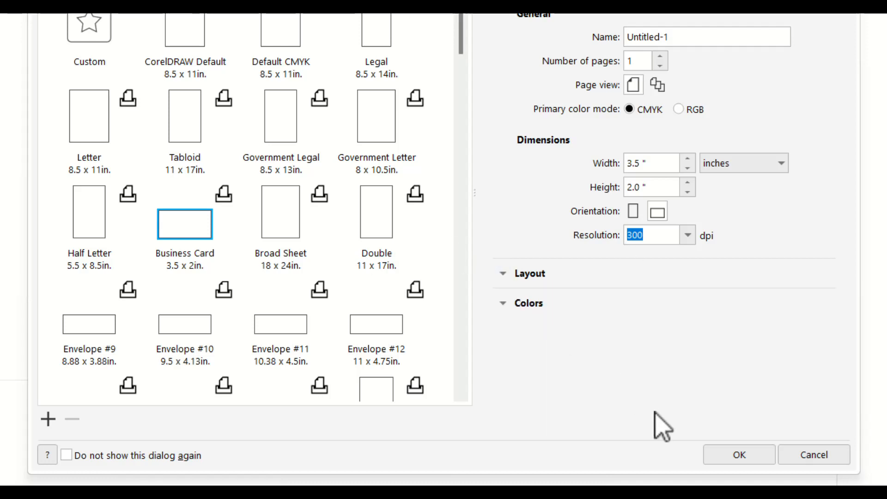
left_click(739, 458)
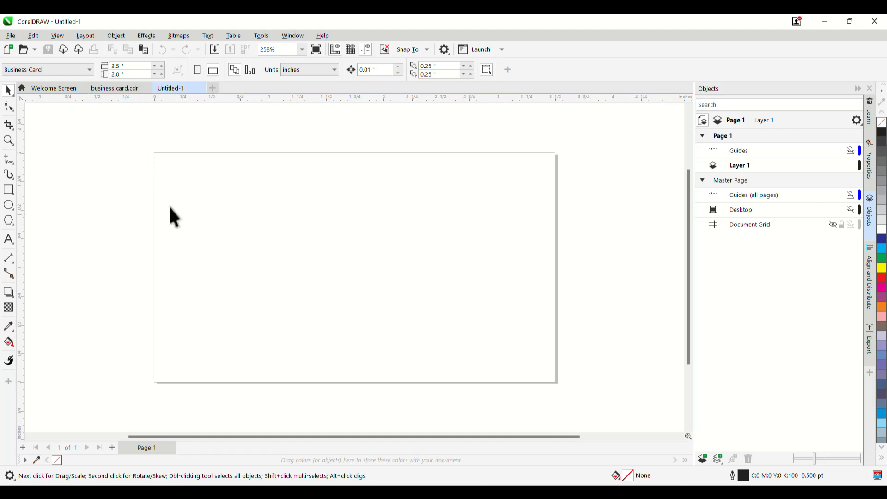
Create a page-sized rectangle of 3.5 x 2 inches and set its outline width to Hairline.
double_click(9, 190)
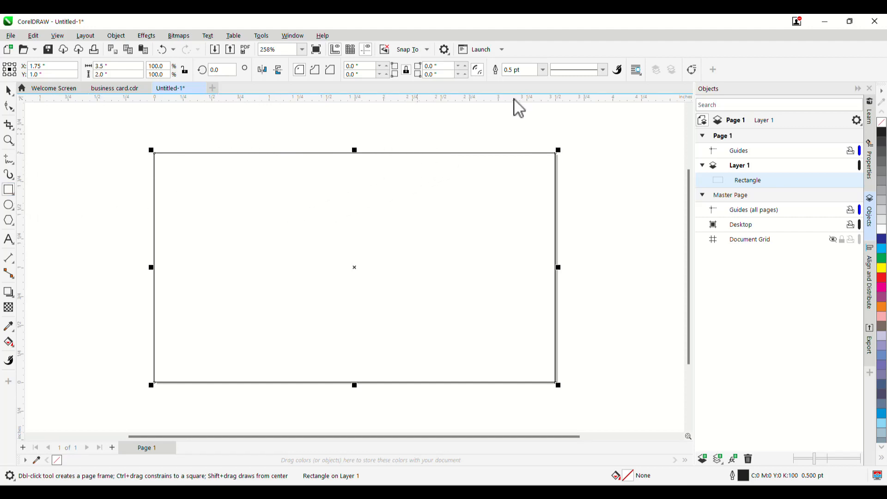
left_click(544, 70)
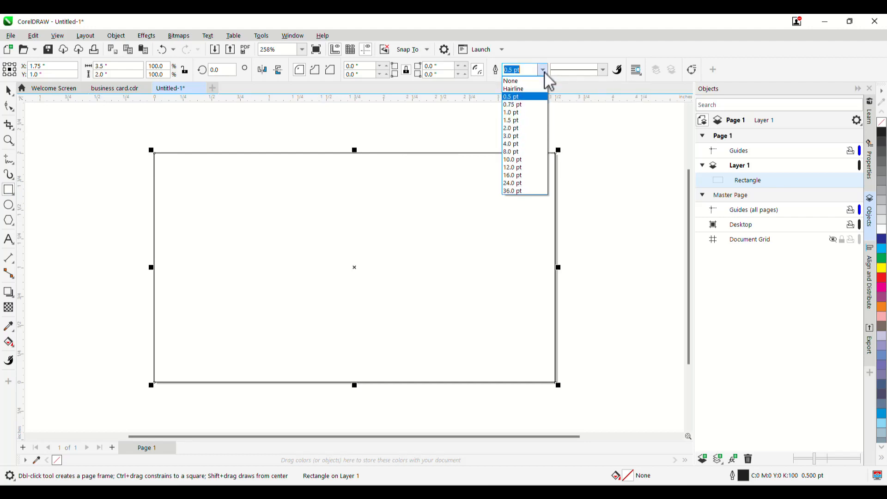
left_click(530, 88)
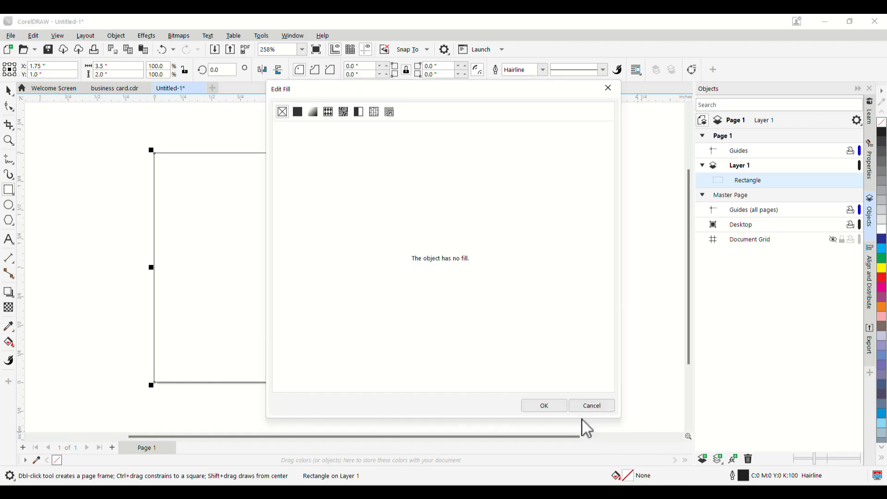
Apply a fountain fill to the rectangle and set its start colour to dark wine red, C42 M98 Y58 K51.
left_click(313, 113)
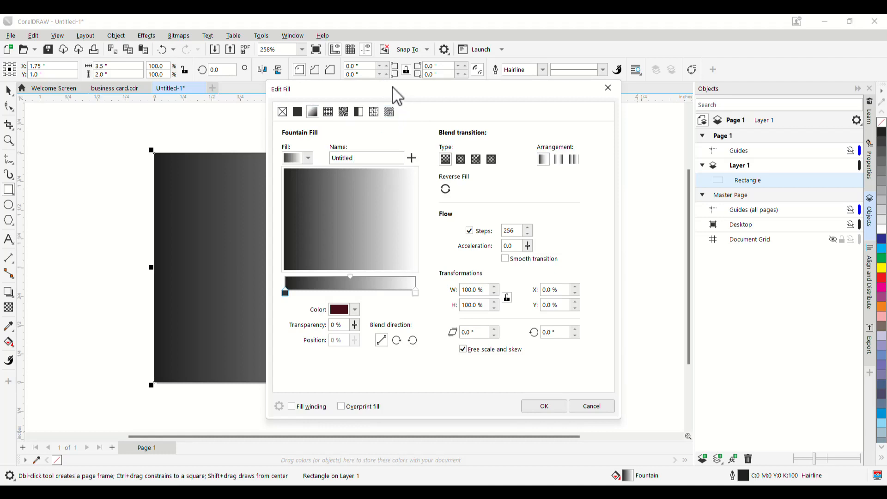
left_click_drag(393, 87, 615, 48)
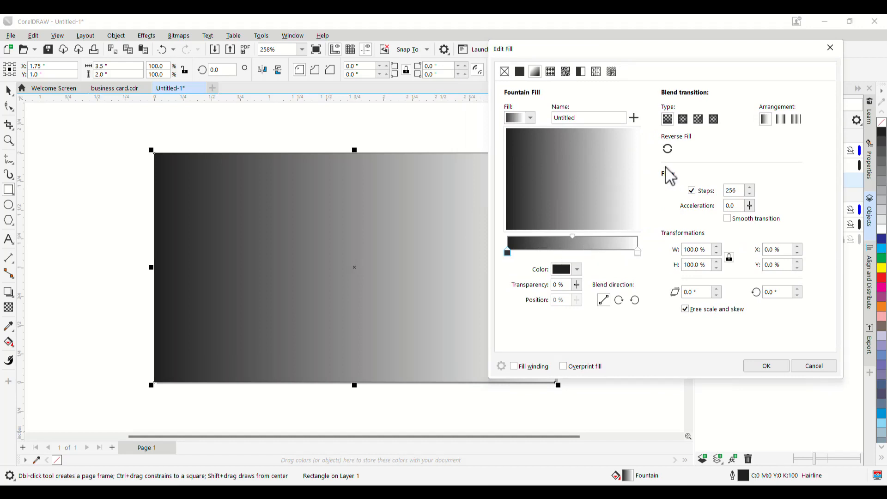
left_click(119, 91)
left_click(577, 270)
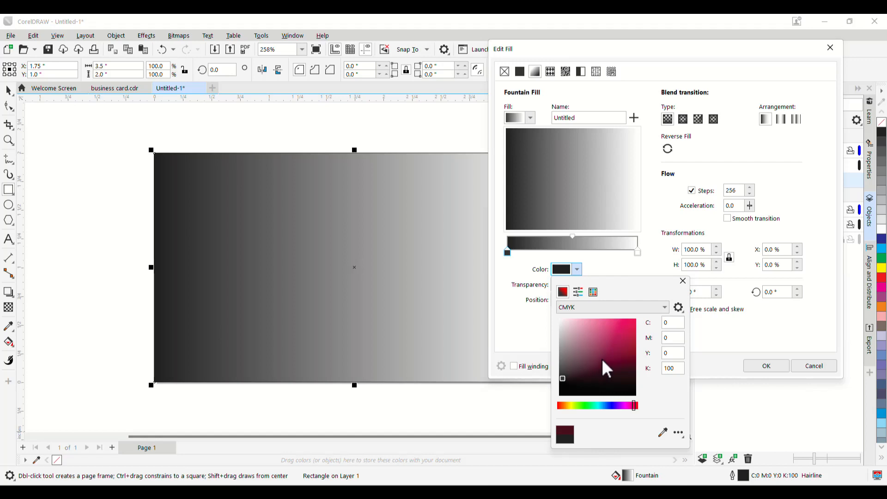
left_click_drag(601, 357, 604, 360)
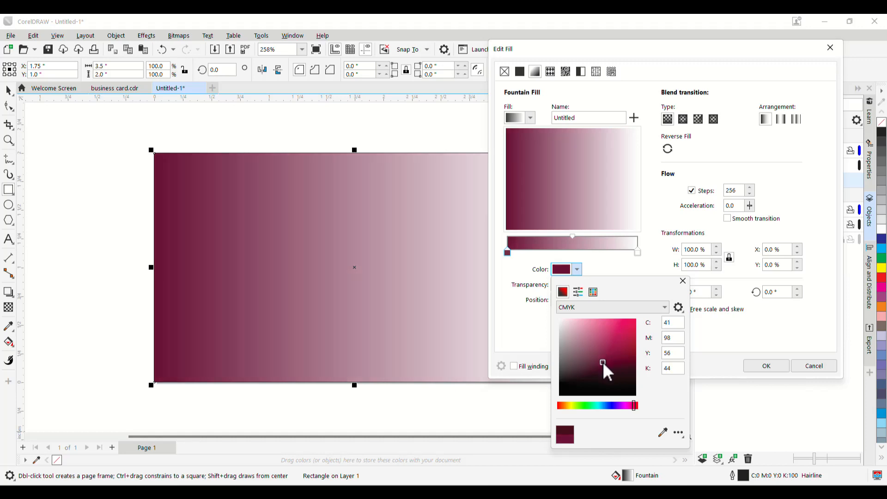
left_click_drag(603, 362, 603, 364)
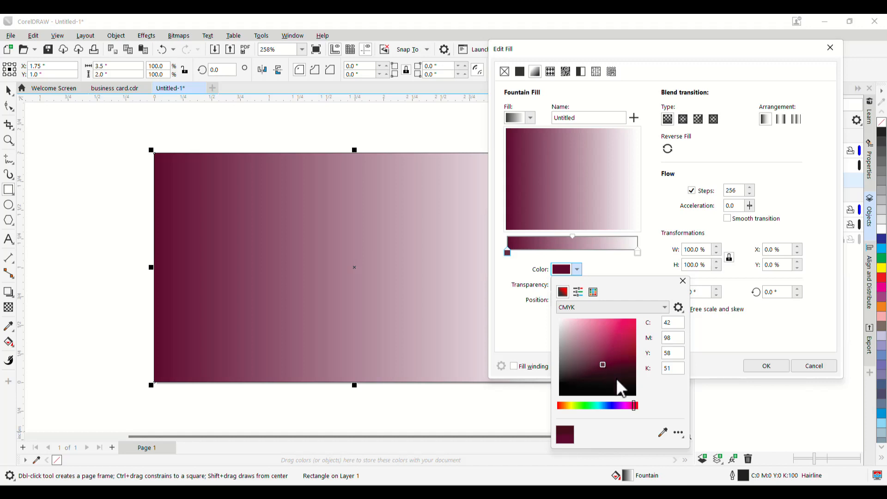
left_click(708, 333)
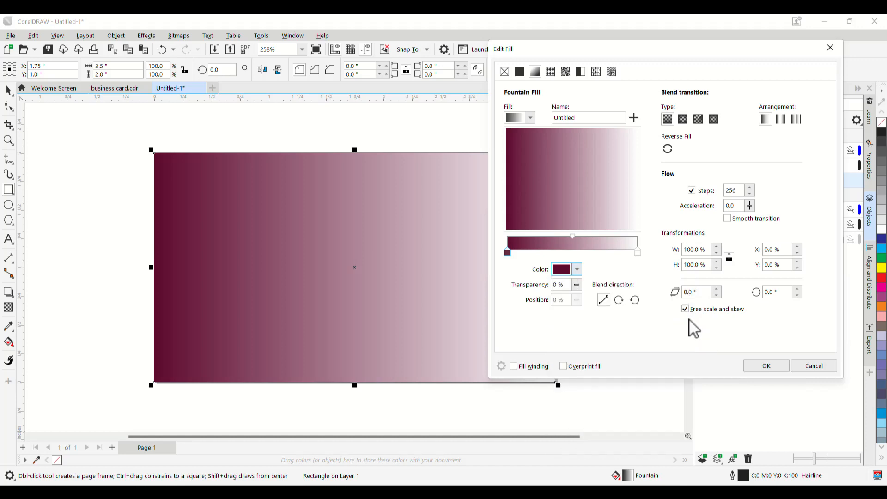
Set the end colour of the rectangle's fountain fill to a light blue.
left_click(638, 252)
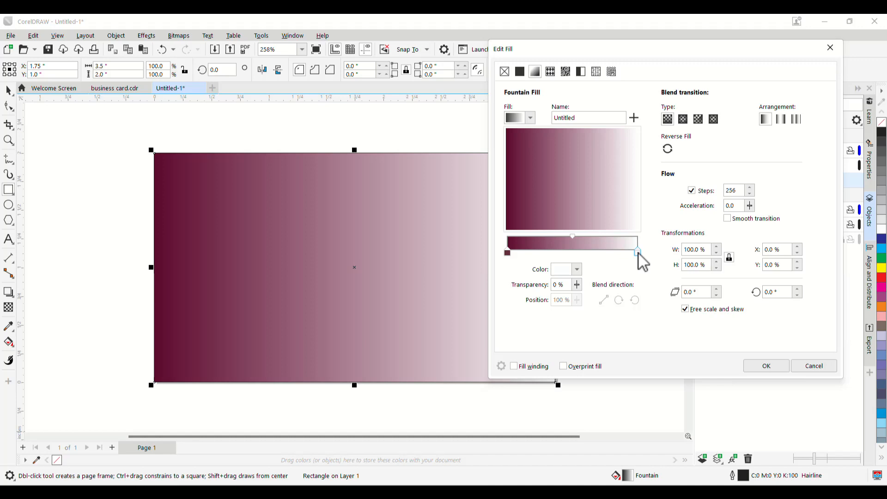
left_click(565, 272)
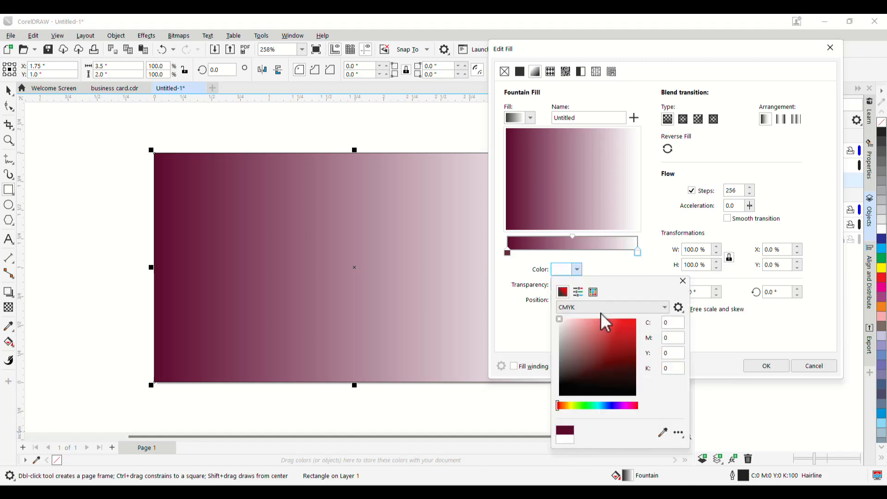
left_click(606, 405)
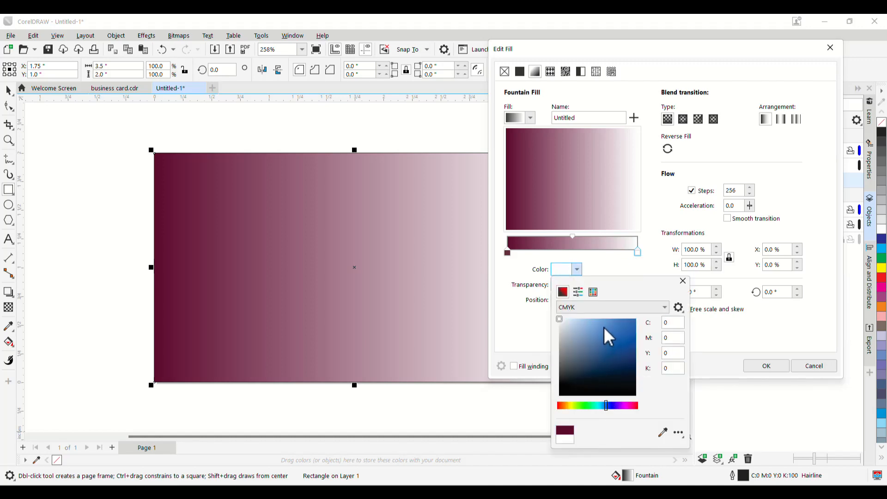
left_click_drag(603, 327, 603, 320)
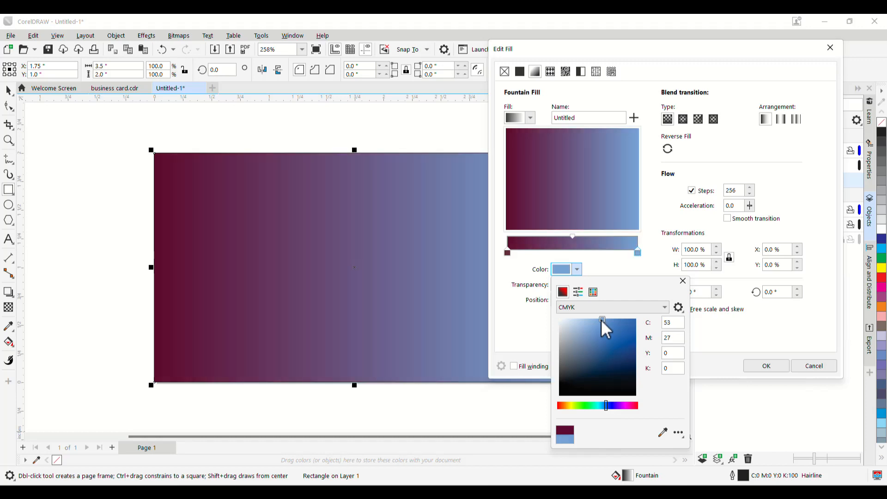
left_click_drag(600, 320, 601, 318)
left_click(606, 319)
left_click(683, 281)
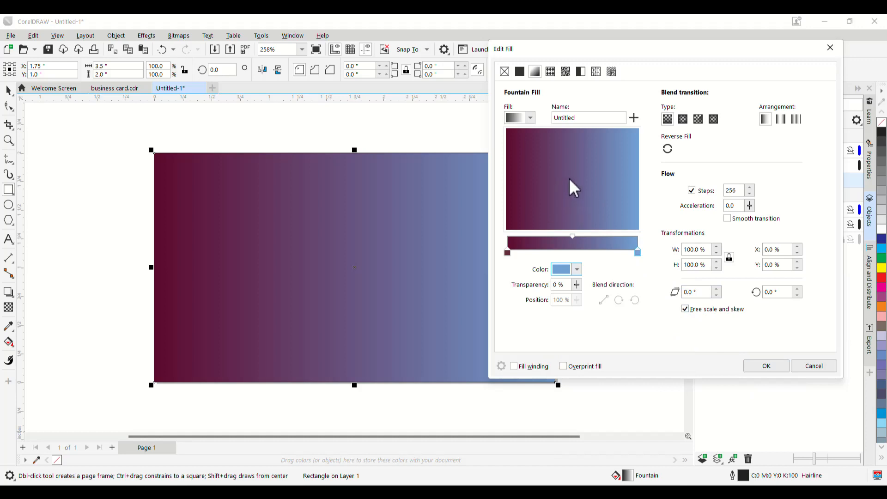
Rotate the fountain fill to about 43.9°, shift its midpoint to 75%, and apply it to the rectangle.
left_click_drag(570, 179, 620, 144)
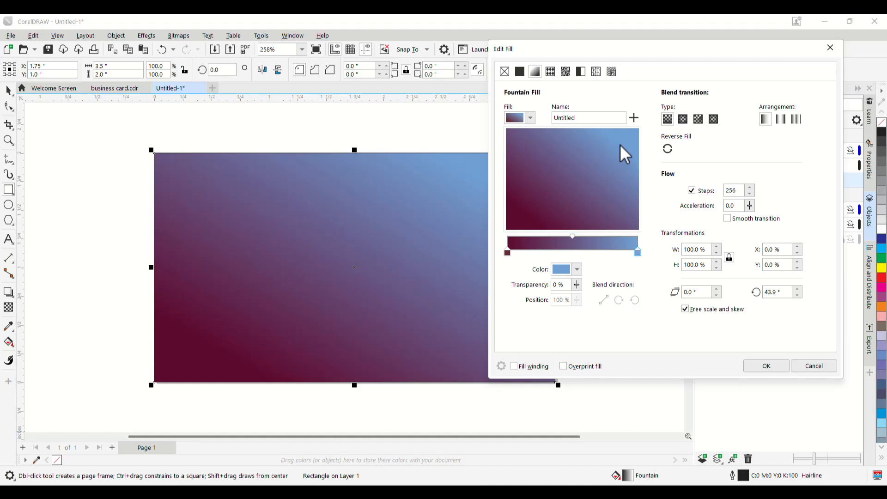
double_click(573, 236)
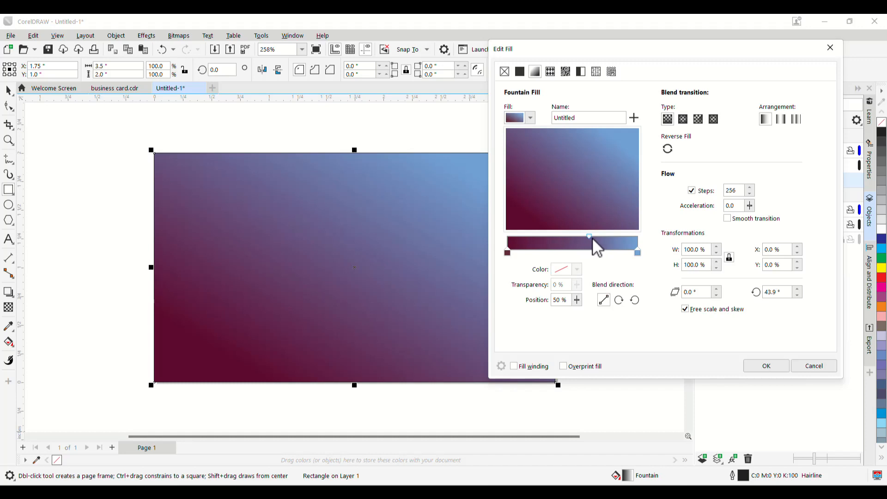
left_click_drag(603, 237, 606, 238)
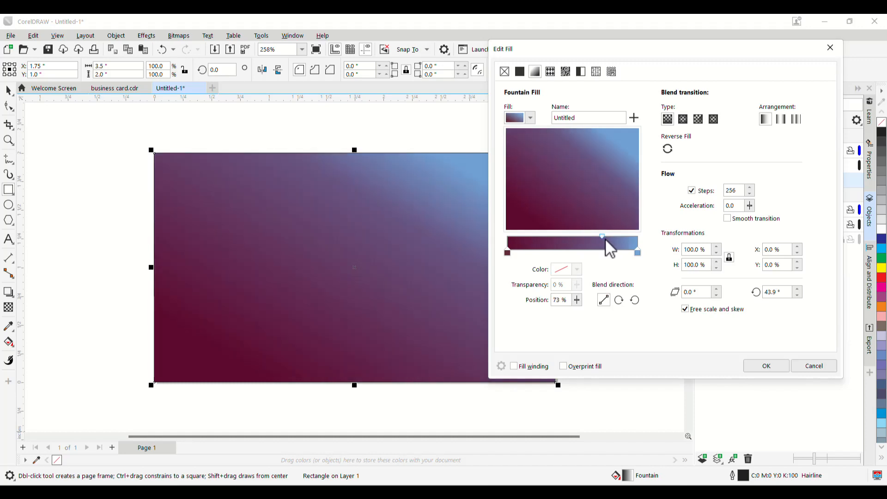
left_click_drag(656, 49, 759, 43)
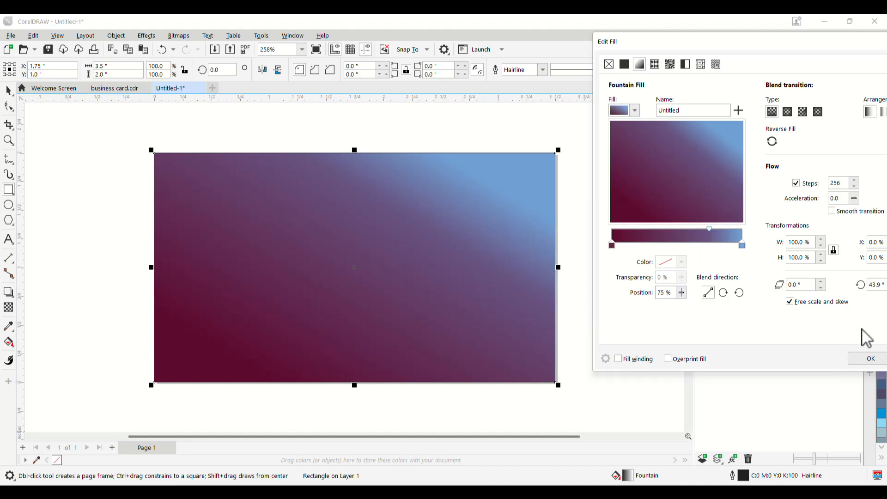
left_click(871, 358)
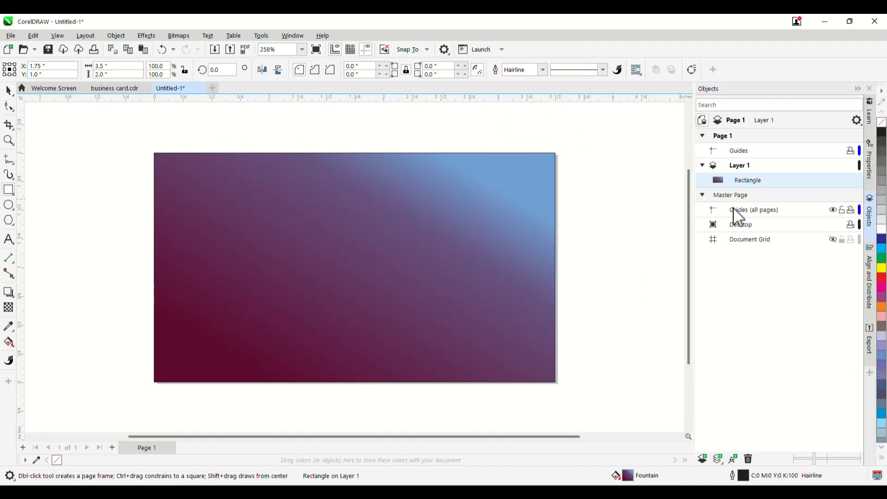
Lock the gradient background rectangle and check the finished design in business card.cdr for reference.
mouse_move(842, 185)
left_click(857, 181)
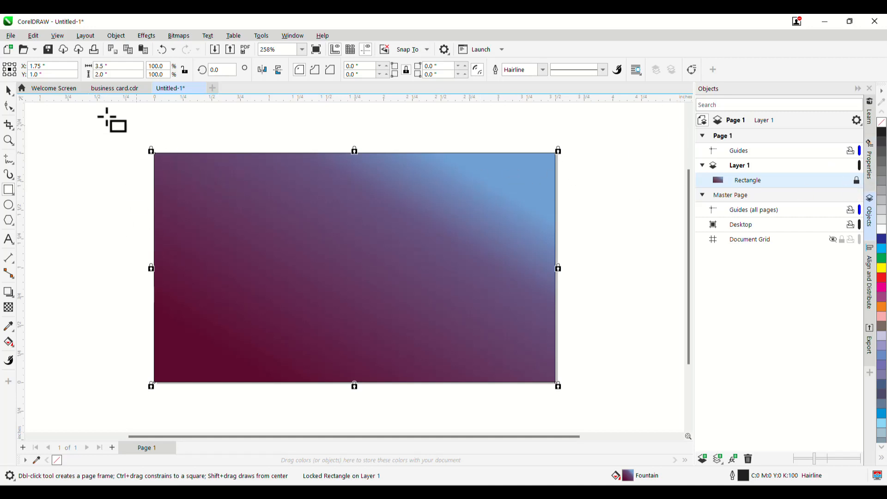
left_click(120, 88)
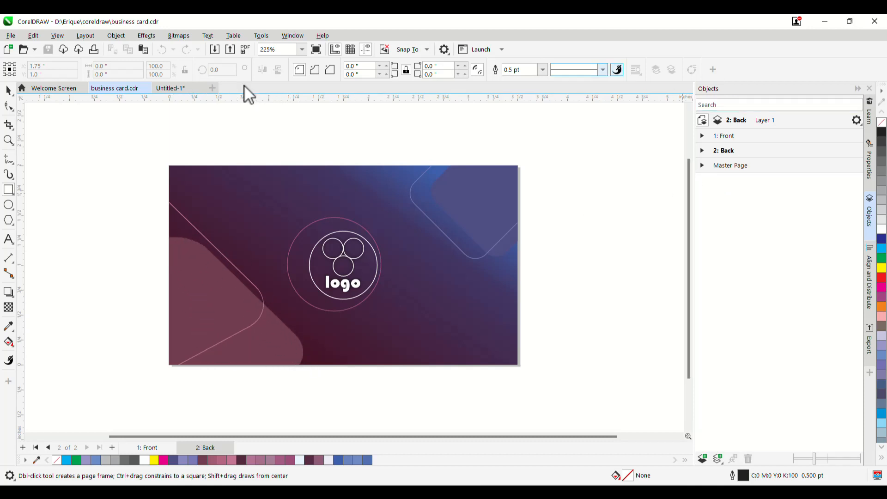
left_click(177, 88)
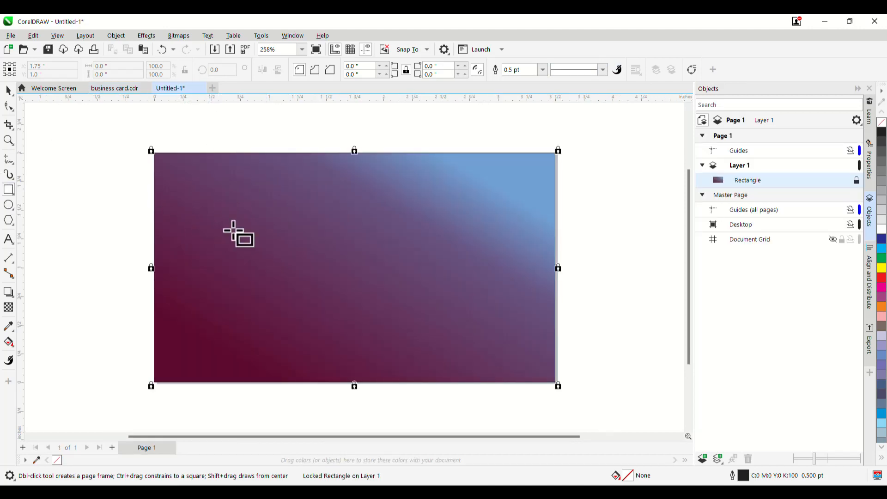
Draw a square about 1.05 inches wide on the left half of the card and round its corners to 0.22 inches.
left_click_drag(198, 206, 318, 314)
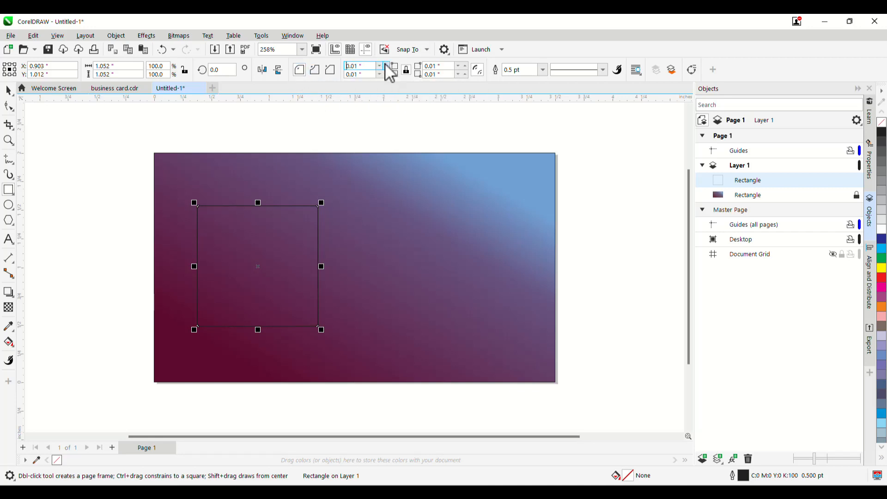
left_click_drag(386, 67, 390, 17)
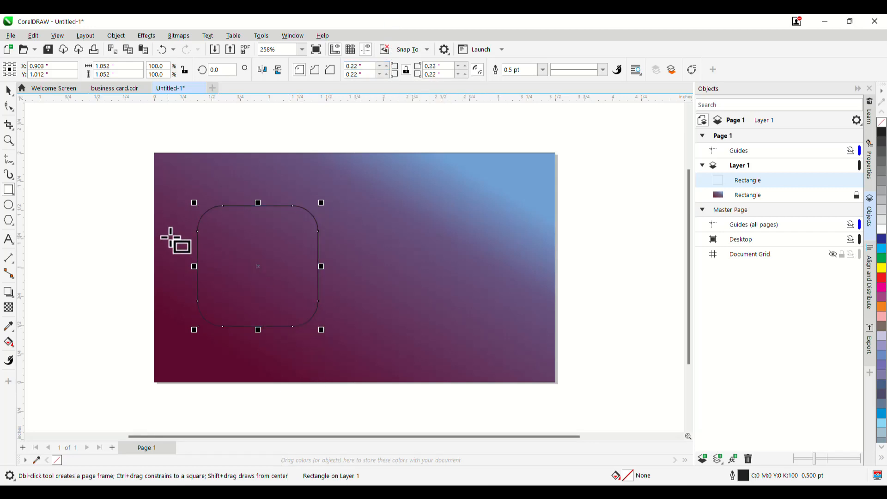
left_click(9, 92)
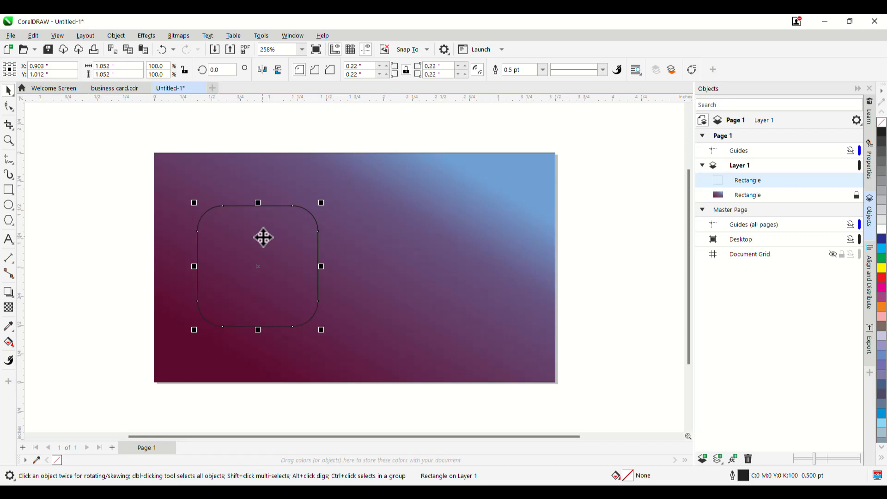
Duplicate the rounded square in place and skew and rotate the copy into a tilted shape at about 303°.
key("ctrl+v")
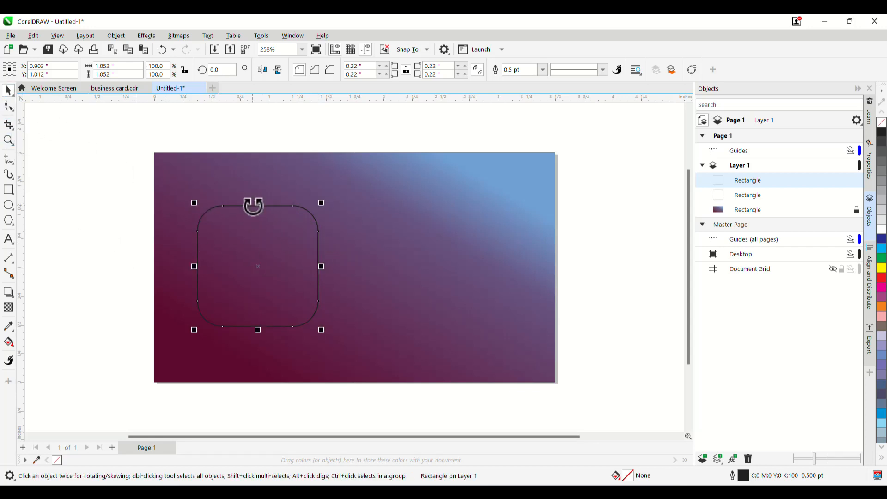
left_click_drag(244, 206, 301, 228)
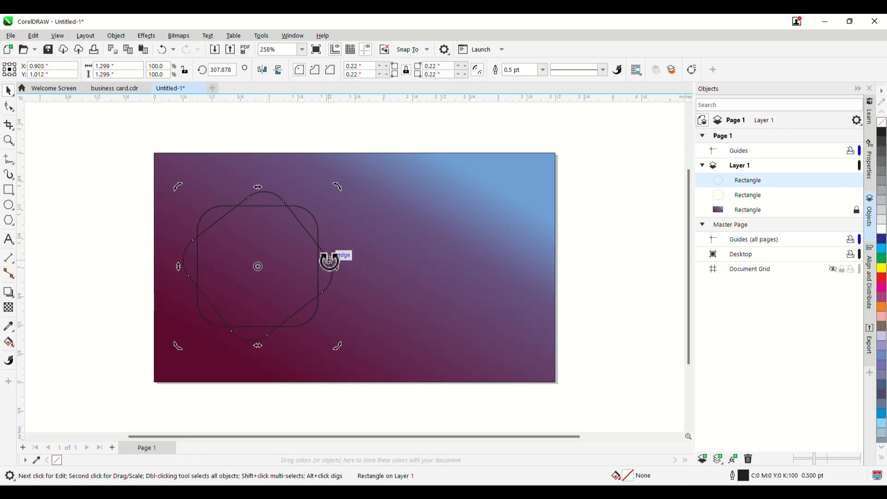
left_click(329, 260)
left_click(314, 238)
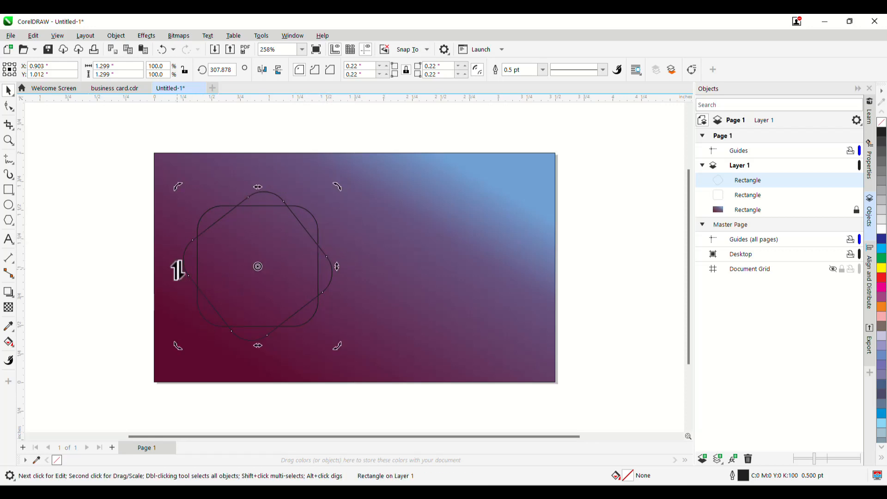
left_click_drag(180, 265, 178, 205)
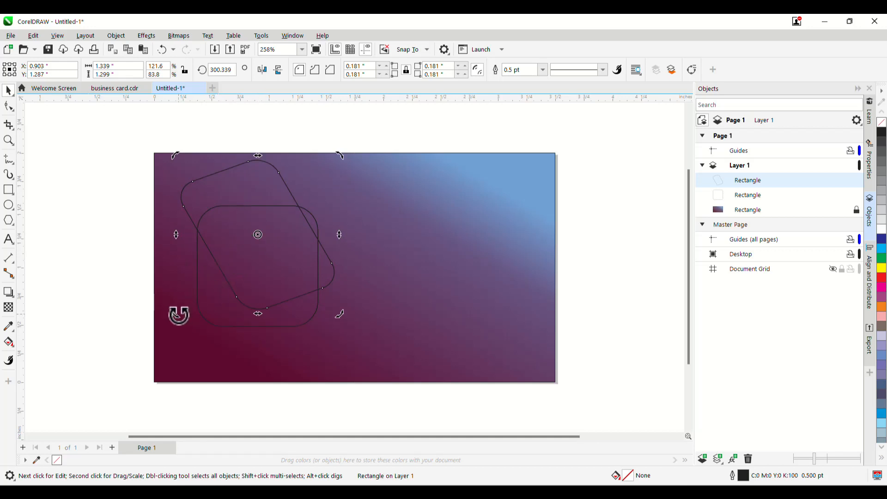
mouse_move(179, 315)
left_mouse_down()
mouse_move(166, 323)
mouse_move(179, 316)
left_mouse_up()
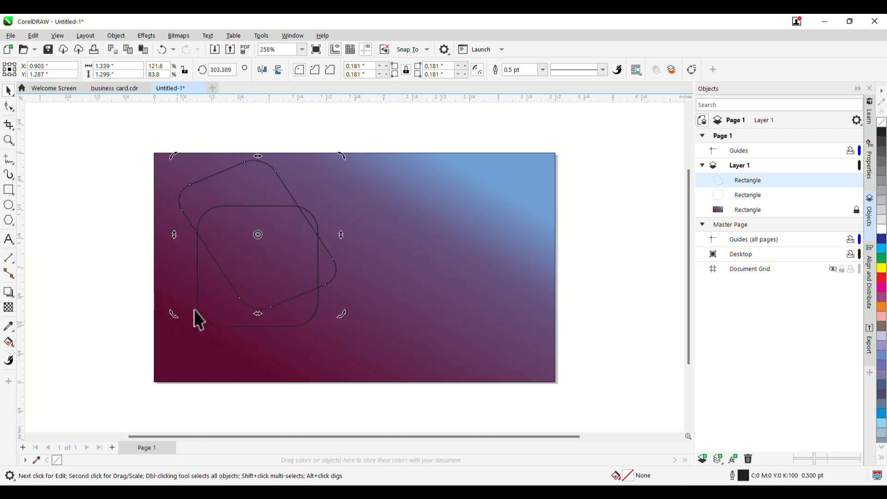
Enlarge the tilted copy to about 1.73 x 1.63 inches and move it over the card's upper-left corner.
left_click(258, 245)
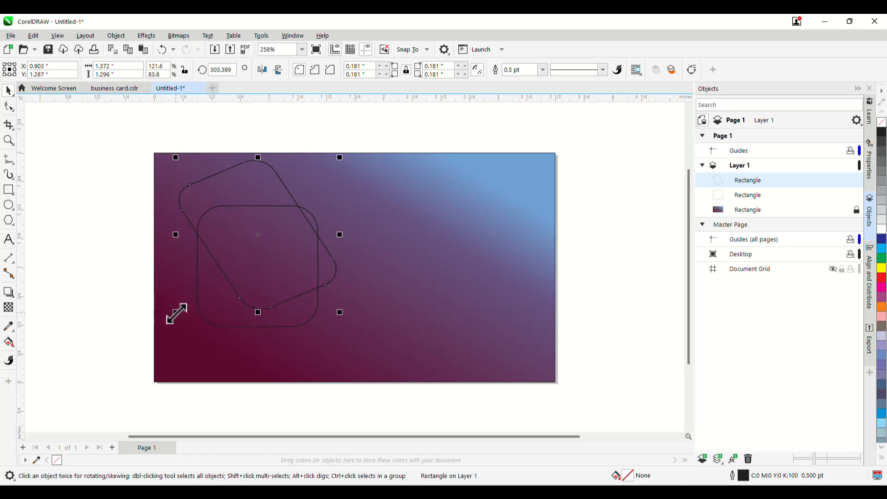
left_click_drag(175, 313, 117, 351)
left_click_drag(290, 232, 211, 171)
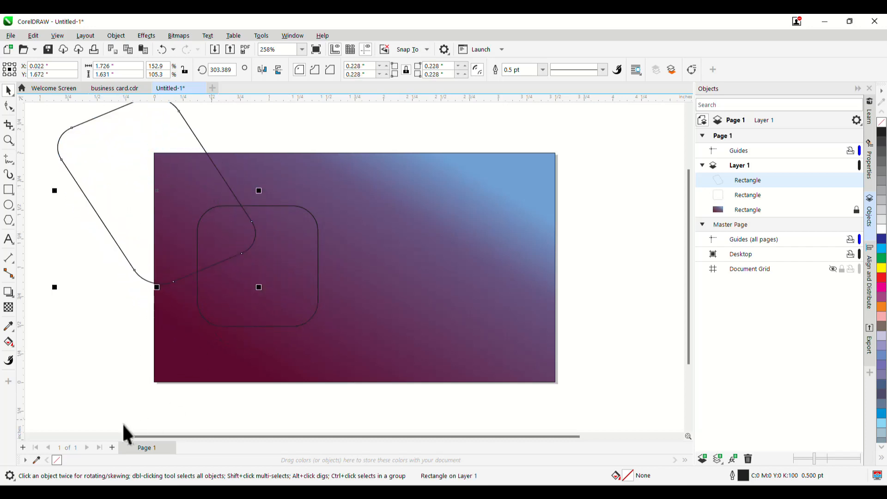
Compare with business card.cdr, move the tilted shape down over the card's left edge, and widen it to about 1.83 inches.
left_click(121, 89)
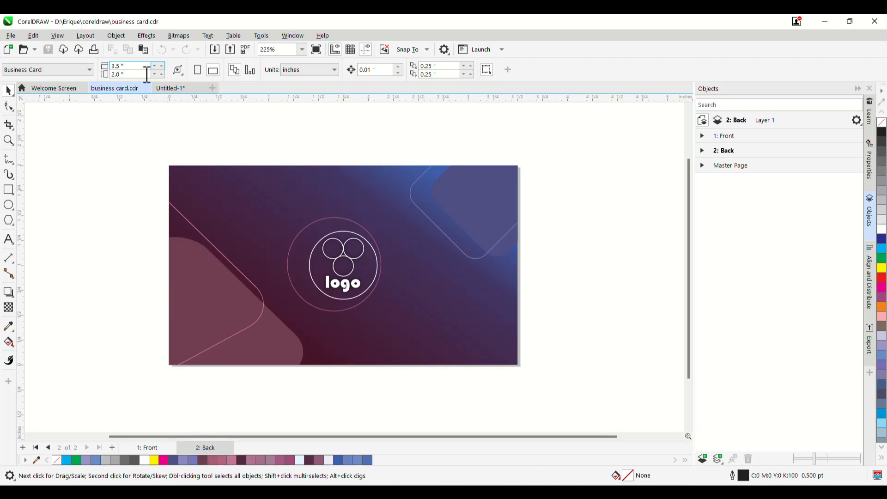
left_click(174, 89)
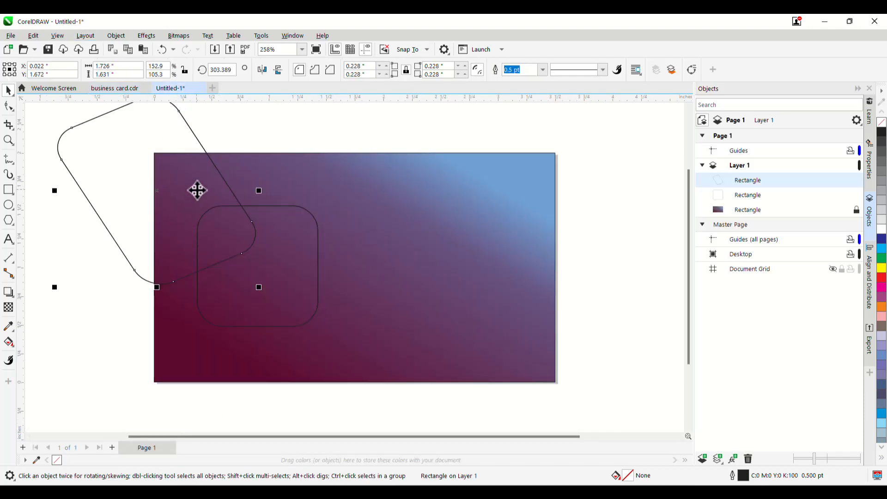
left_click_drag(199, 190, 179, 285)
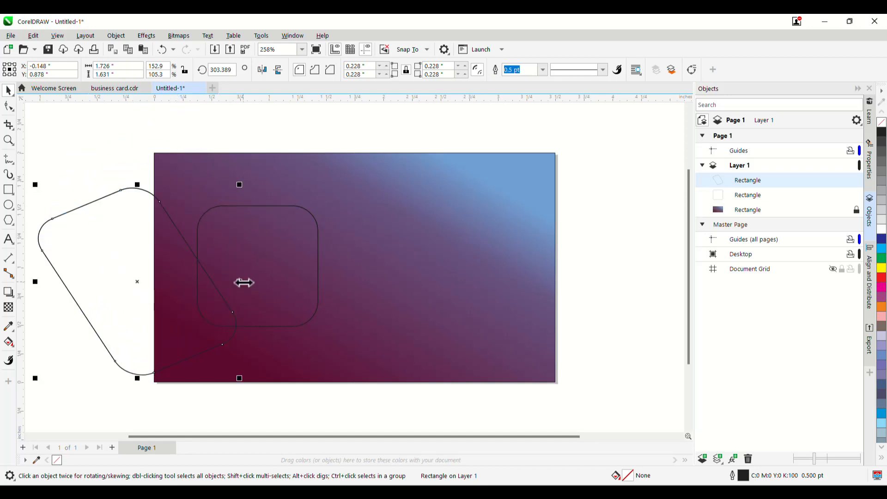
left_click_drag(239, 281, 252, 281)
left_click_drag(147, 277, 141, 285)
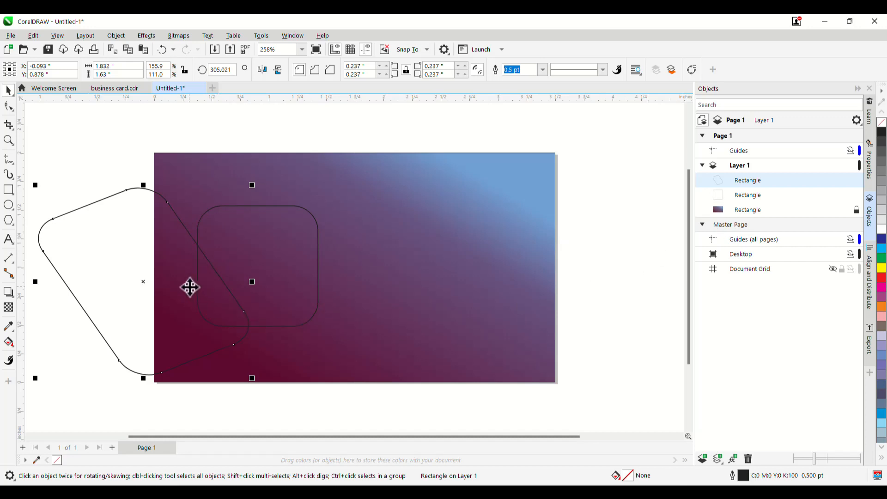
Duplicate the tilted shape in place and give the lower copy a uniform fill of C40 M82 Y46 K20.
key("KP_Add")
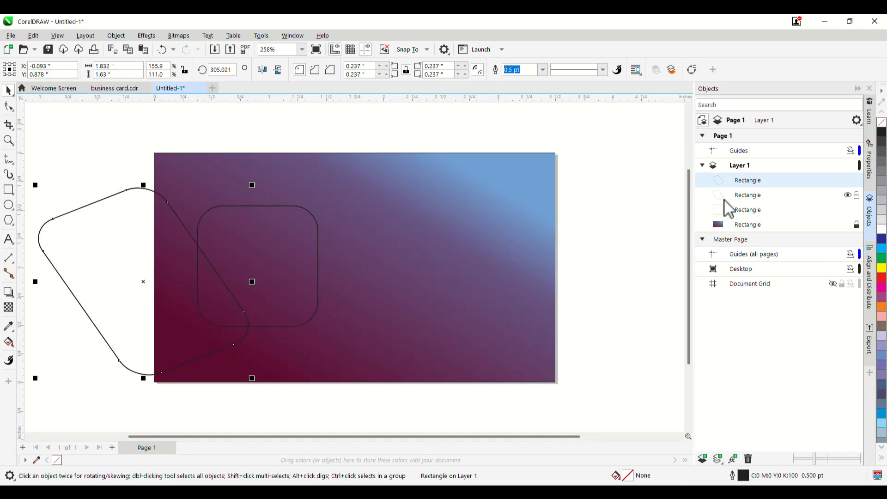
left_click(745, 196)
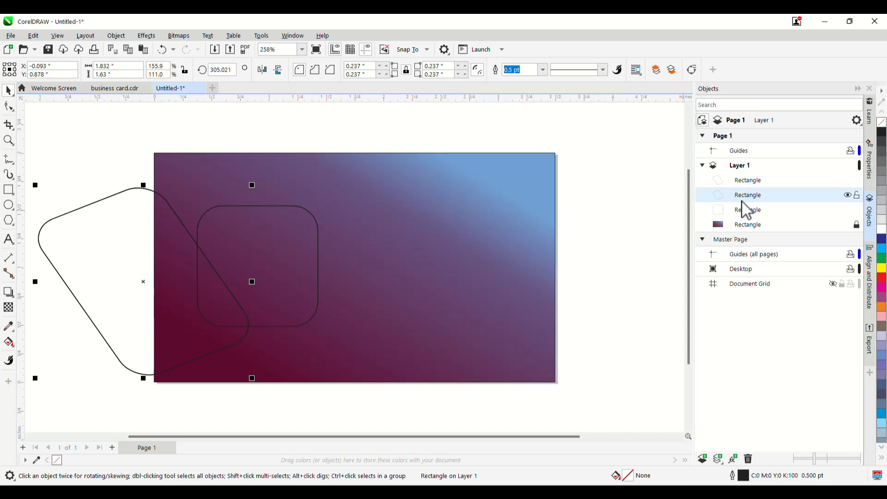
double_click(626, 475)
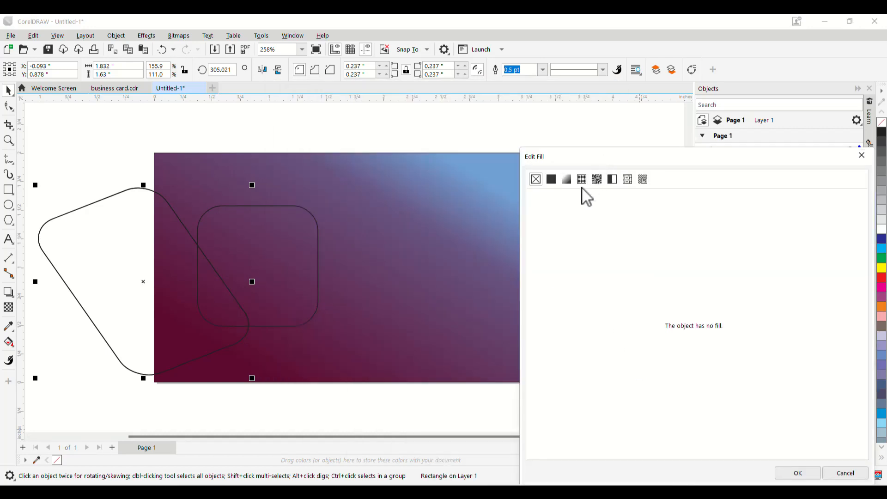
left_click(552, 183)
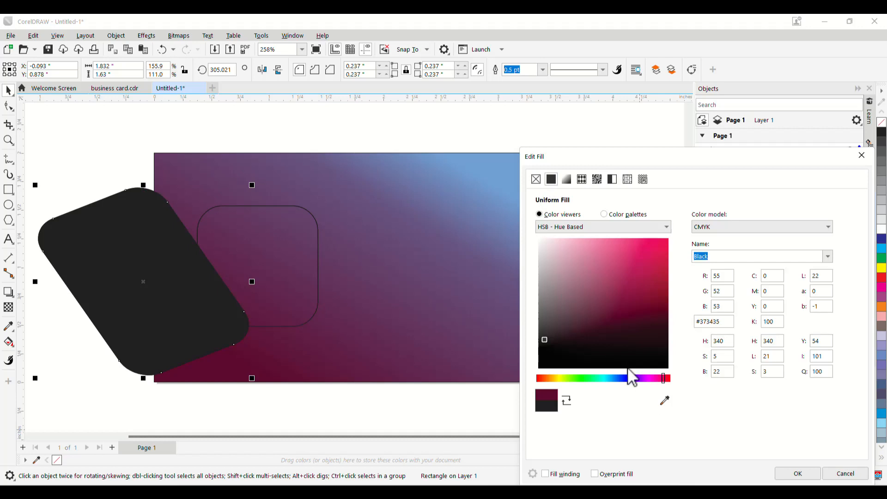
left_click(666, 400)
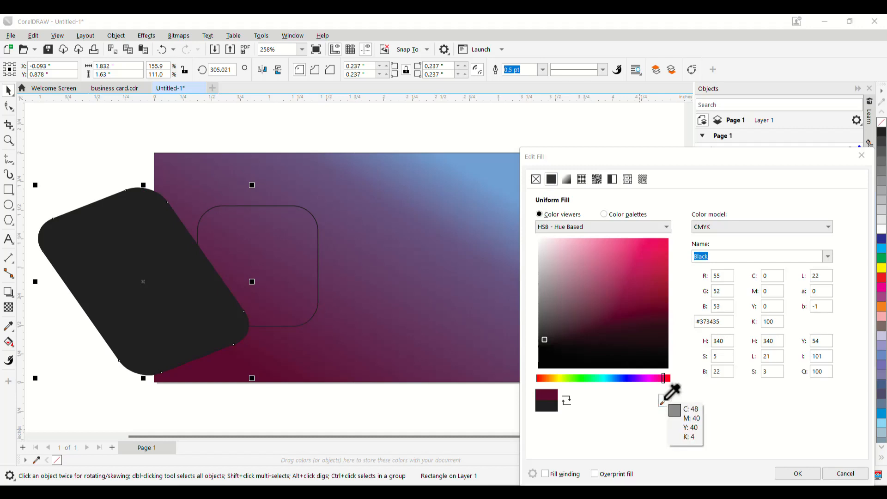
left_click(236, 350)
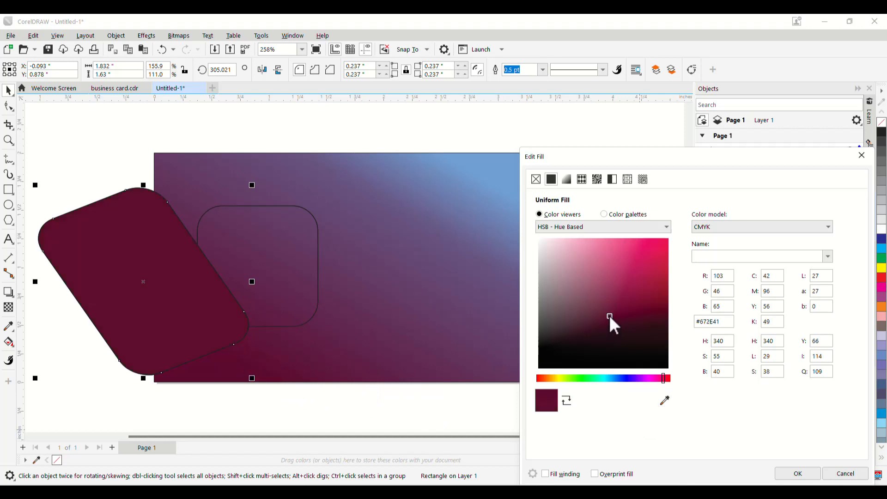
left_click_drag(609, 315, 597, 296)
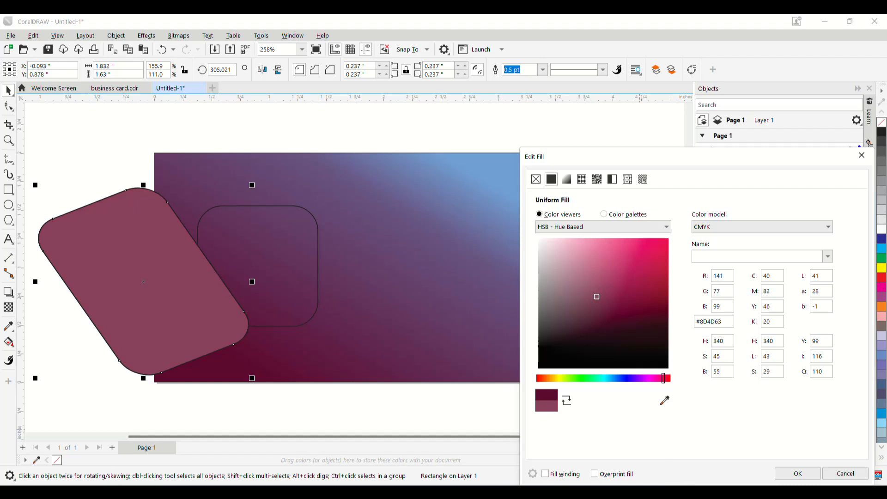
left_click(798, 474)
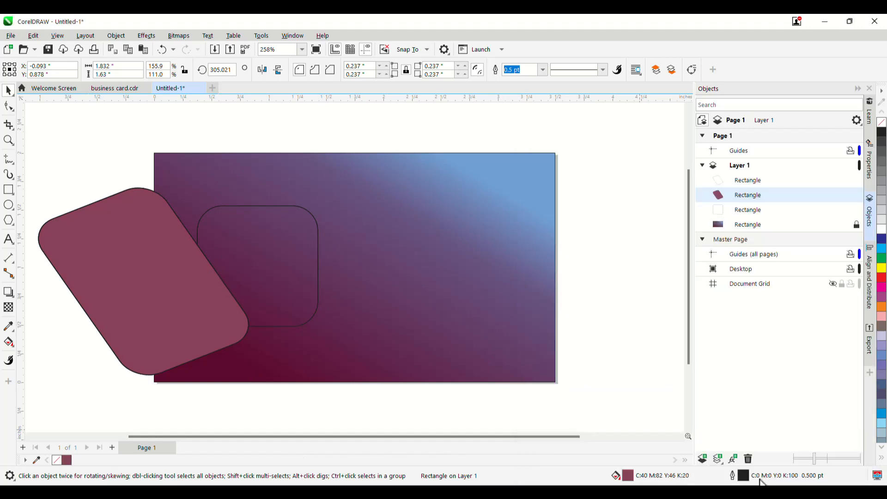
Remove the outline from the filled tilted shape and keep a 0.5 pt outline on its unfilled copy.
left_click(543, 69)
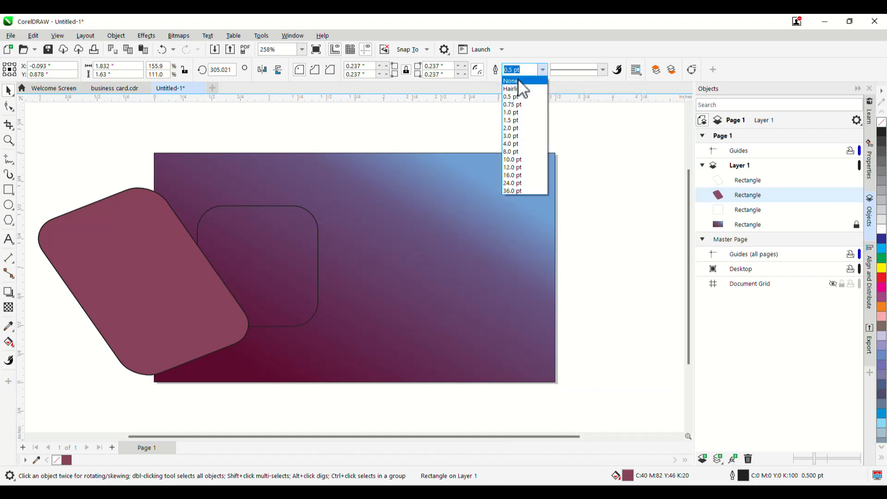
left_click(510, 81)
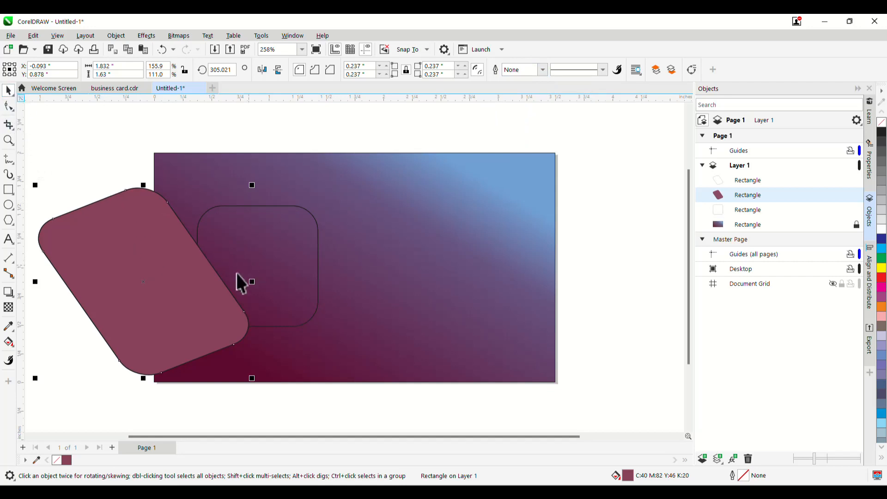
left_click(749, 181)
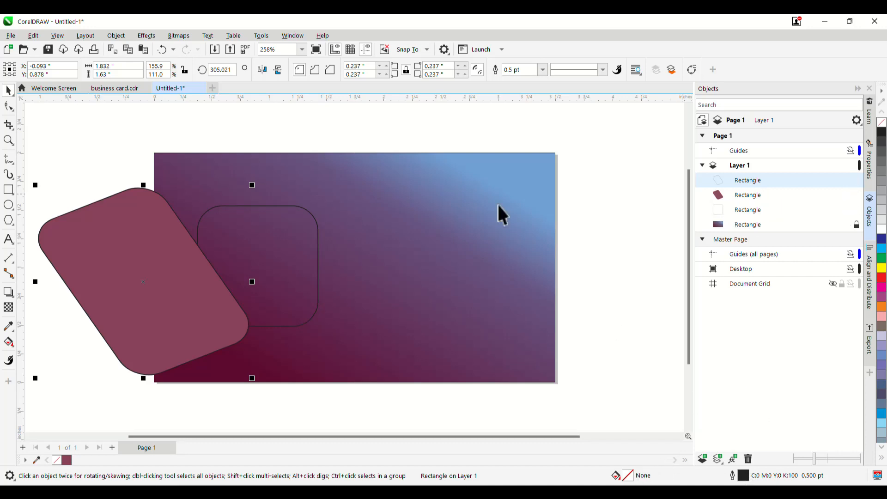
left_click(543, 70)
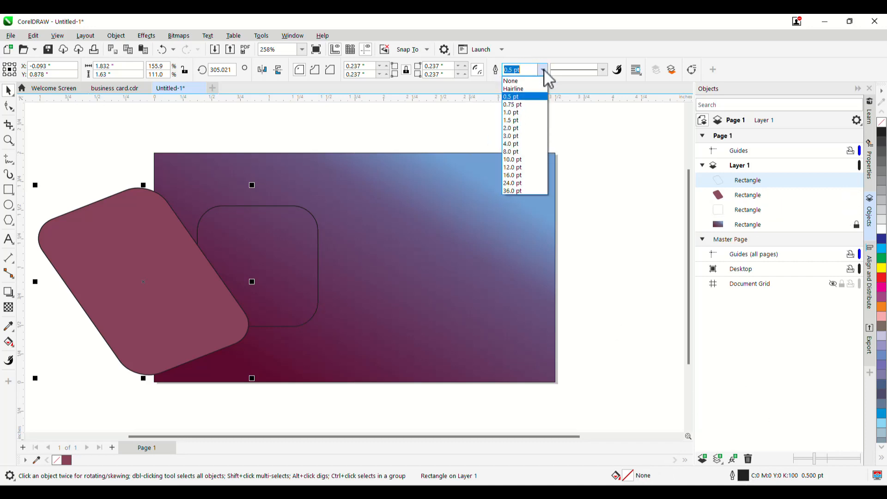
left_click(525, 98)
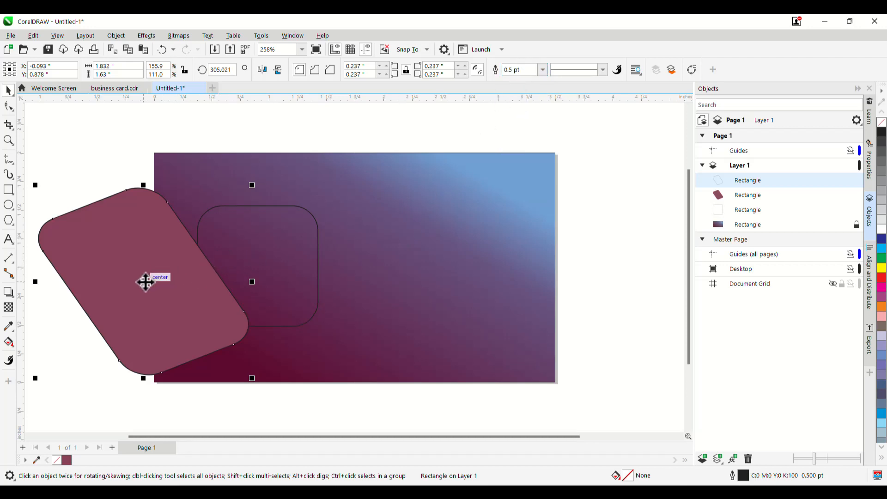
Offset the unfilled tilted copy from the filled shape, rotate it to about 330°, and shift it toward the outside of the card's left edge.
left_click_drag(145, 282, 156, 281)
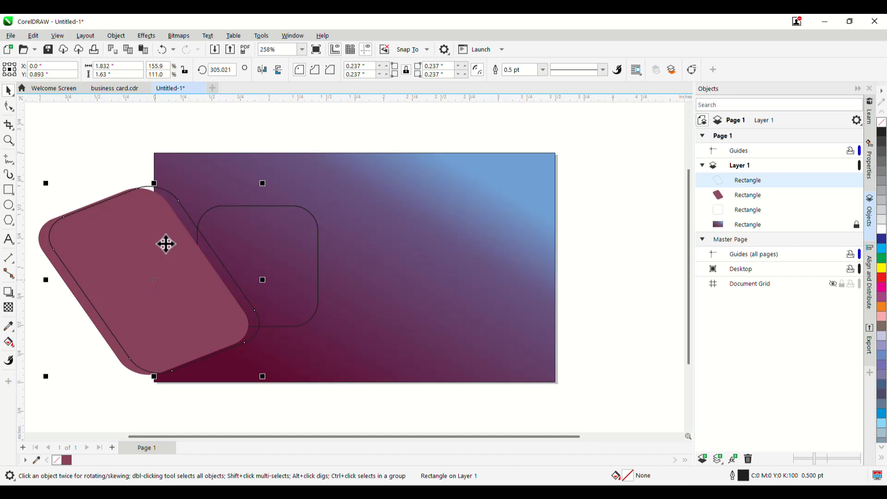
left_click(186, 216)
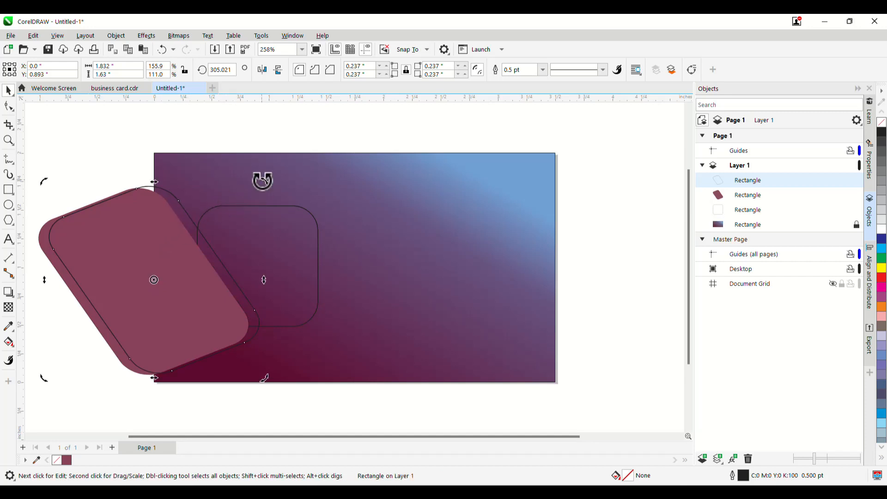
left_click_drag(259, 180, 204, 168)
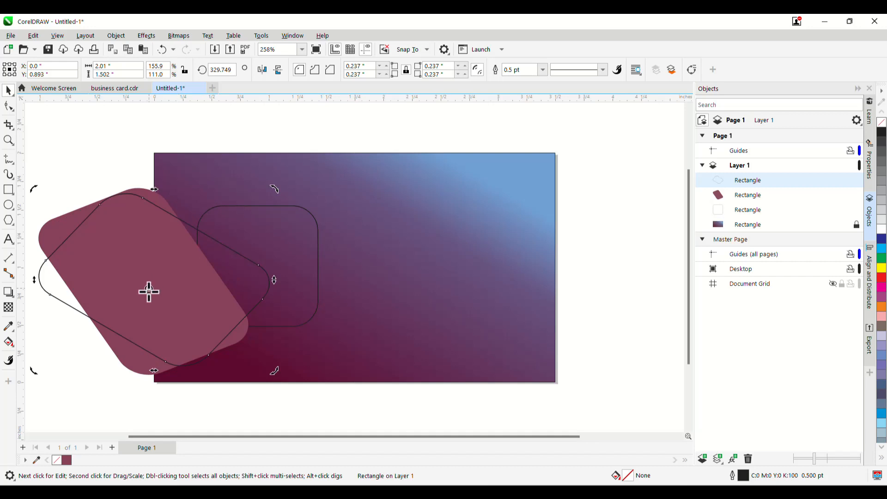
mouse_move(151, 285)
left_mouse_down()
mouse_move(151, 277)
mouse_move(156, 282)
left_mouse_up()
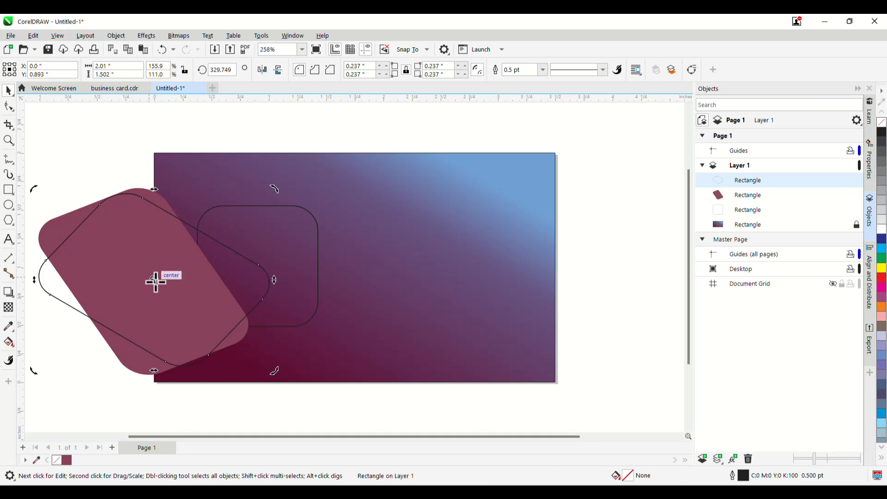
left_click(206, 246)
left_click_drag(206, 236, 163, 250)
Shift the filled shape slightly left, enlarge the outlined copy to about 2.00 x 1.77 inches, and reposition it across the card's left edge.
left_click(159, 217)
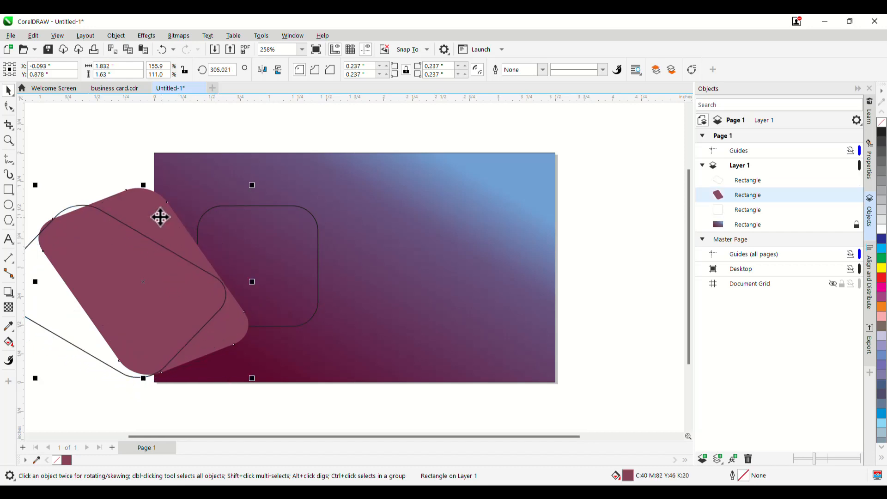
left_click_drag(159, 221, 181, 238)
left_click(159, 245)
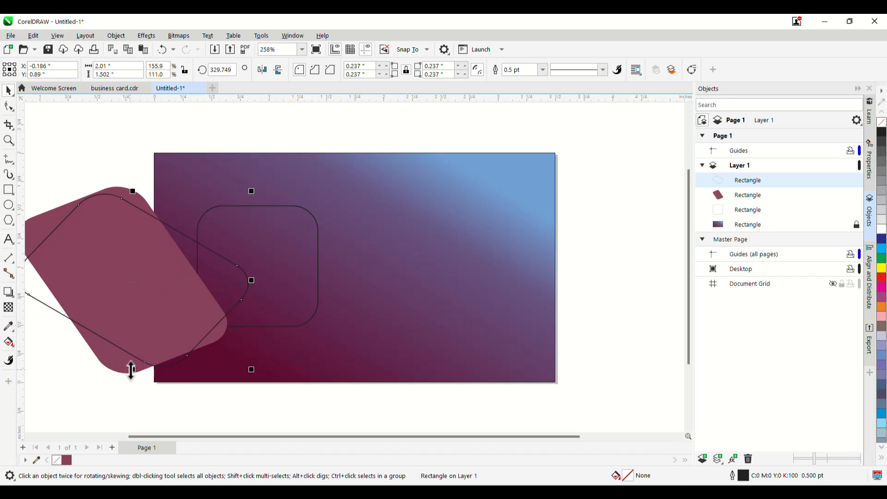
left_click_drag(133, 369, 134, 388)
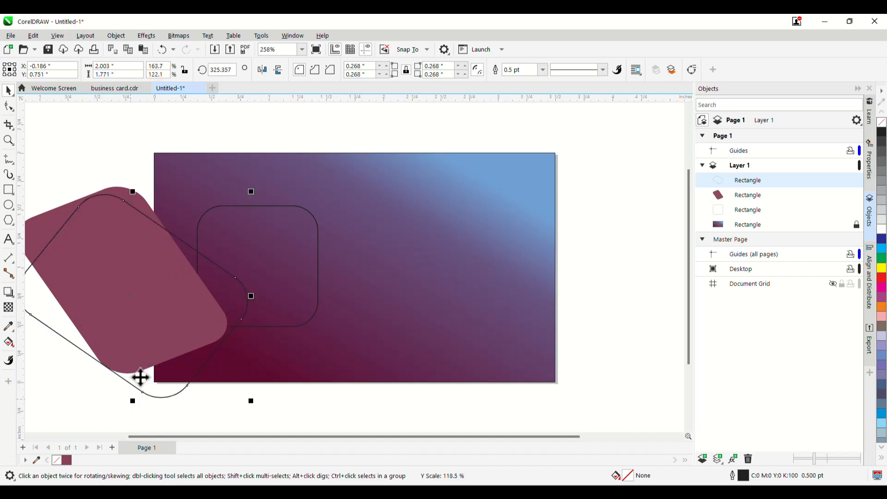
left_click_drag(184, 246, 167, 228)
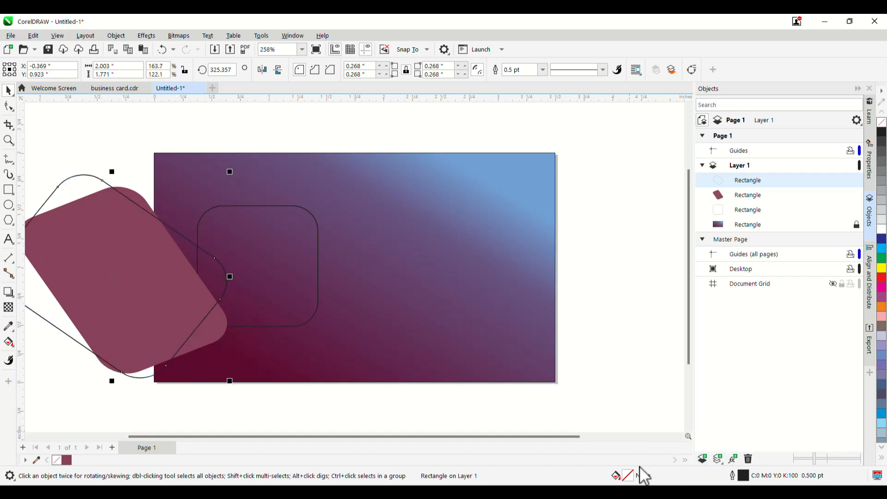
Sample the filled shape's colour for the tilted copy's outline and lighten it to C17 M69 Y22 K0.
double_click(745, 477)
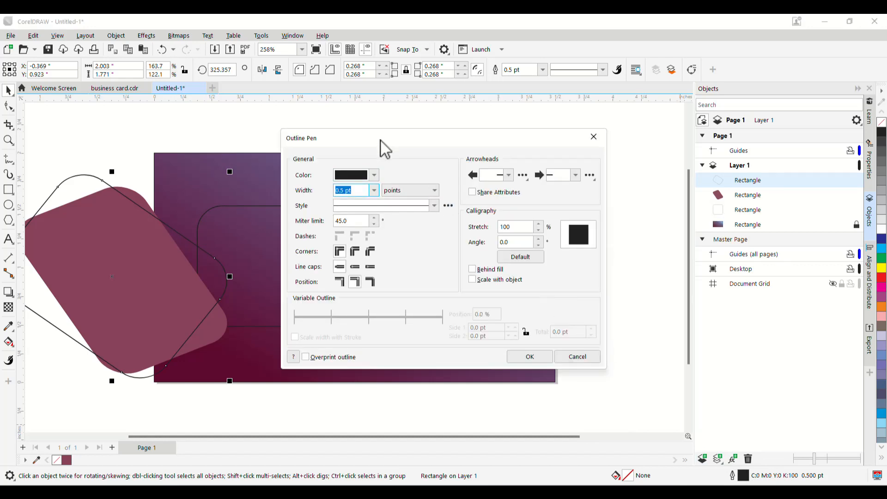
left_click_drag(381, 140, 607, 124)
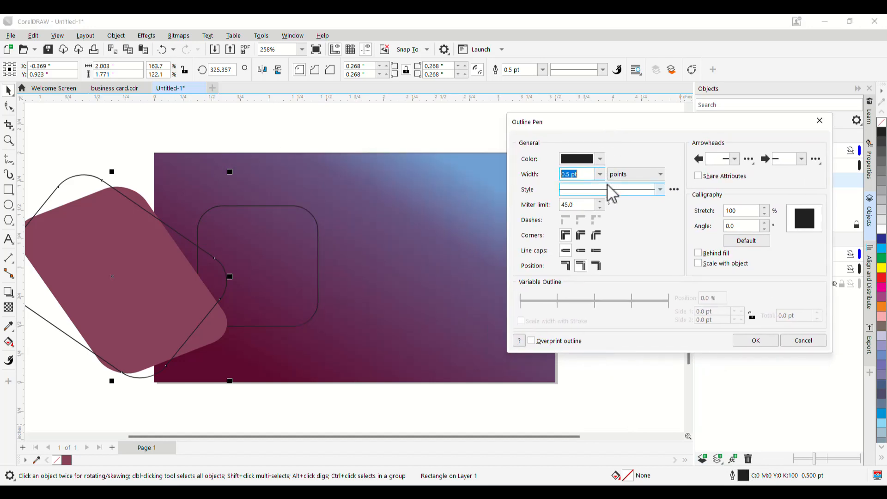
left_click(600, 159)
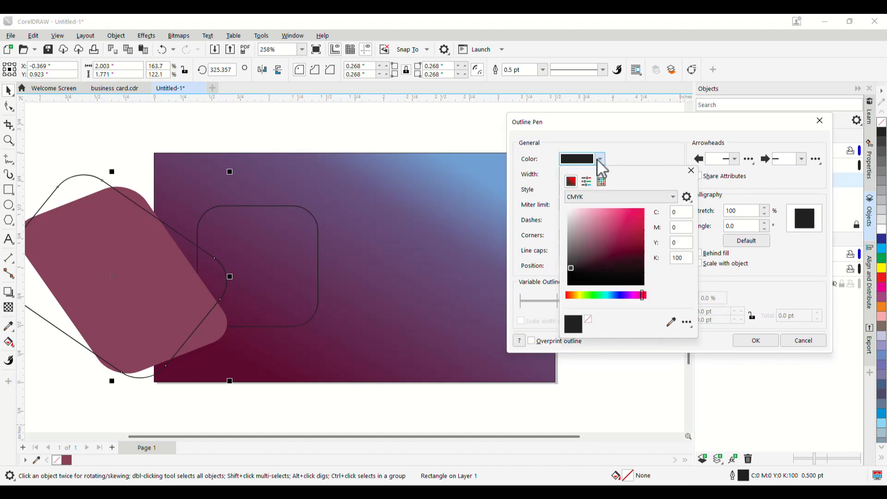
left_click(672, 323)
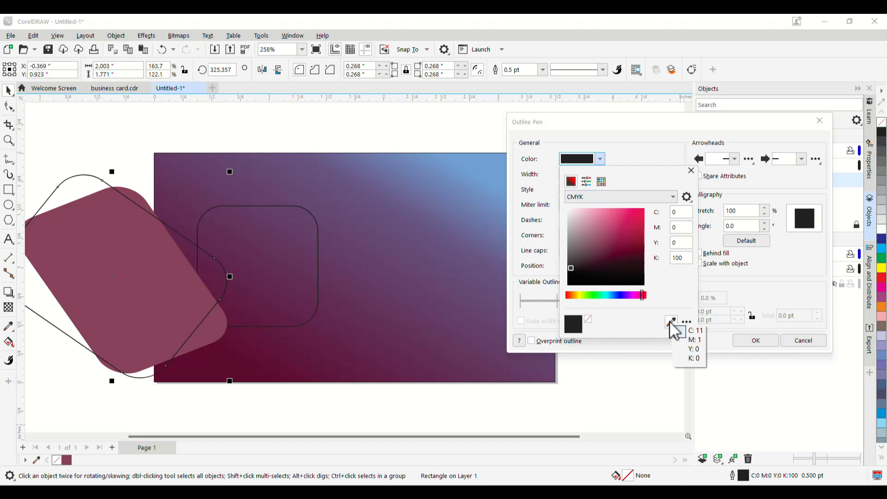
left_click(219, 322)
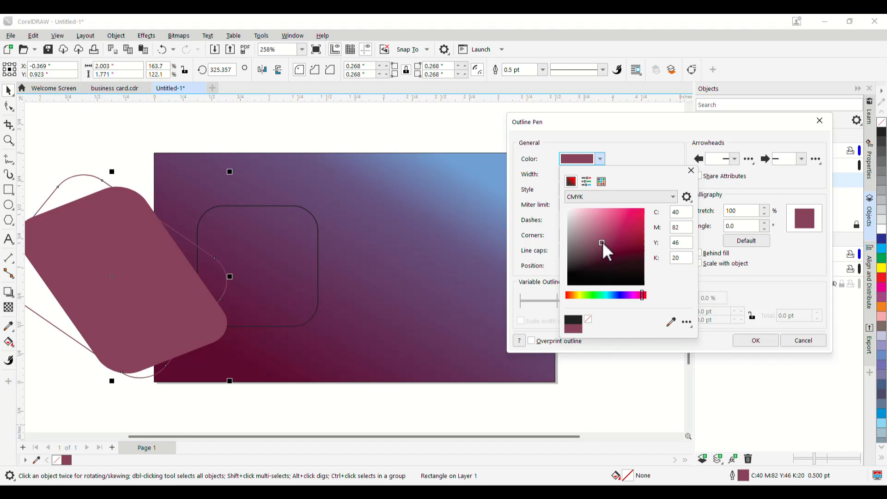
left_click_drag(603, 242, 603, 226)
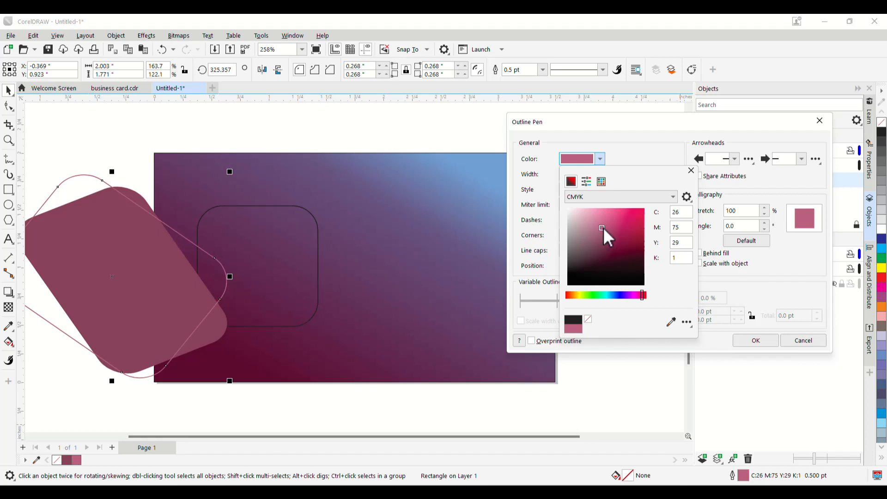
left_click_drag(603, 226, 603, 222)
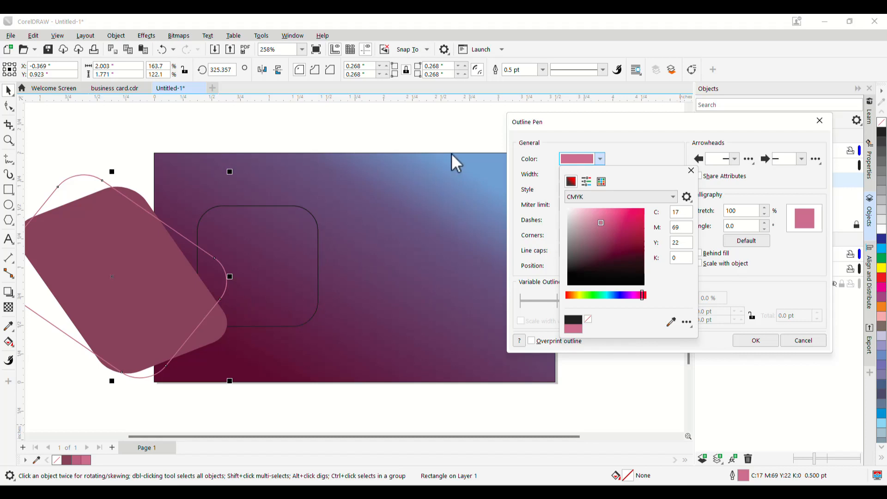
left_click(435, 131)
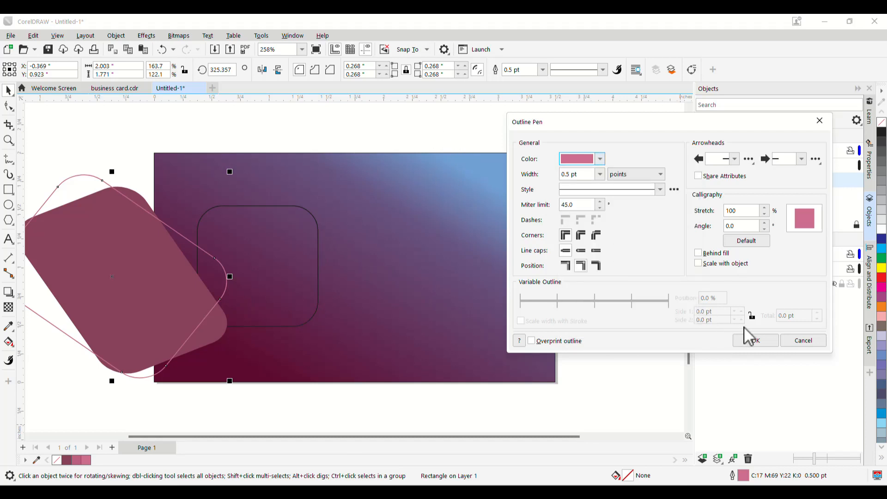
left_click(756, 342)
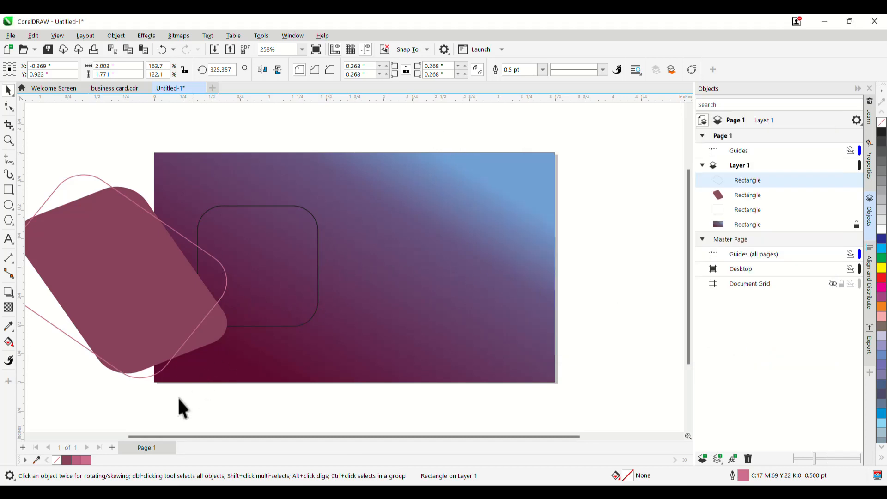
Compare with business card.cdr, move the upright rounded square over the card's upper-right corner, and rotate it to about 42°.
left_click(123, 89)
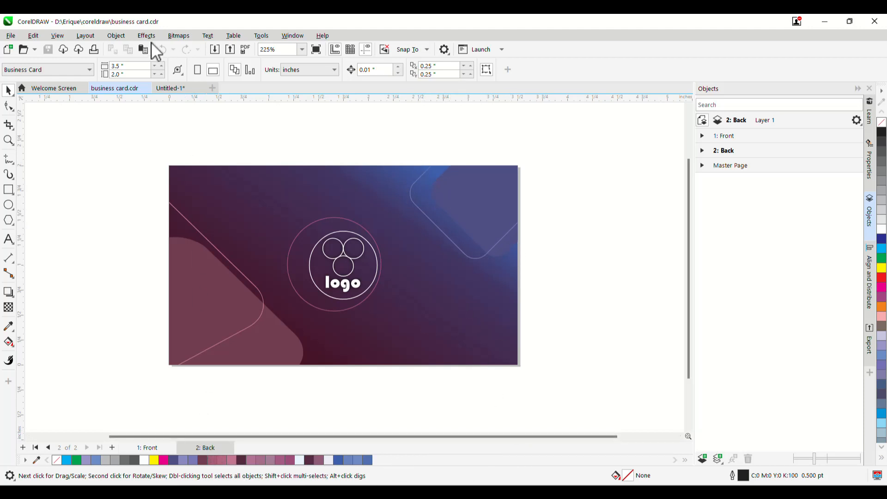
left_click(176, 91)
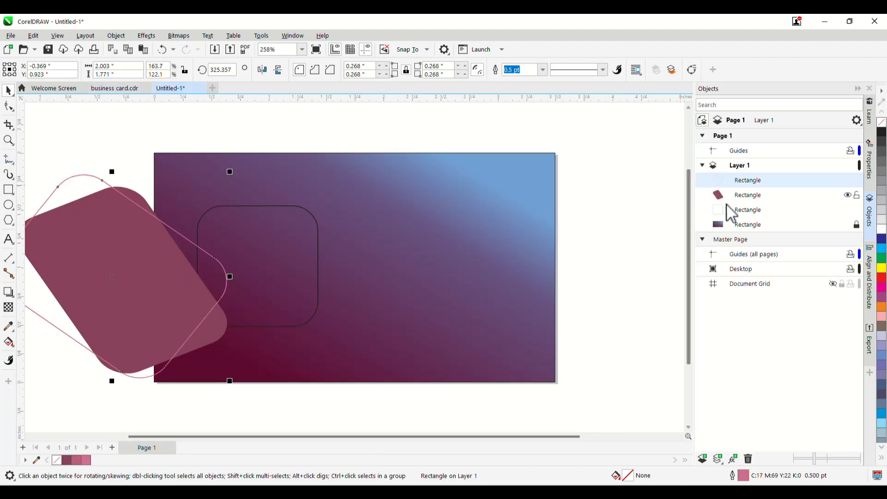
left_click(745, 210)
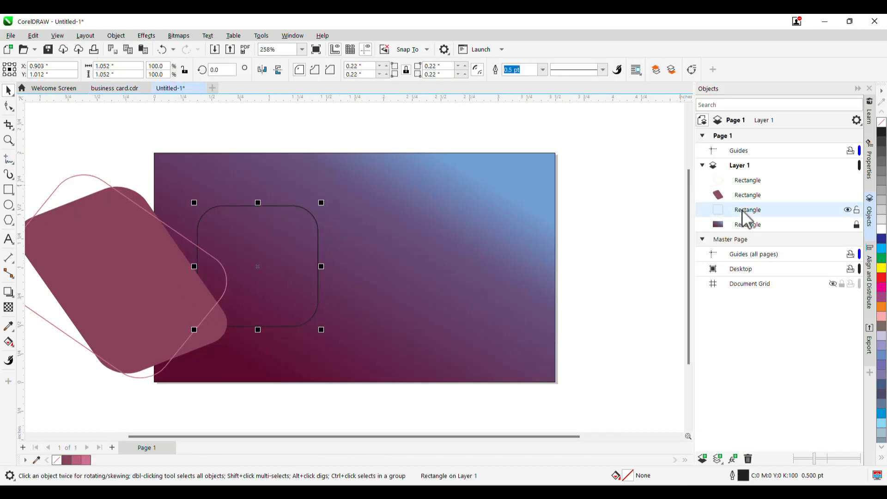
left_click_drag(264, 264, 554, 176)
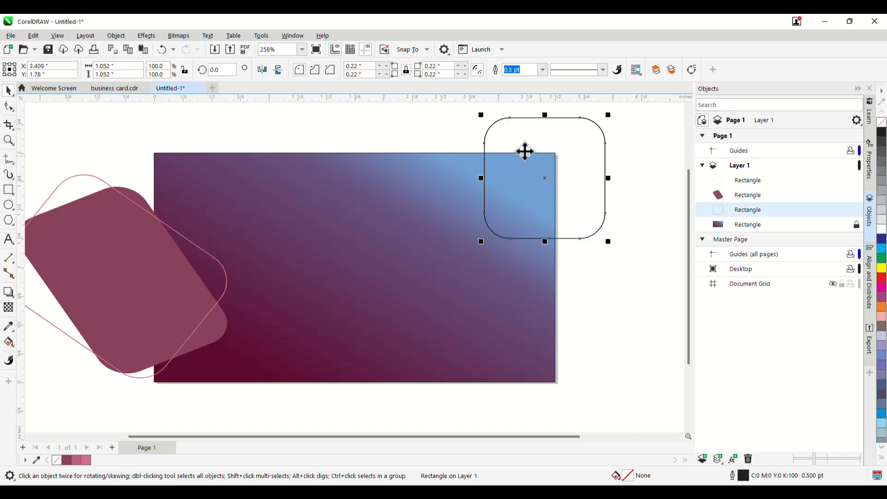
left_click(503, 123)
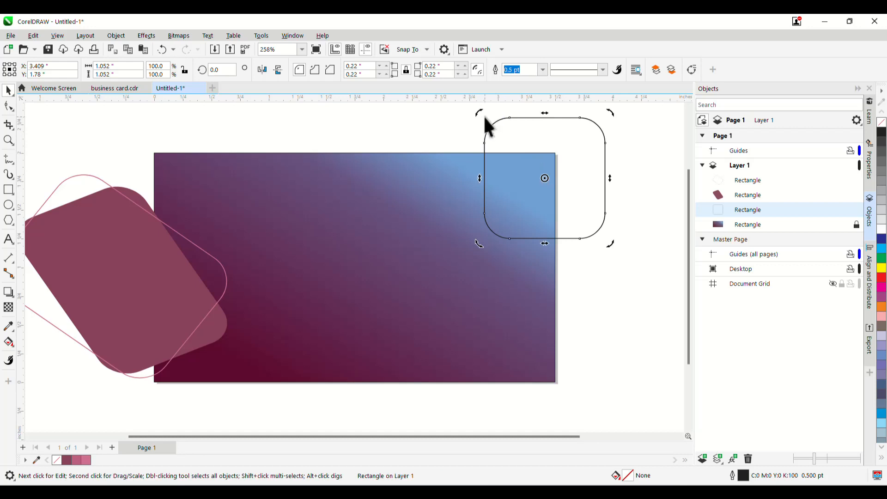
left_click_drag(481, 113, 387, 173)
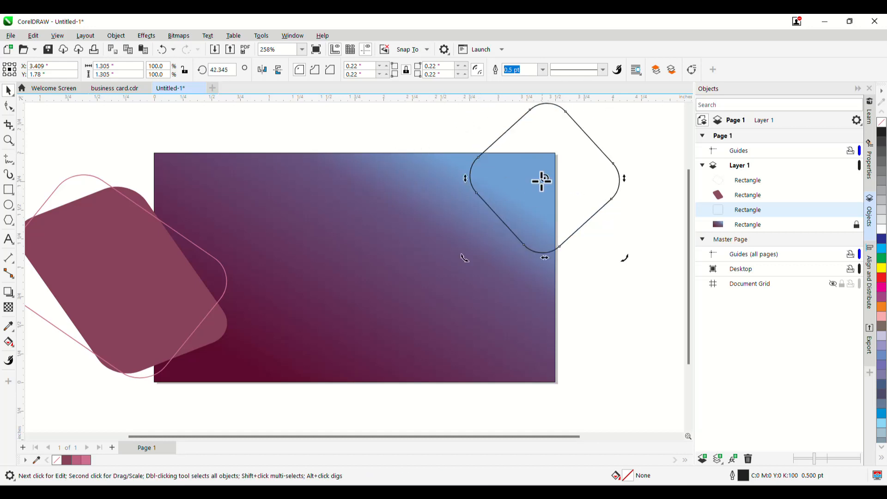
left_click(520, 233)
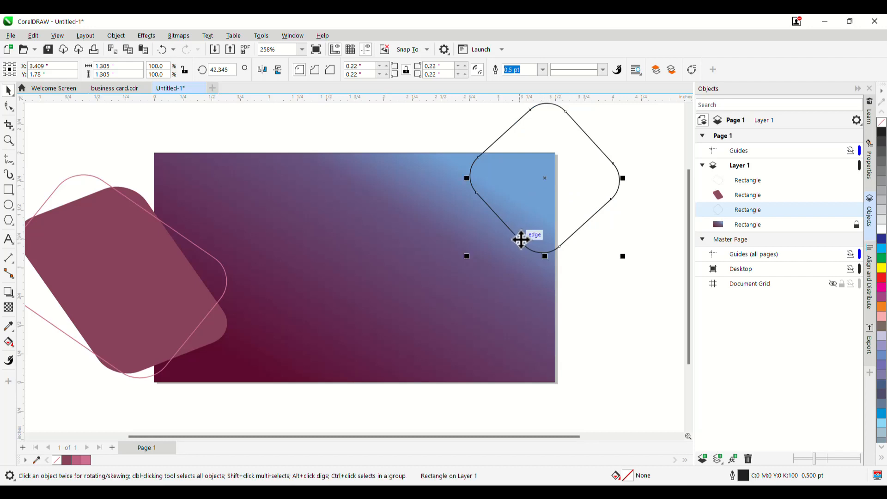
left_click_drag(521, 237, 499, 213)
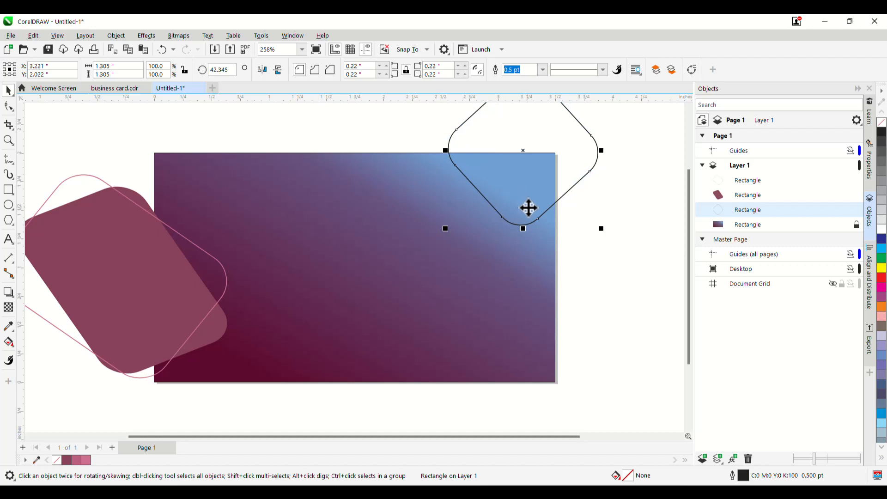
Duplicate the rotated rounded square and offset the copy about 0.19 inches downward.
key("ctrl+c")
key("ctrl+v")
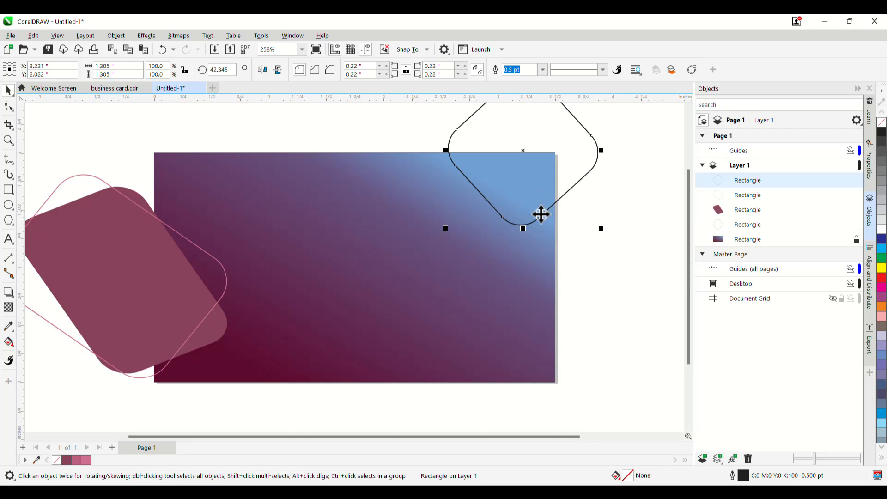
left_click_drag(544, 211, 542, 234)
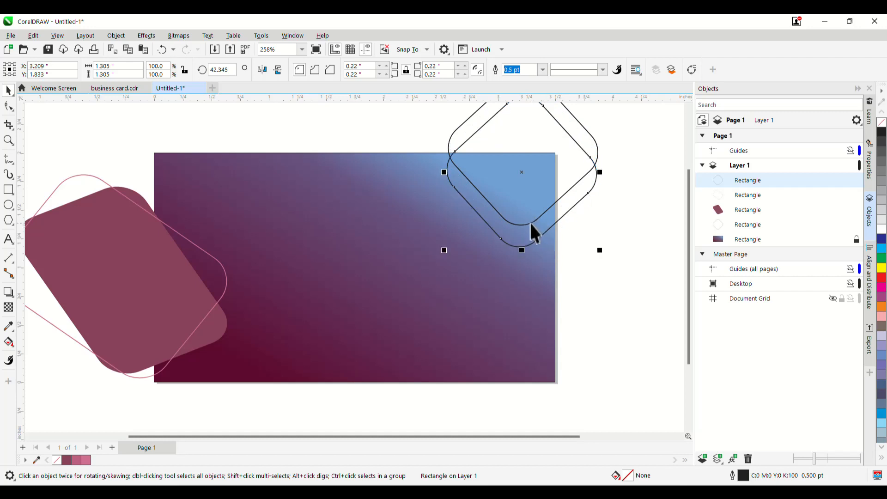
Fill the upper rotated rounded square with blue sampled from the card's gradient, adjusted to C63 M44 Y1 K0, and remove its outline.
left_click(531, 223)
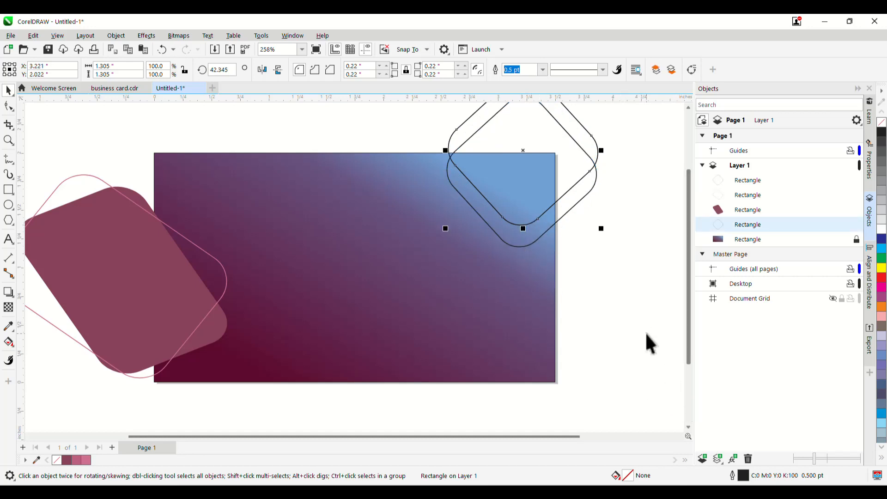
double_click(629, 477)
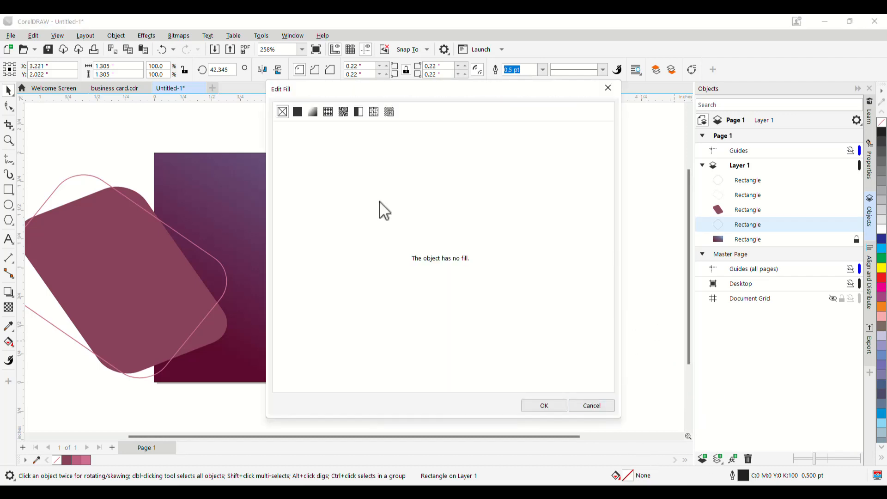
left_click(299, 114)
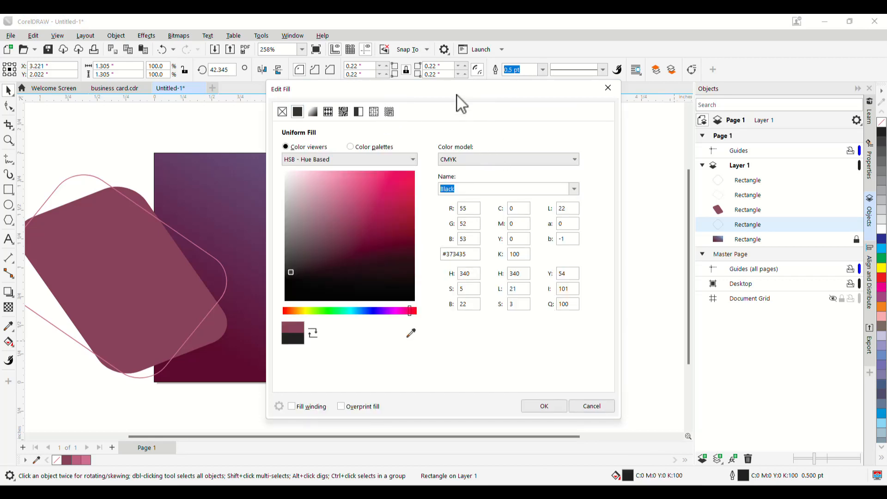
left_click_drag(457, 95, 209, 131)
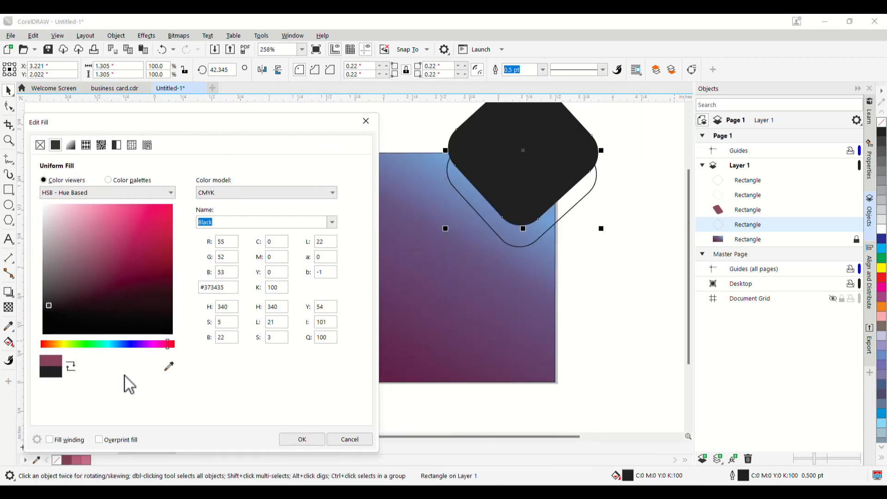
left_click(169, 369)
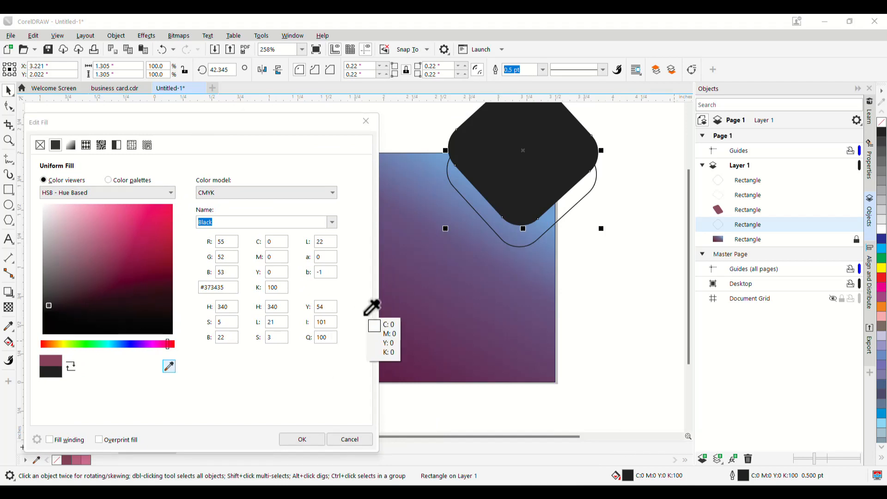
left_click(478, 198)
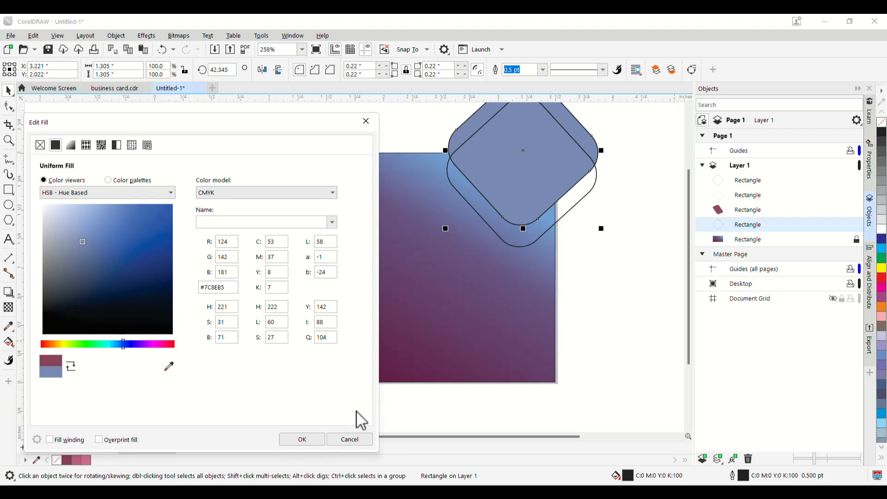
left_click_drag(84, 243, 86, 241)
left_click_drag(90, 238, 98, 236)
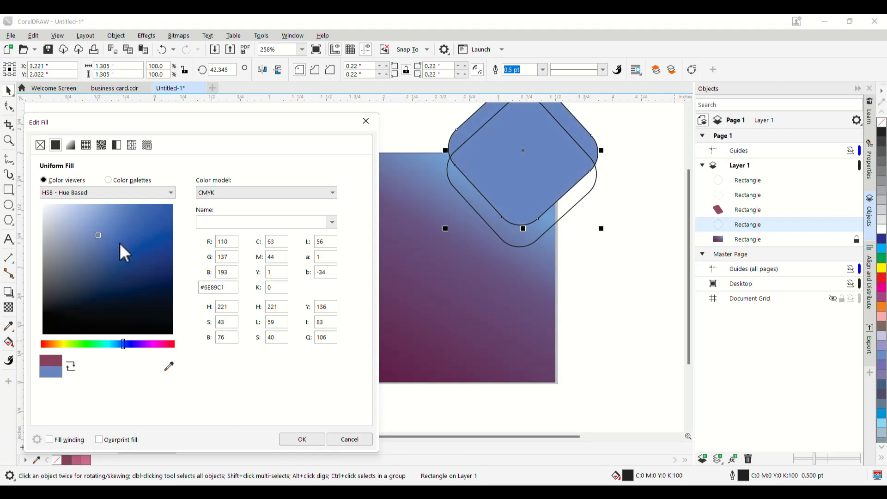
left_click(298, 441)
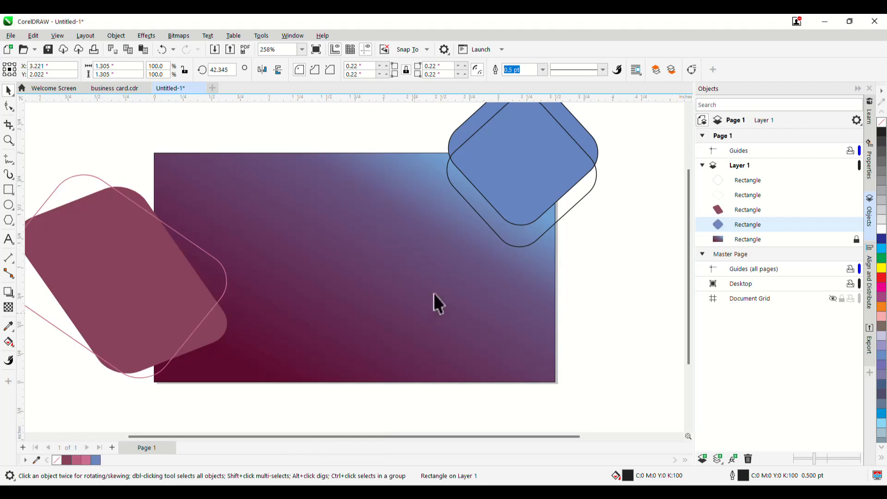
left_click(544, 69)
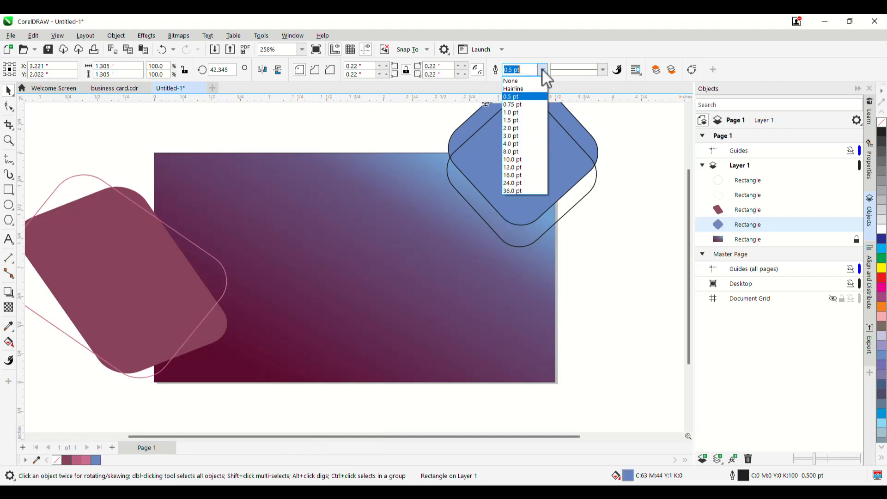
left_click(516, 81)
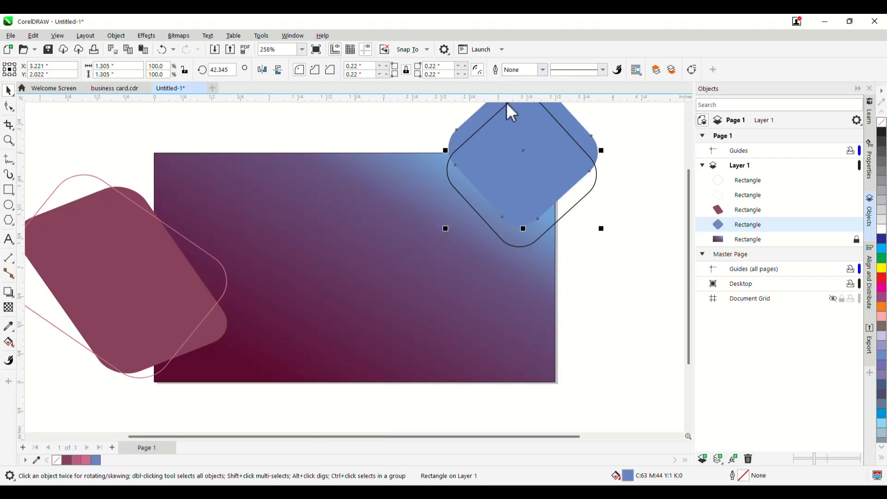
Sample the blue square's colour for the offset copy's outline and lighten it to C53 M34 Y0 K0.
left_click(511, 246)
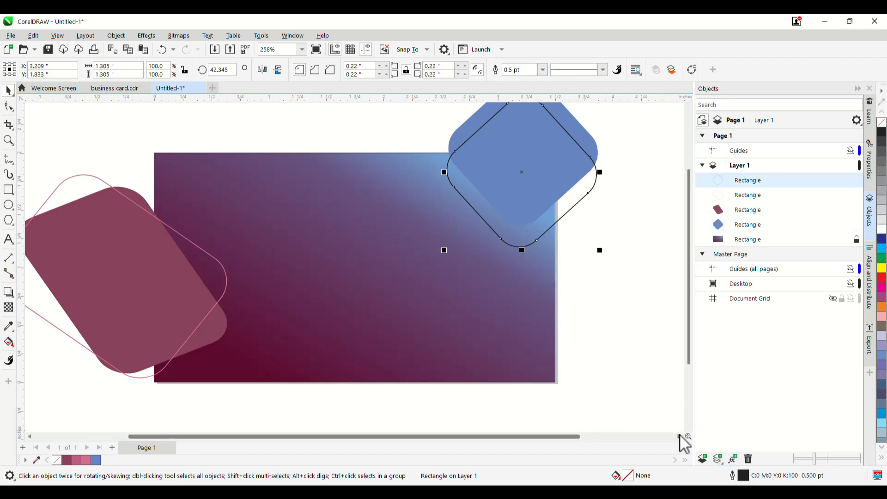
double_click(746, 476)
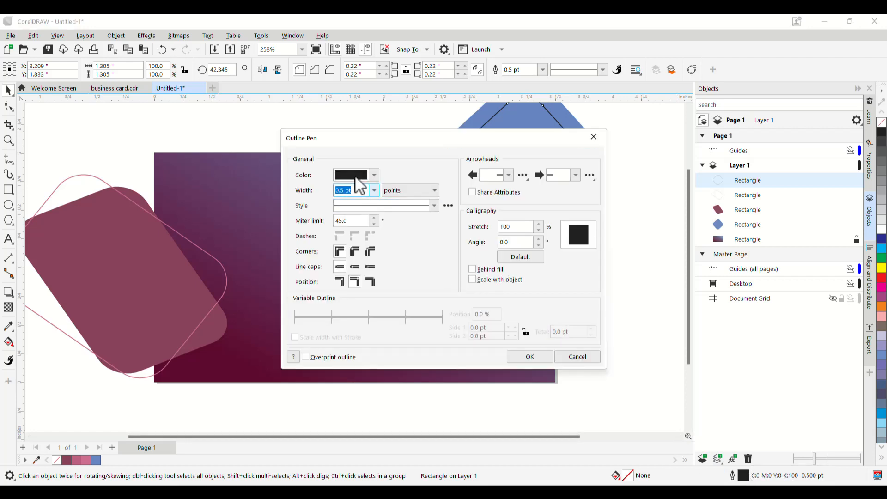
left_click(367, 174)
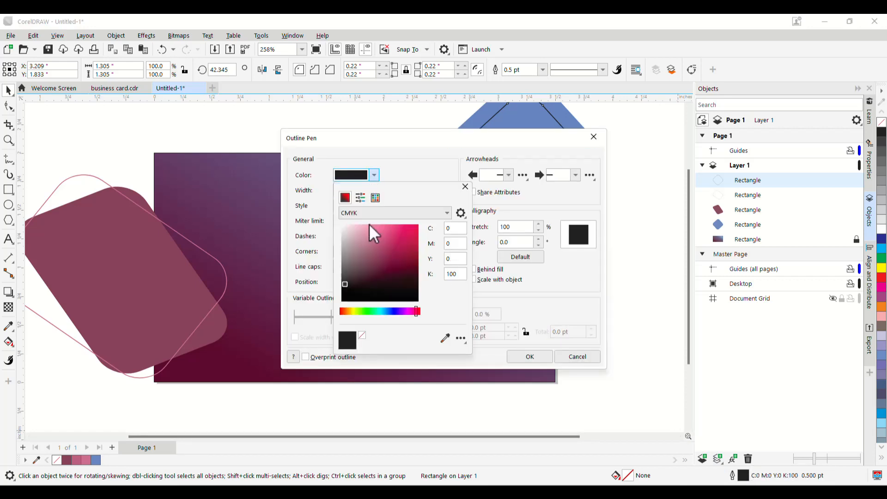
left_click(446, 339)
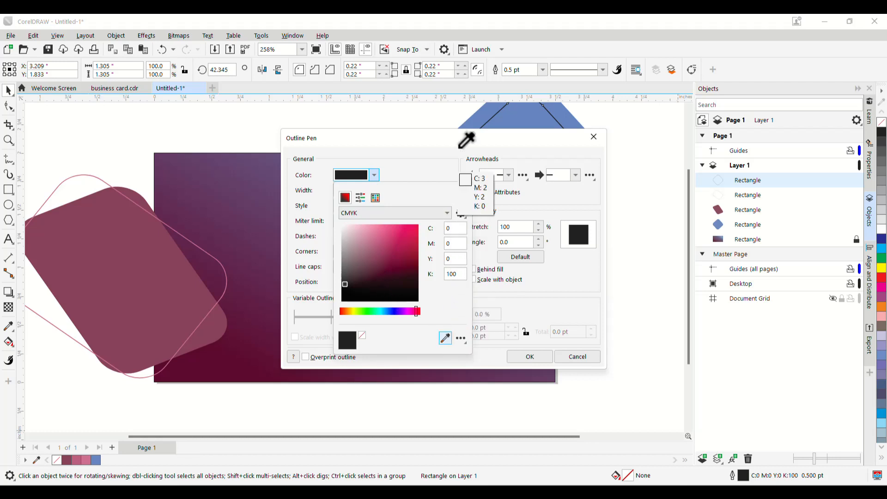
left_click(516, 107)
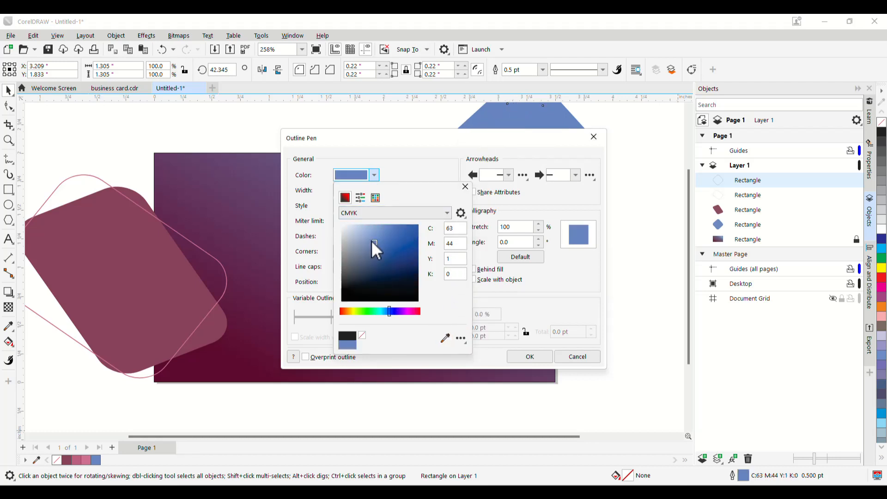
left_click_drag(375, 240, 376, 234)
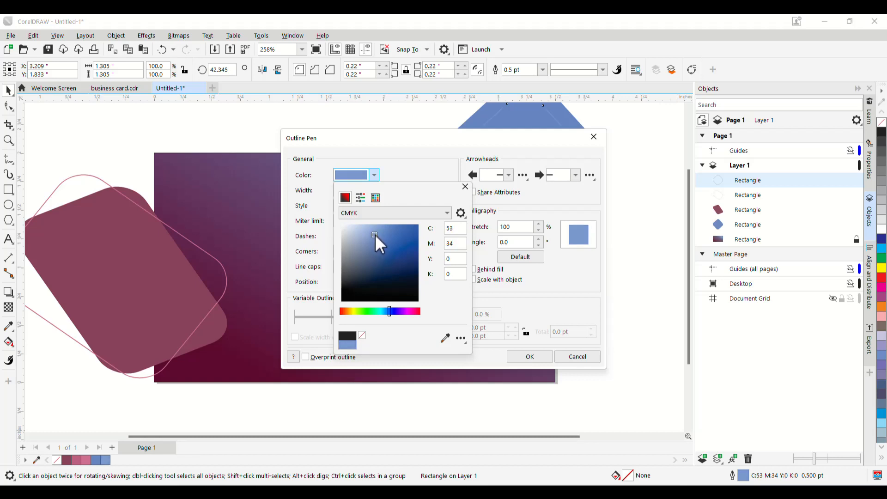
left_click(521, 353)
left_click(530, 356)
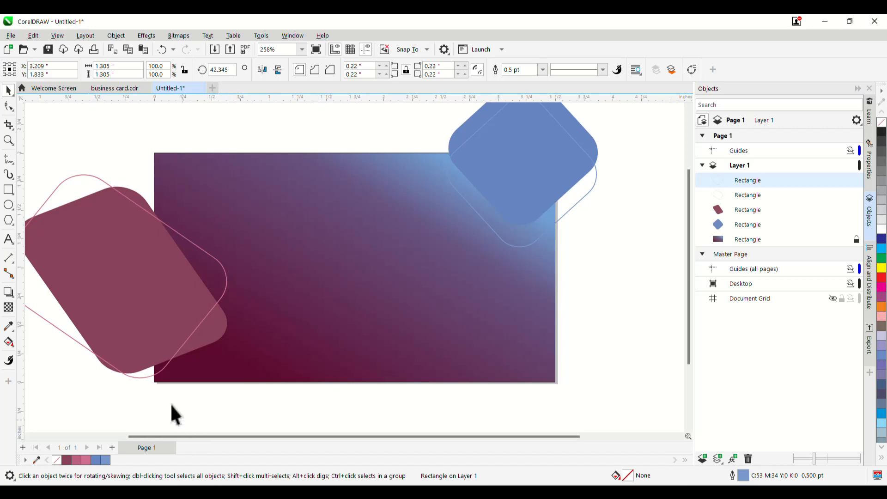
Draw a circle near the card's centre and shrink it to about 0.54 inches in diameter.
left_click(8, 205)
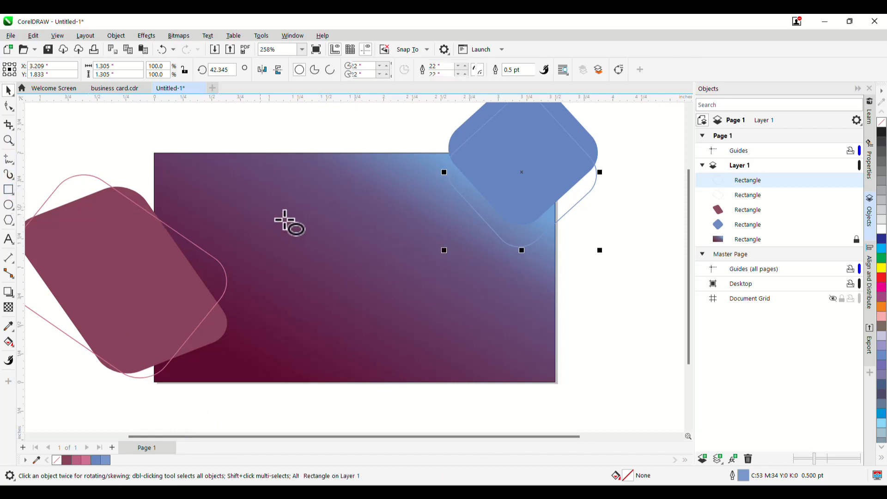
left_click_drag(359, 255, 439, 323)
key("space")
left_click_drag(385, 275, 362, 262)
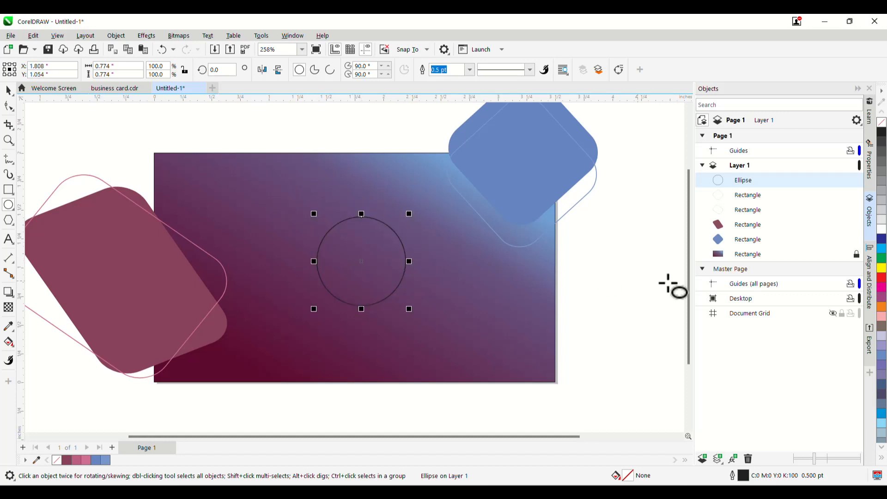
left_click(872, 294)
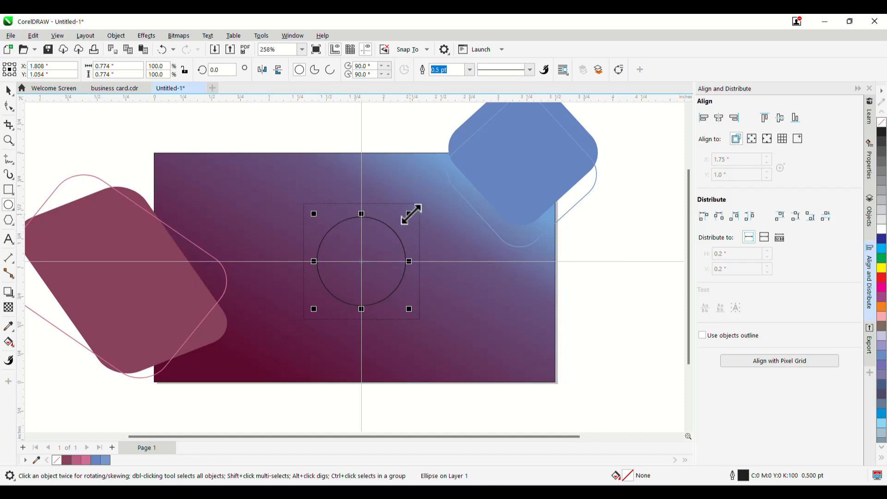
left_click_drag(409, 214, 396, 228)
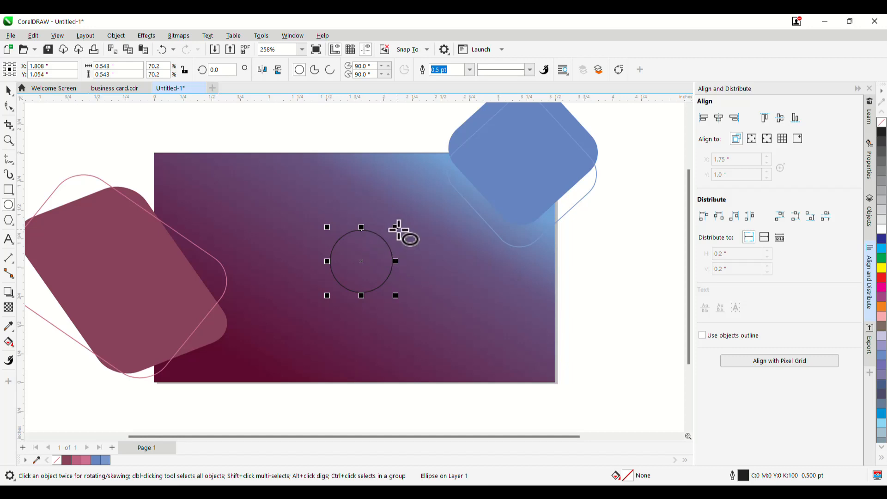
Create an enlarged copy of the circle about 0.93 inches across and shift it left so it surrounds the small circle off-centre.
left_click_drag(396, 227, 466, 190)
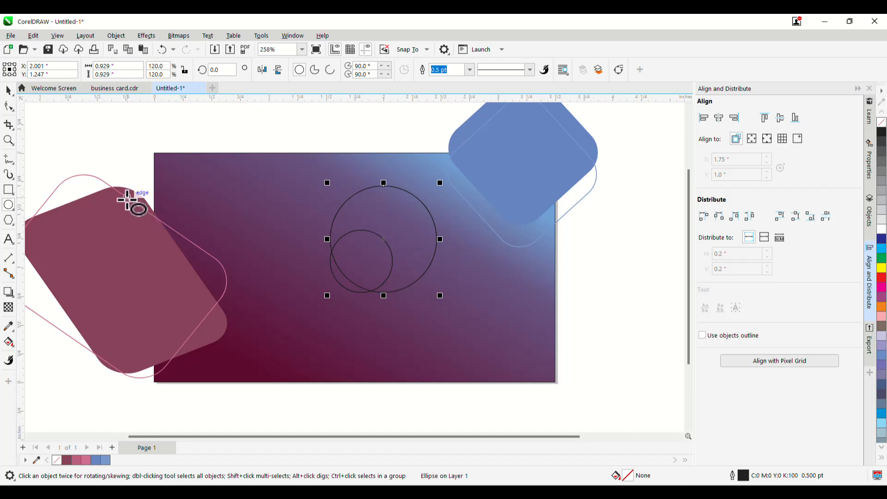
left_click(9, 90)
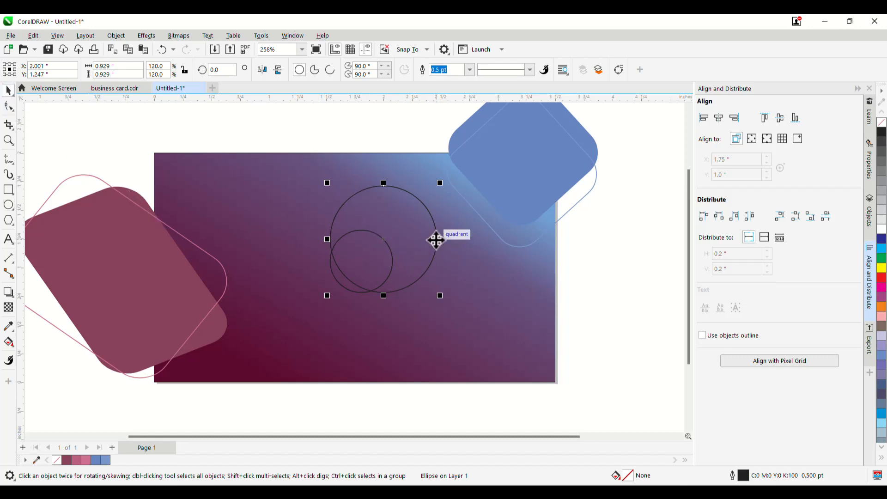
left_click_drag(436, 239, 403, 246)
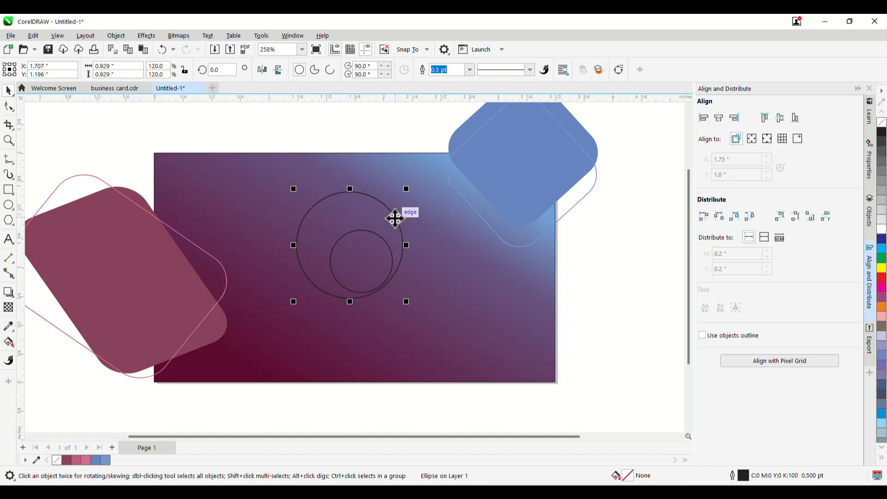
Compare with business card.cdr, then colour the large circle's outline with a sampled background tone lightened to C29 M68 Y24 K0.
left_click(128, 90)
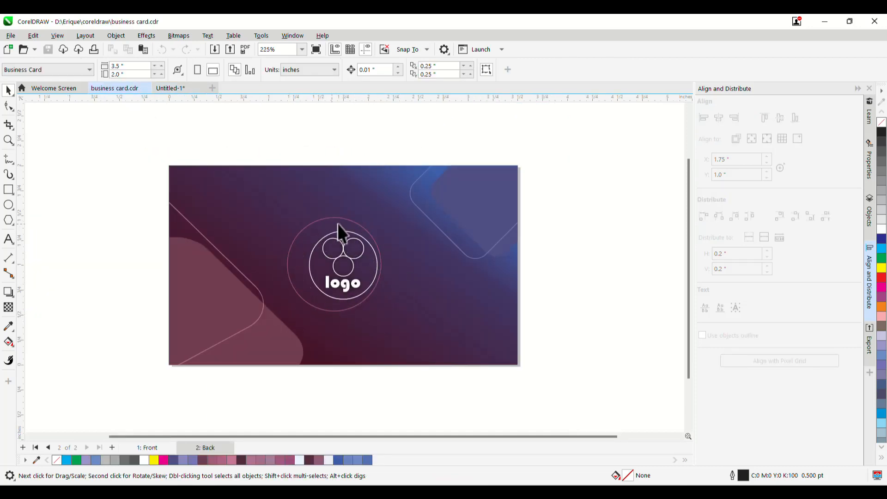
left_click(194, 92)
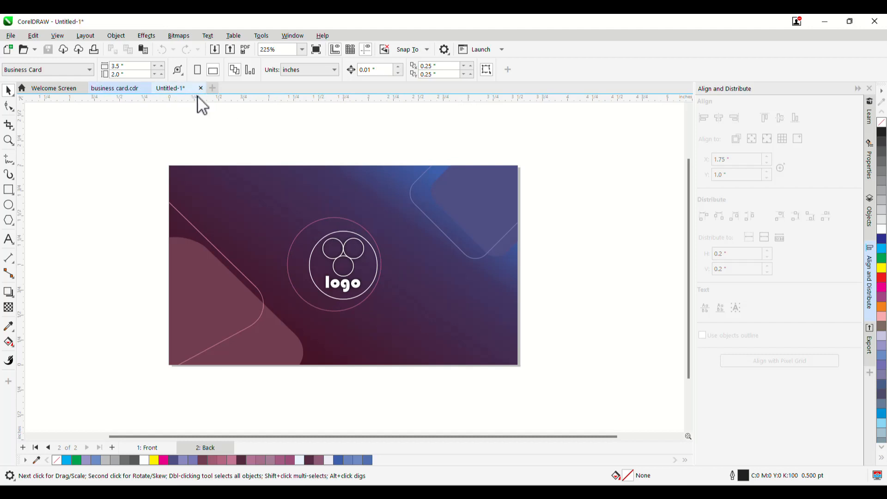
double_click(745, 476)
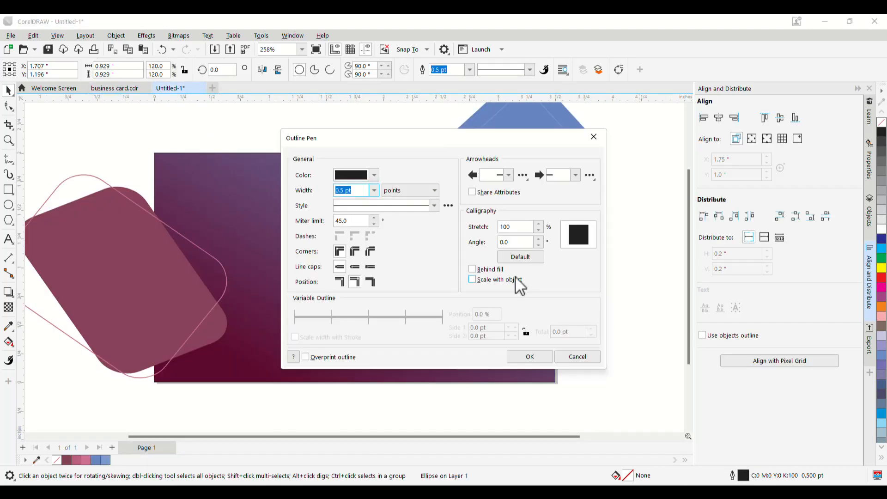
left_click_drag(382, 138, 618, 191)
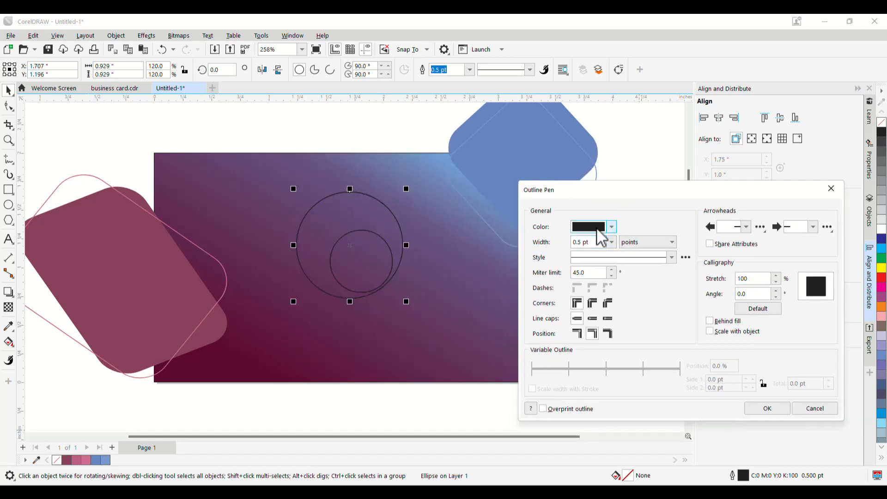
left_click(601, 231)
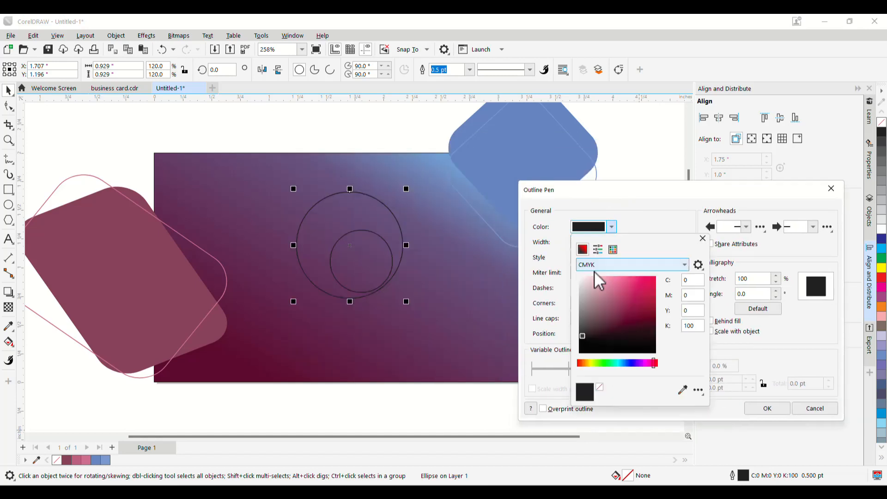
left_click(682, 390)
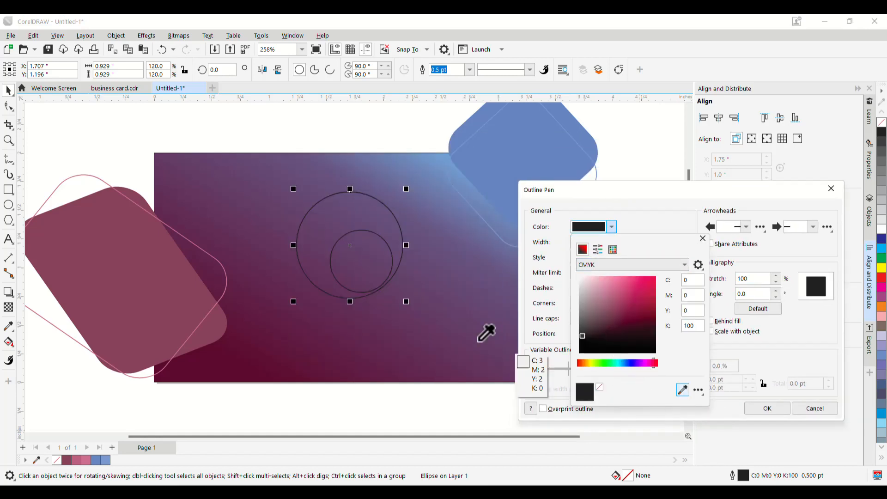
left_click(317, 272)
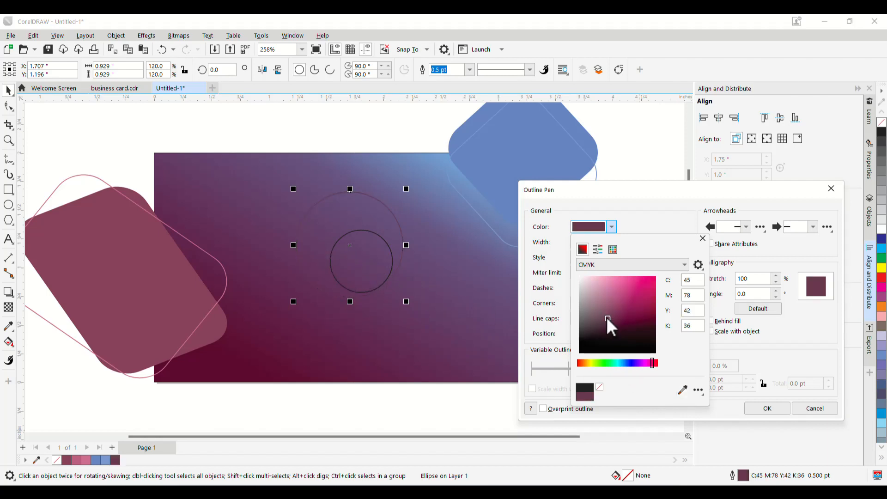
left_click_drag(607, 317, 608, 296)
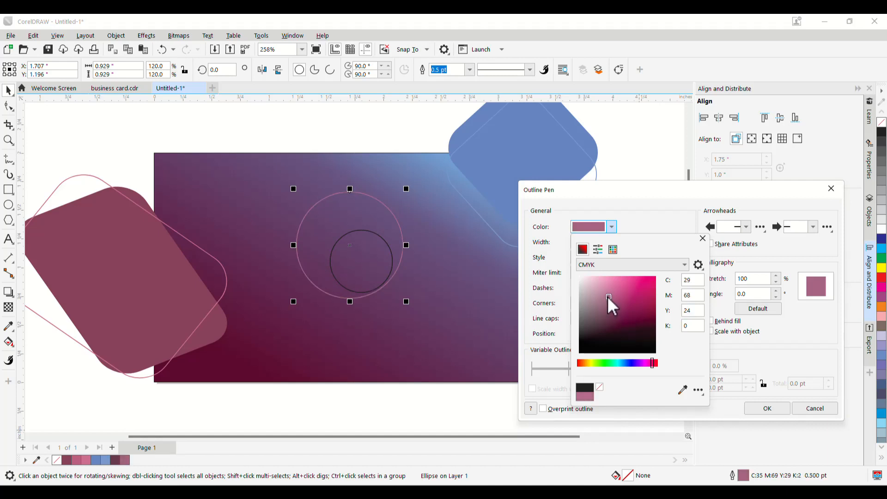
left_click(776, 409)
left_click(775, 409)
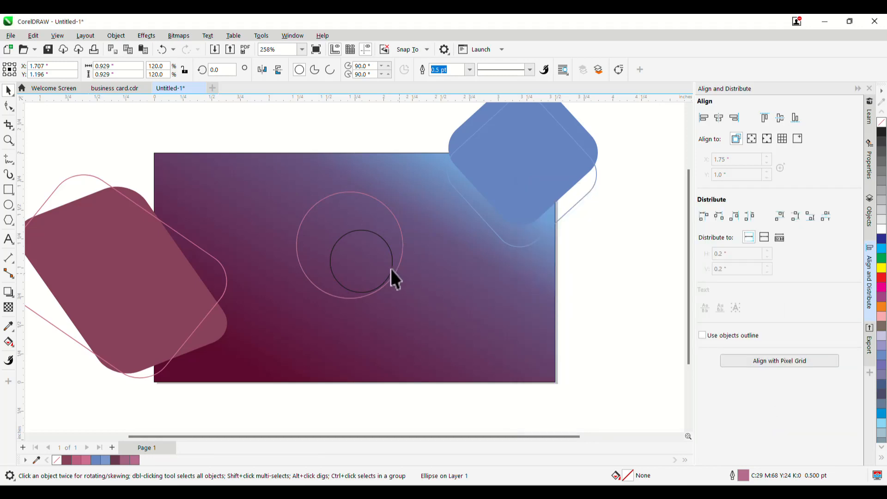
Lighten the two rounded-shape outlines and the large circle's outline with the Light adjustment: brightness -6, contrast -22, intensity 52.
left_click(199, 248)
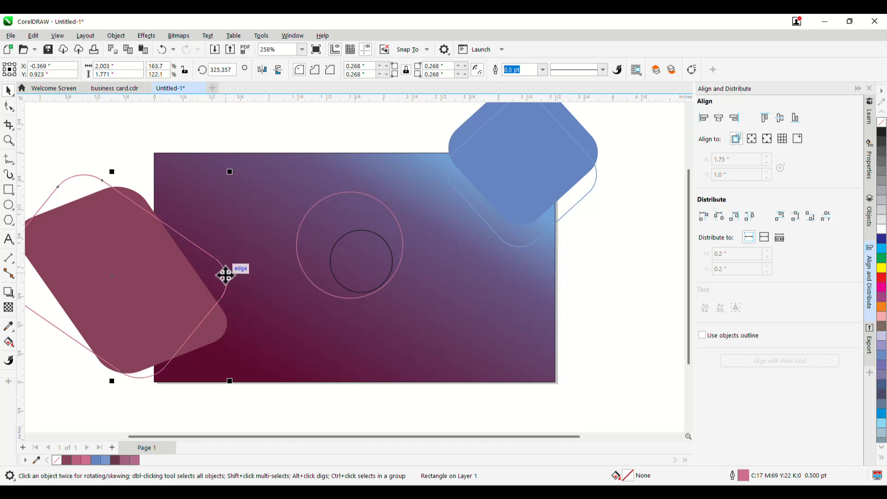
left_click(303, 217, "shift")
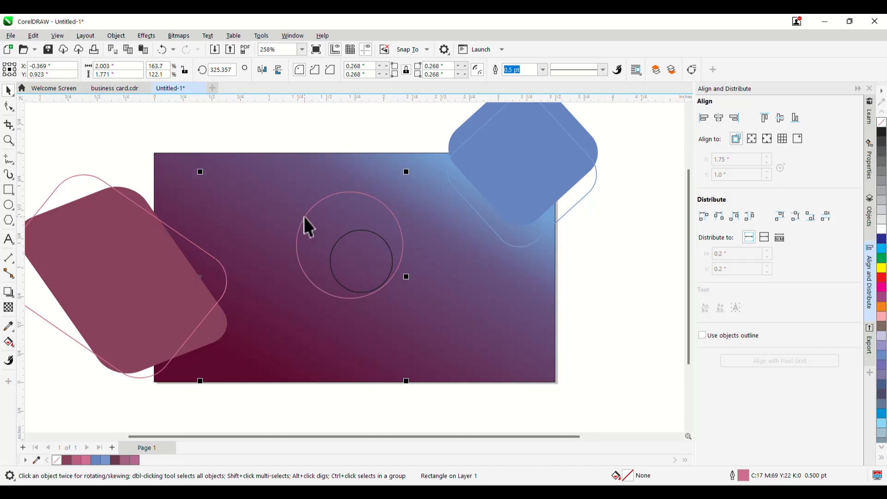
left_click(452, 187, "shift")
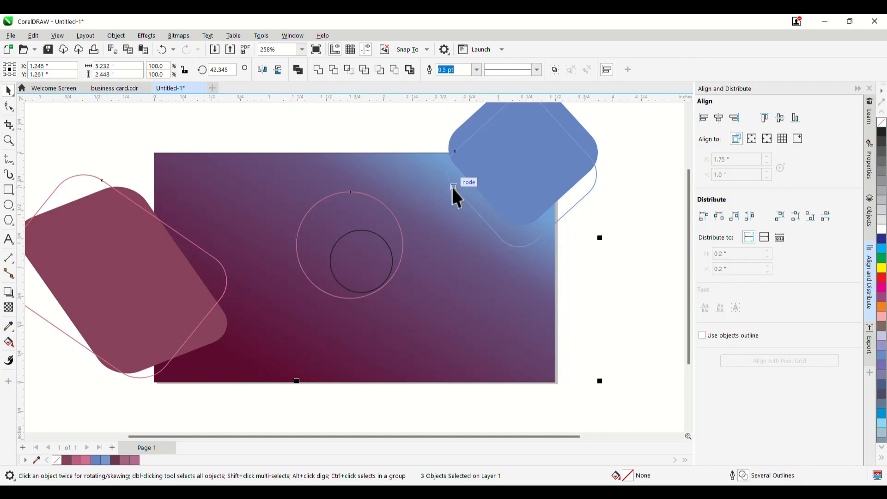
left_click(870, 214)
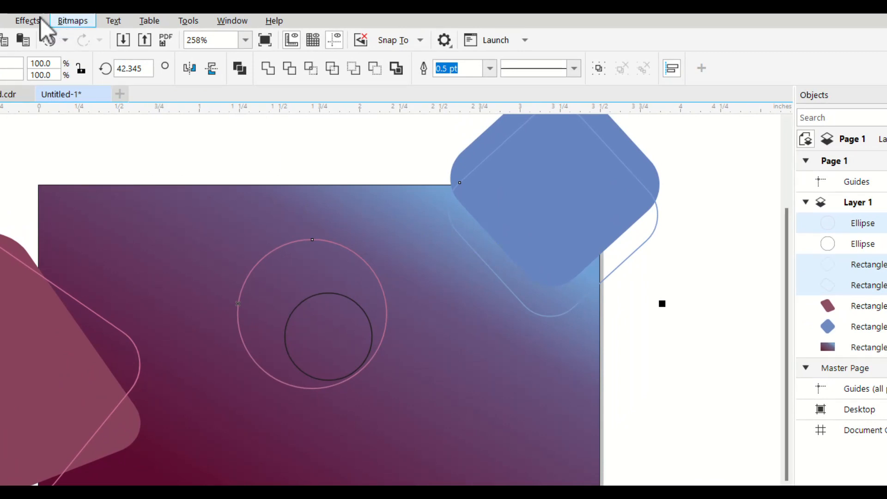
left_click(29, 20)
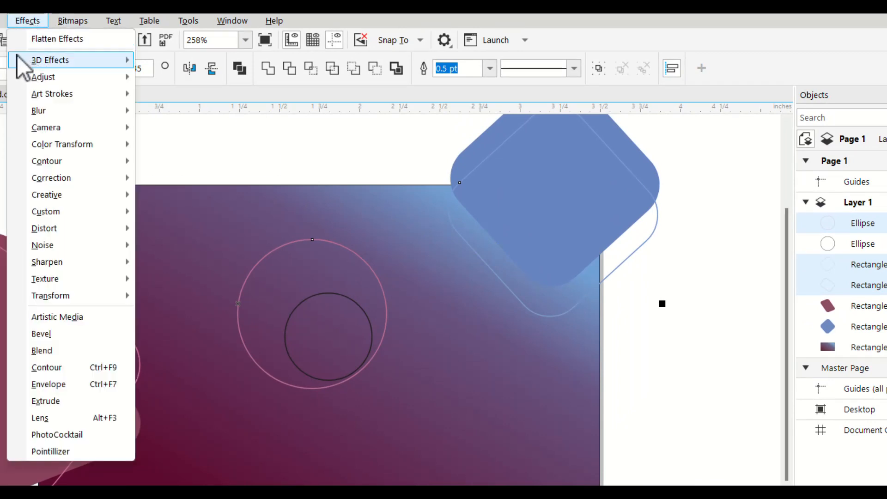
mouse_move(35, 76)
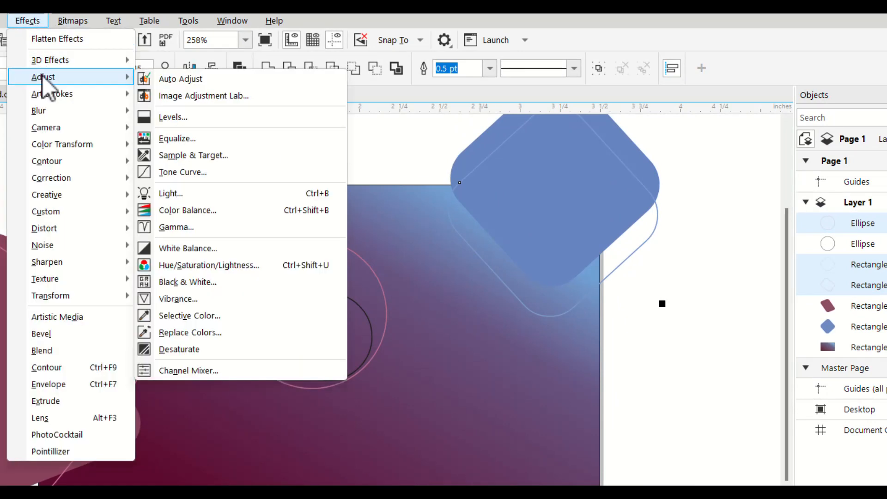
left_click(182, 194)
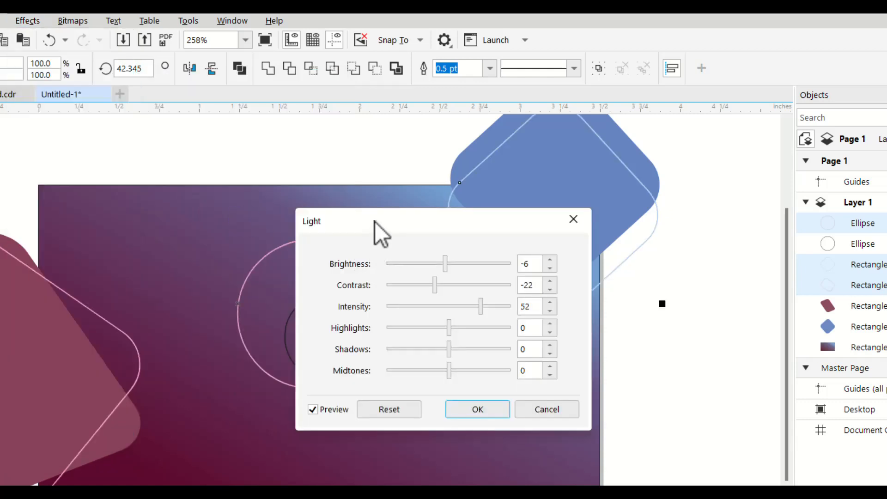
left_click_drag(375, 222, 702, 235)
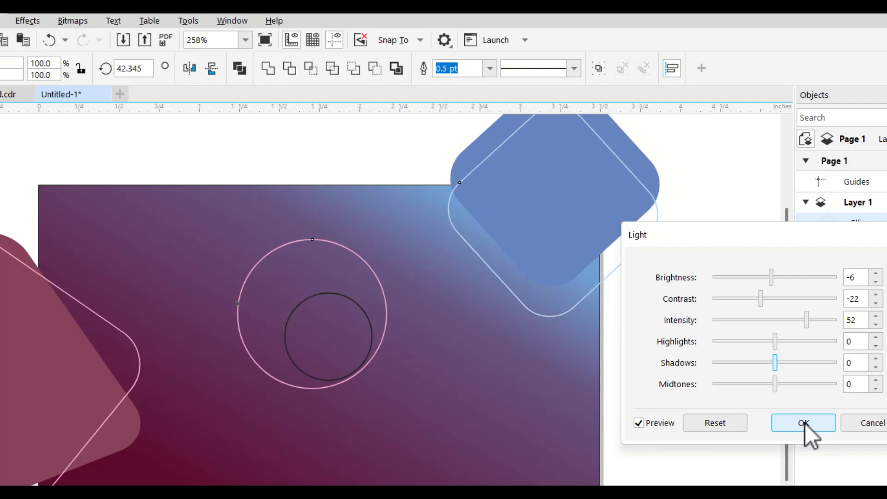
left_click(775, 341)
left_click(805, 424)
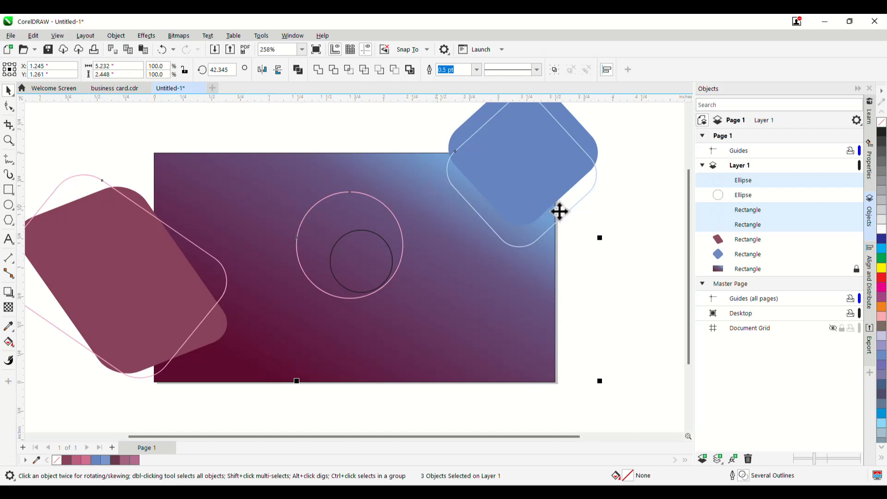
left_click(630, 206)
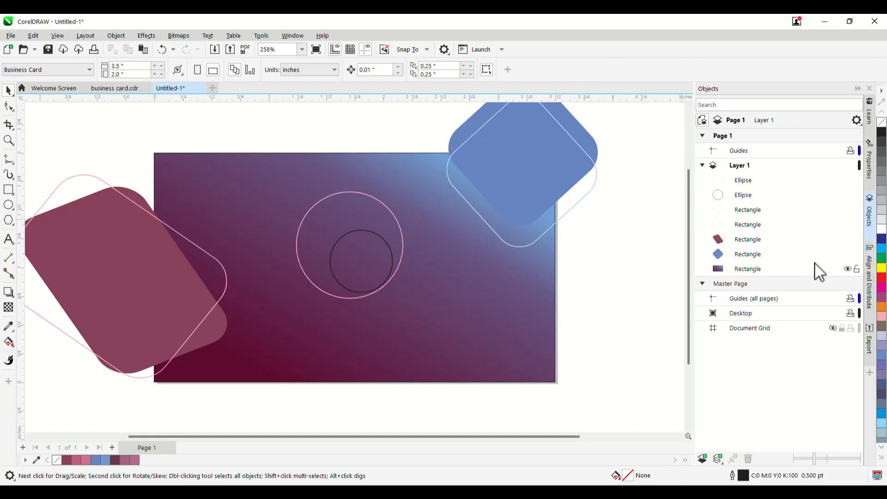
left_click(138, 268)
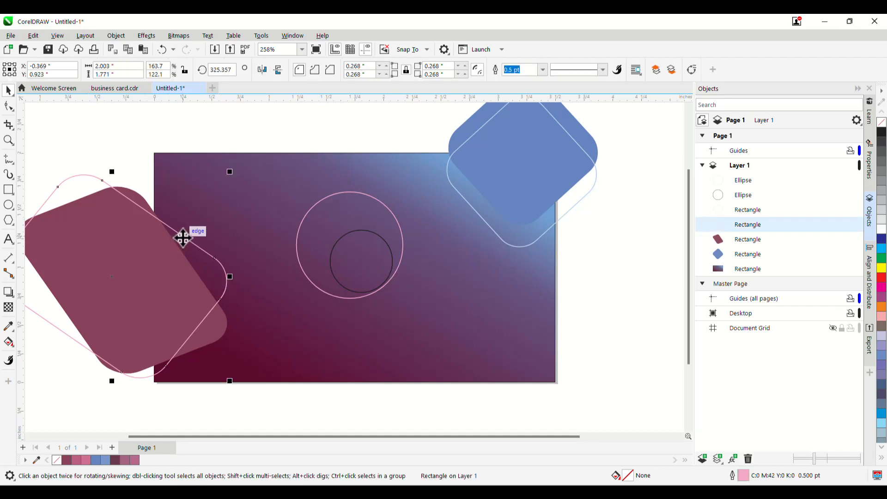
key("Escape")
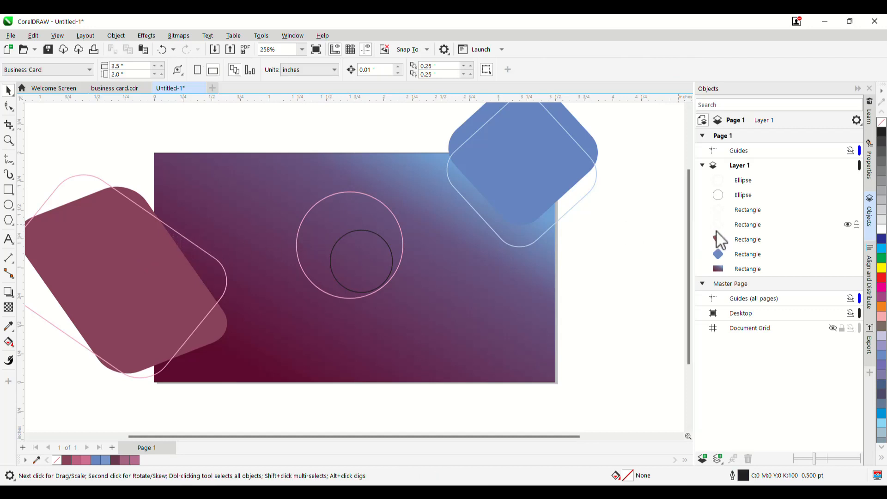
left_click(745, 241)
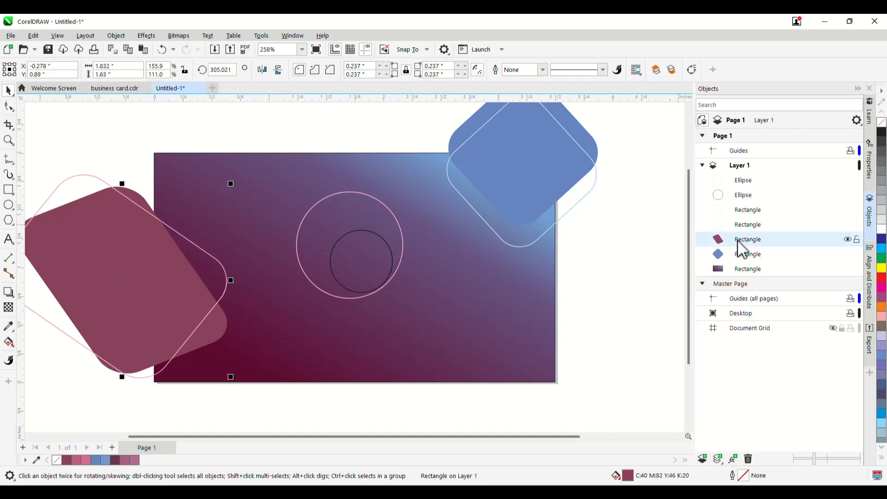
left_click(743, 256, "ctrl")
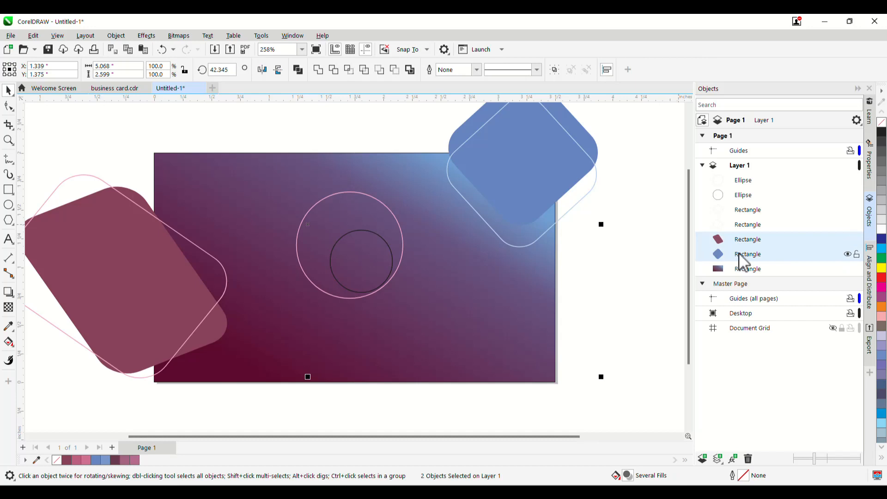
left_click(748, 214, "shift")
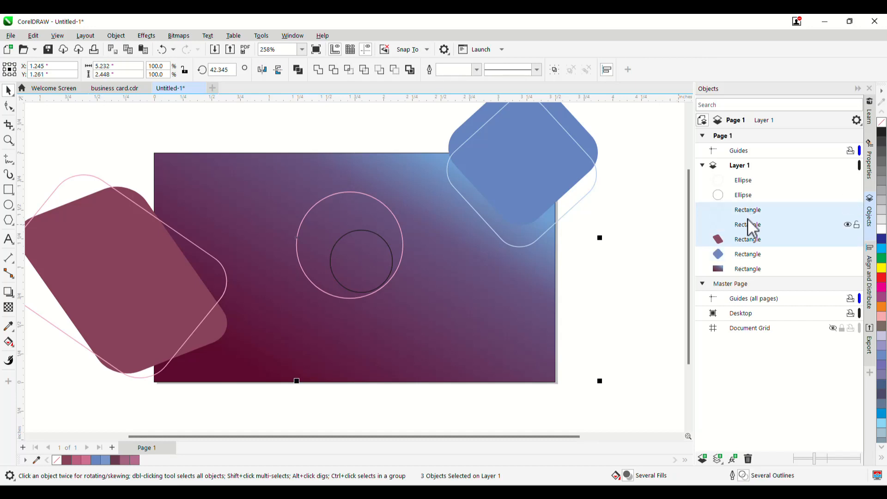
left_click(748, 255, "shift")
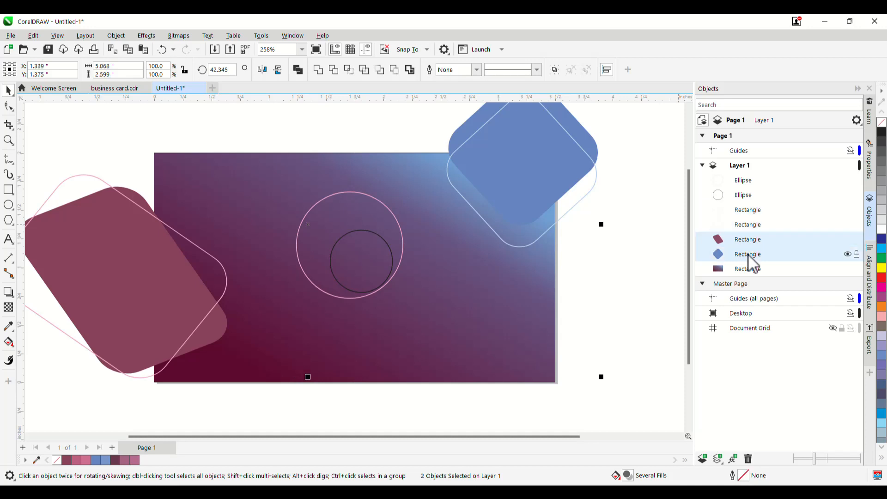
left_click(749, 211)
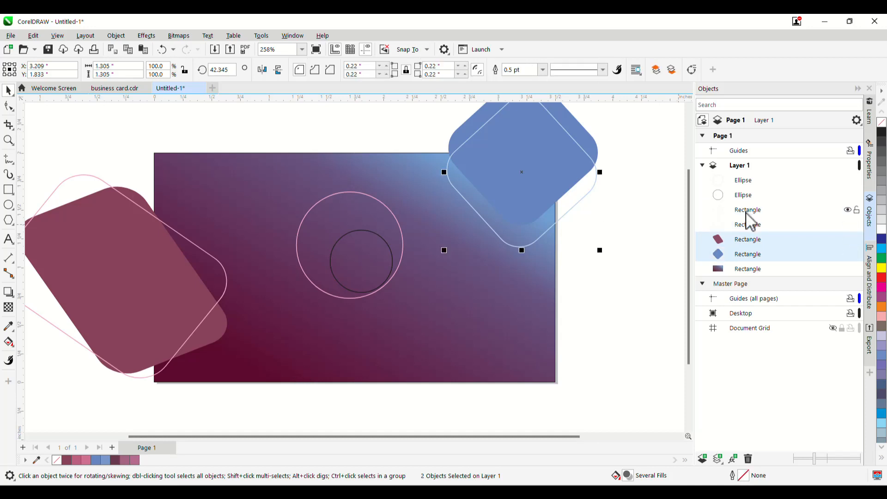
left_click(749, 254, "shift")
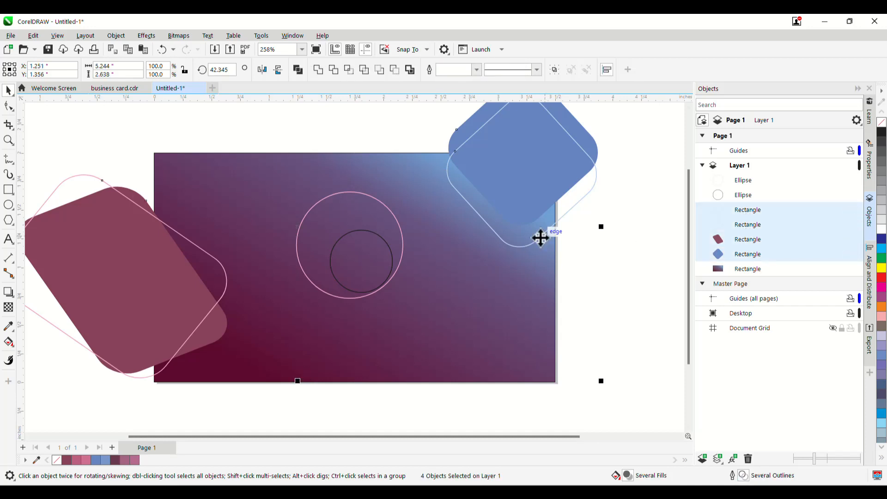
right_click(410, 203)
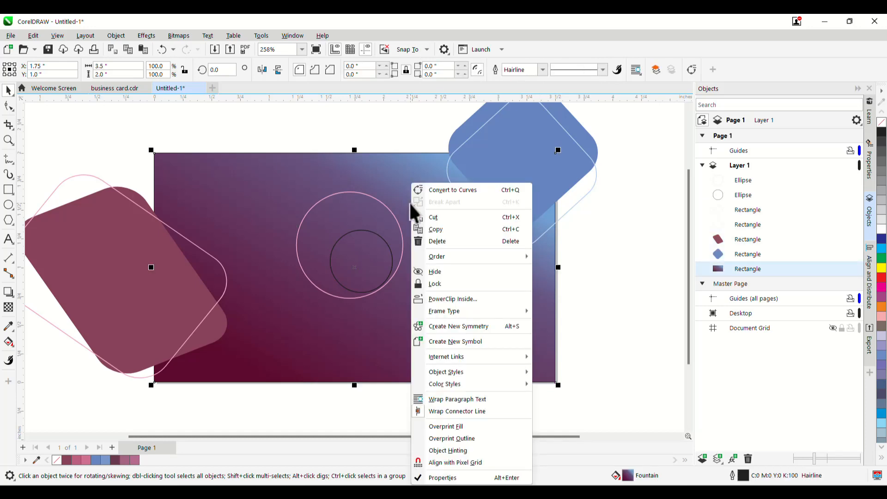
left_click(471, 300)
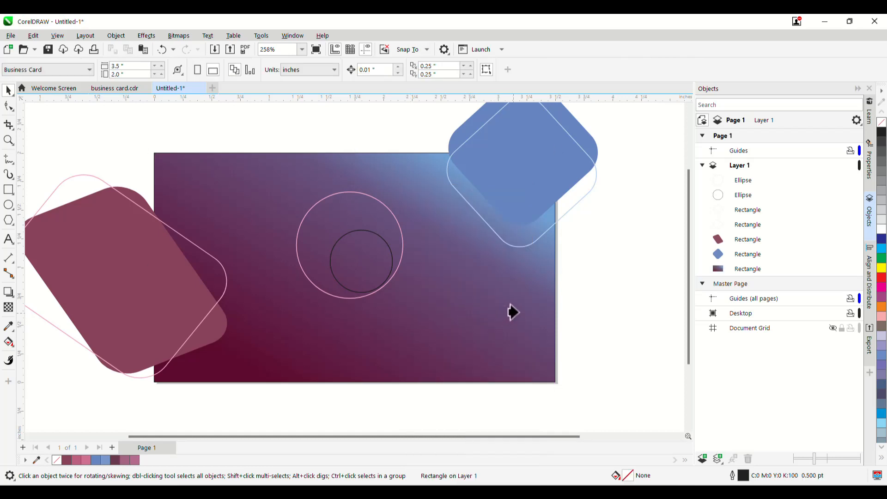
left_click(529, 308)
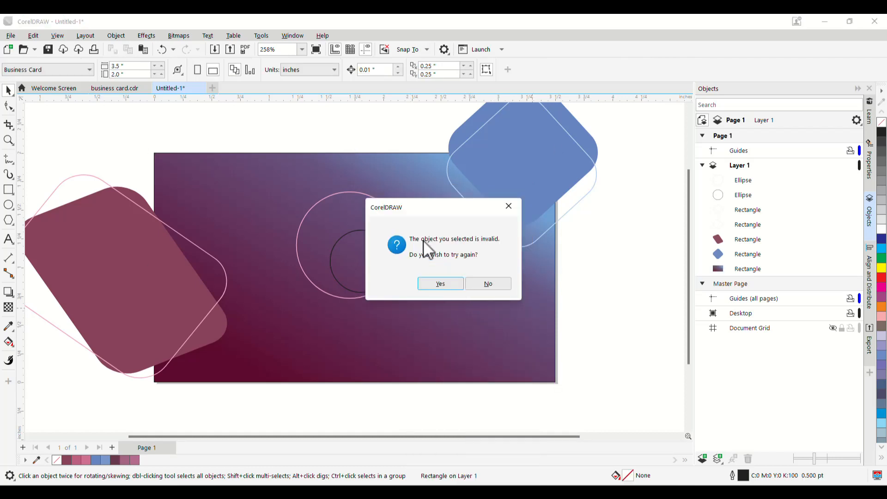
left_click(447, 283)
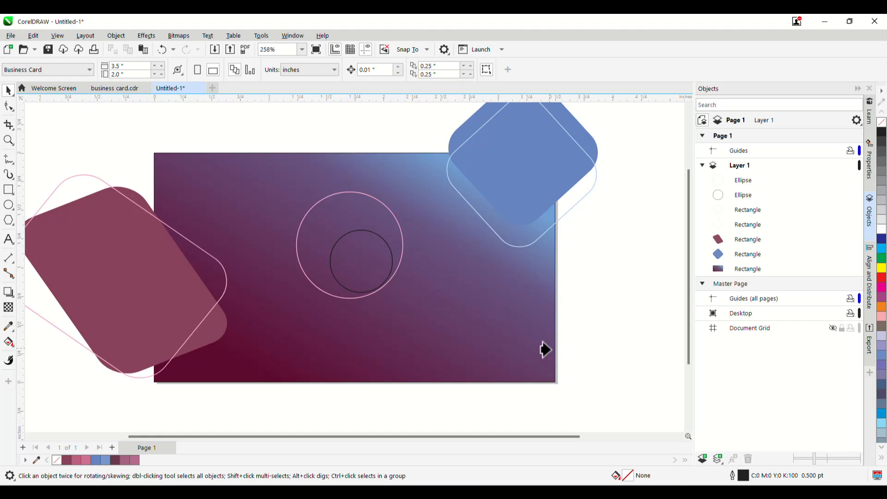
left_click(552, 353)
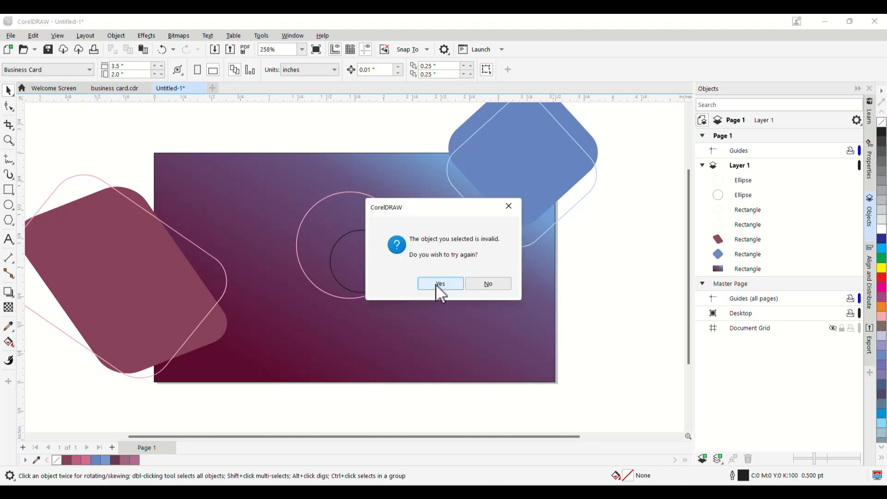
left_click(495, 285)
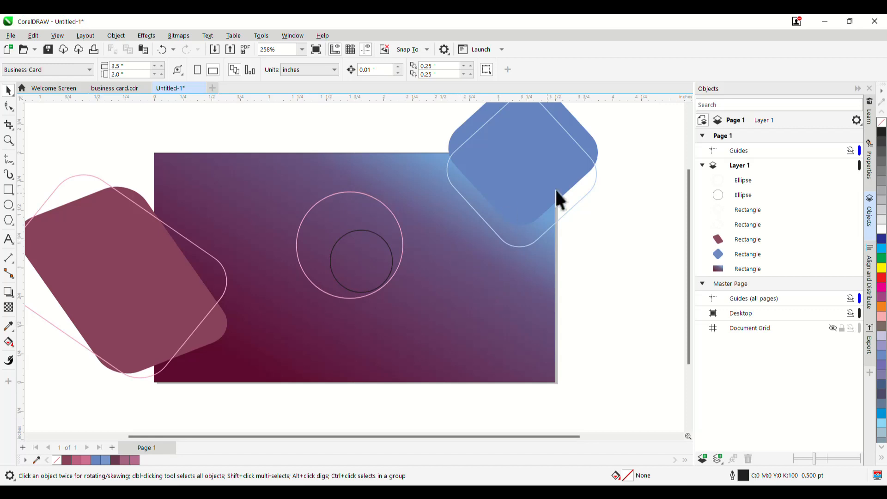
PowerClip the two filled rounded shapes and their two outlined copies inside the gradient card background.
left_click(747, 211)
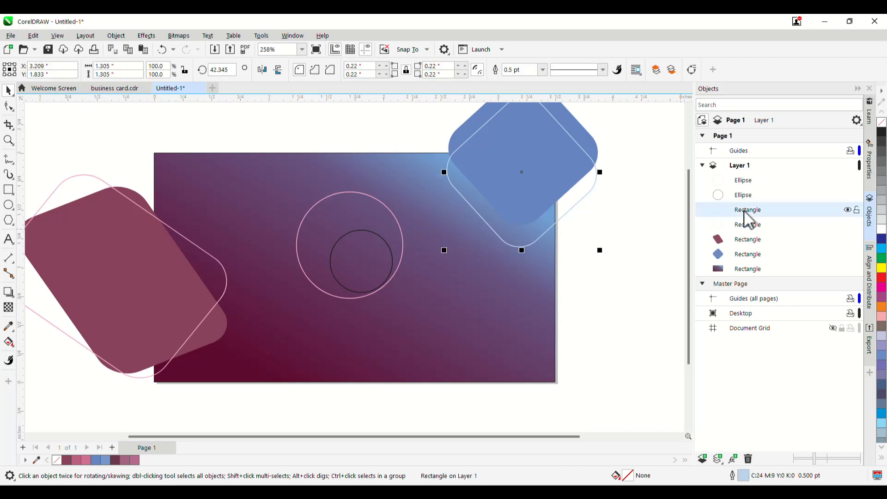
left_click(744, 254, "shift")
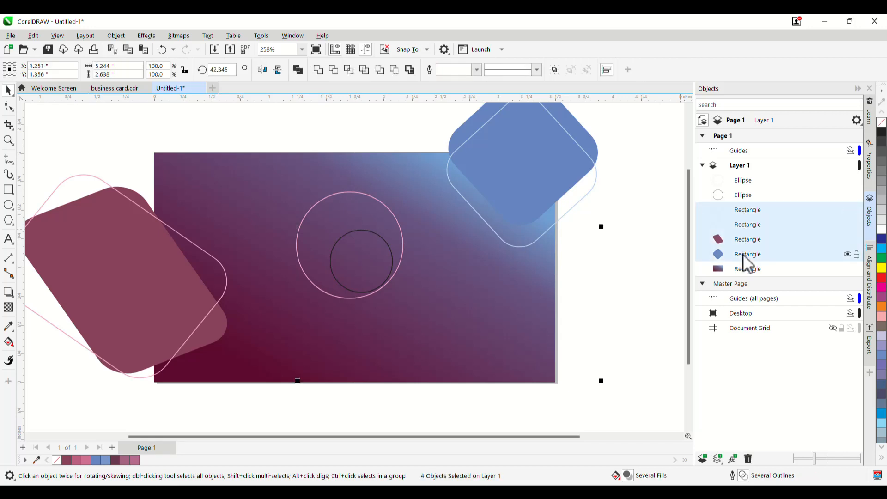
right_click(734, 212)
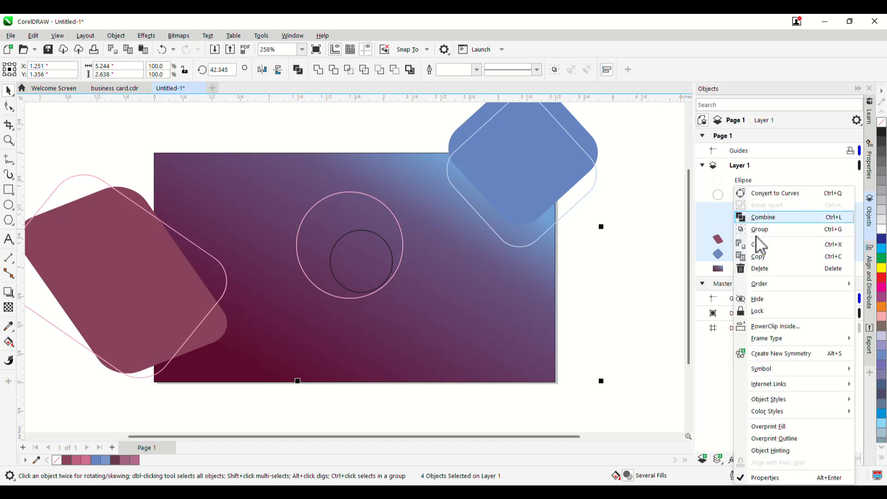
left_click(777, 326)
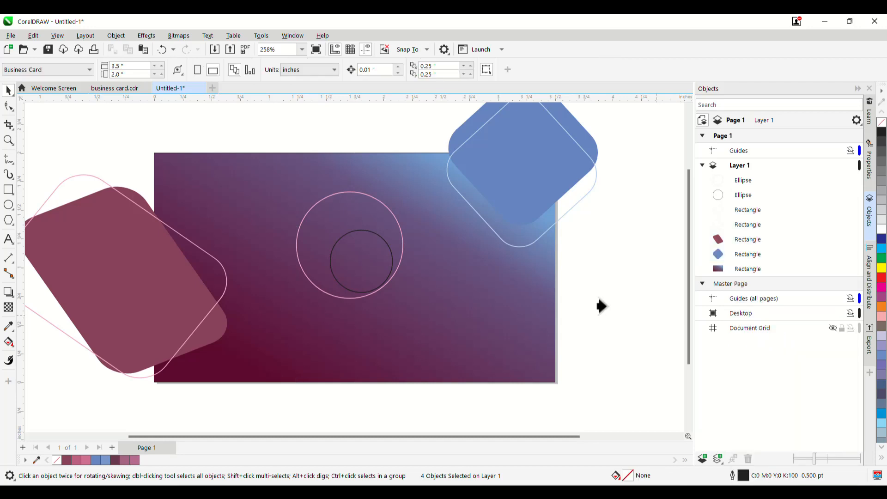
left_click(541, 298)
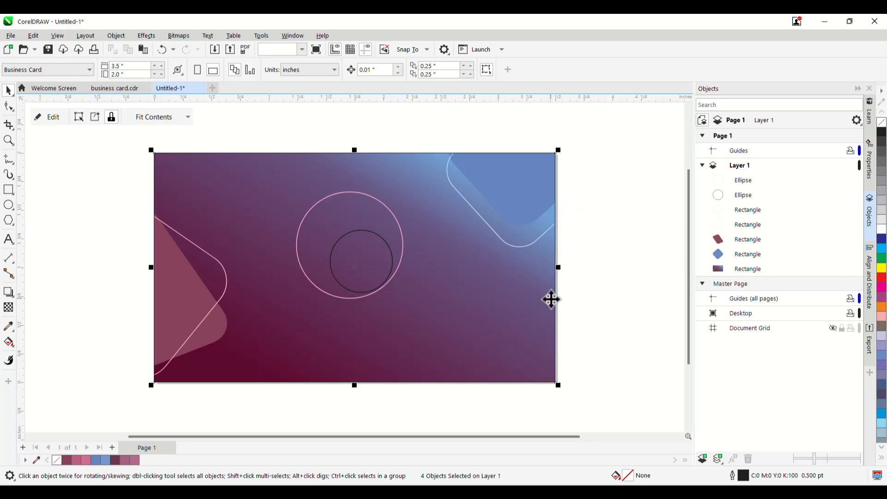
left_click(625, 231)
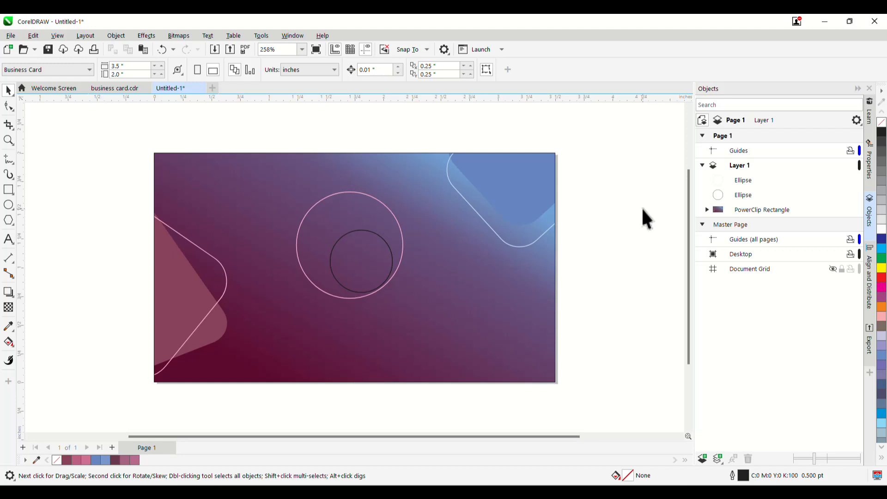
Draw a circle about 0.29 inches in diameter beside the card's right edge.
left_click_drag(509, 205, 444, 201)
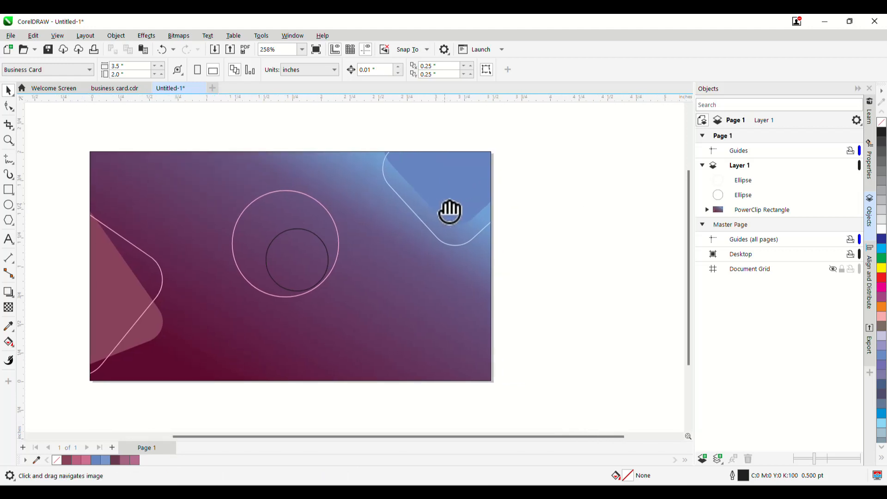
left_click_drag(450, 248, 451, 225)
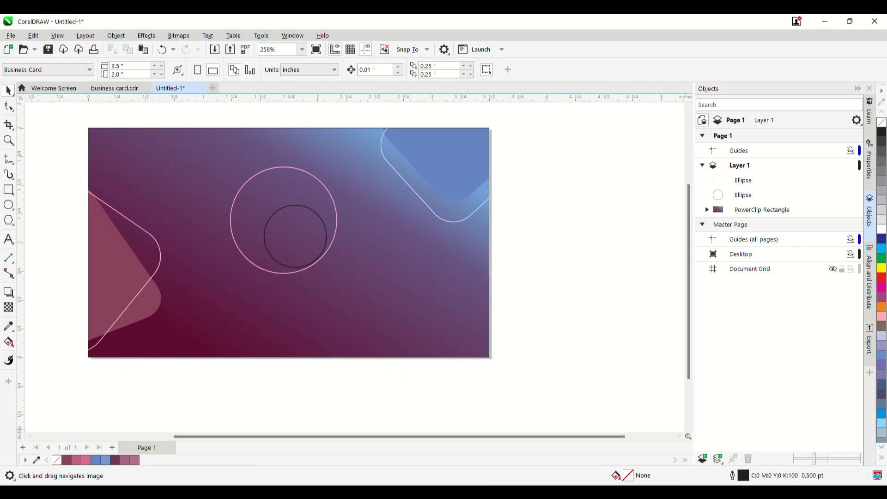
mouse_move(63, 493)
left_click(8, 206)
left_click_drag(519, 195, 549, 229)
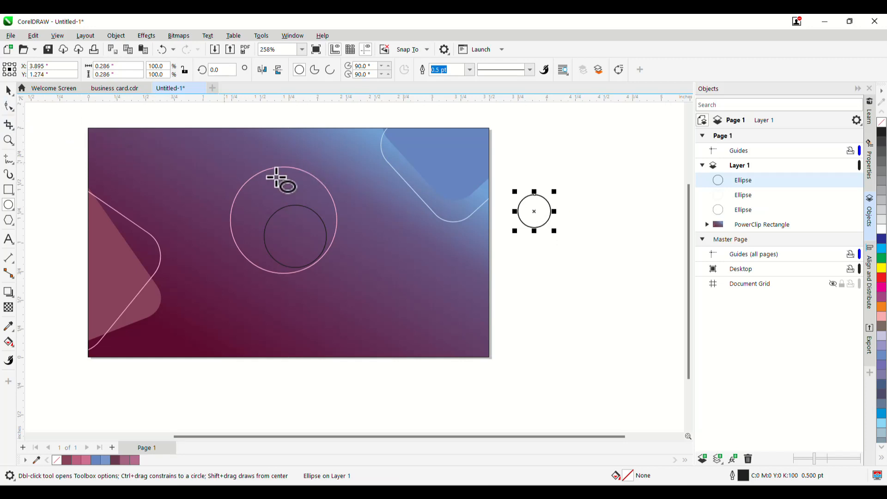
Duplicate the small circle beside the card and place the copy directly to its right so their edges touch.
key("ctrl+c")
key("ctrl+v")
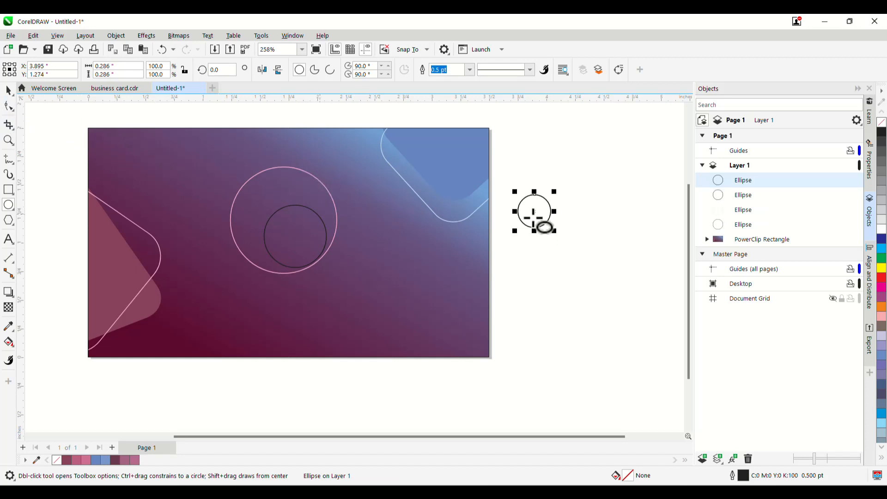
left_click(8, 90)
left_click_drag(534, 212, 535, 213)
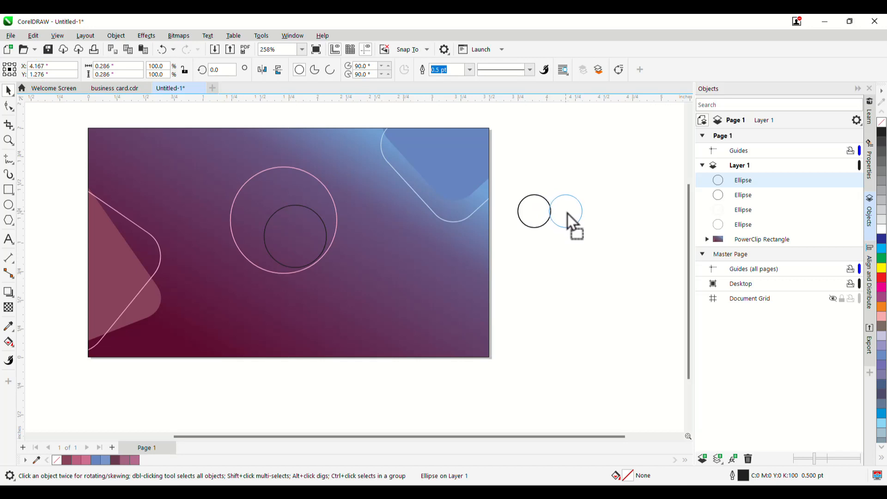
left_click_drag(567, 213, 568, 213)
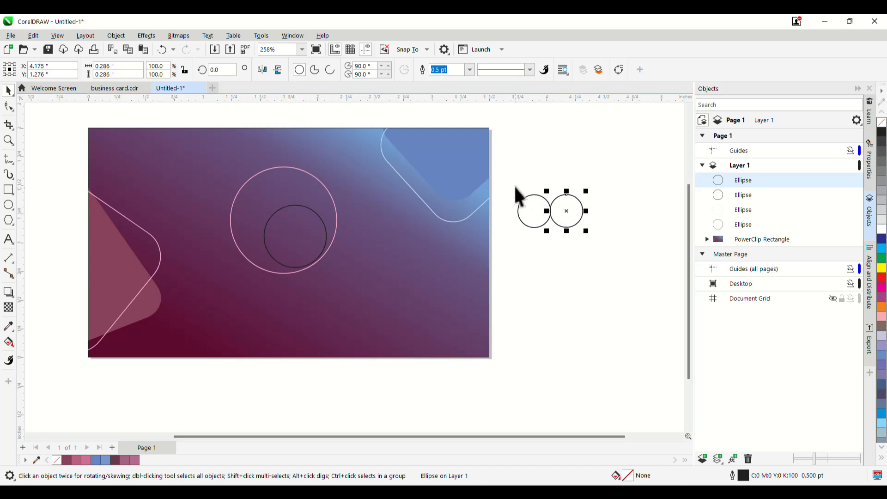
Set the outline width of both small circles beside the card to 2.0 pt.
left_click_drag(515, 177, 531, 206)
left_click_drag(599, 253, 599, 252)
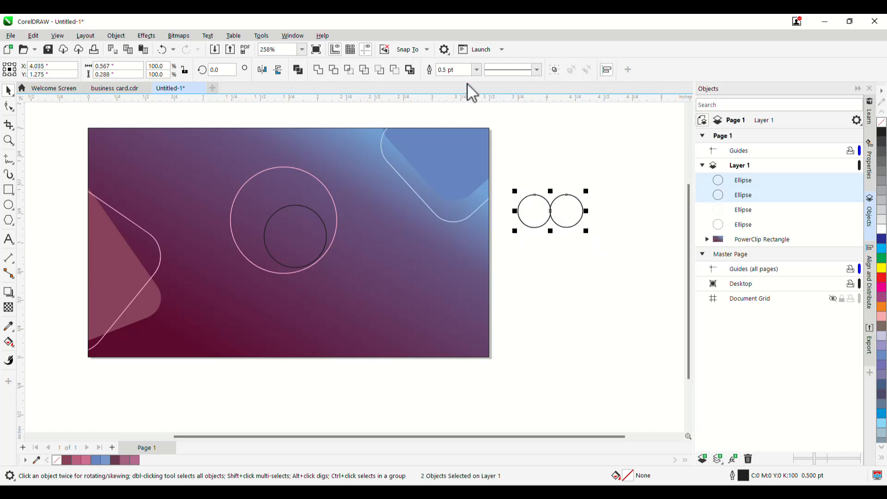
left_click(476, 70)
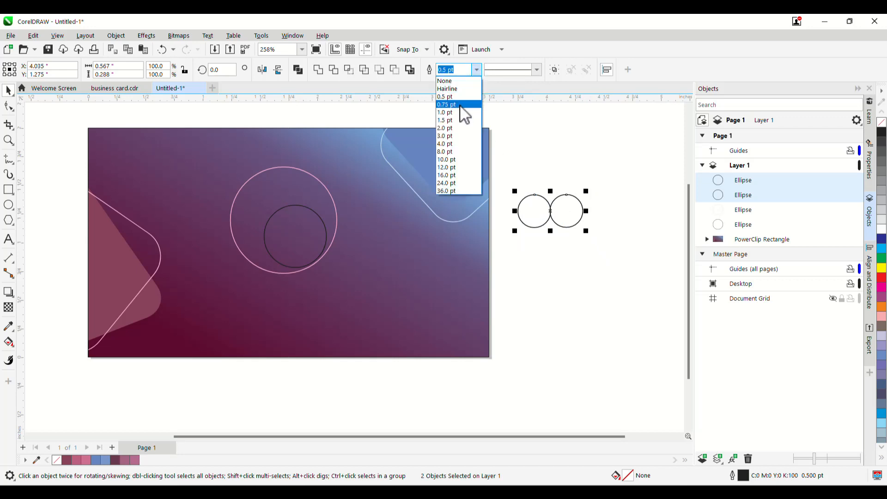
left_click(461, 106)
left_click(476, 69)
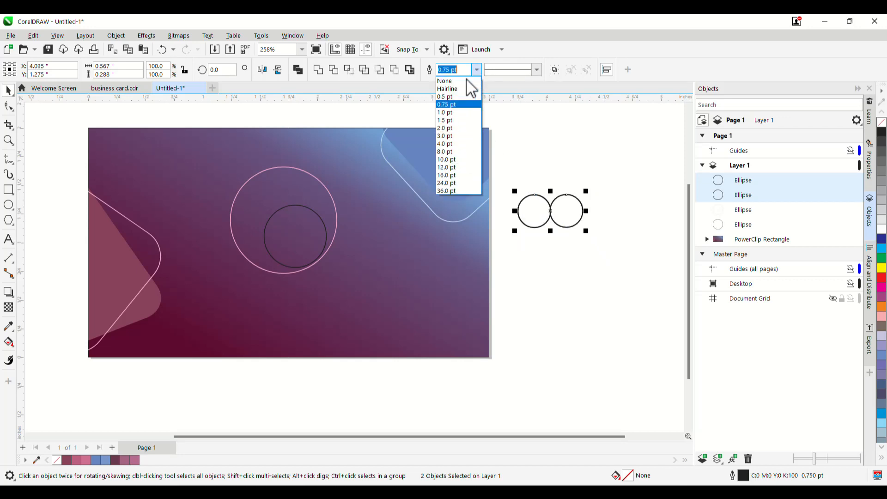
left_click(452, 105)
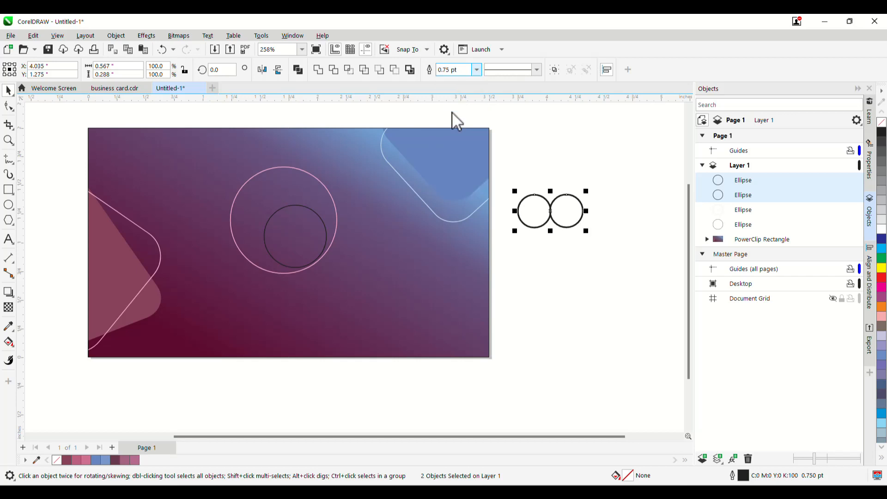
left_click(476, 69)
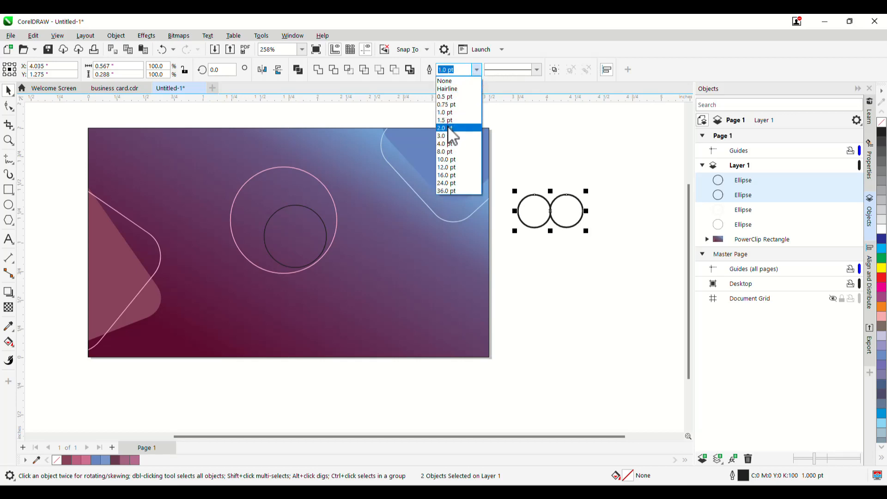
left_click(451, 128)
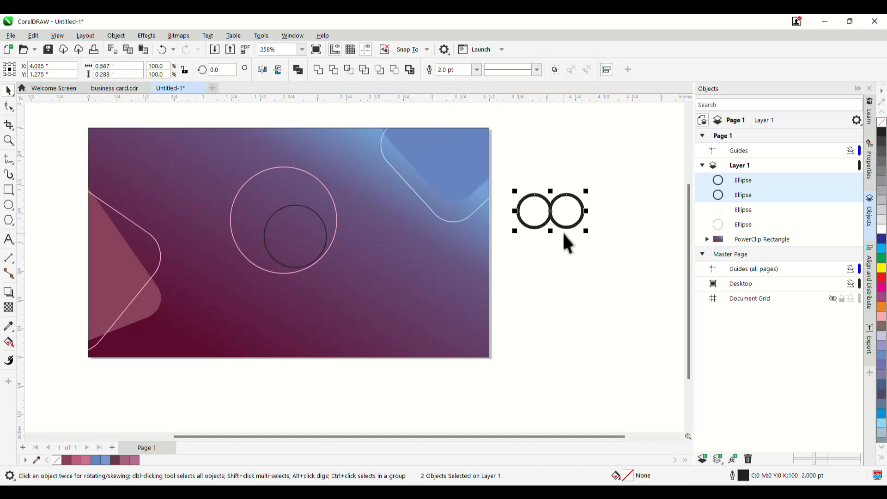
Duplicate the circle pair and place the copy about 0.14 inches right and 0.25 inches lower, nesting it beneath the first pair.
scroll(561, 230, "up", 5)
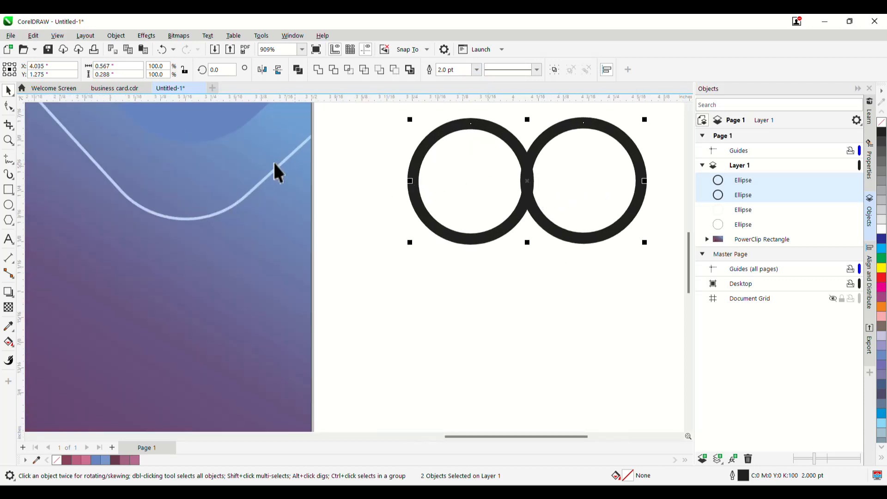
left_click(427, 223)
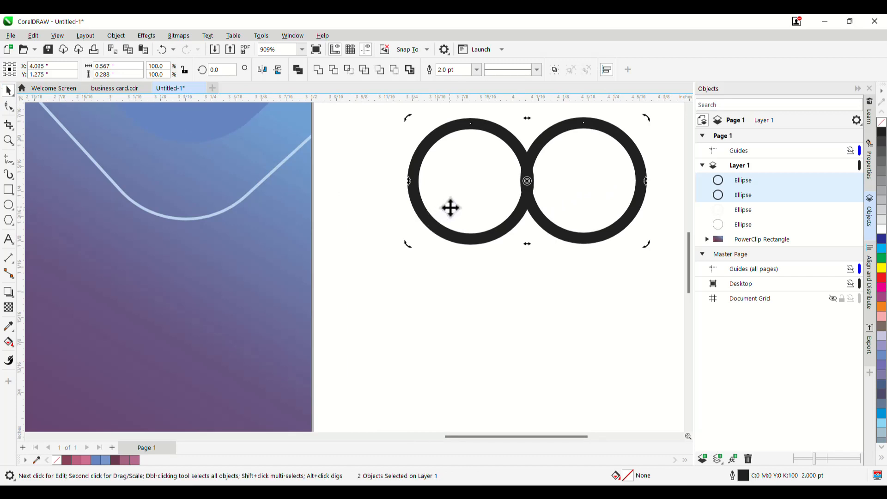
key("ctrl+v")
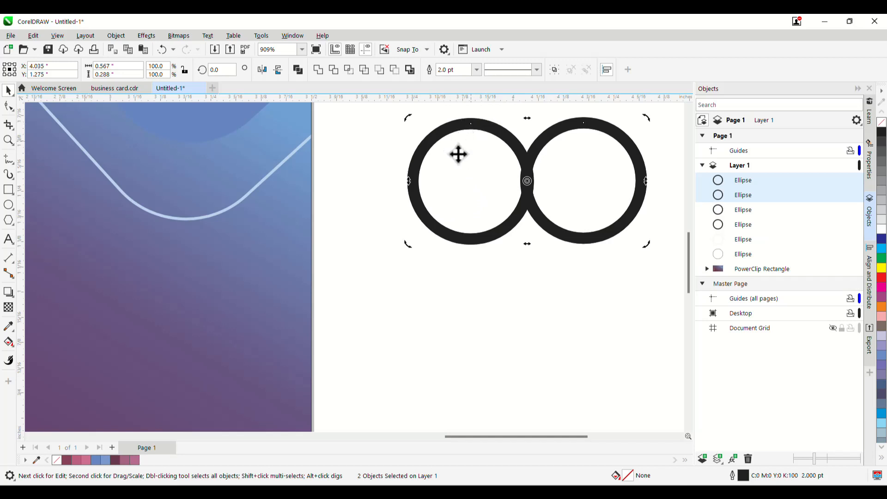
left_click_drag(455, 180, 476, 215)
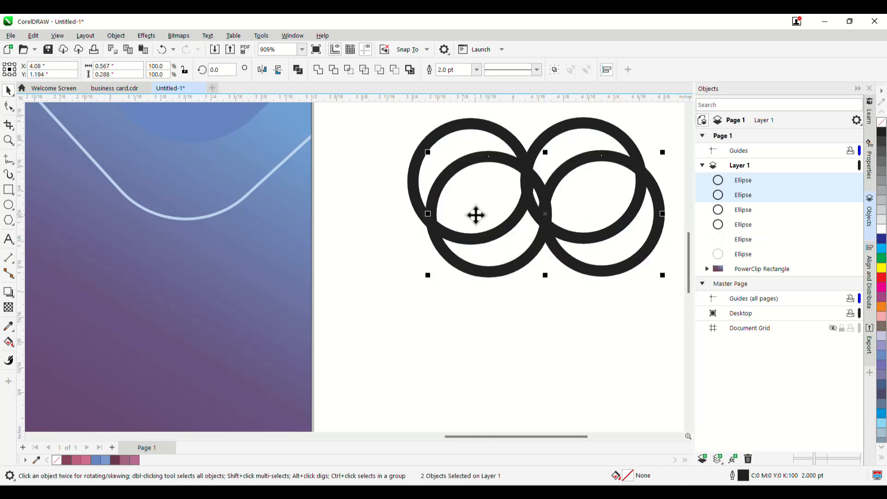
key("ctrl+z")
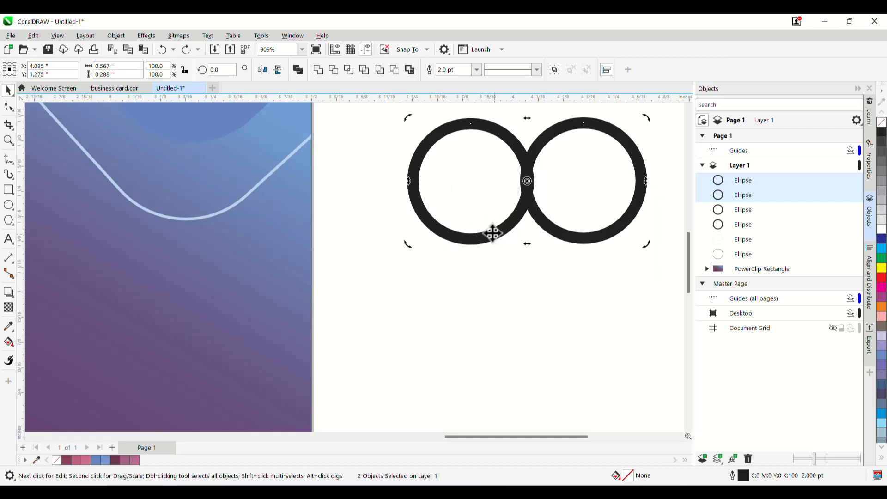
left_click_drag(481, 234, 539, 341)
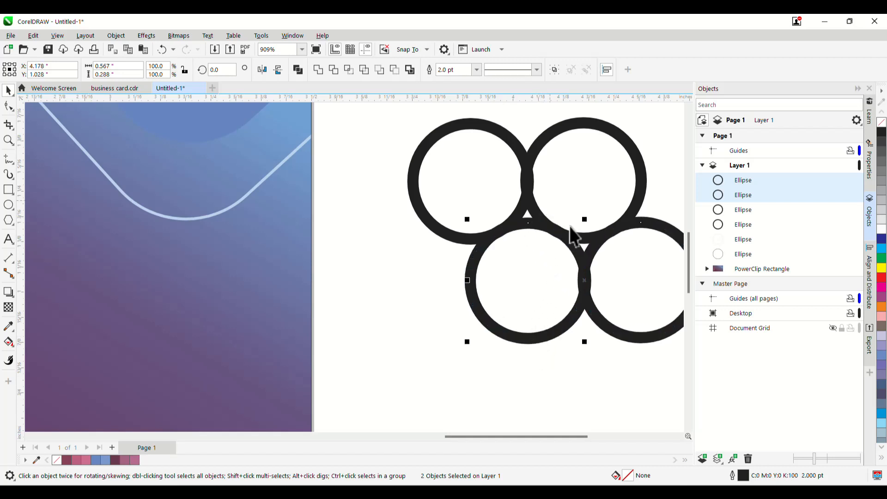
Delete the right-hand circle of the lower pair, leaving a triangular cluster of three circles.
left_click(614, 327)
left_click(617, 330)
left_click(745, 182)
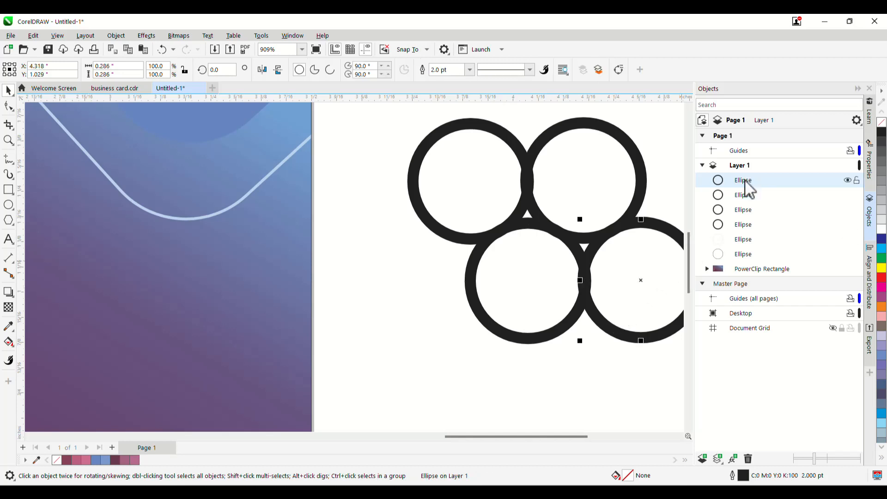
key("Delete")
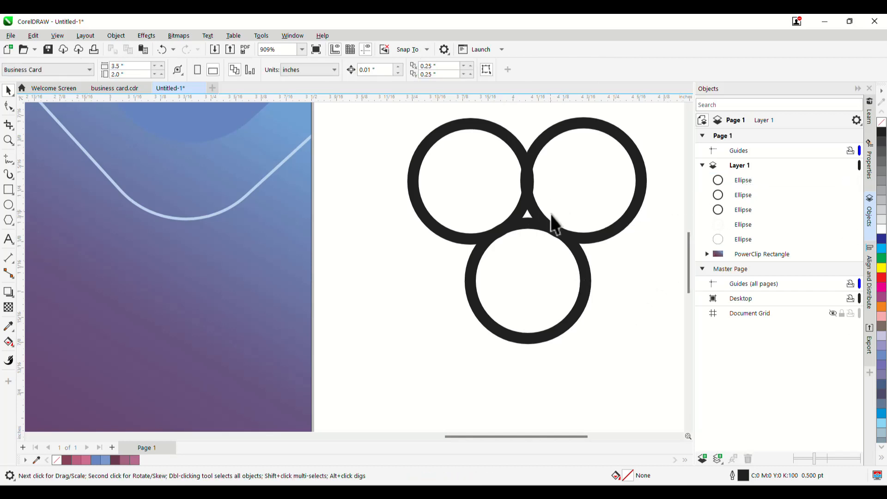
Group the three thick-outlined circles beside the card.
scroll(518, 303, "down", 4)
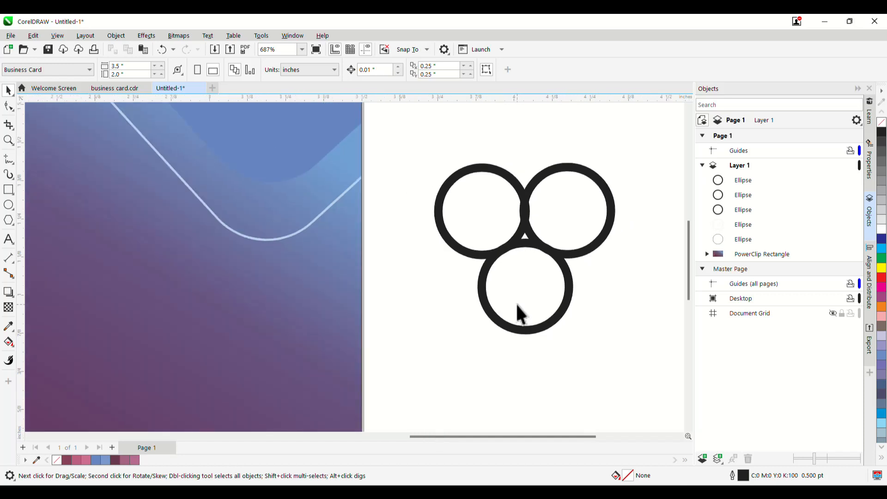
scroll(519, 306, "down", 1)
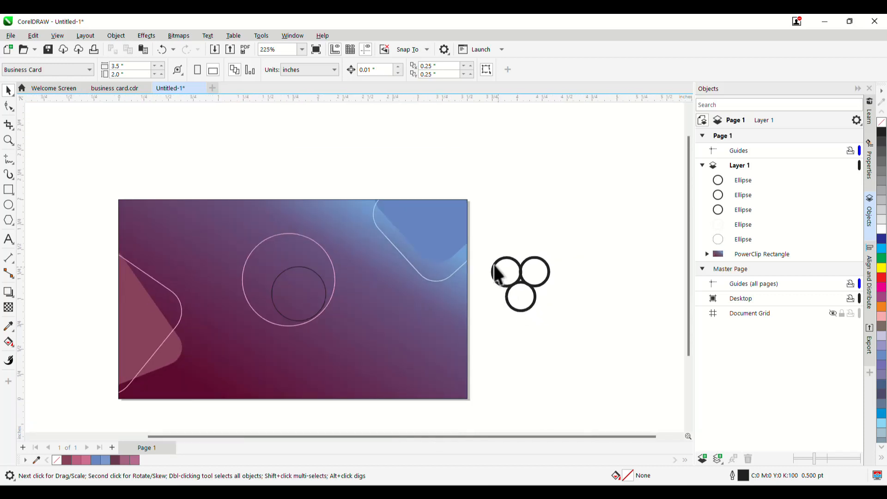
left_click_drag(485, 243, 567, 335)
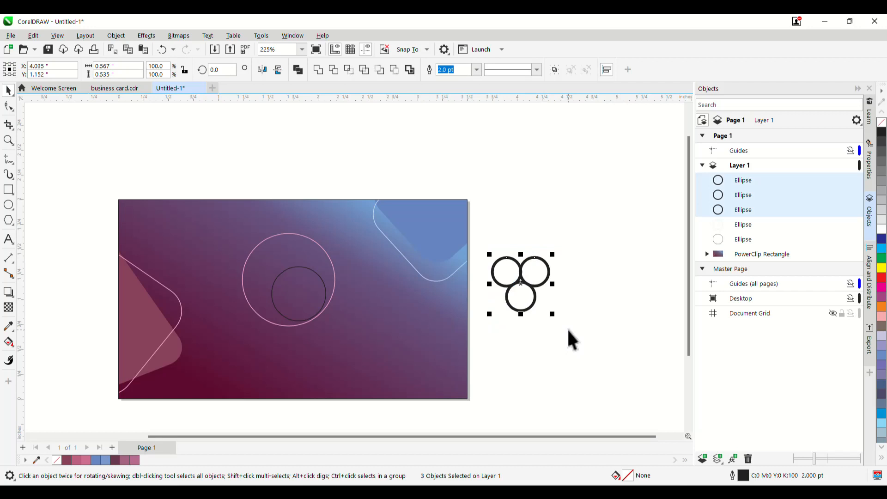
key("ctrl+g")
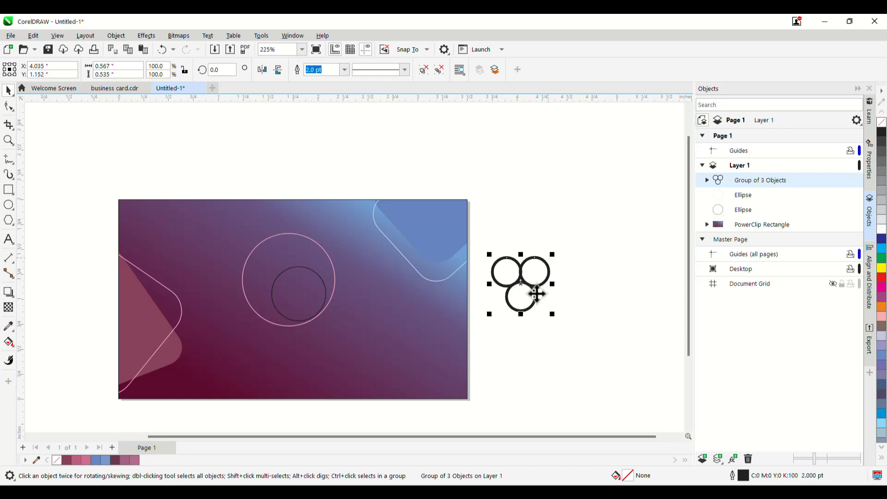
Scale the three-circle group to 48.7% and move it into the upper part of the card's black-outlined circle.
left_click(600, 322)
left_click(527, 279)
left_click_drag(552, 255, 293, 296)
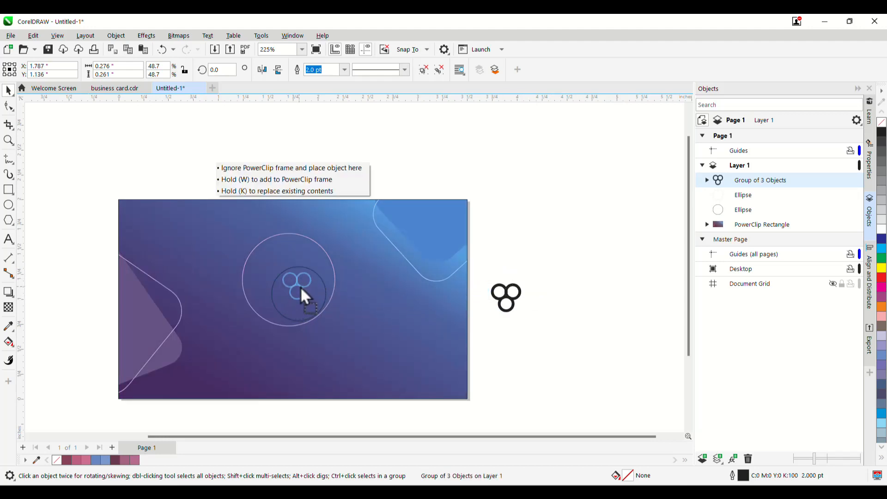
left_click_drag(303, 285, 302, 286)
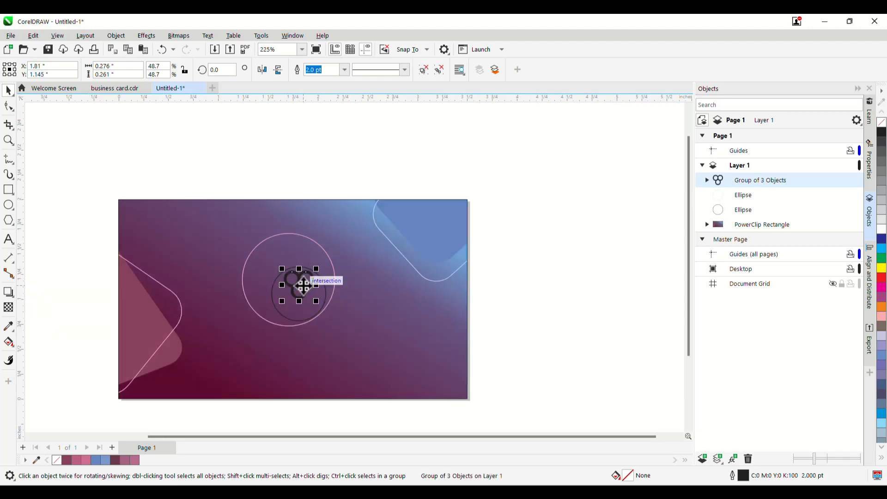
scroll(302, 312, "up", 5)
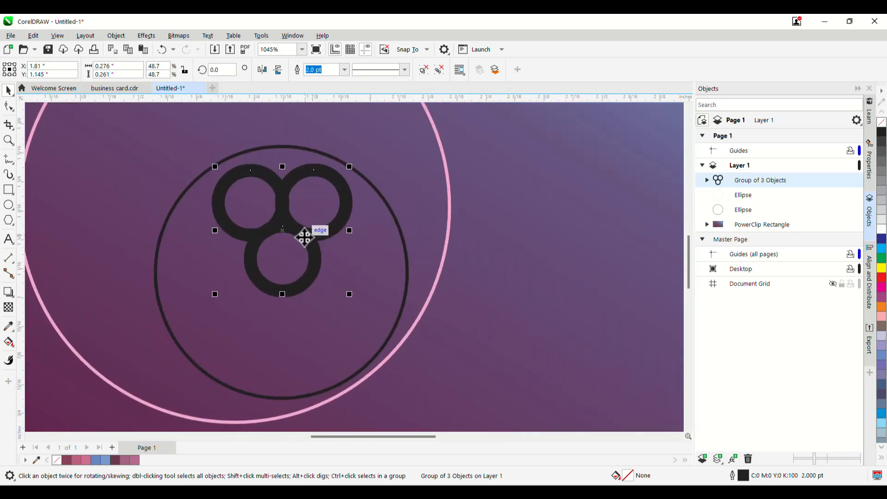
left_click_drag(303, 235, 304, 239)
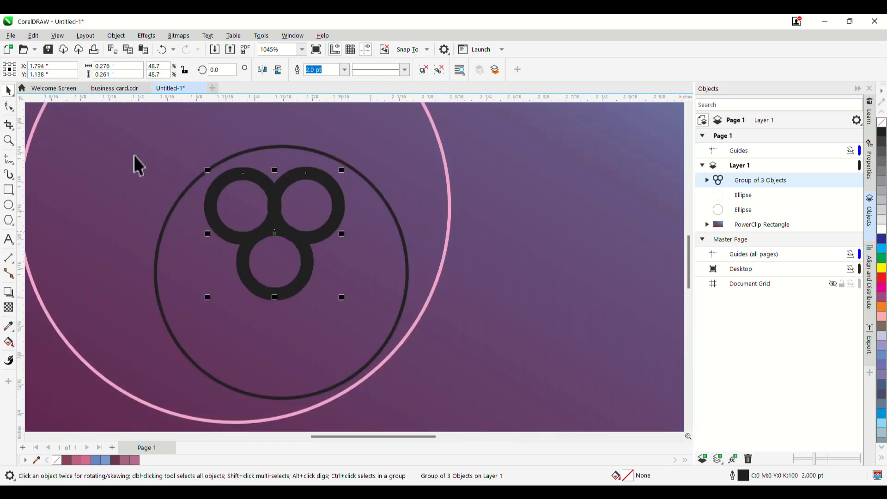
Compare with the logo in business card.cdr, then add the text "logo" inside the black-outlined circle of the new card.
left_click(102, 90)
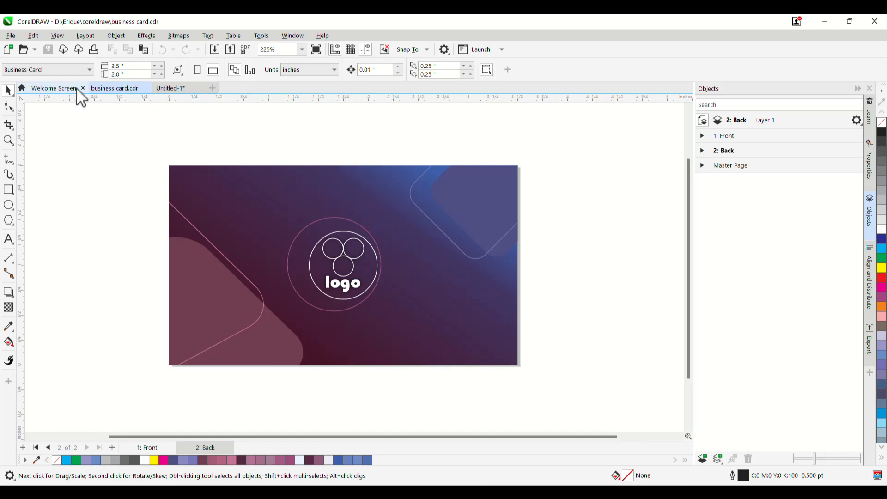
left_click(174, 89)
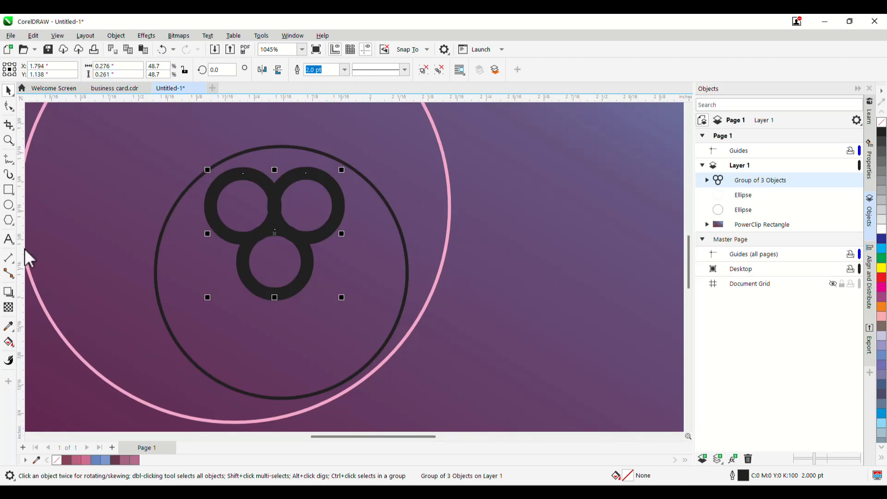
left_click(8, 239)
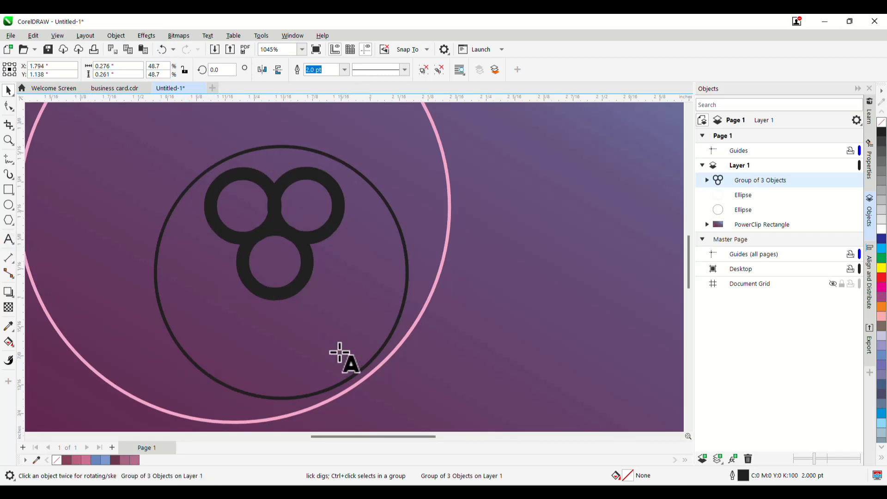
left_click(258, 332)
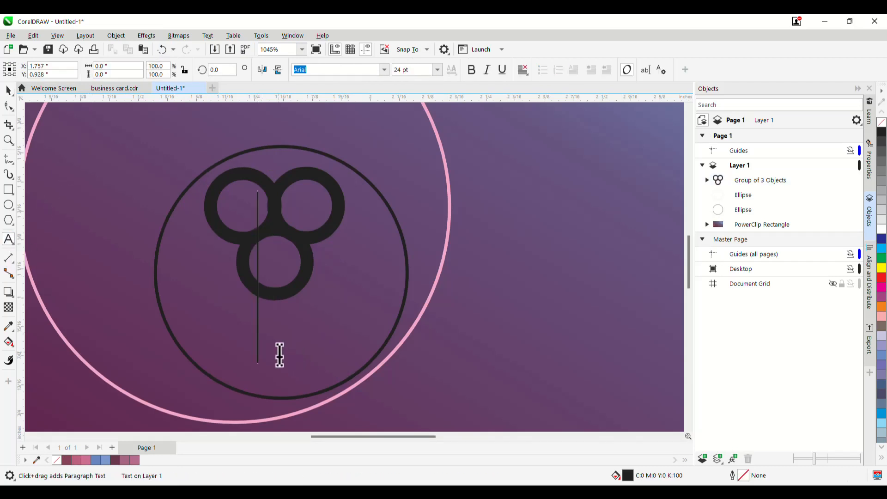
type("lo")
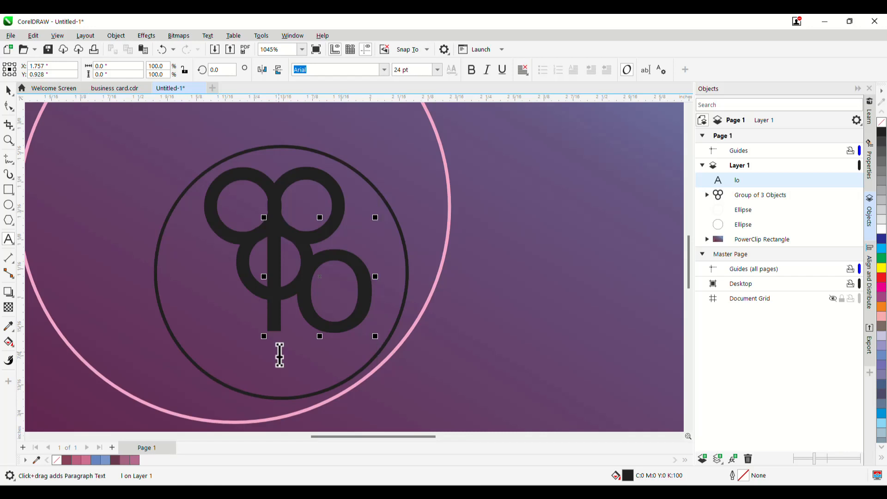
type("go")
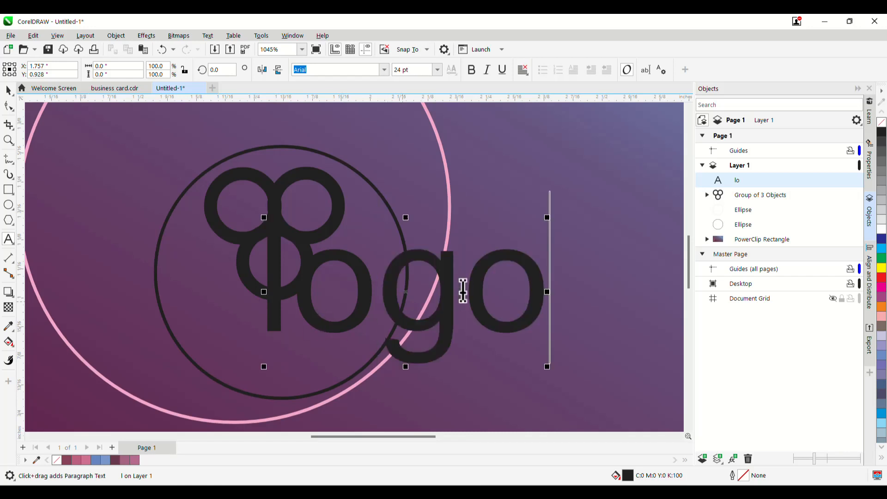
Set the font of the "logo" text to Bauhaus 93.
left_click_drag(547, 277, 278, 275)
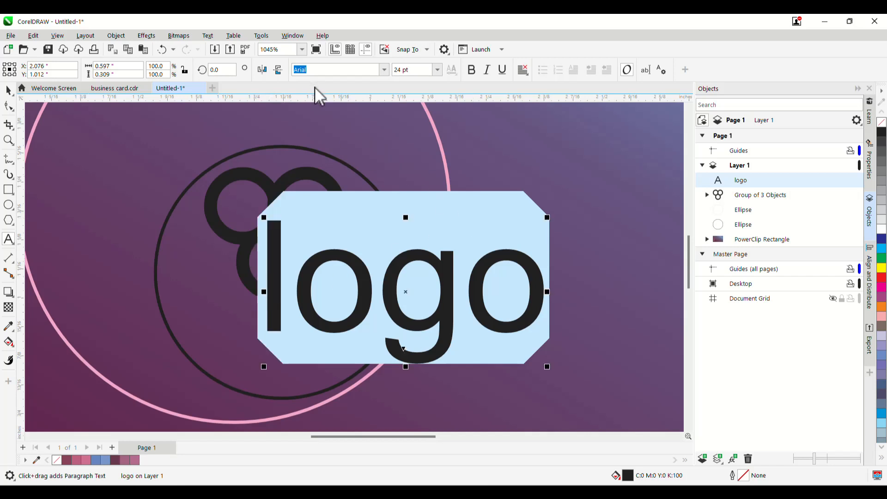
left_click(384, 70)
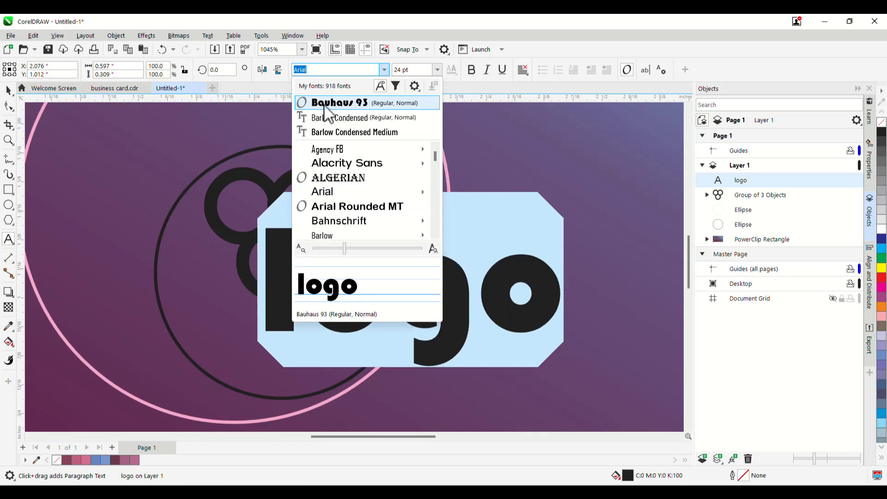
left_click(376, 105)
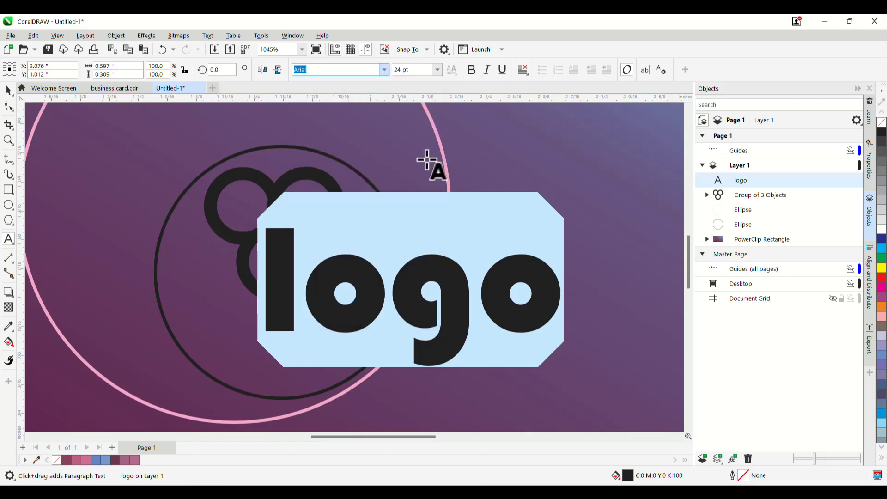
Try 8 pt as the size of the "logo" text and undo the change.
left_click(437, 70)
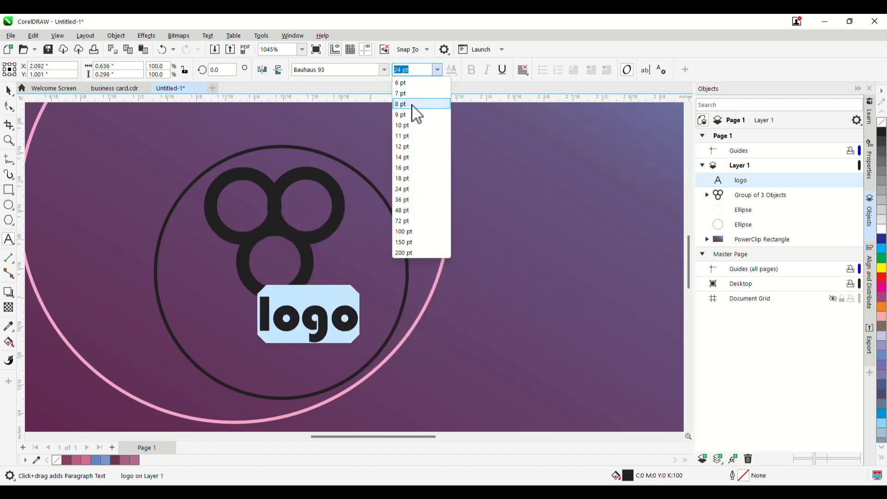
left_click(411, 106)
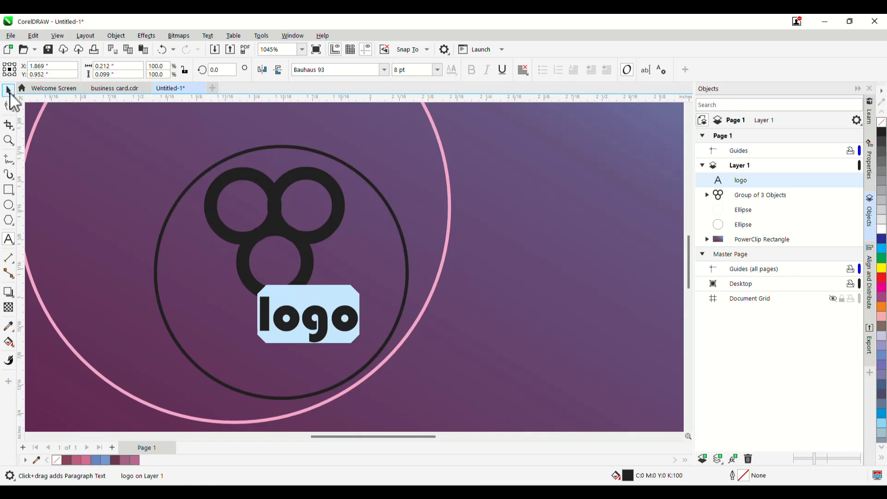
left_click(10, 94)
left_click(344, 238)
left_click(342, 272)
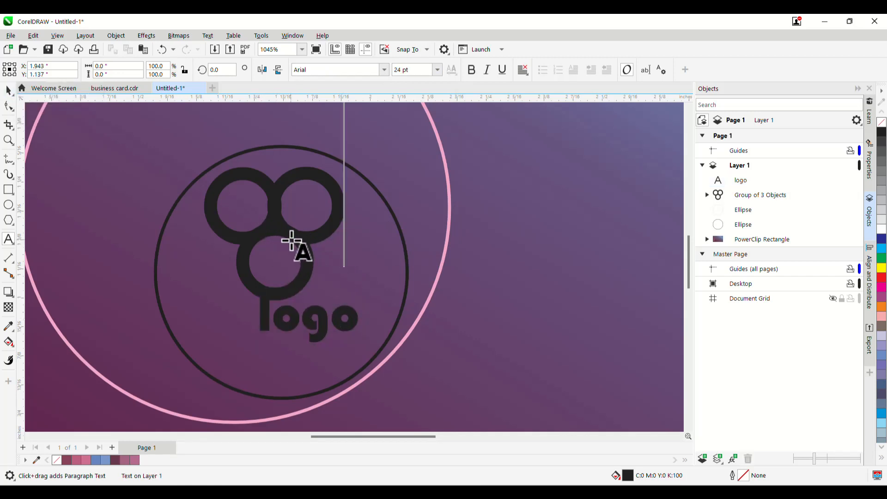
key("ctrl+z")
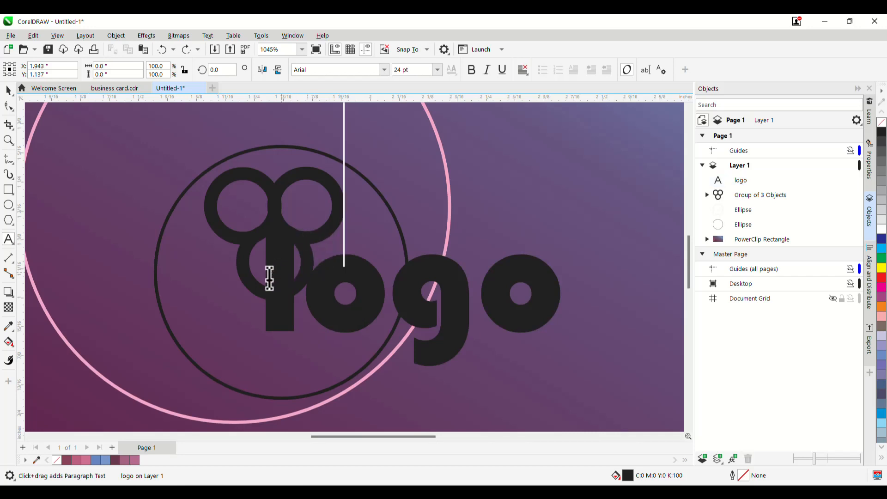
Set the "logo" text to 9 pt and move it just below the three-circle group, inside the black-outlined circle.
left_click_drag(270, 278, 391, 279)
left_click_drag(474, 279, 560, 232)
left_click(437, 69)
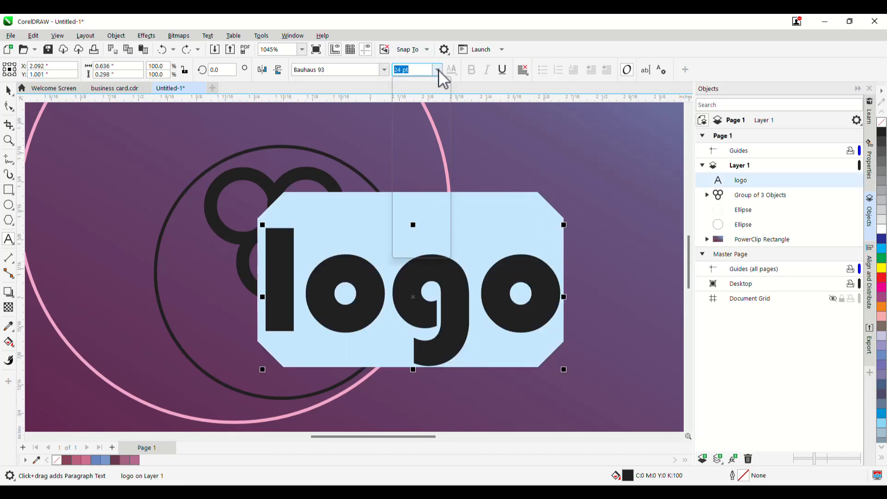
left_click(409, 104)
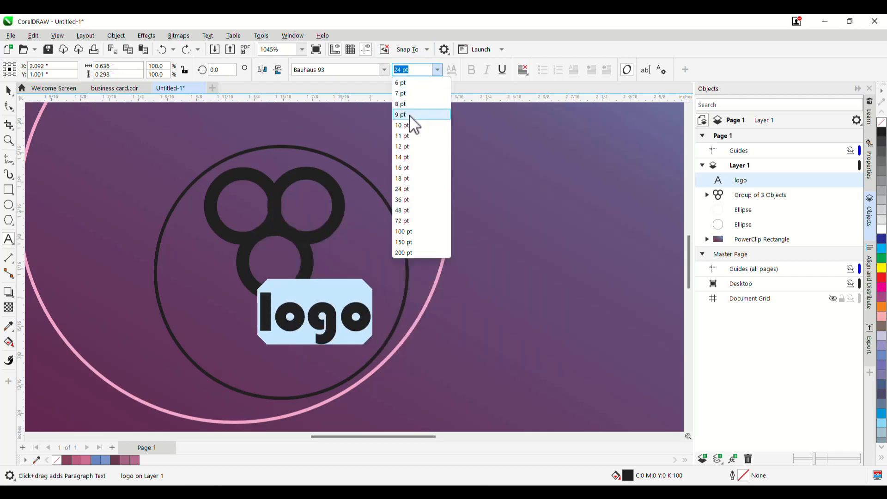
left_click(409, 116)
left_click(9, 91)
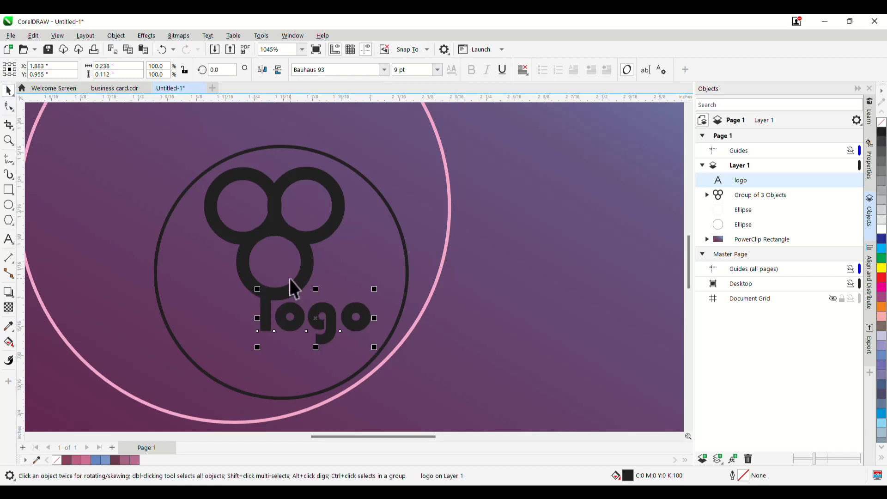
left_click_drag(319, 319, 281, 327)
Align the three-circle group and the "logo" text on a common vertical axis by their horizontal centers.
left_click(286, 289)
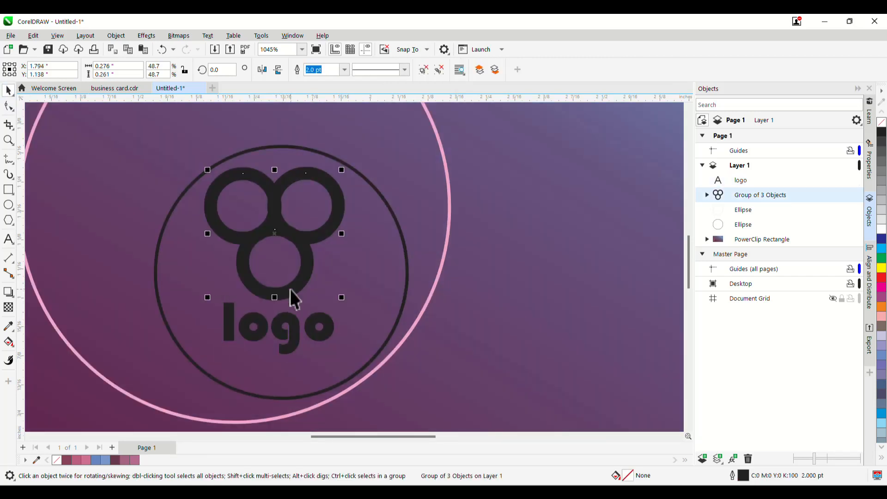
left_click(291, 328, "shift")
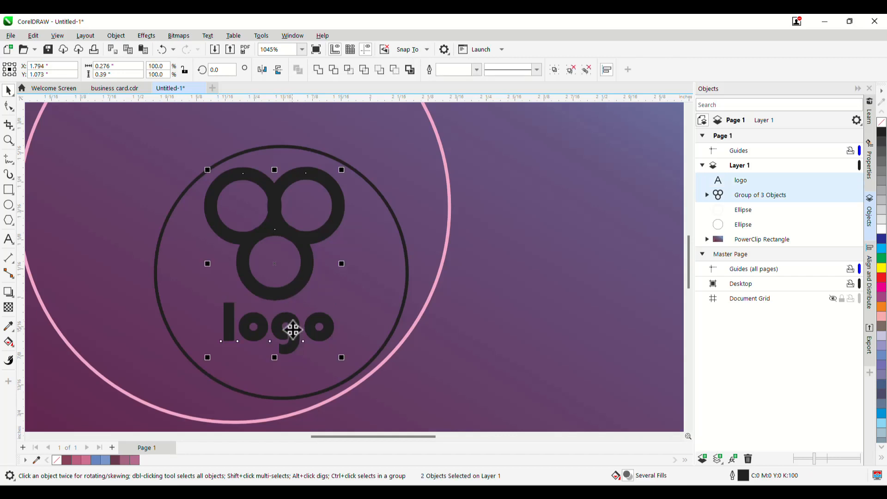
left_click(869, 278)
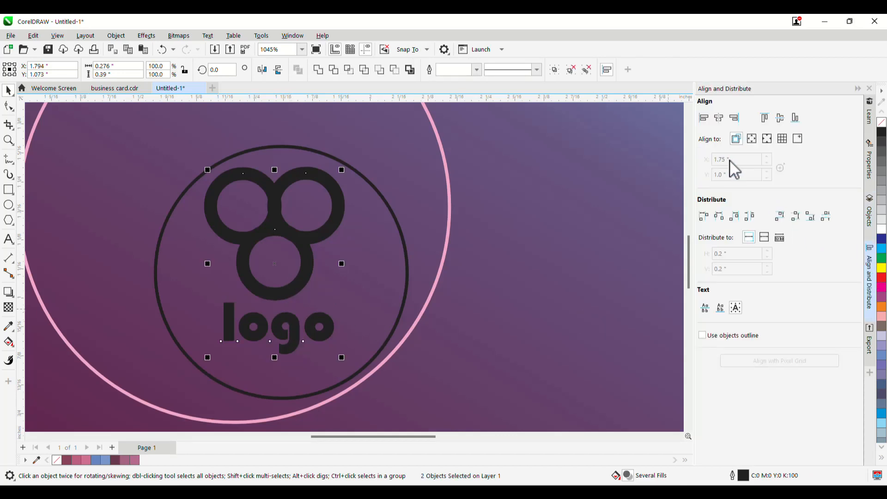
left_click(719, 120)
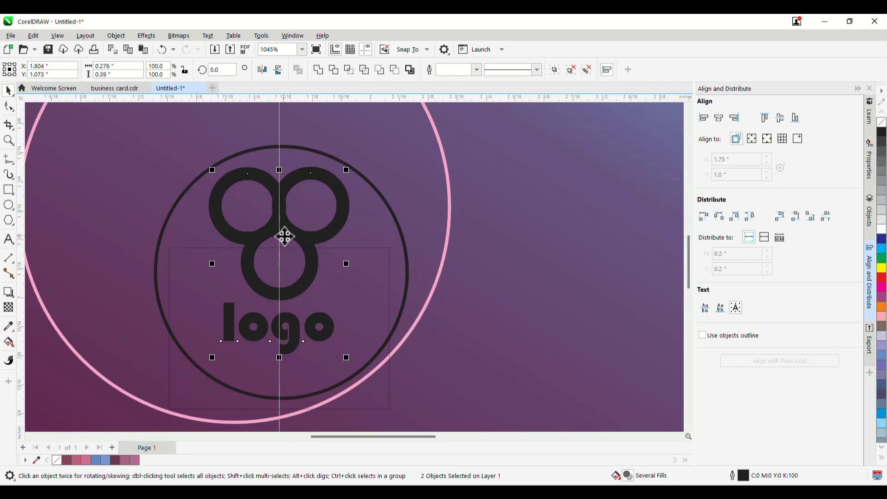
Group the three circles with the "logo" text and shift the group slightly right and down to about X 1.84", Y 1.046".
key("ctrl+g")
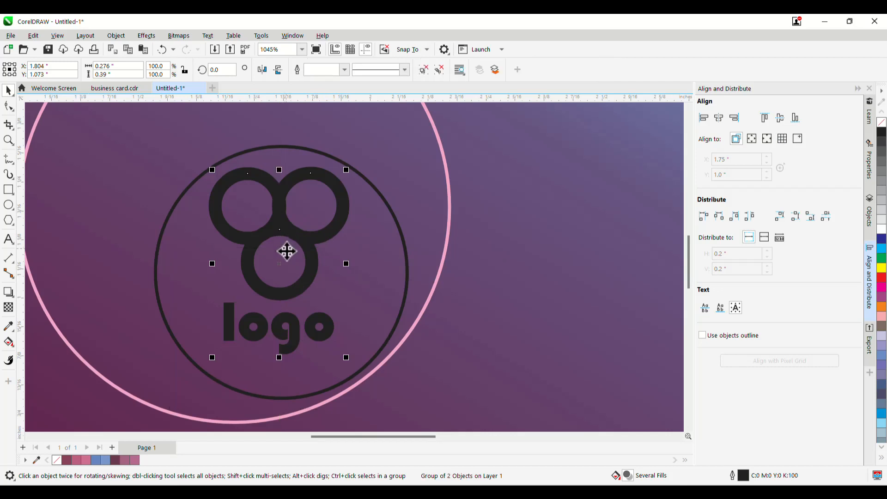
left_click_drag(300, 242, 317, 255)
scroll(370, 242, "down", 6)
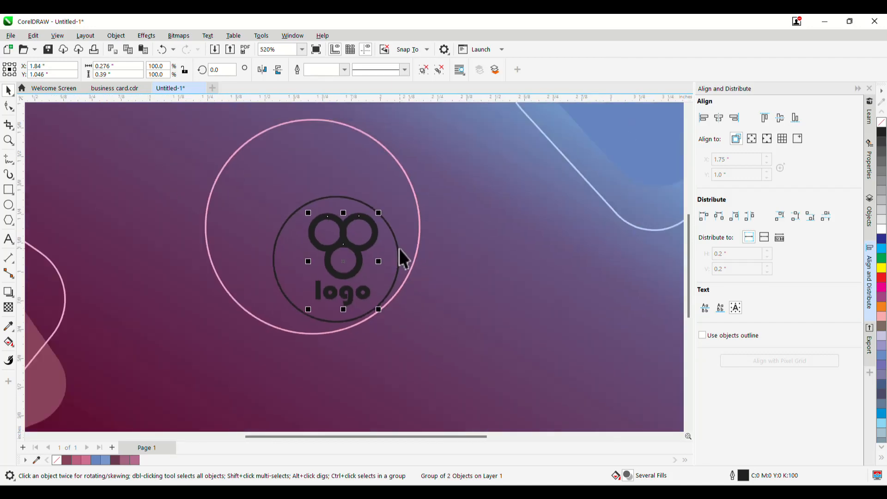
scroll(389, 249, "up", 5)
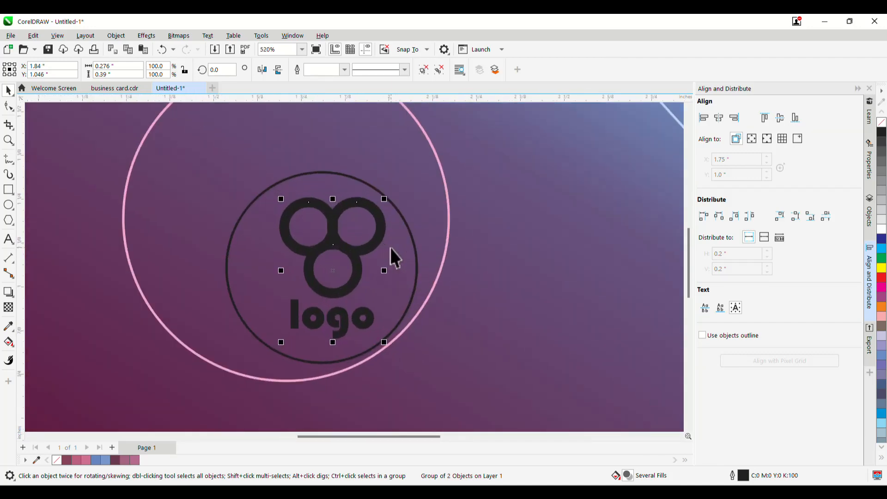
Try a white fill on the black-outlined circle around the logo and reset it to no fill.
left_click(411, 227, "ctrl")
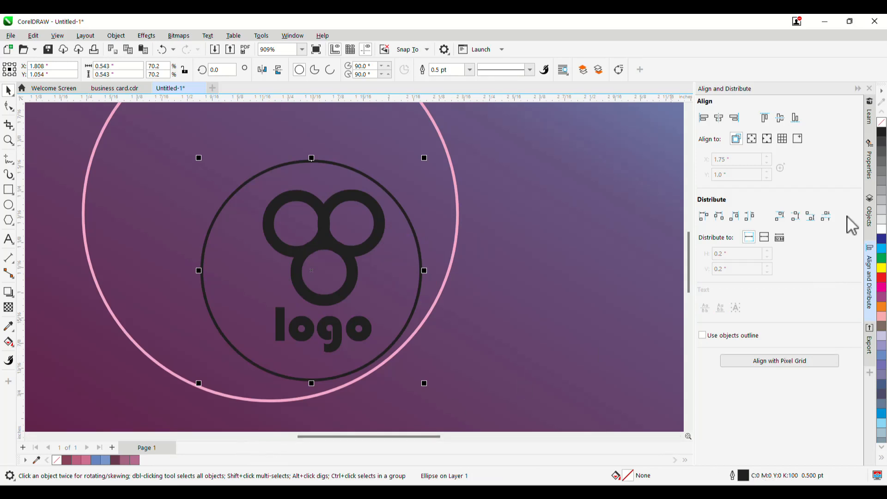
left_click(881, 228)
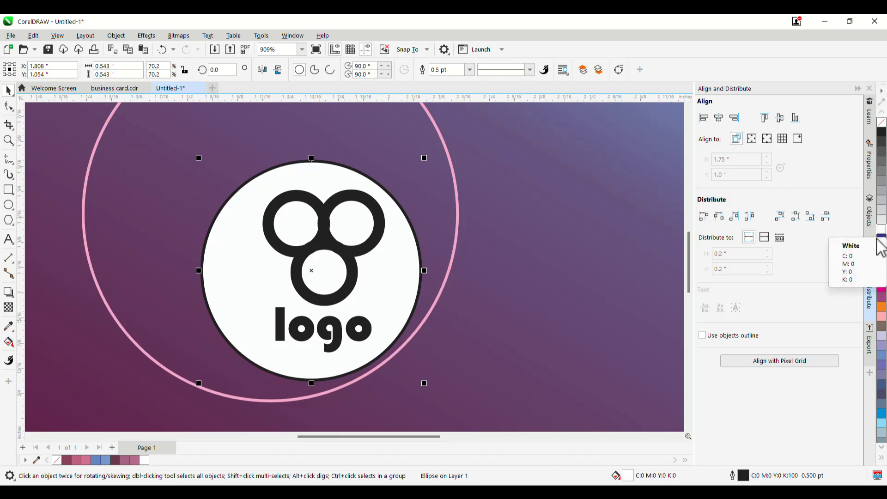
double_click(628, 476)
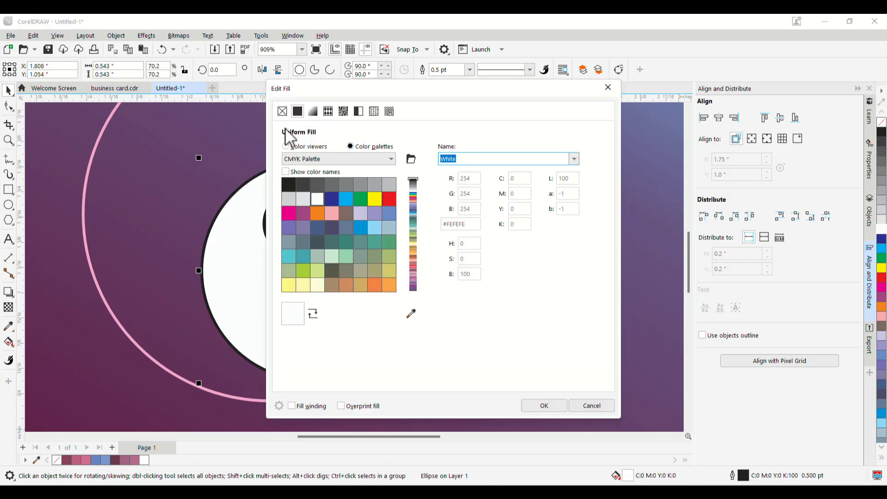
left_click(283, 111)
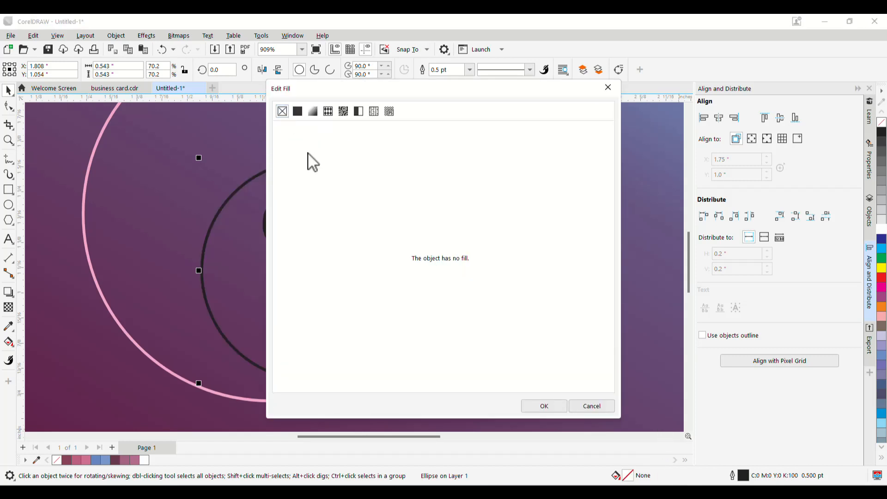
left_click(545, 406)
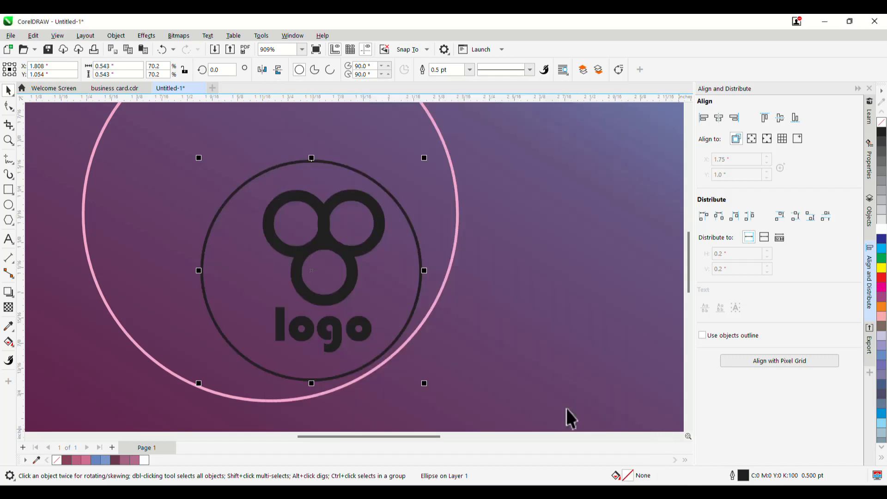
Change the outline color of the circle around the logo to white (C0 M0 Y0 K0).
double_click(744, 477)
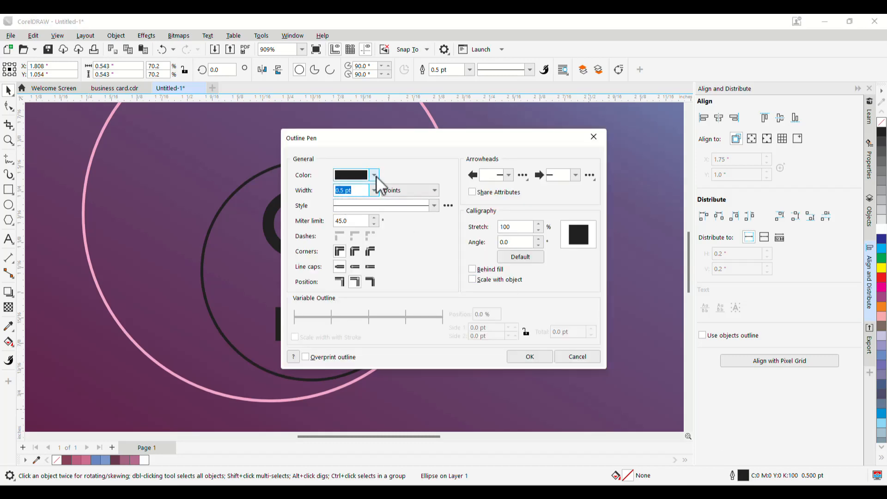
left_click(374, 175)
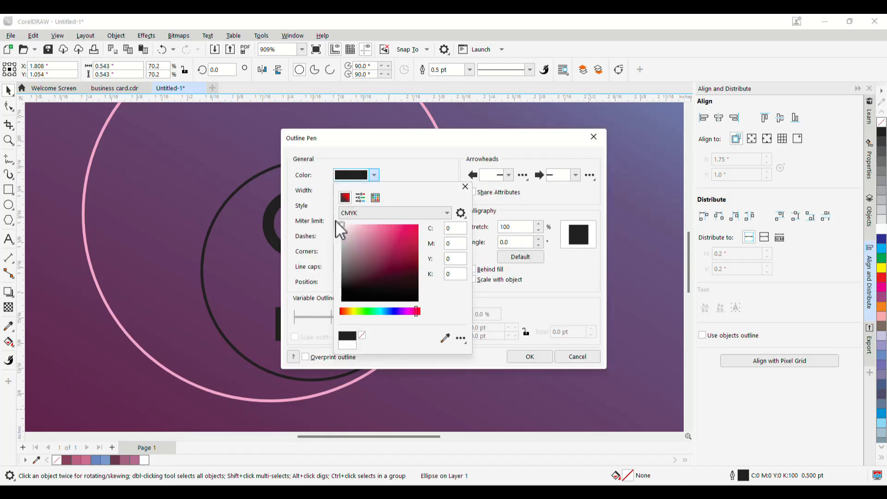
left_click_drag(337, 221, 333, 219)
left_click(539, 359)
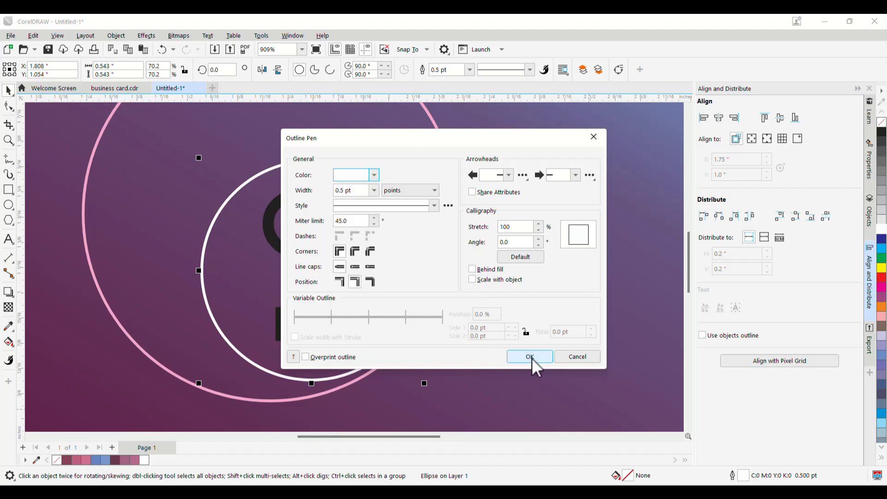
left_click(527, 356)
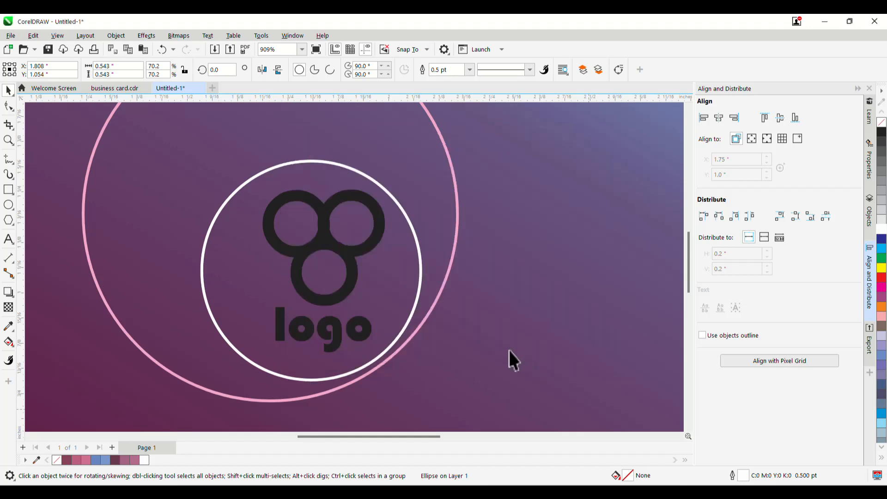
Change the outline color of the grouped logo's three circles to white (C0 M0 Y0 K0).
left_click(348, 250)
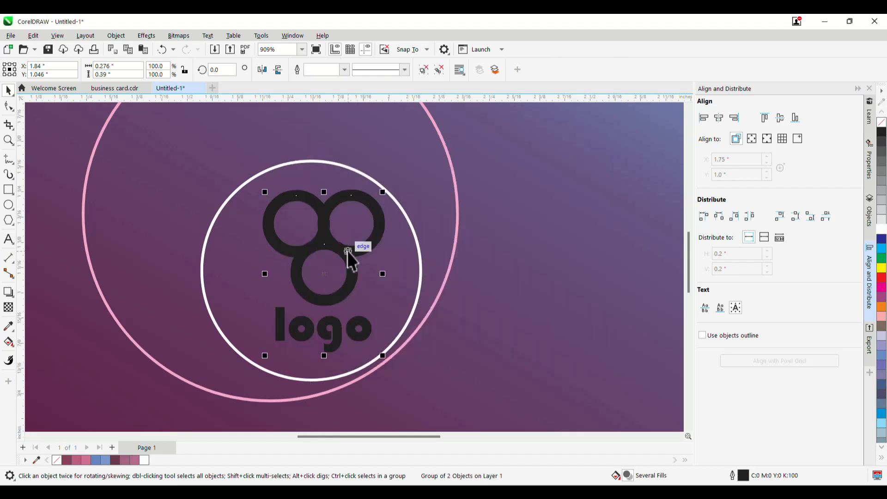
double_click(745, 477)
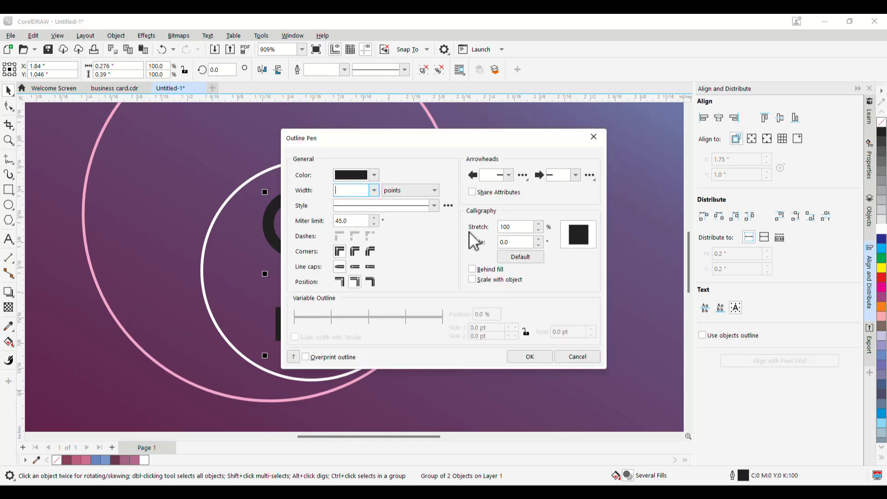
left_click(374, 176)
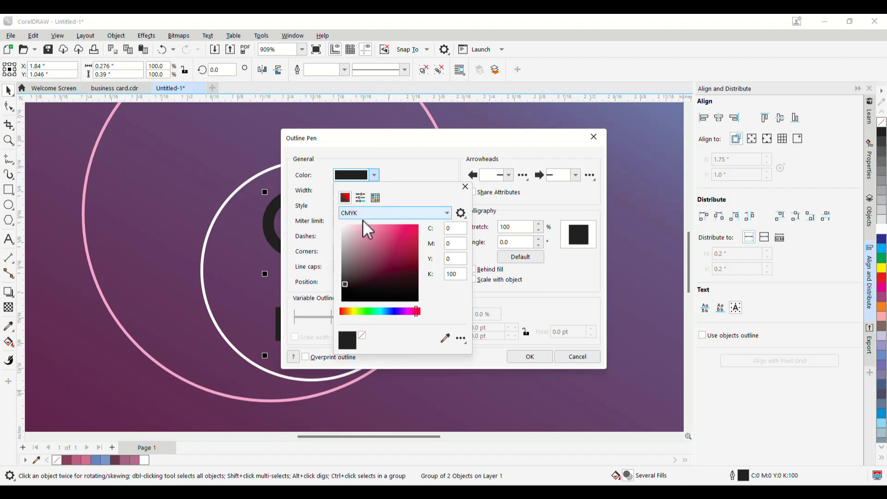
left_click(334, 218)
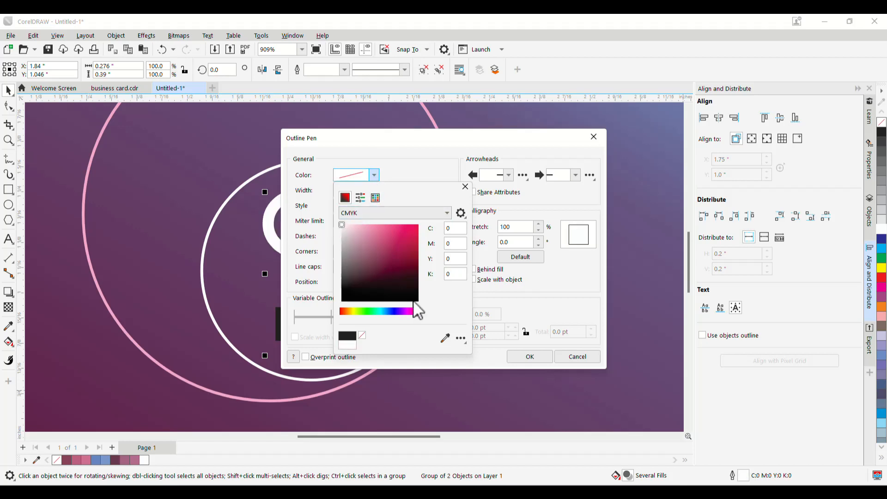
left_click(540, 358)
left_click(531, 357)
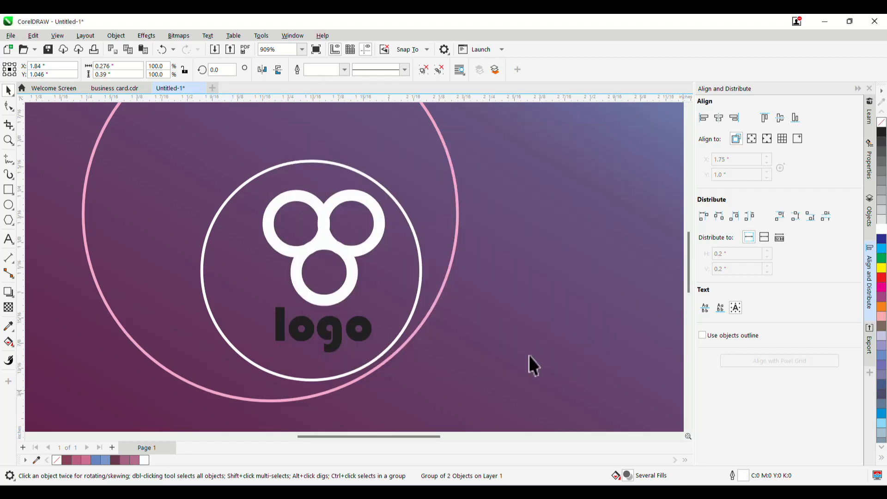
Change the fill of the "logo" text inside the grouped logo to white (C0 M0 Y0 K0).
left_click(363, 327)
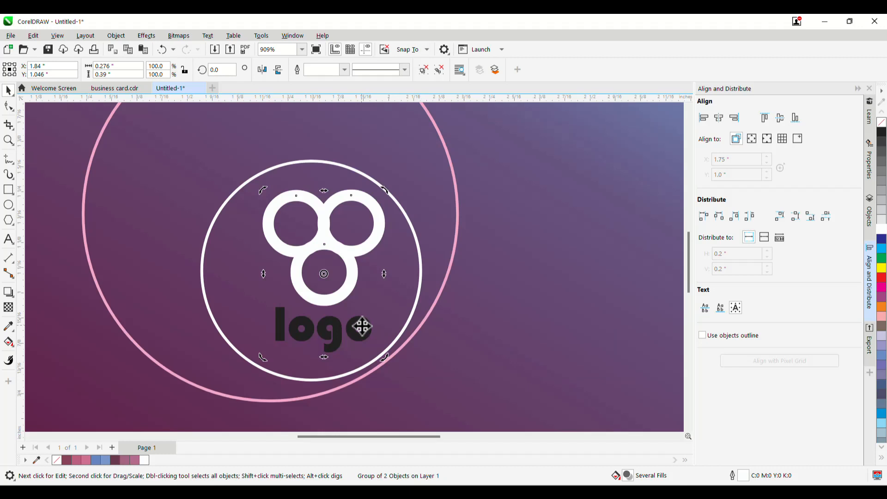
left_click(345, 339)
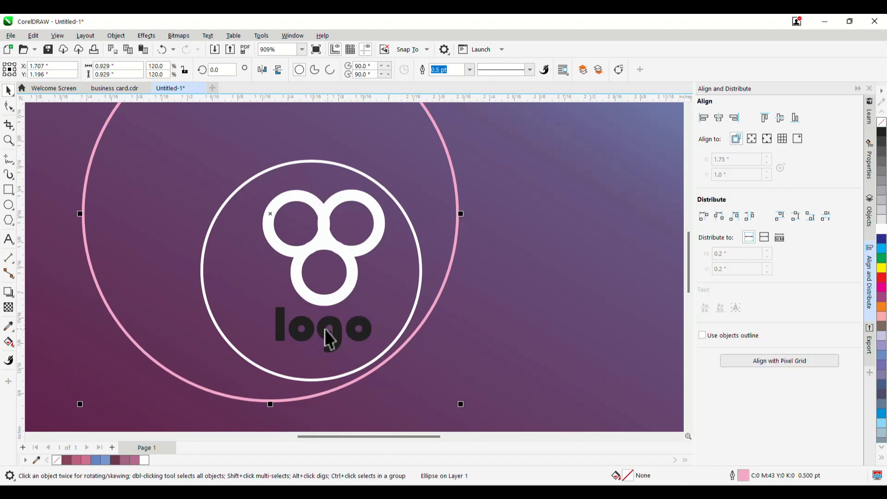
left_click(306, 328)
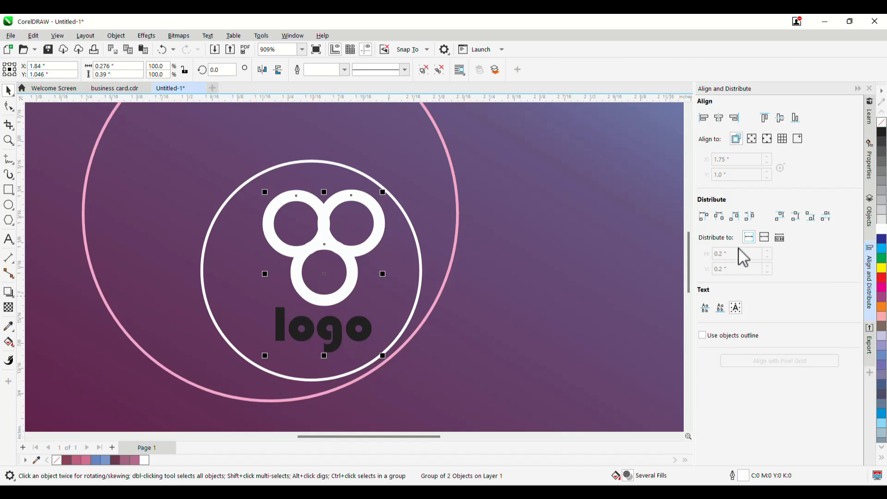
left_click(869, 214)
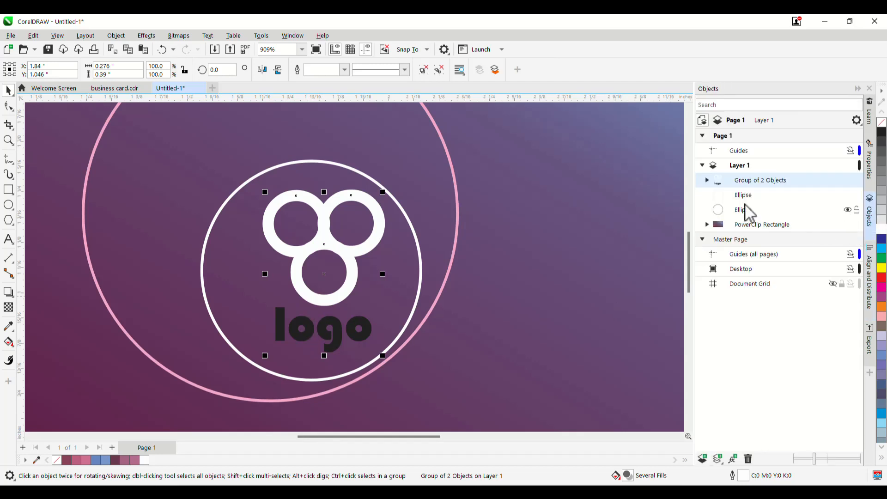
left_click(707, 180)
left_click(744, 198)
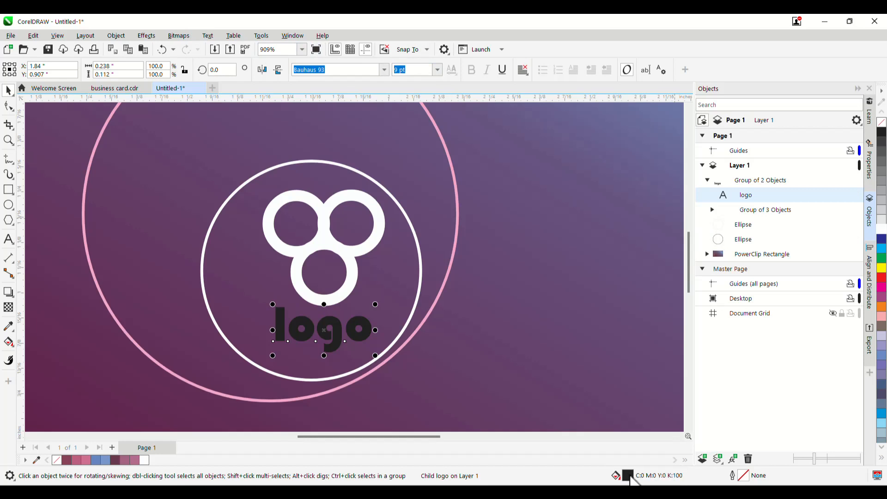
double_click(628, 473)
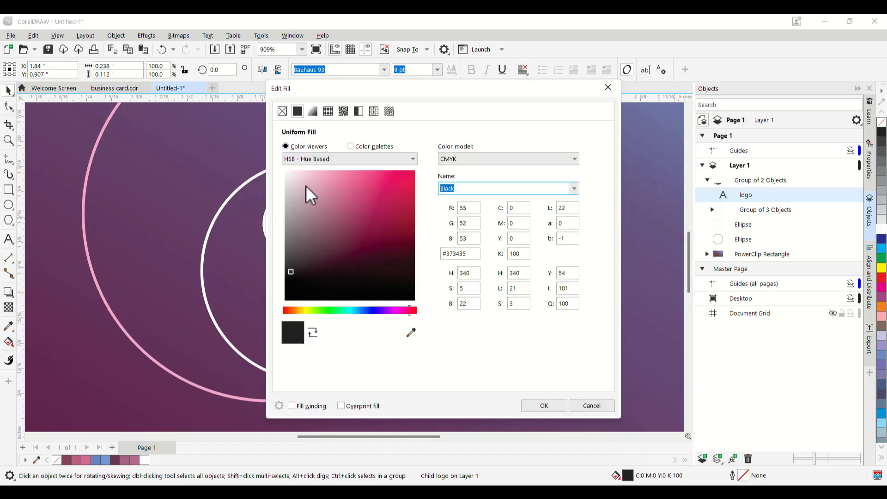
left_click_drag(306, 185, 268, 169)
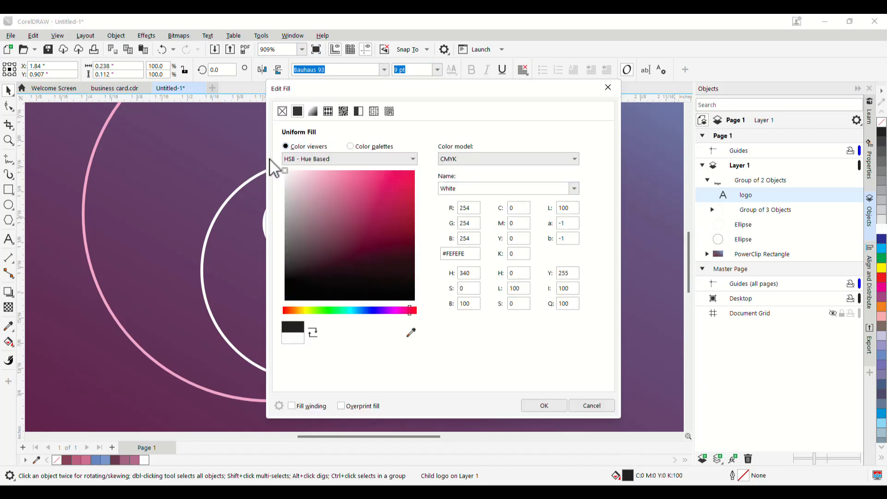
left_click(545, 406)
Try to center the group of three circles and "logo" text vertically with the align options.
scroll(362, 275, "down", 1)
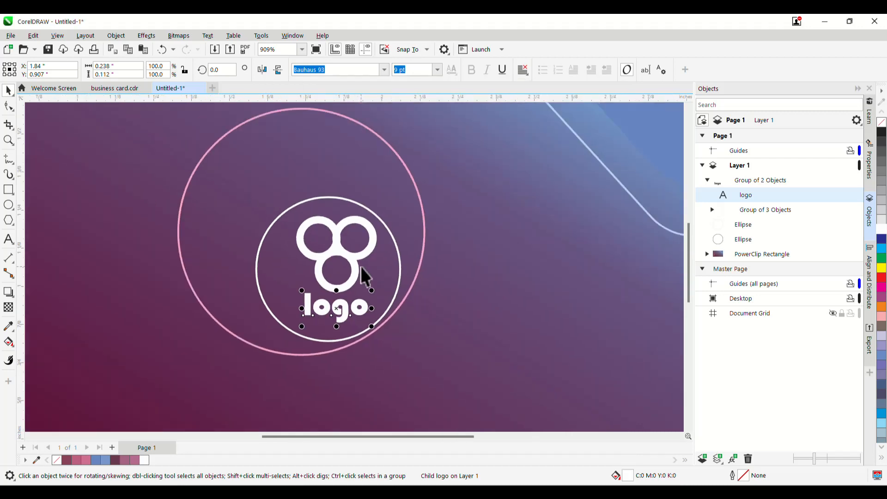
scroll(365, 276, "down", 3)
scroll(400, 287, "up", 1)
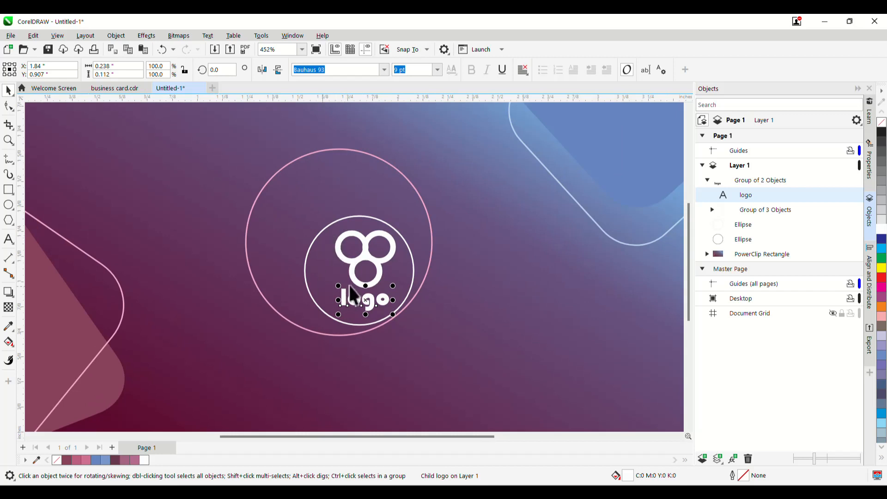
left_click(363, 269)
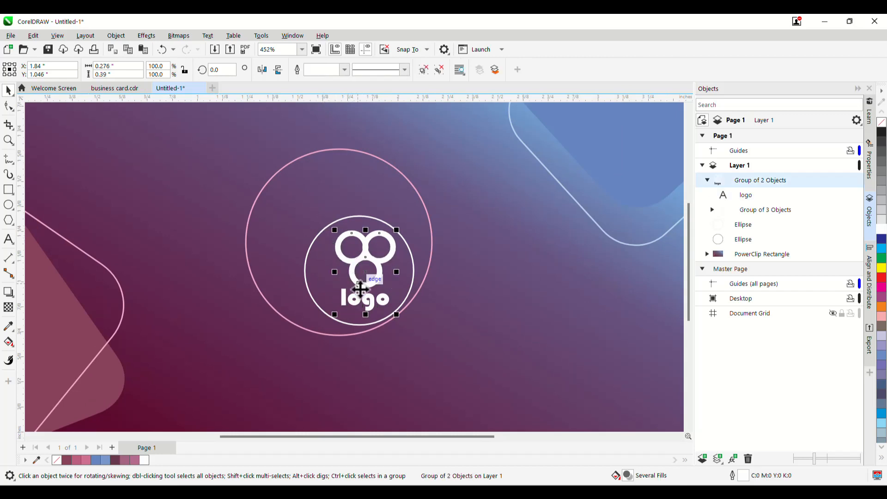
left_click(707, 180)
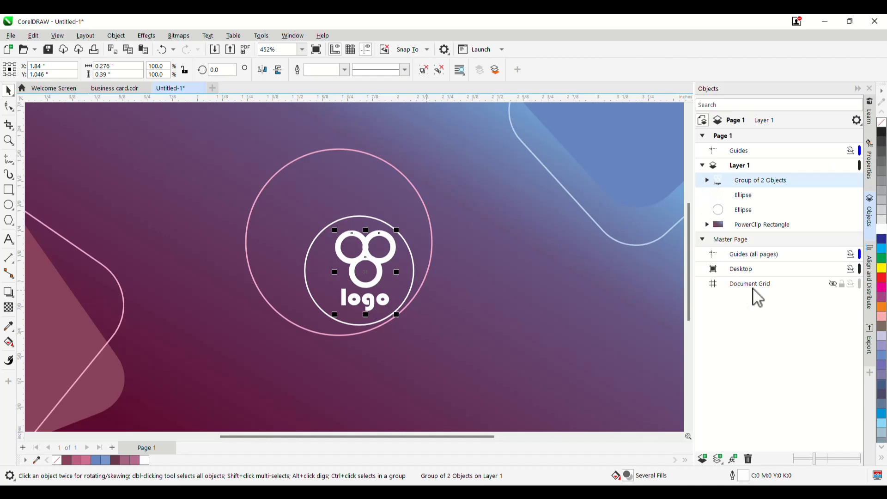
left_click(871, 302)
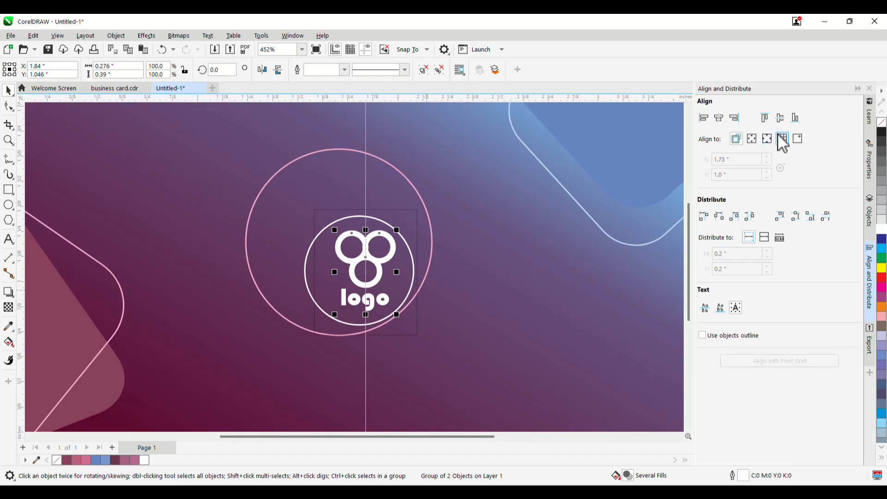
left_click(780, 118)
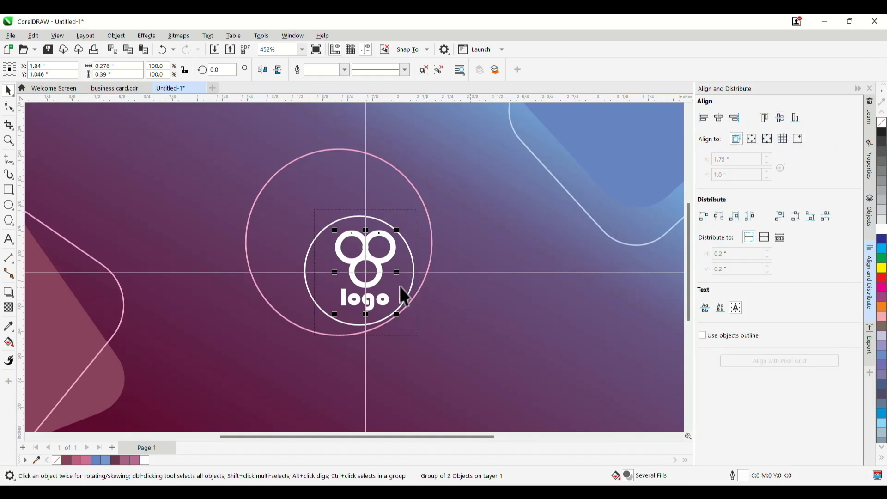
left_click(456, 312)
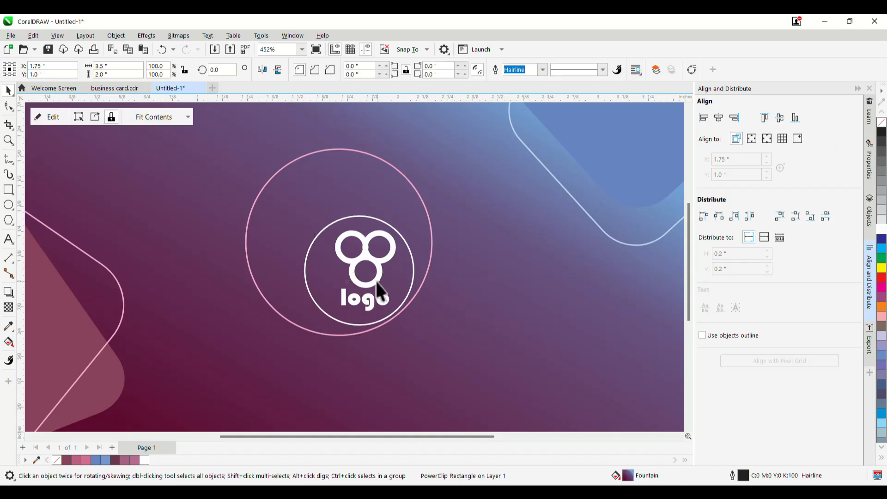
scroll(377, 282, "up", 3)
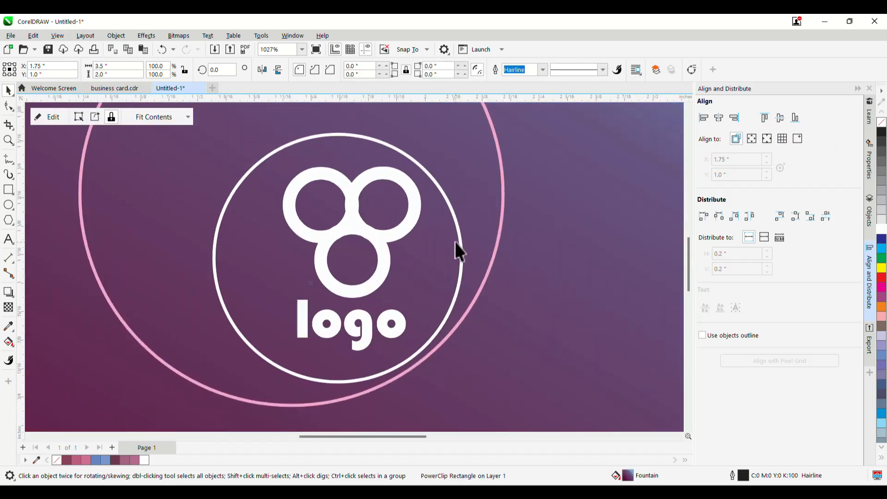
left_click(459, 239)
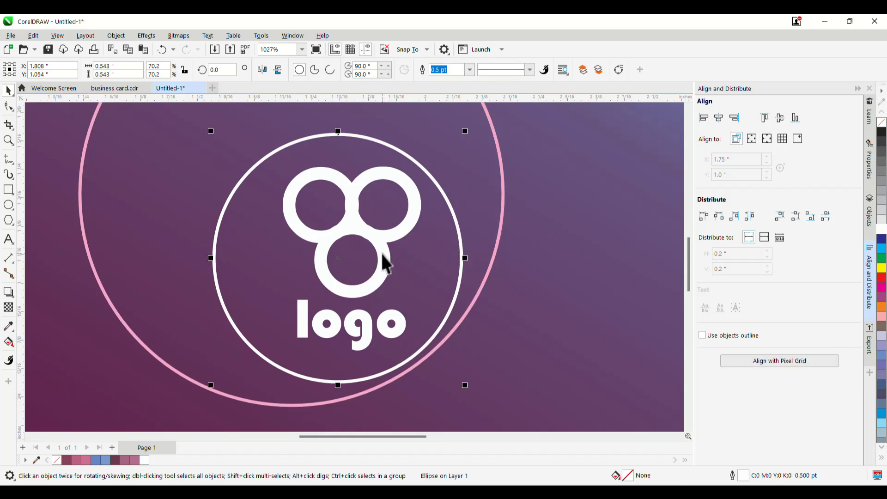
left_click(383, 254, "shift")
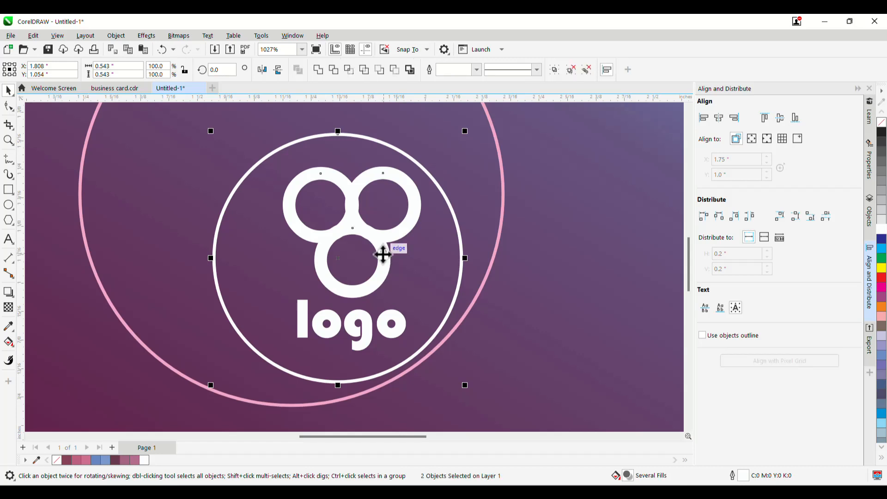
scroll(397, 262, "down", 5)
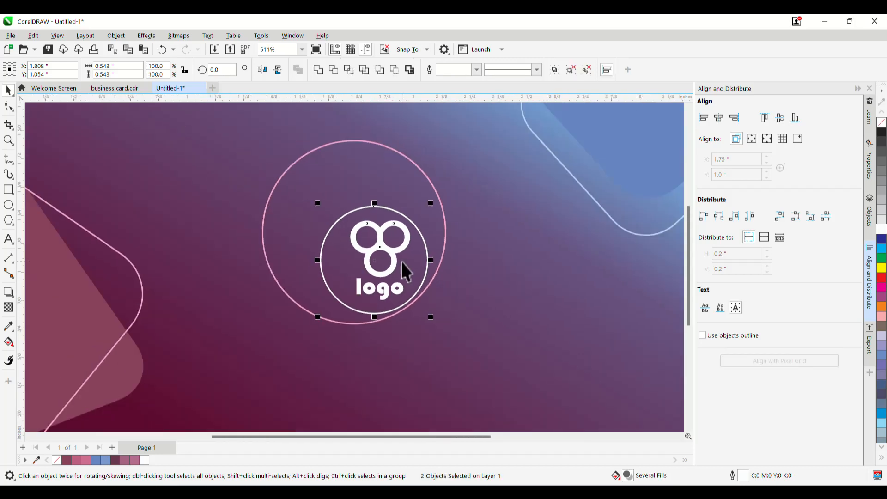
scroll(401, 261, "down", 1)
left_click(480, 297)
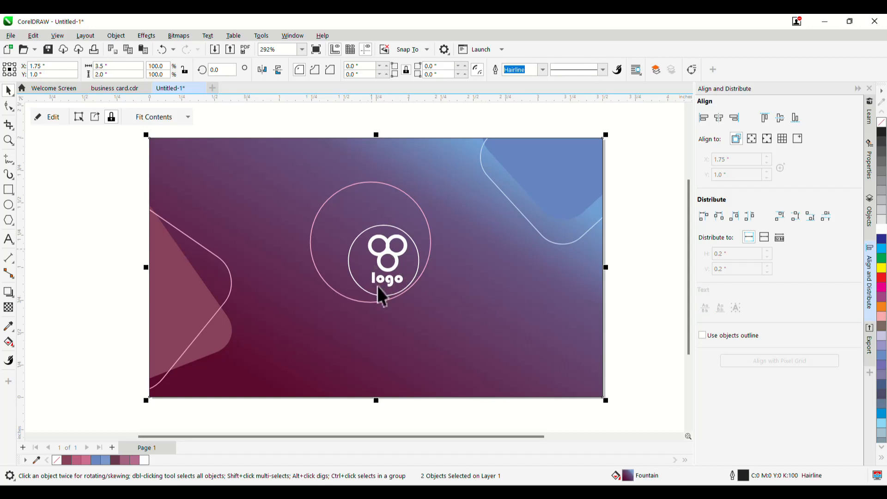
PowerClip the group of three circles and "logo" text inside the white circle that surrounds it.
scroll(413, 263, "up", 2)
scroll(414, 258, "up", 4)
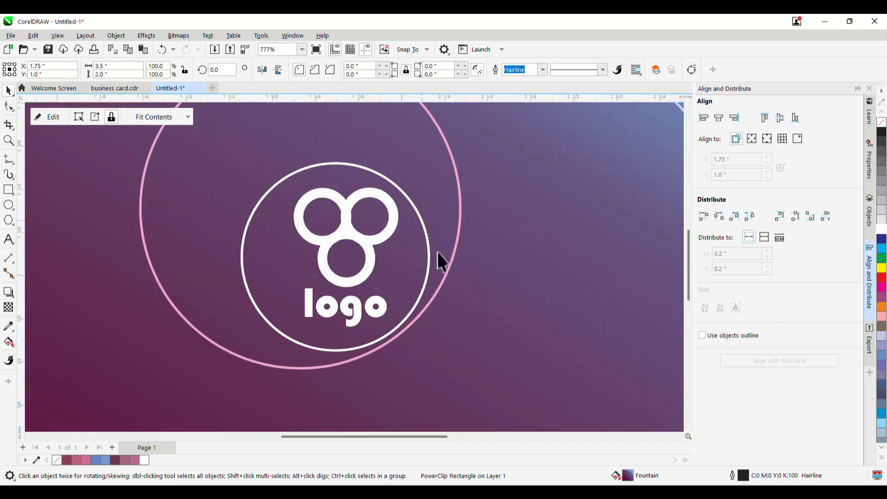
left_click(368, 255)
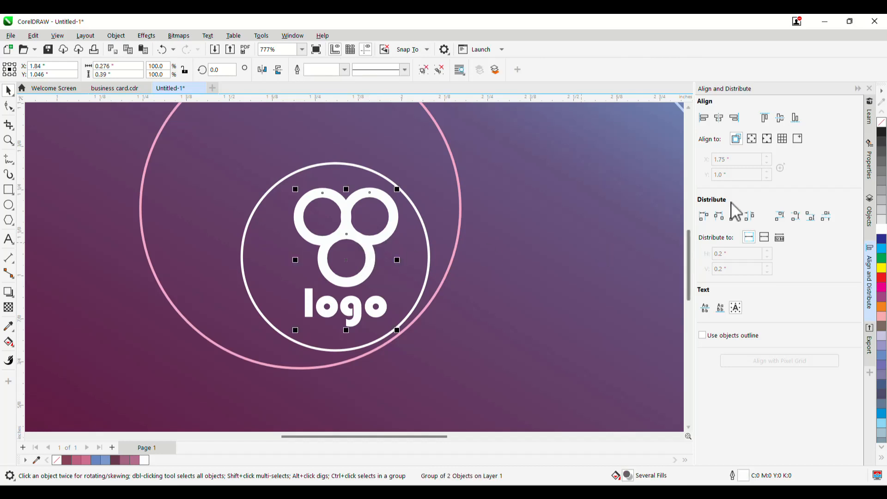
right_click(360, 241)
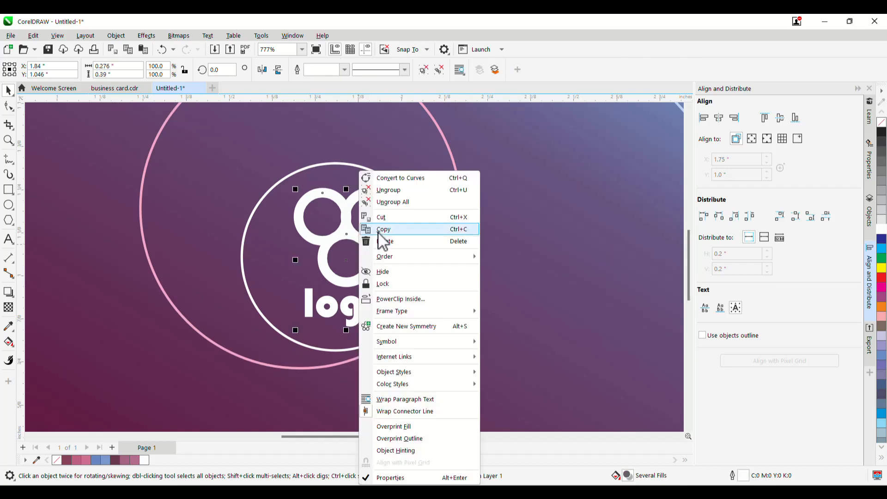
left_click(413, 300)
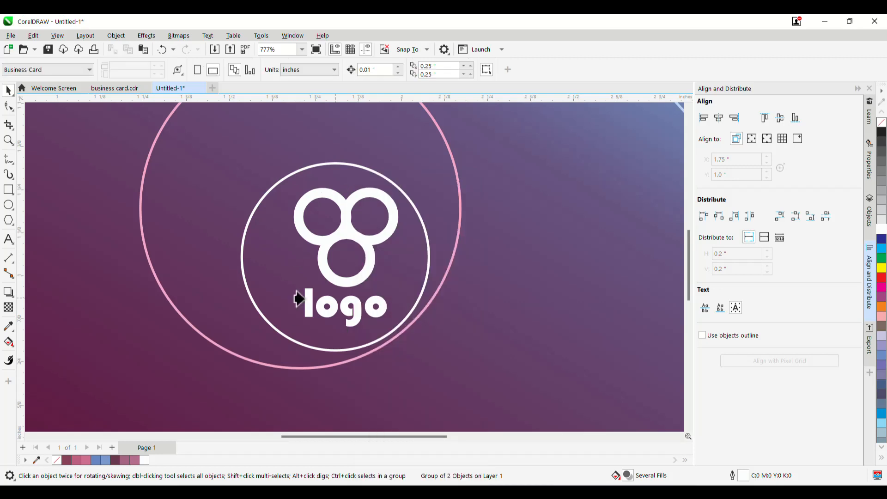
left_click(242, 294)
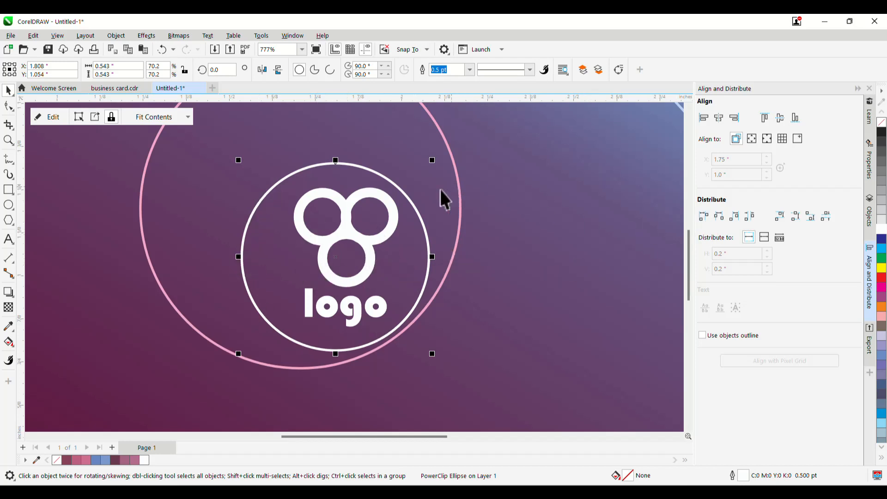
Try resizing the white logo circle together with its clipped contents and undo the resize.
mouse_move(432, 160)
left_mouse_down()
mouse_move(485, 136)
mouse_move(435, 162)
left_mouse_up()
key("ctrl+z")
left_click(365, 246)
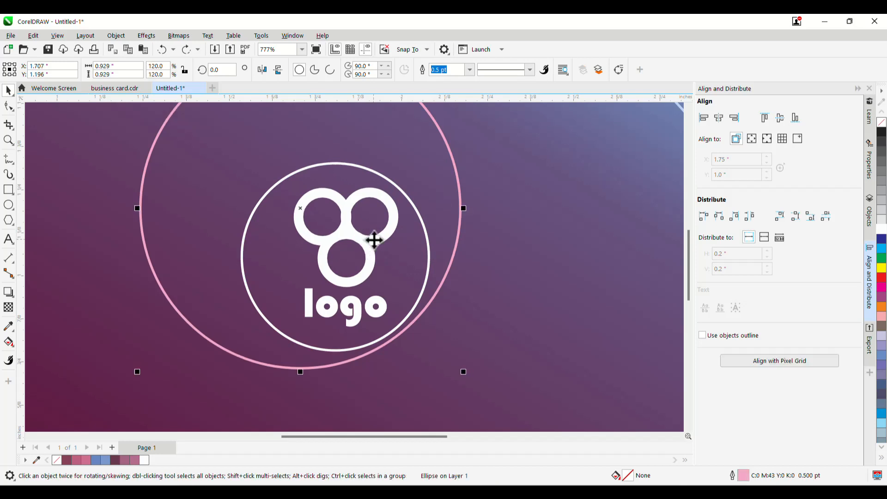
Hide the large pink circle behind the logo, leaving the clipped white logo circle shown.
scroll(428, 245, "down", 3)
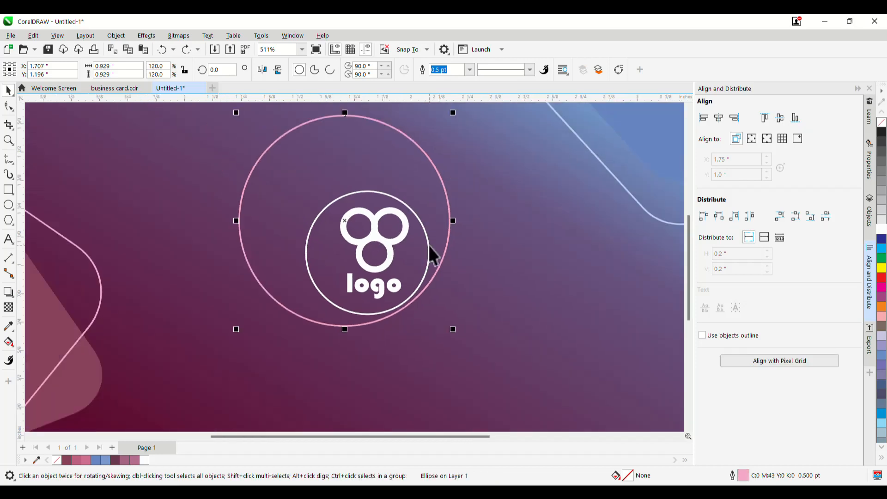
scroll(426, 164, "up", 1)
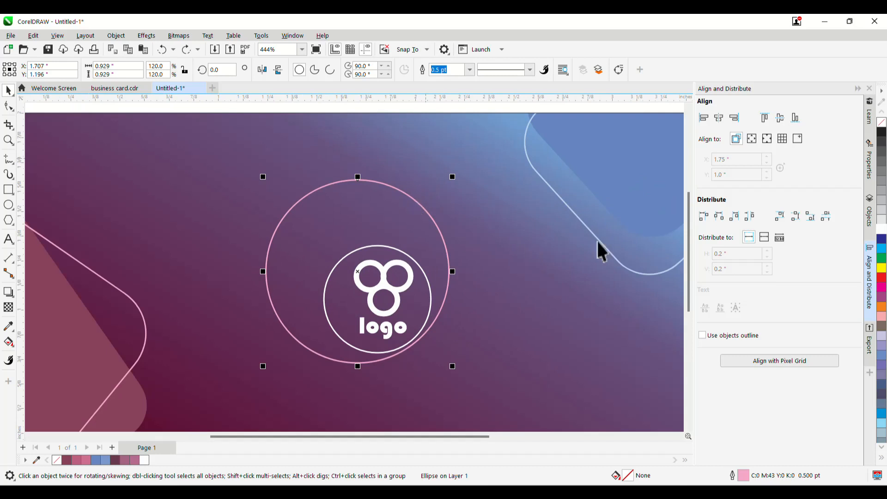
left_click(869, 214)
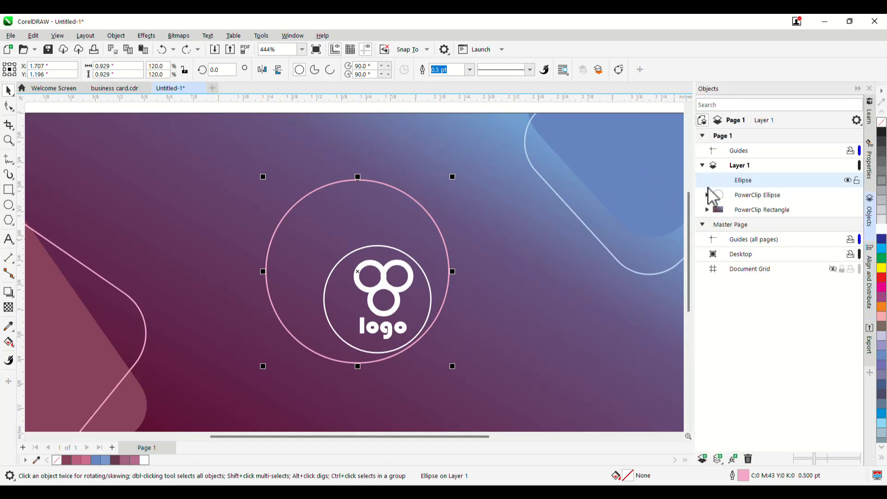
left_click(848, 195)
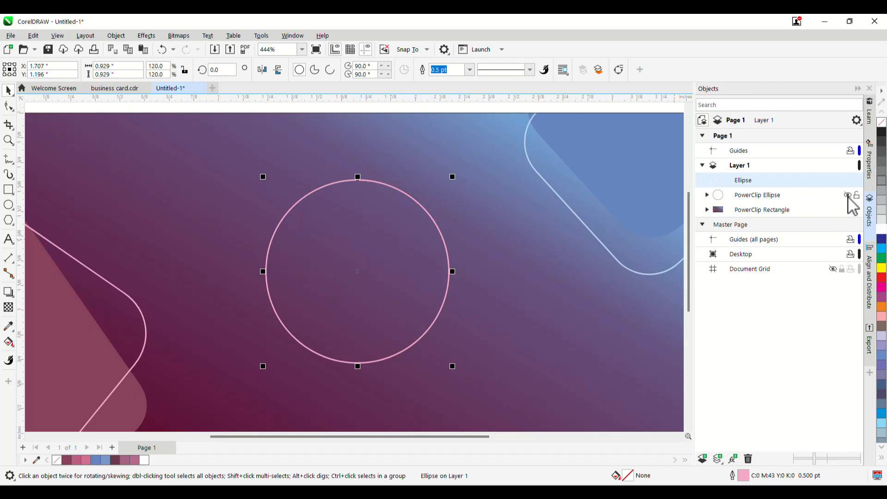
left_click(848, 196)
left_click(848, 195)
left_click(847, 195)
left_click(848, 180)
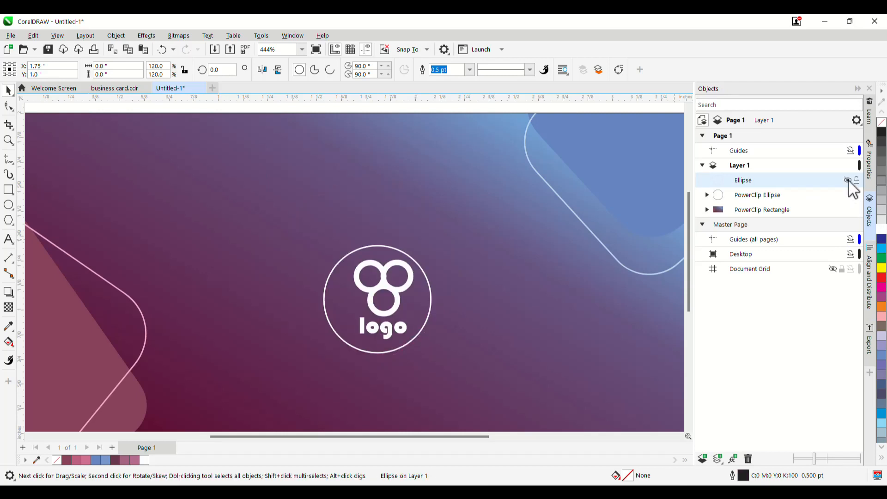
Select the logo group inside the PowerClip circle and scale it down proportionally to about 0.25" by 0.354".
left_click(708, 194)
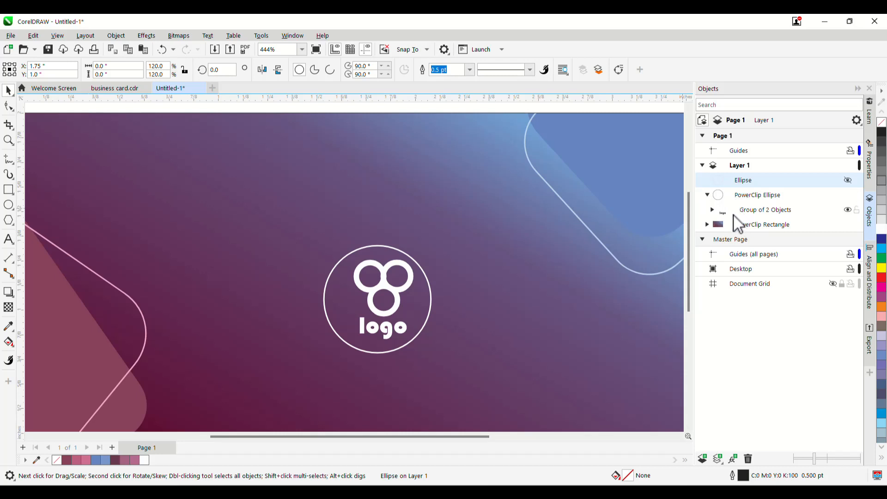
left_click(713, 209)
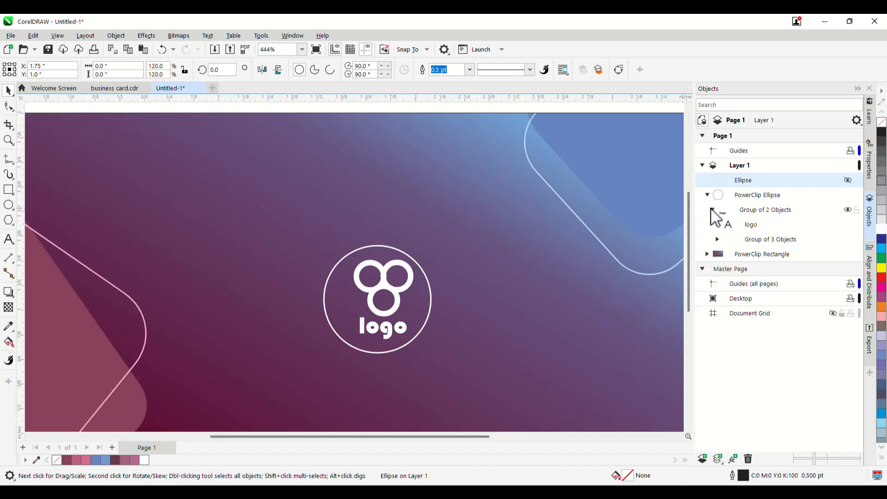
left_click(752, 211)
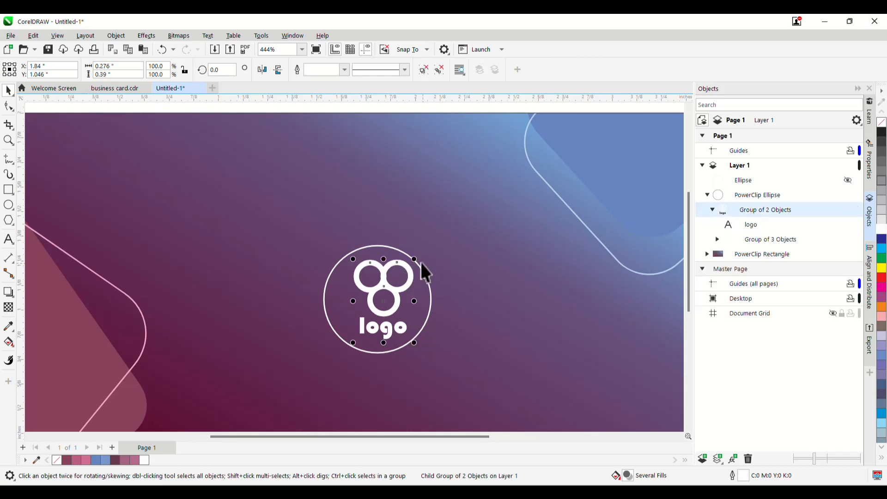
mouse_move(415, 258)
left_mouse_down()
mouse_move(487, 228)
mouse_move(431, 234)
mouse_move(411, 257)
left_mouse_up()
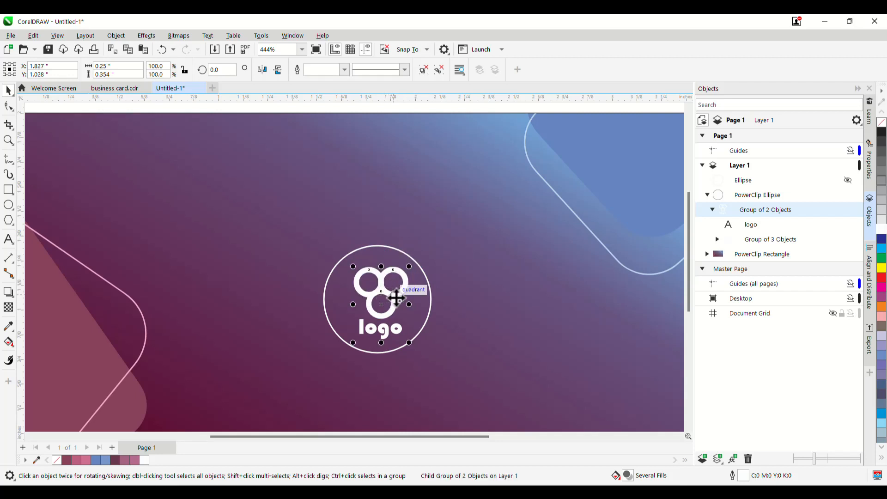
scroll(391, 299, "up", 2)
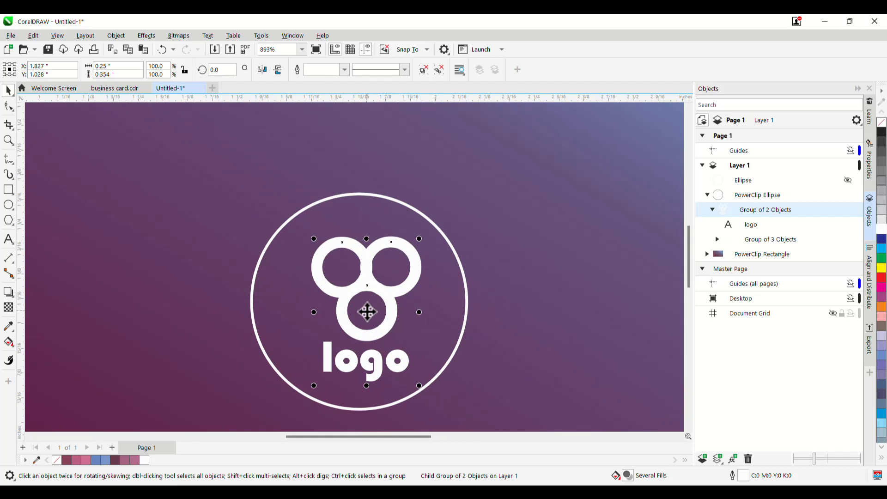
Move the selected logo group to roughly the middle of the white PowerClip circle.
mouse_move(367, 313)
left_mouse_down()
mouse_move(352, 319)
mouse_move(343, 304)
mouse_move(357, 291)
mouse_move(359, 300)
left_mouse_up()
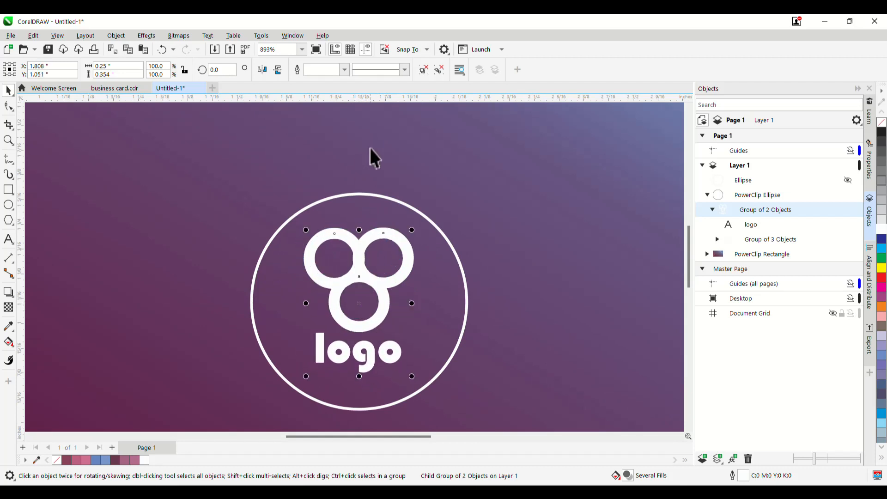
left_click(425, 52)
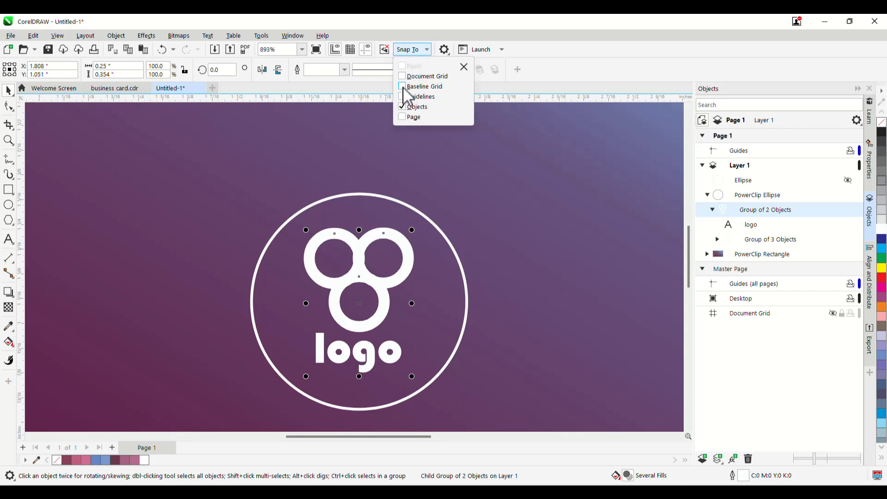
left_click(464, 67)
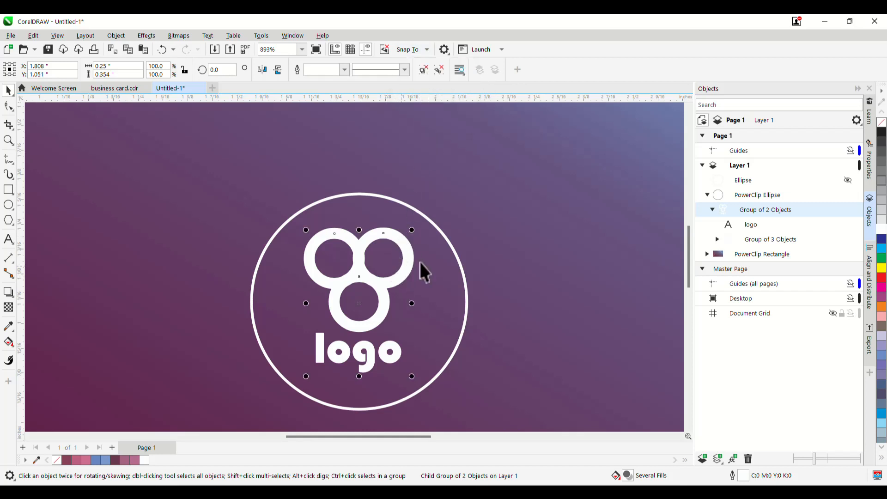
Align the logo group's centre horizontally and vertically with the page, using the page edge as the reference.
scroll(389, 193, "down", 3)
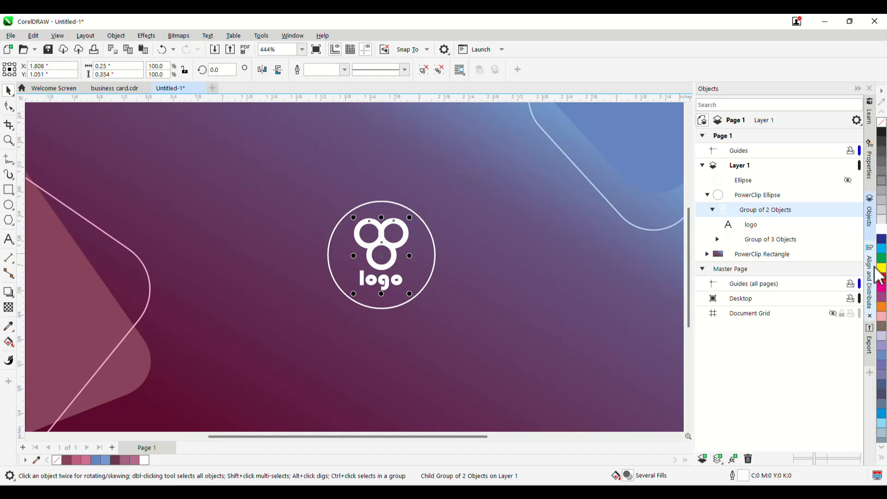
left_click(871, 273)
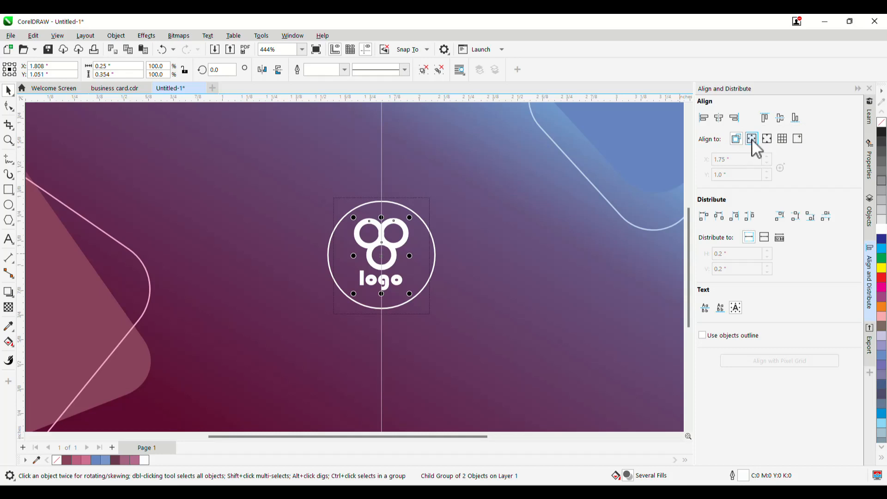
left_click(719, 121)
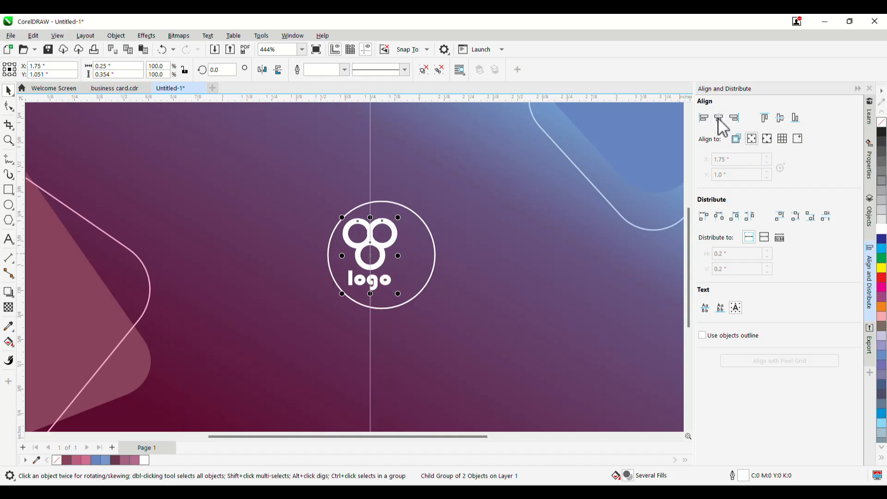
left_click(781, 118)
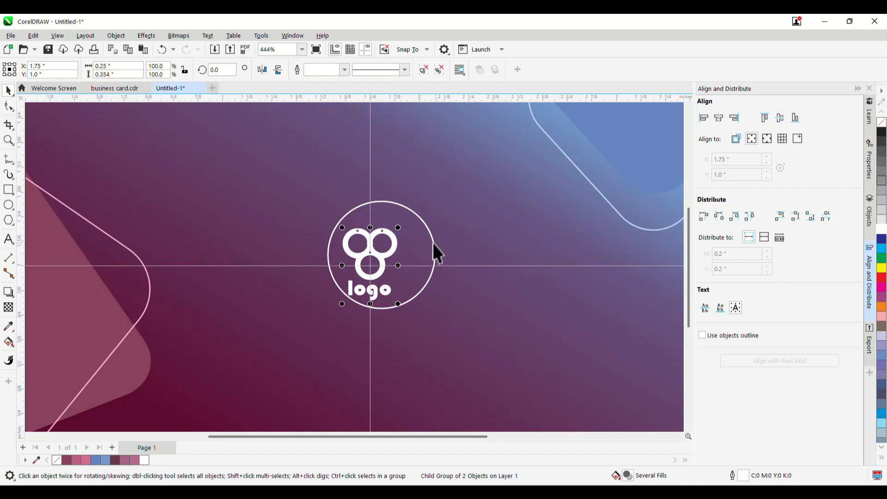
Centre the white PowerClip circle horizontally and vertically on the page, aligning to the page edge.
left_click(433, 243)
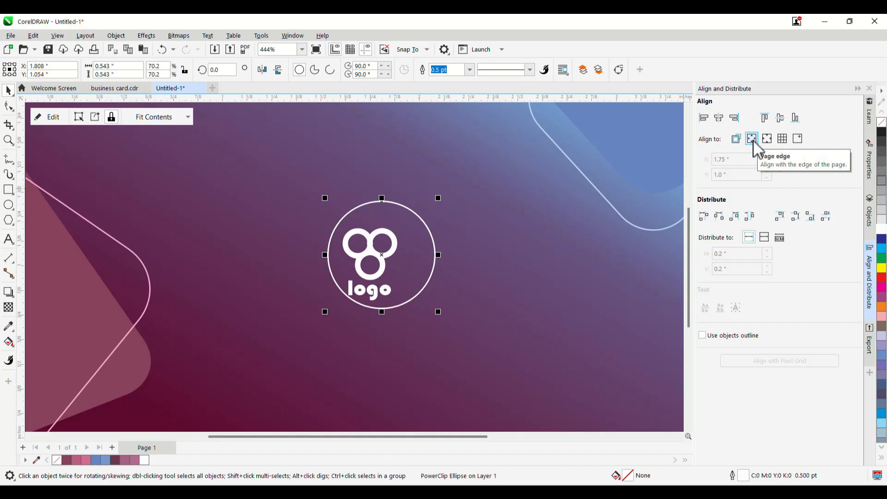
left_click(719, 118)
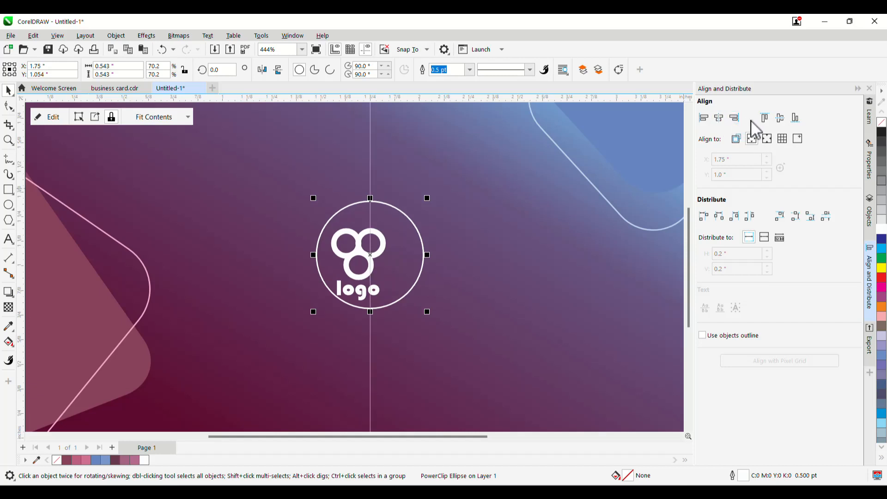
left_click(781, 119)
Open the circle's PowerClip contents for editing and centre the logo group inside it horizontally and vertically on the page.
left_click(353, 251)
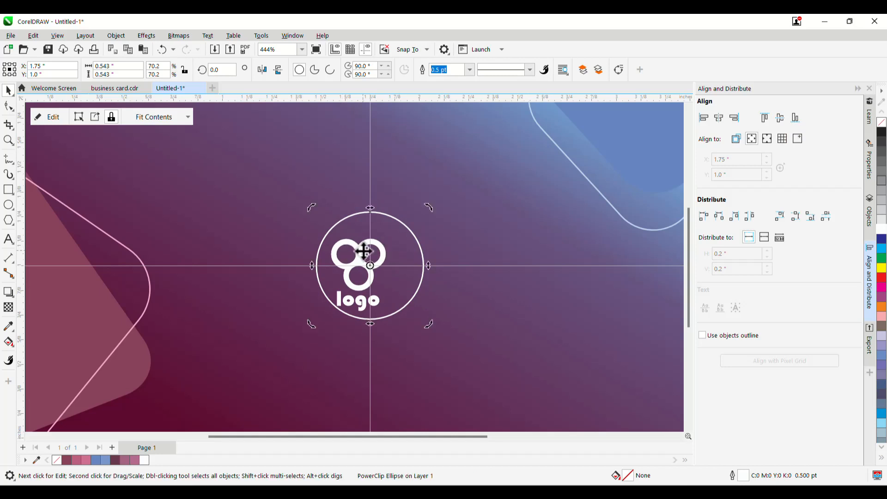
double_click(362, 255)
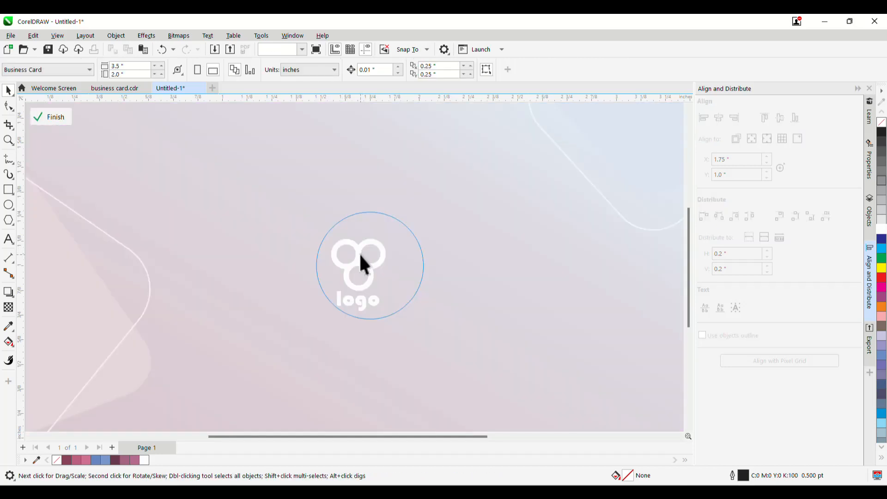
left_click(363, 265)
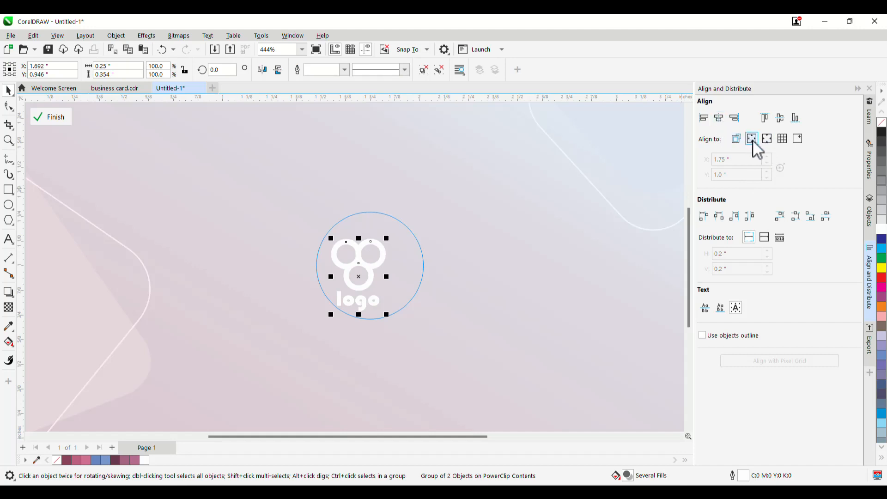
left_click(720, 119)
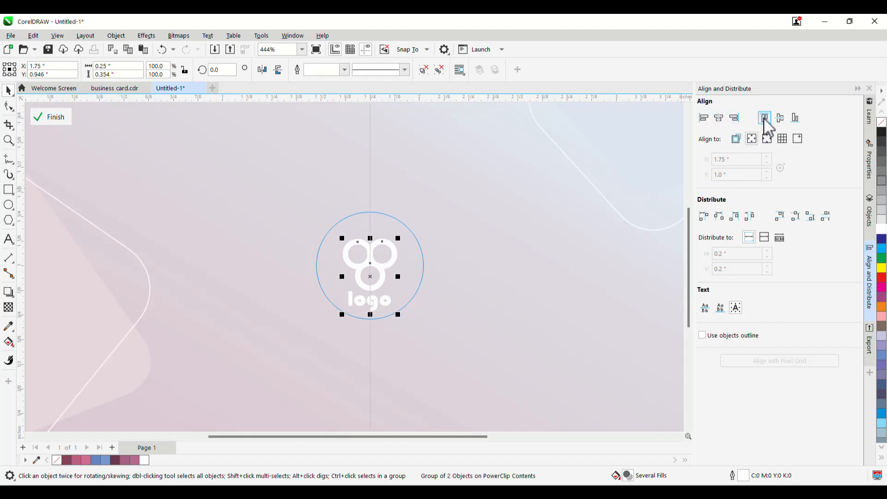
left_click(780, 119)
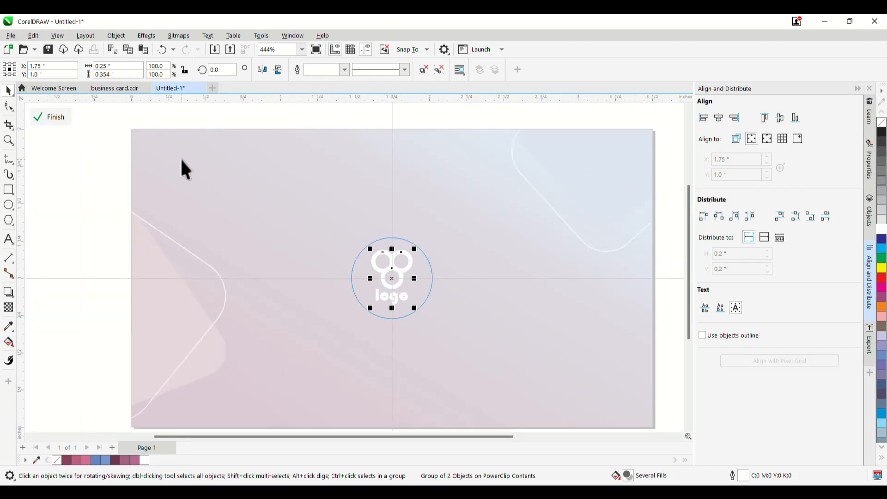
Finish editing the logo's PowerClip contents and unhide the large ellipse on Layer 1.
left_click(55, 119)
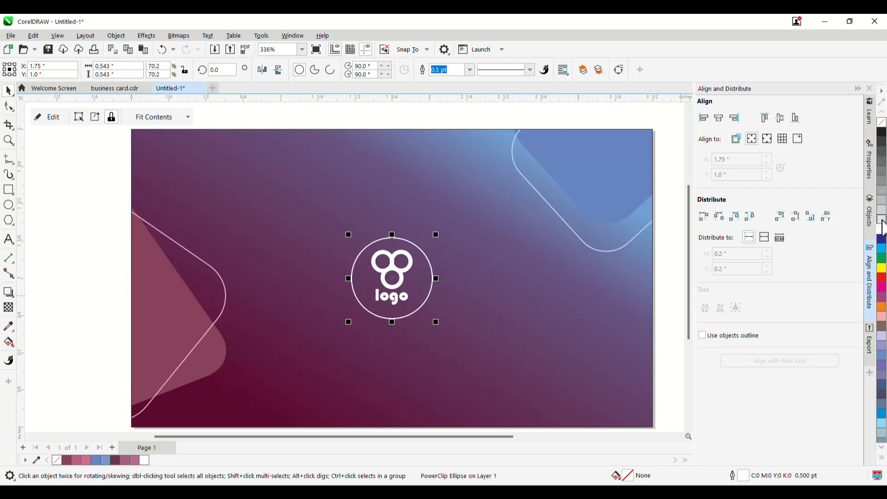
left_click(868, 217)
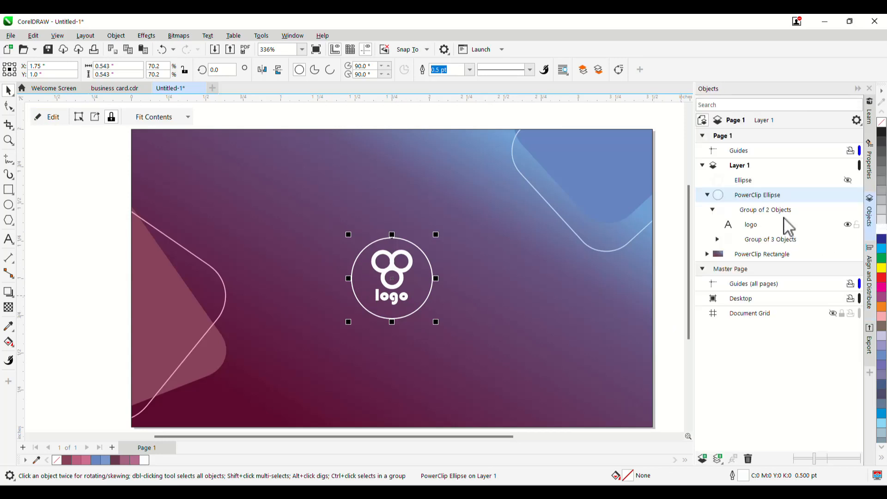
left_click(849, 180)
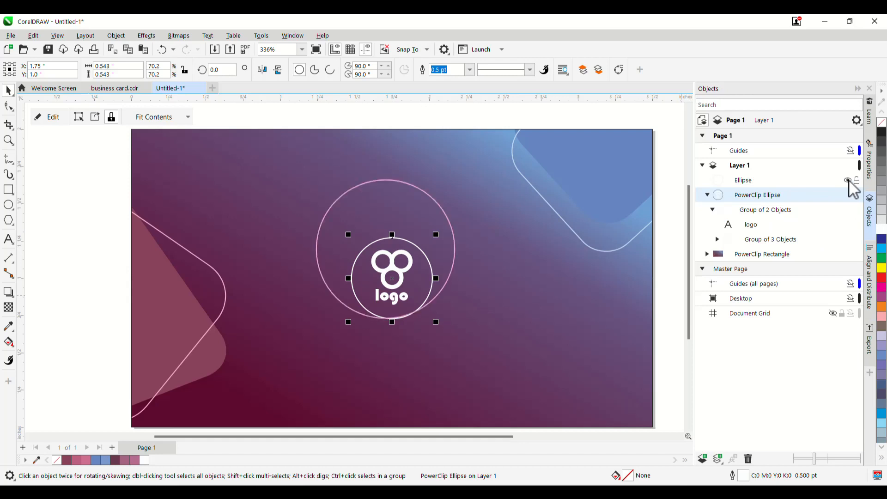
Move the large pink circle slightly down around the logo, to about X 1.699", Y 1.149", and deselect it.
left_click(454, 258)
left_click_drag(456, 254, 454, 266)
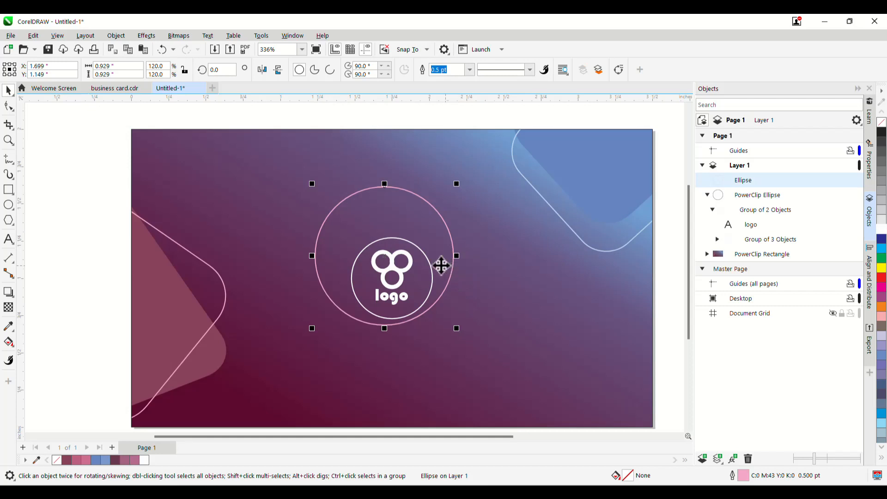
scroll(473, 291, "down", 2)
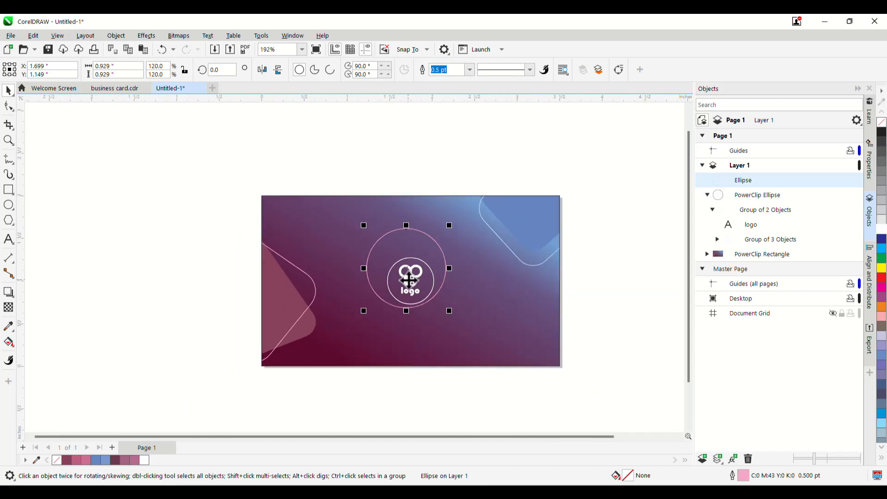
left_click(626, 287)
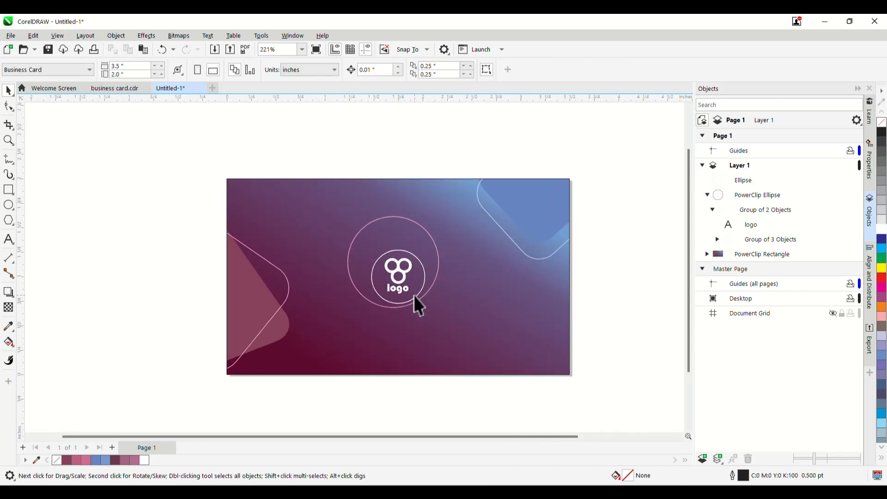
scroll(414, 295, "up", 3)
scroll(357, 277, "down", 2)
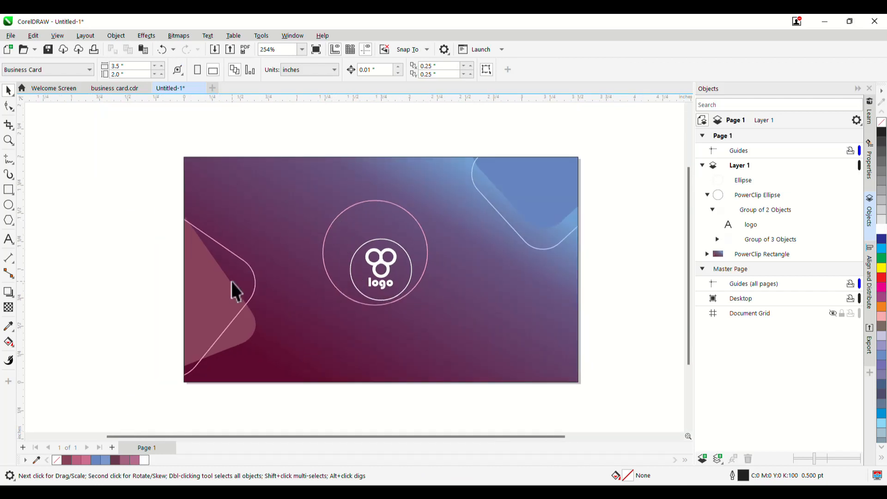
Check the back design in business card.cdr, and set the outline width of Untitled-1's background PowerClip rectangle to None.
left_click(117, 90)
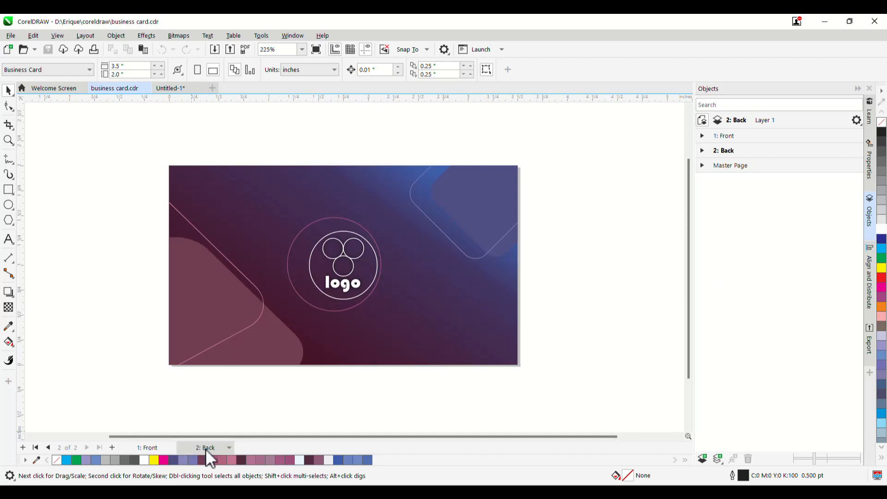
left_click(169, 89)
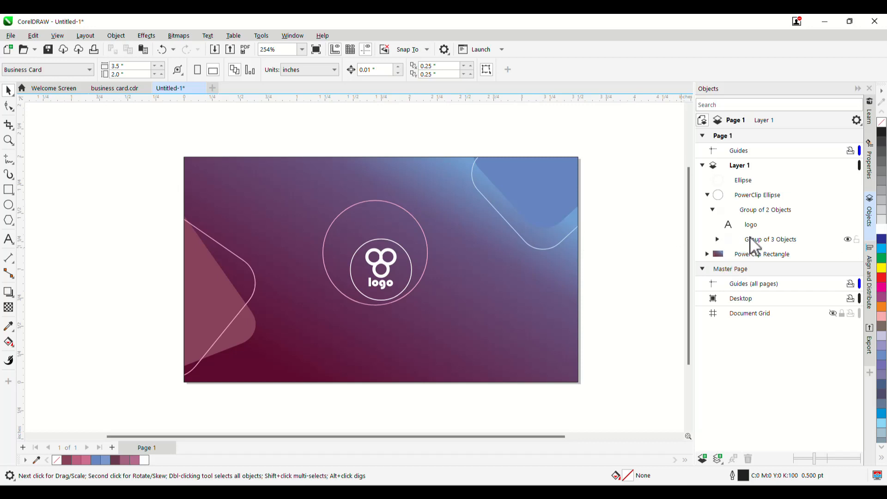
left_click(750, 254)
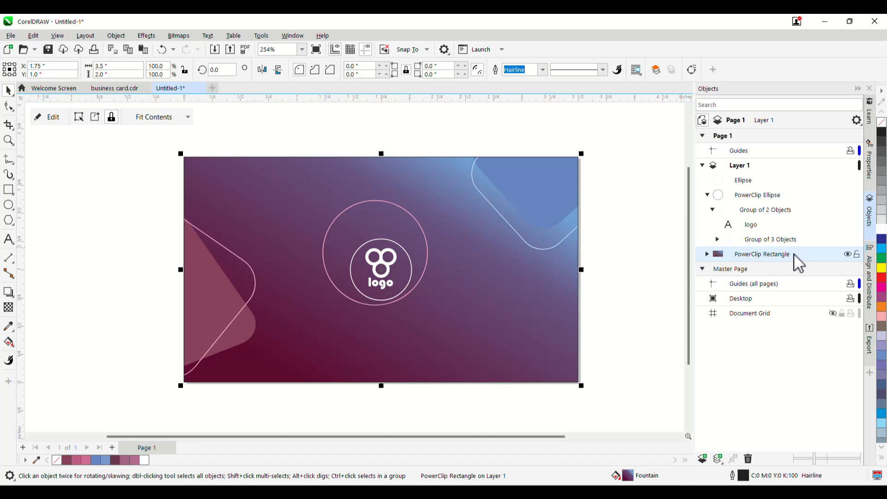
left_click(543, 71)
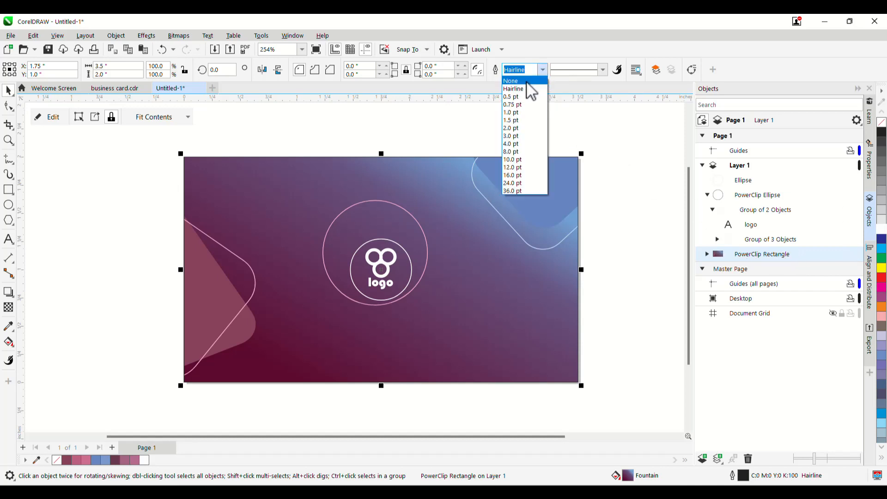
left_click(527, 82)
left_click(621, 190)
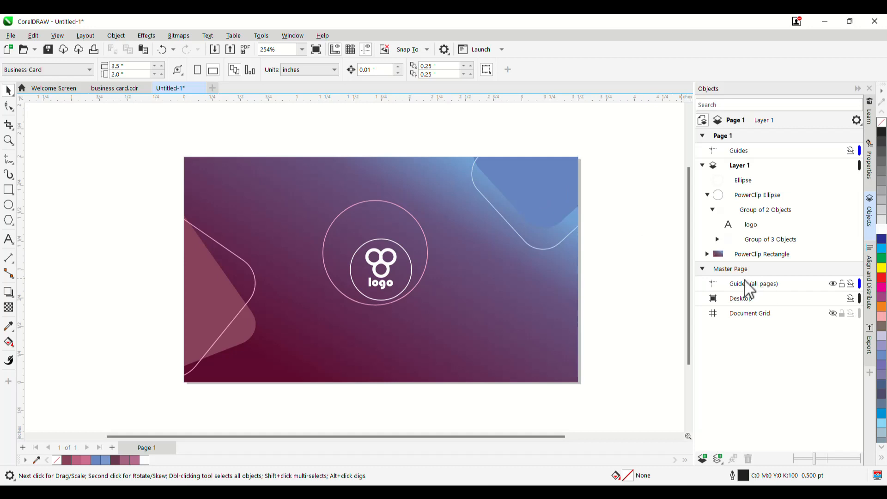
Insert a new blank page after Page 1.
left_click(702, 135)
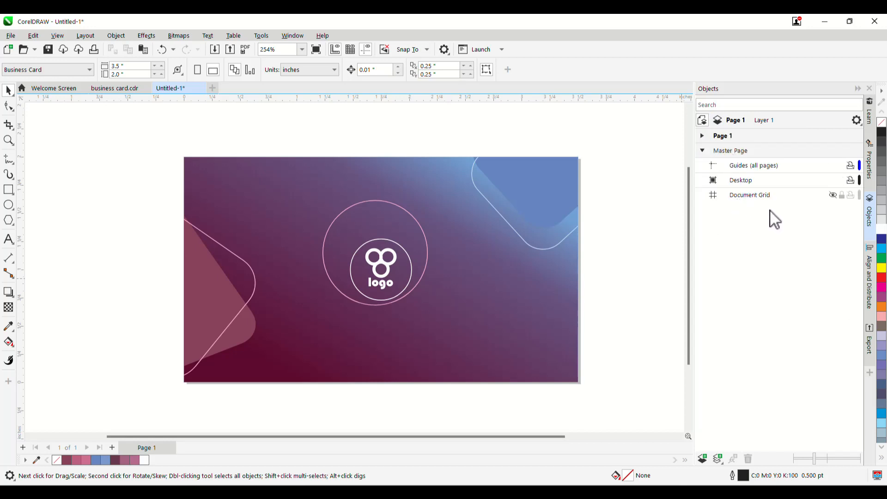
right_click(756, 137)
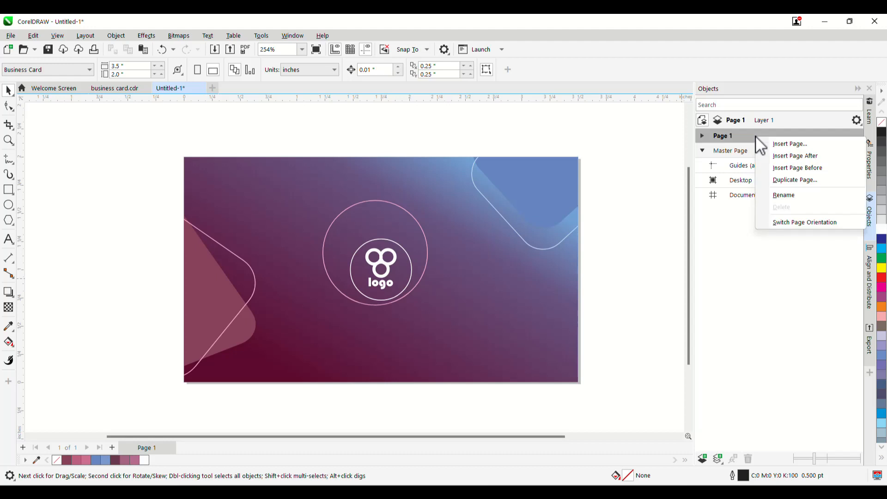
left_click(807, 157)
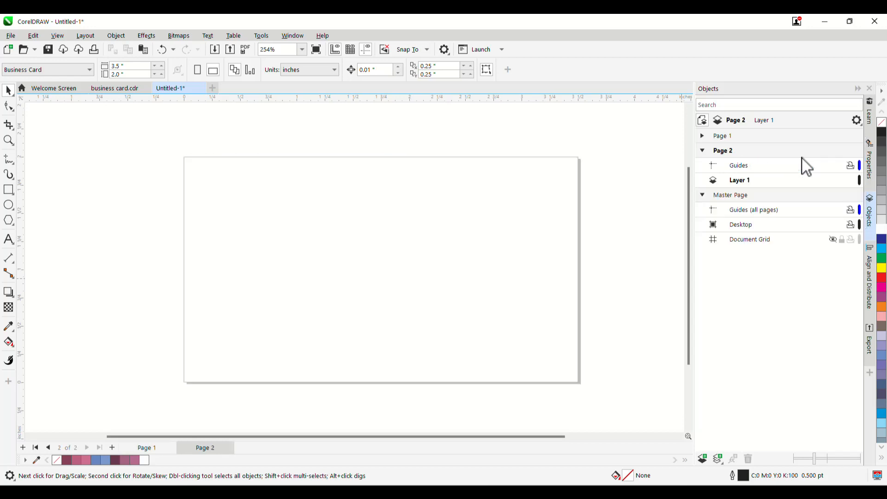
Rename Page 1 as "Back" and Page 2 as "Front".
left_click(152, 448)
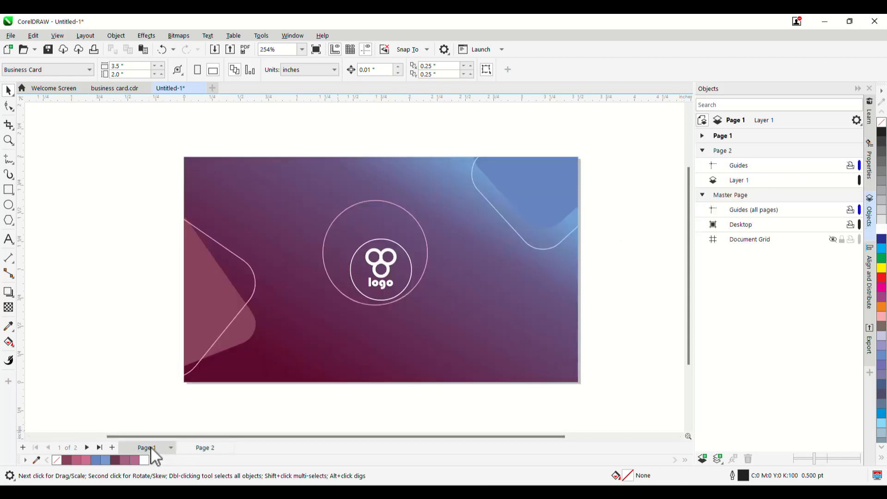
double_click(725, 136)
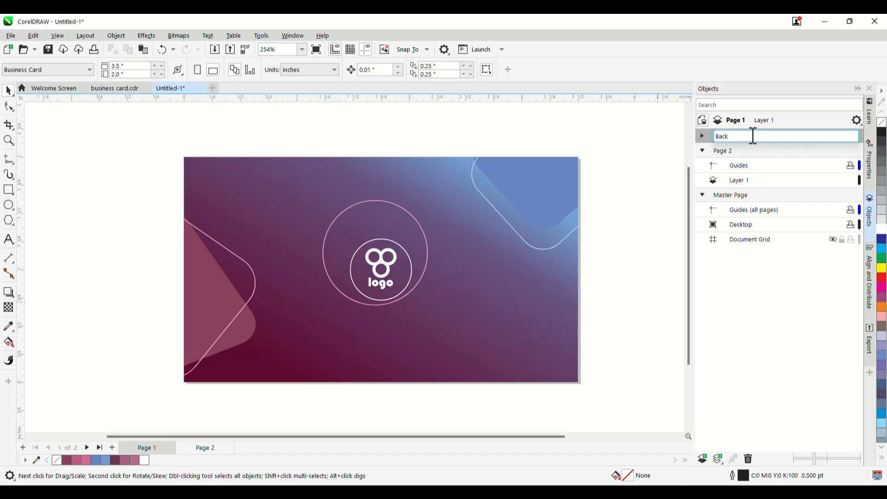
type("Back")
key("Return")
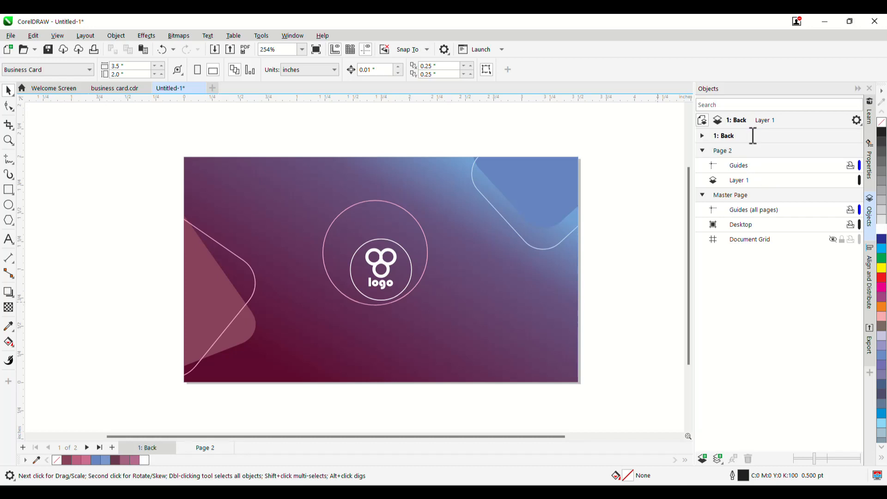
left_click(725, 152)
double_click(726, 151)
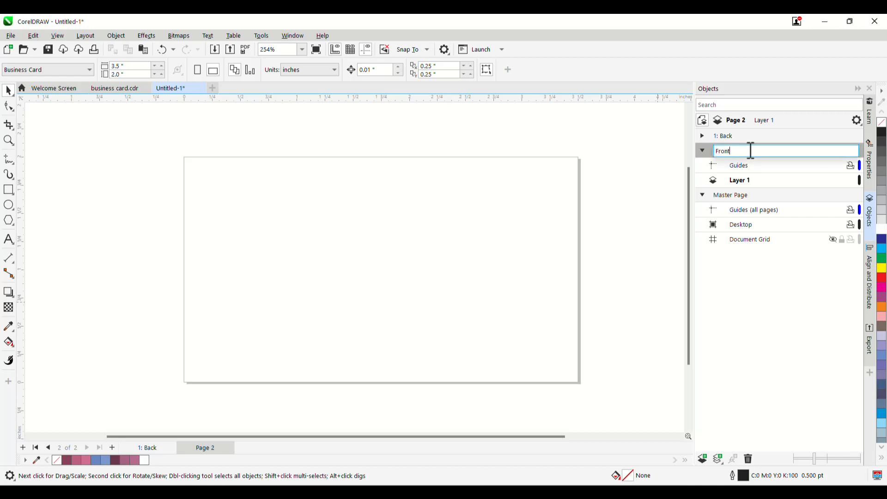
key("Return")
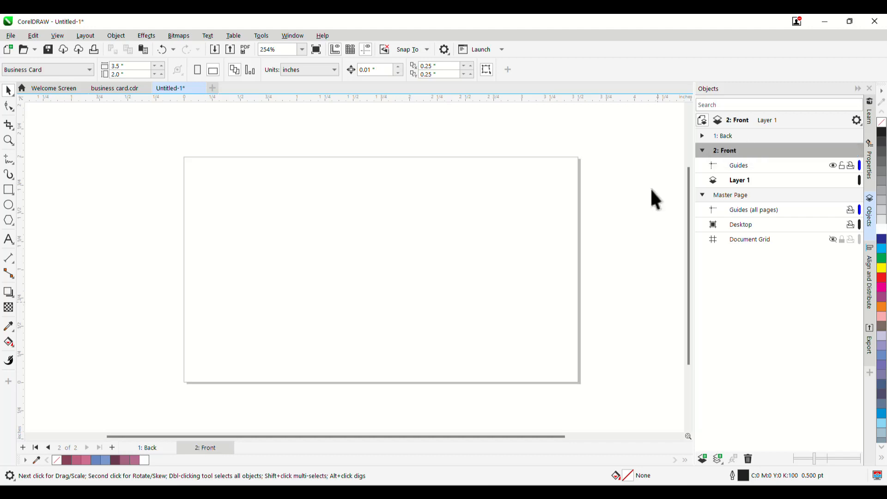
Copy all objects from the Back page to the Front page and collapse the Back page's Layer 1.
left_click(703, 137)
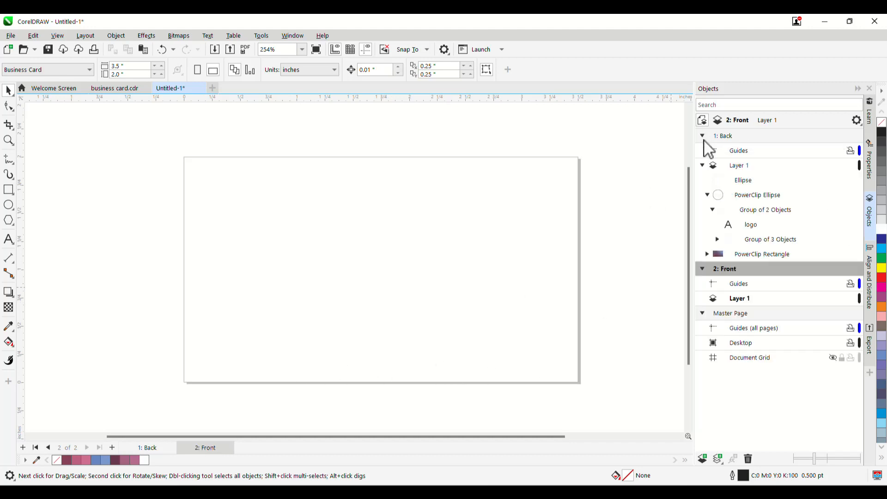
left_click(730, 136)
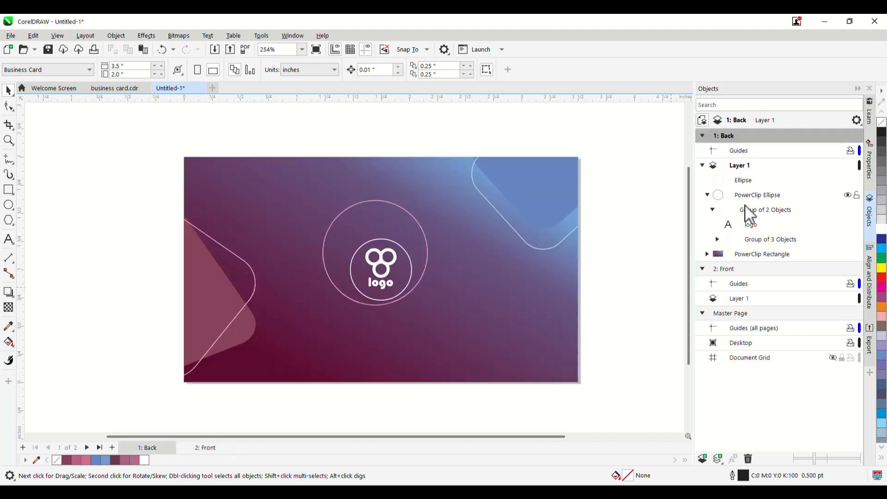
right_click(737, 135)
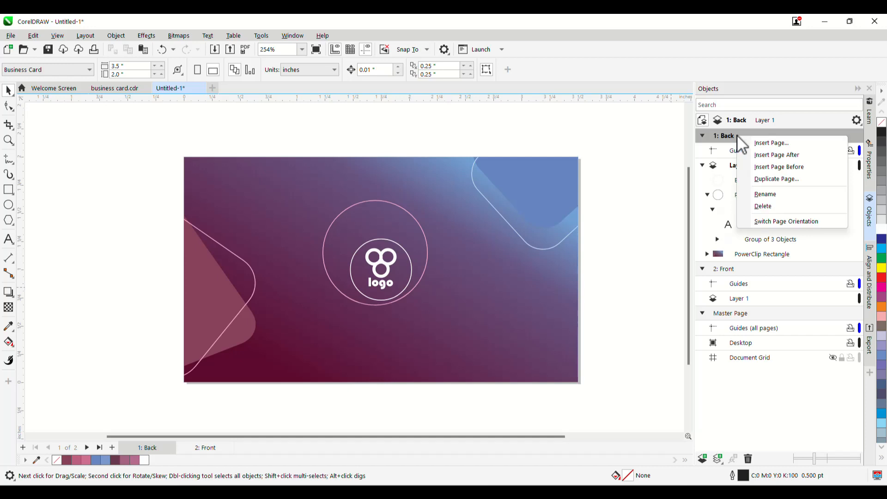
left_click(539, 224)
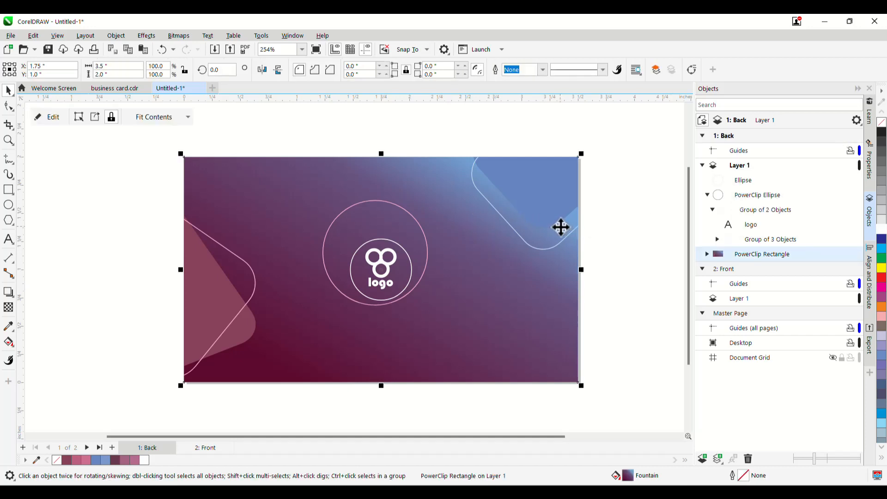
key("ctrl+a")
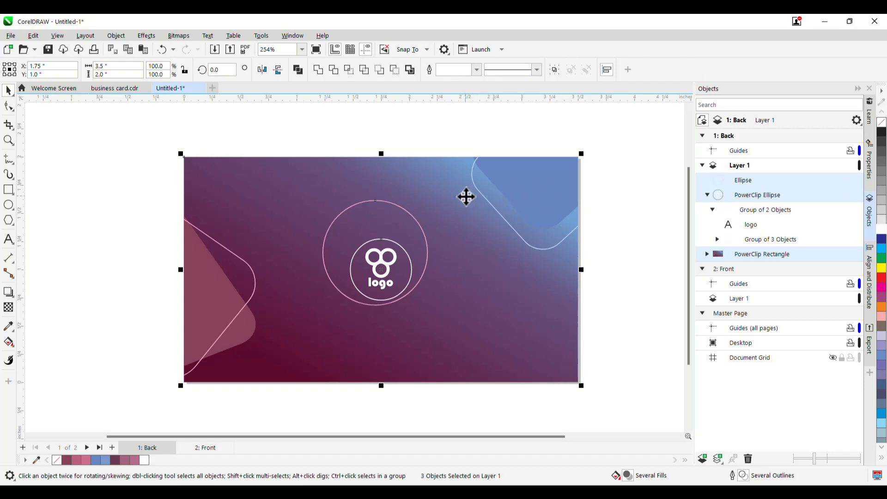
left_click(205, 448)
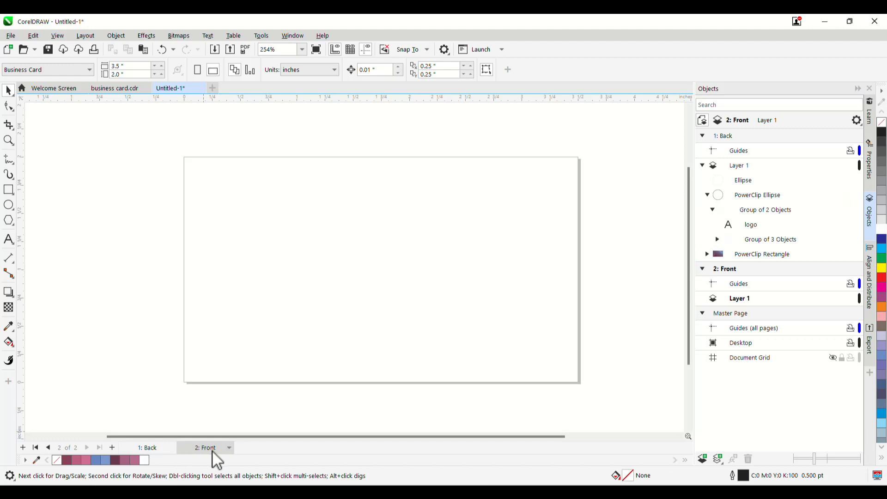
key("ctrl+v")
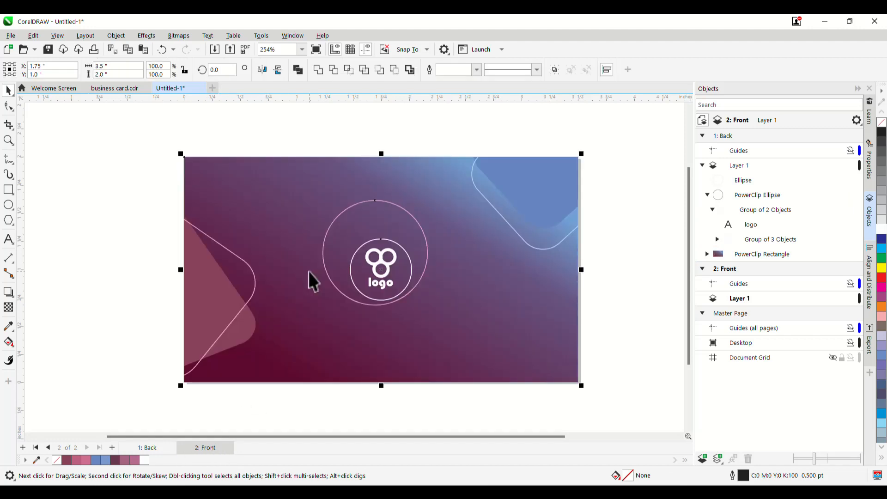
left_click(702, 165)
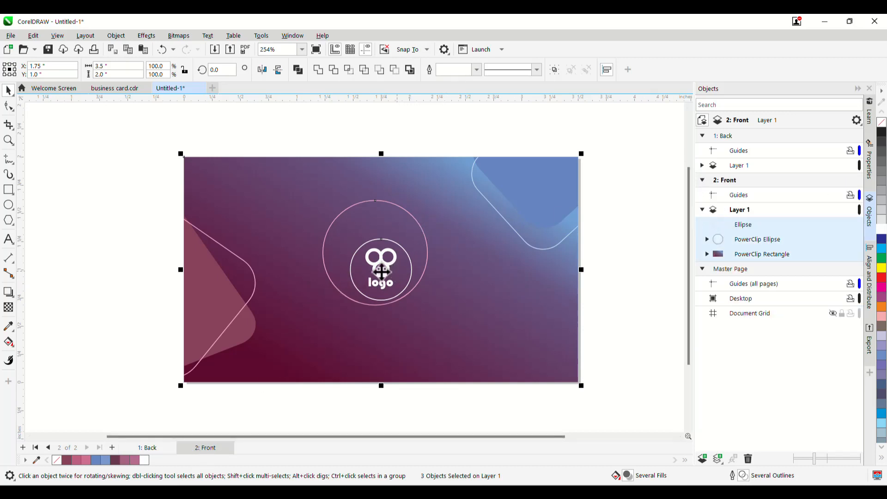
Examine the Front page layout in business card.cdr as a reference, and return to Untitled-1.
left_click(121, 89)
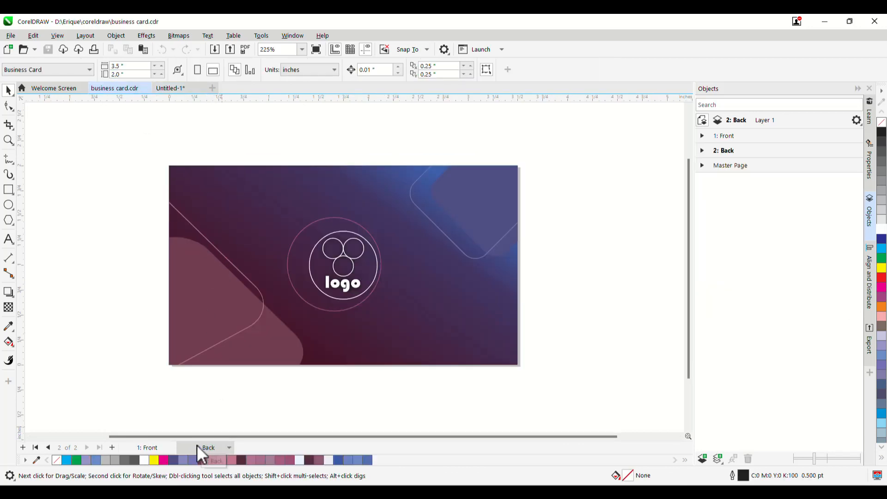
left_click(148, 448)
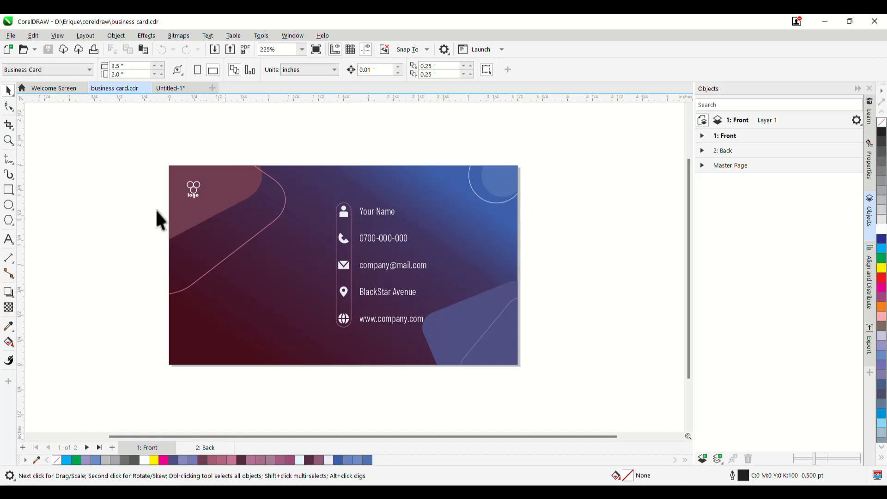
left_click(172, 89)
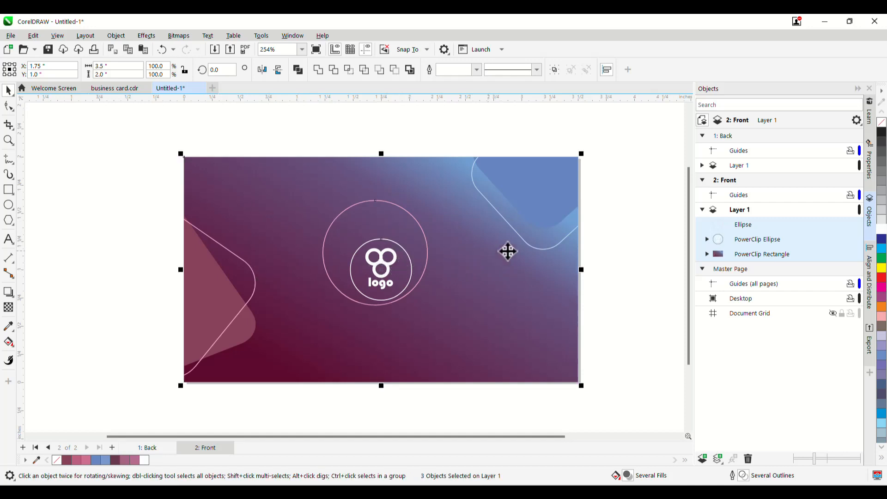
Expand the Front page's PowerClip Rectangle in the object list and open its contents for editing.
left_click(708, 254)
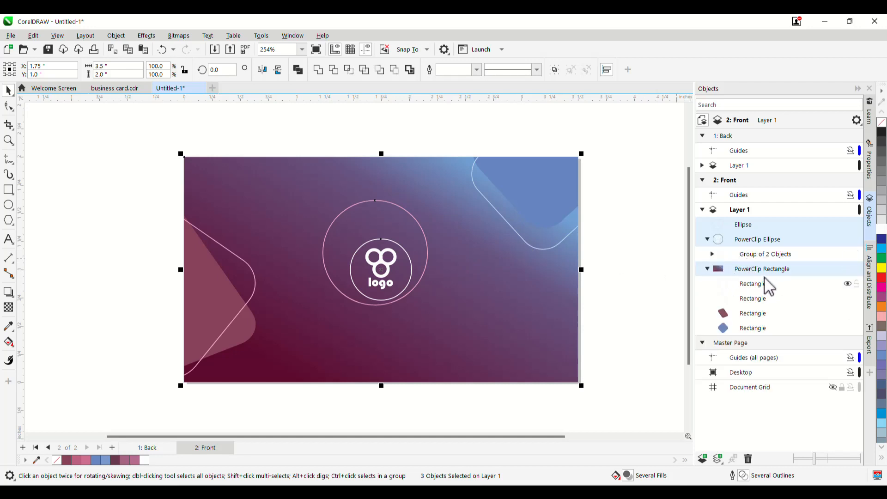
left_click(742, 270)
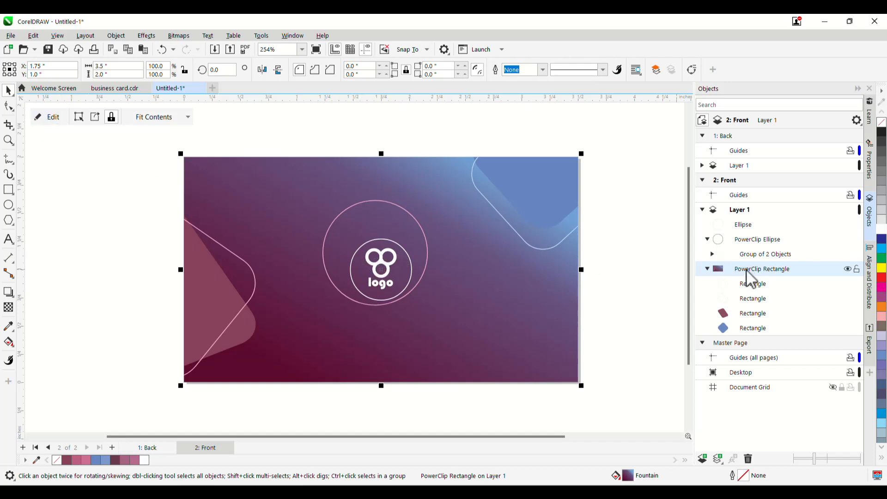
left_click(53, 119)
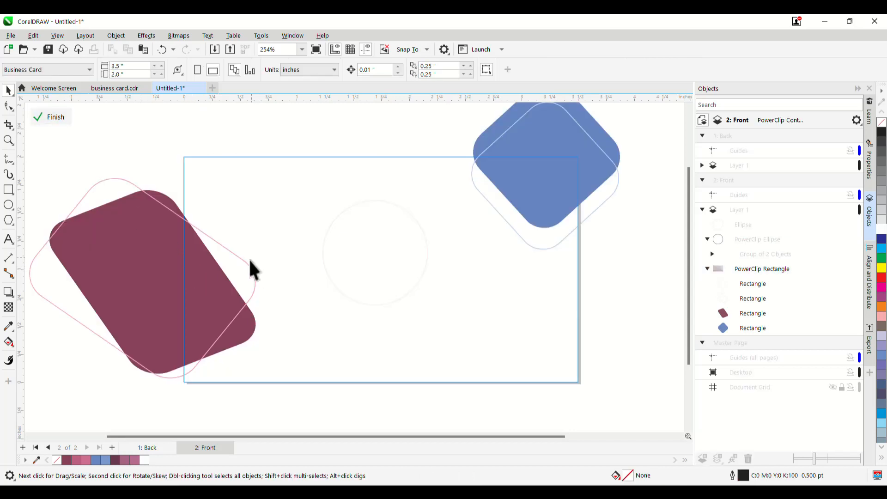
Move the pink outlined rounded rectangle up over the card's upper-left corner, centred at about X -0.27", Y 1.93".
left_click(227, 302)
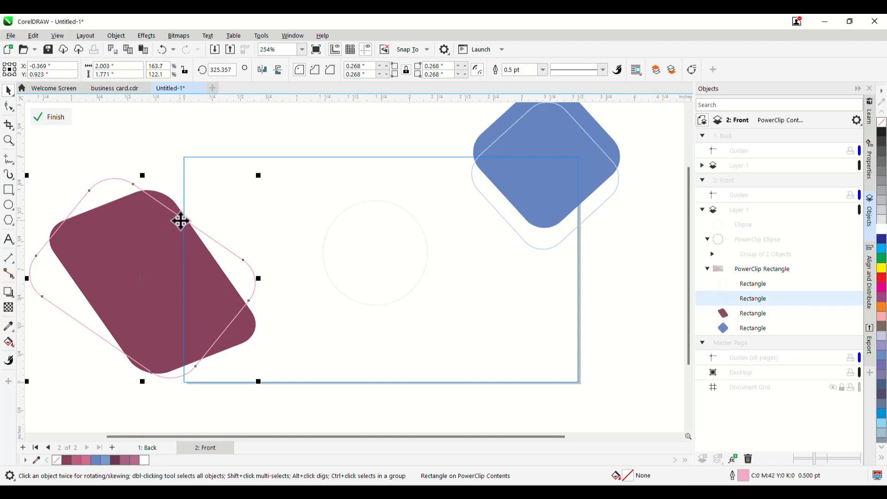
key("Escape")
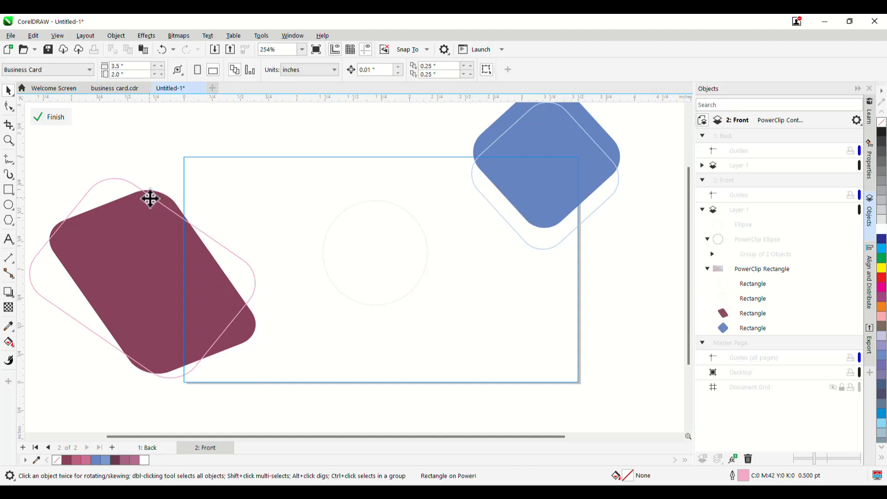
left_click(143, 212)
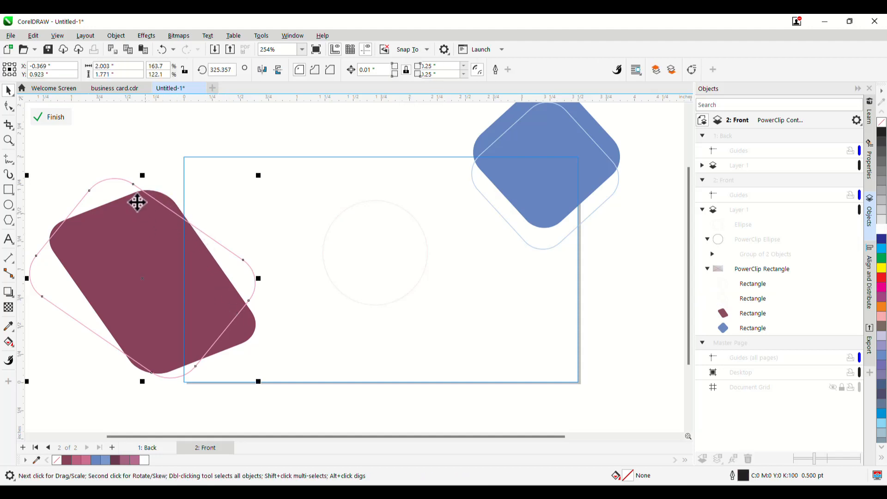
key("Escape")
left_click(116, 179)
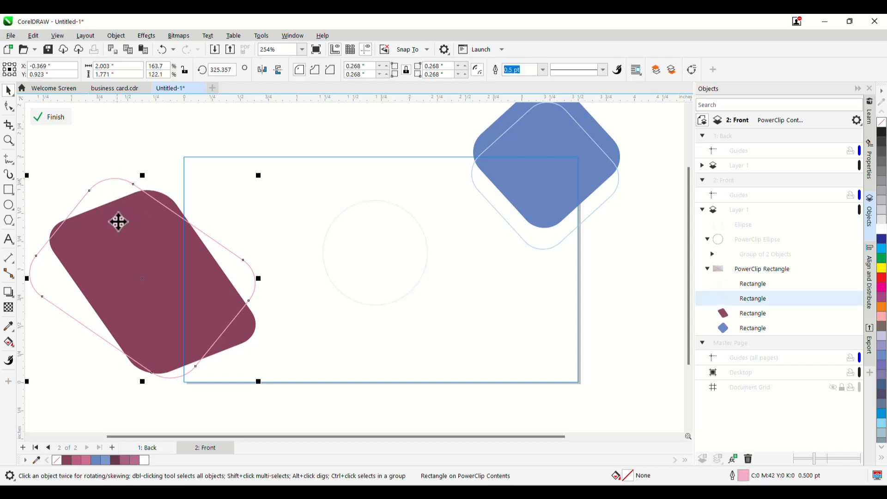
key("Escape")
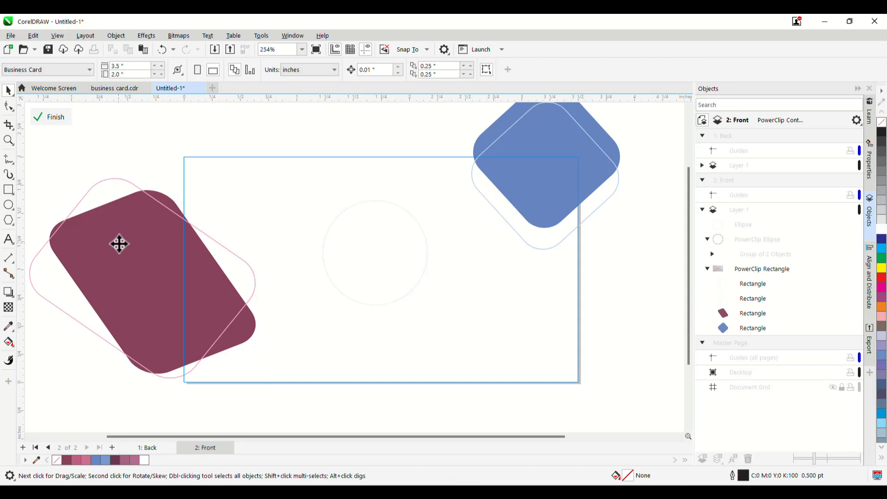
left_click(163, 204)
left_click_drag(234, 264, 248, 154)
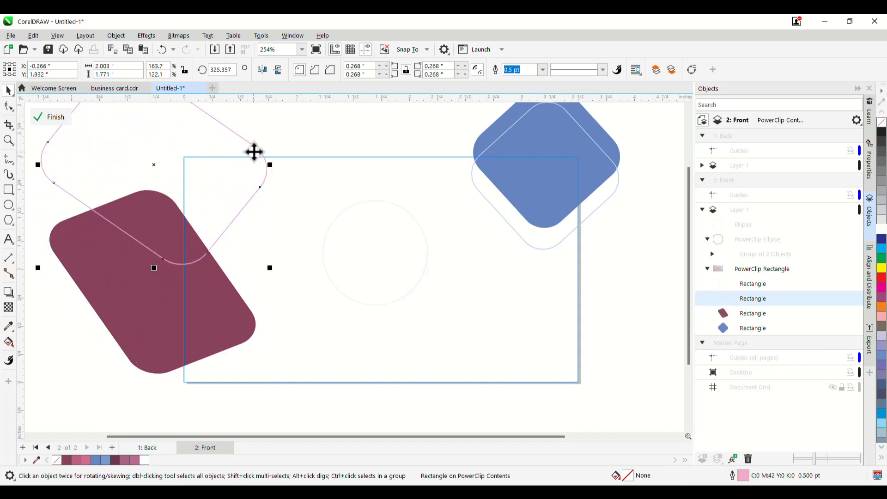
Rotate the pink outlined rectangle to about 37° and shift it to about X -0.16", Y 1.88".
scroll(255, 152, "up", 1)
scroll(255, 152, "down", 1)
left_click_drag(293, 200, 301, 234)
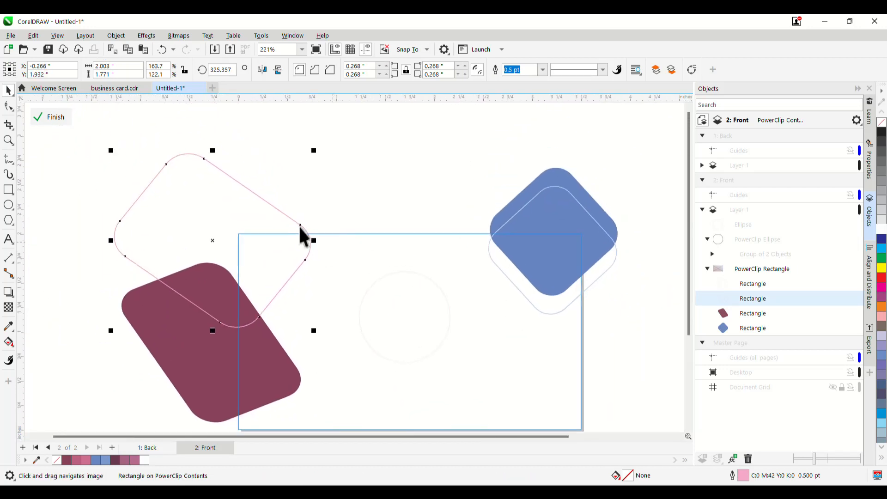
left_click(211, 160)
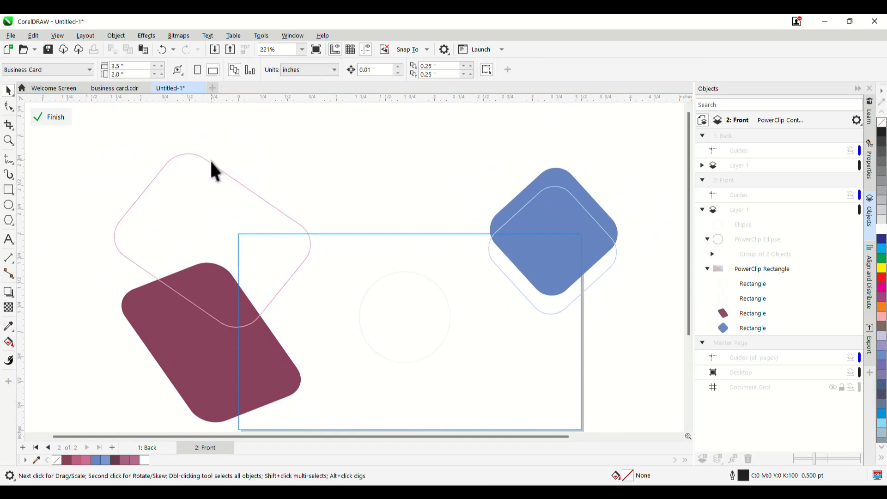
left_click(224, 176)
left_click(224, 175)
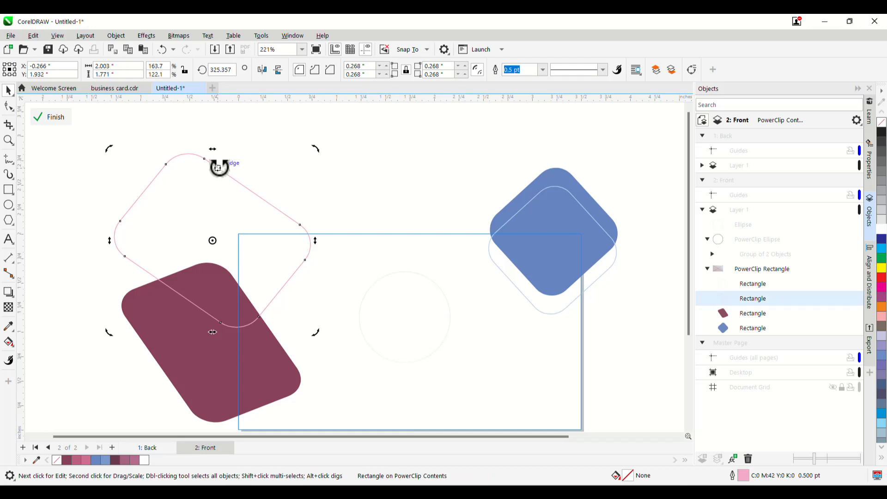
left_click_drag(220, 166, 107, 196)
mouse_move(293, 222)
left_mouse_down()
mouse_move(313, 229)
mouse_move(318, 215)
mouse_move(304, 229)
left_mouse_up()
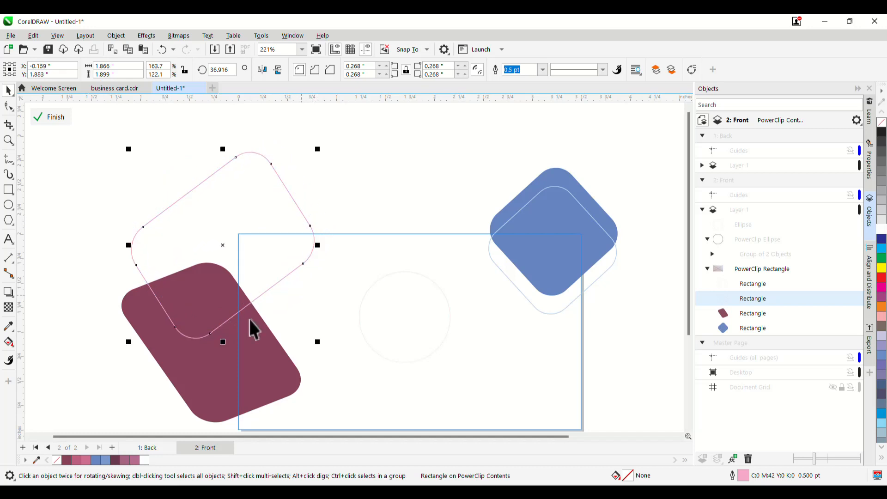
Rotate the maroon rounded rectangle to about 56° and move it over the pink outline, at about X -0.14", Y 1.87".
left_click(219, 352)
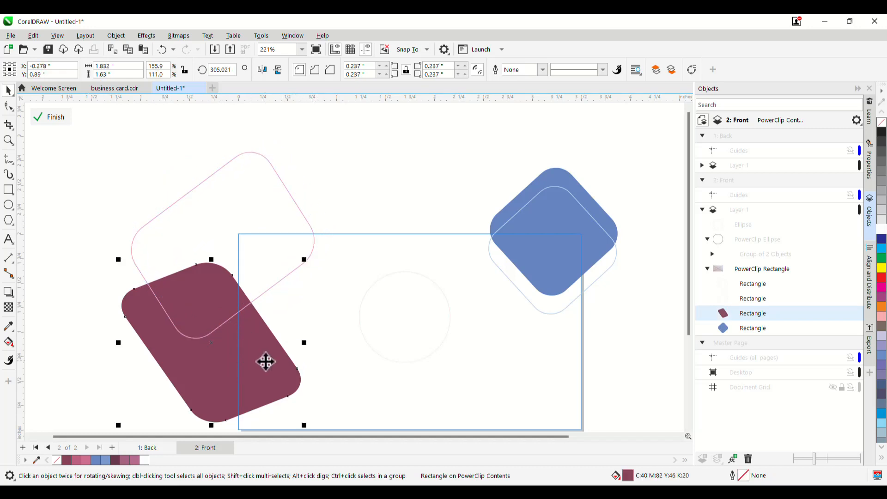
left_click(270, 357)
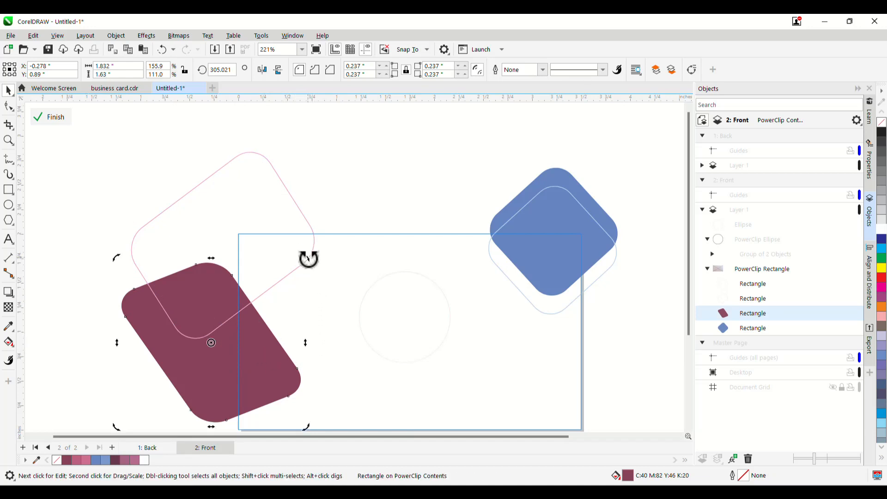
mouse_move(308, 259)
left_mouse_down()
mouse_move(252, 221)
mouse_move(152, 212)
mouse_move(93, 245)
mouse_move(77, 272)
left_mouse_up()
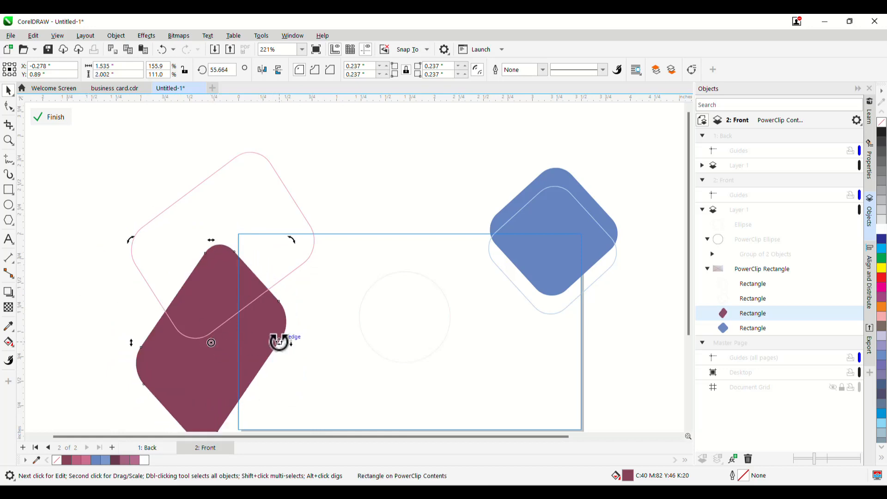
left_click_drag(279, 342, 287, 250)
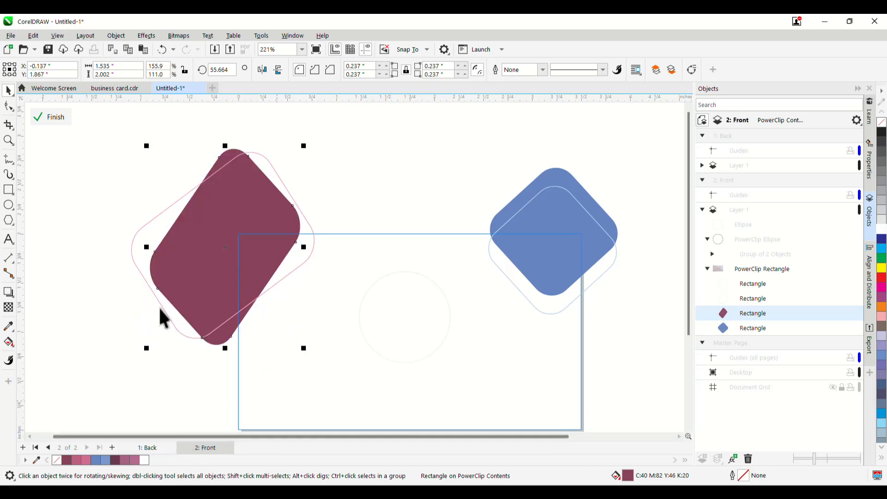
Check the corner shapes in business card.cdr, and rotate the pink outlined rectangle in Untitled-1 to about 24°.
left_click(122, 90)
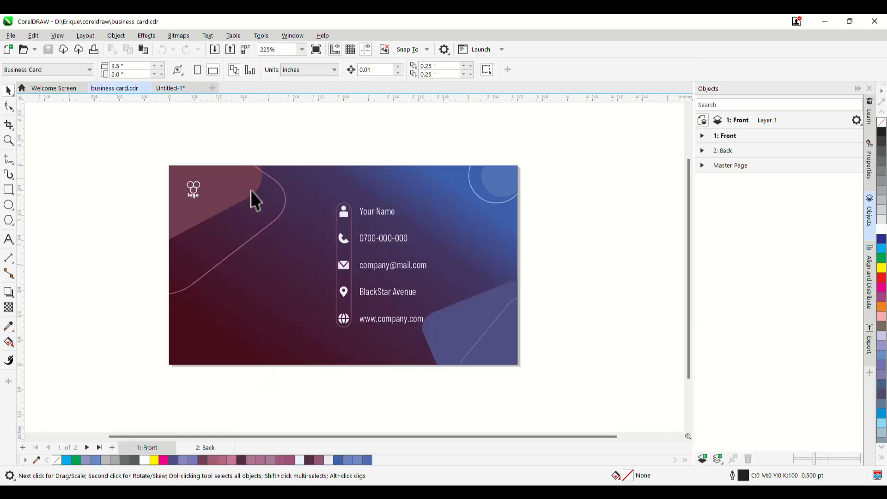
left_click(187, 90)
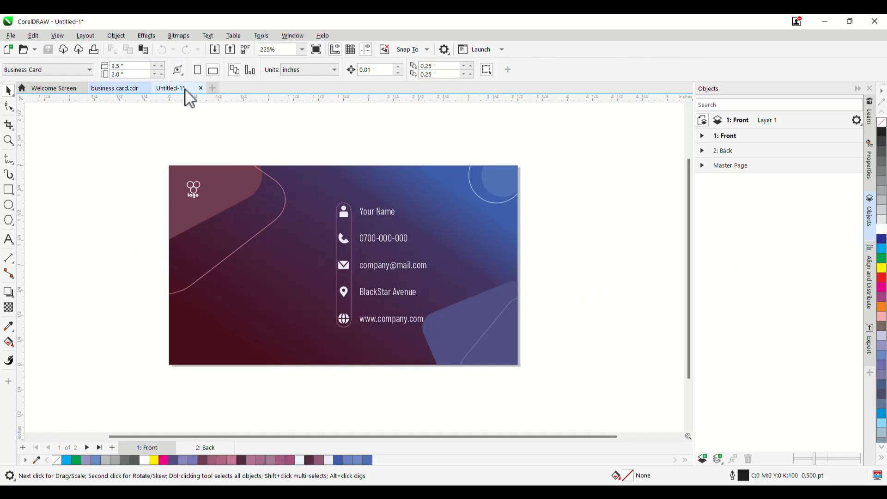
left_click(245, 234)
left_click(200, 251, "alt")
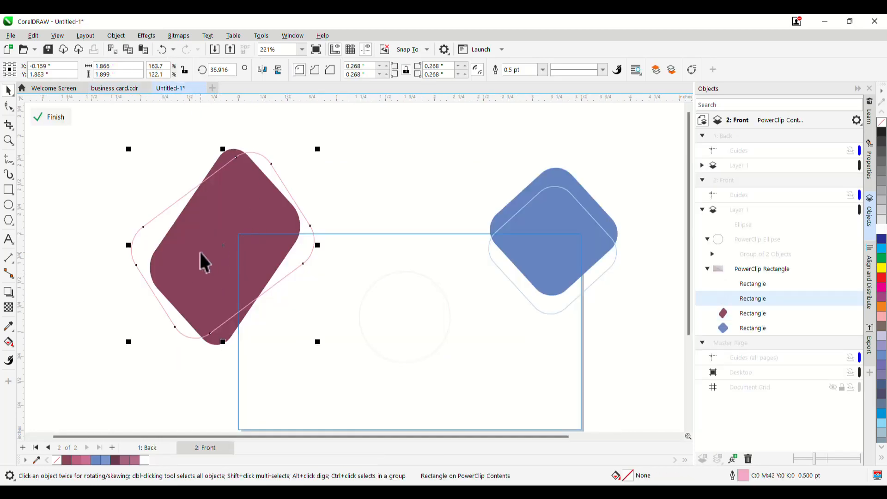
left_click(263, 178)
left_click_drag(318, 146, 356, 173)
left_click(227, 199)
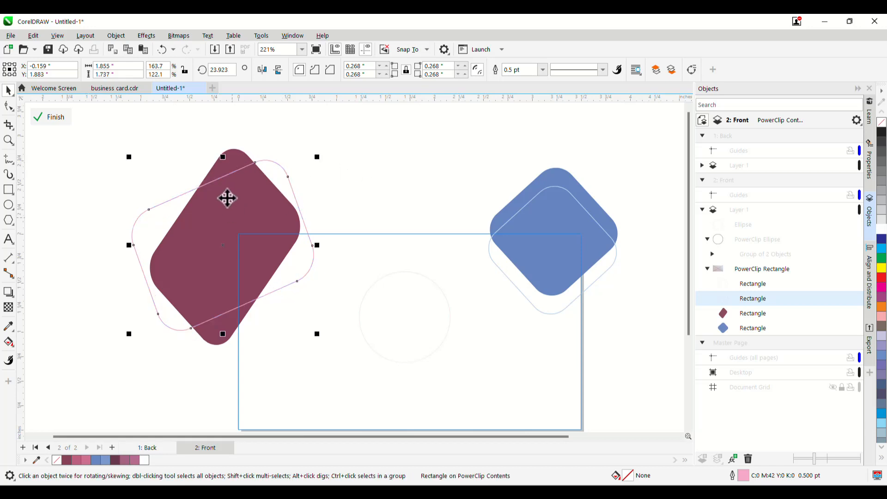
Rotate the maroon rounded rectangle to about 10°.
left_click(220, 165)
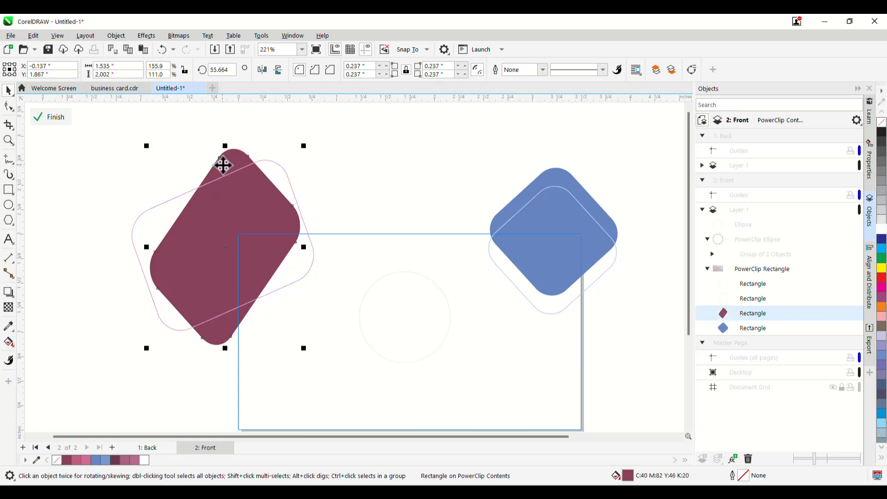
left_click(223, 165)
left_click_drag(306, 143, 348, 237)
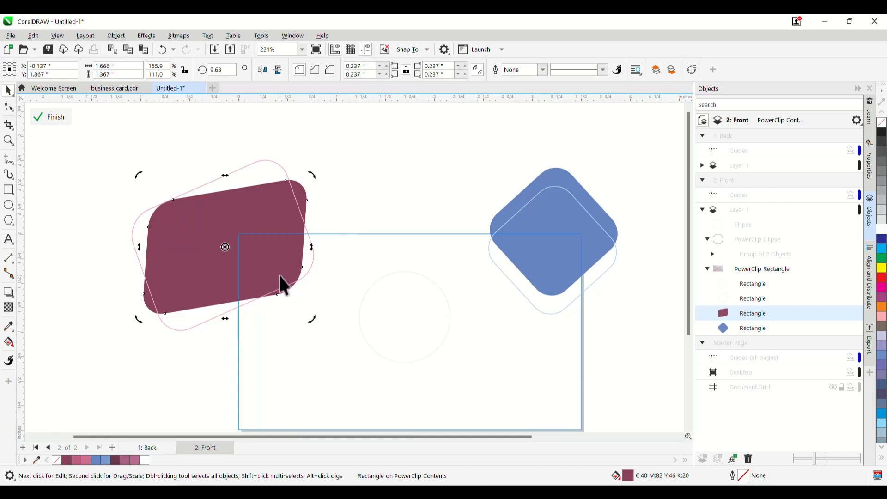
scroll(279, 275, "up", 2)
Compare with business card.cdr again and move the pink outlined rectangle in Untitled-1 to about X -0.09", Y 1.70".
left_click(129, 90)
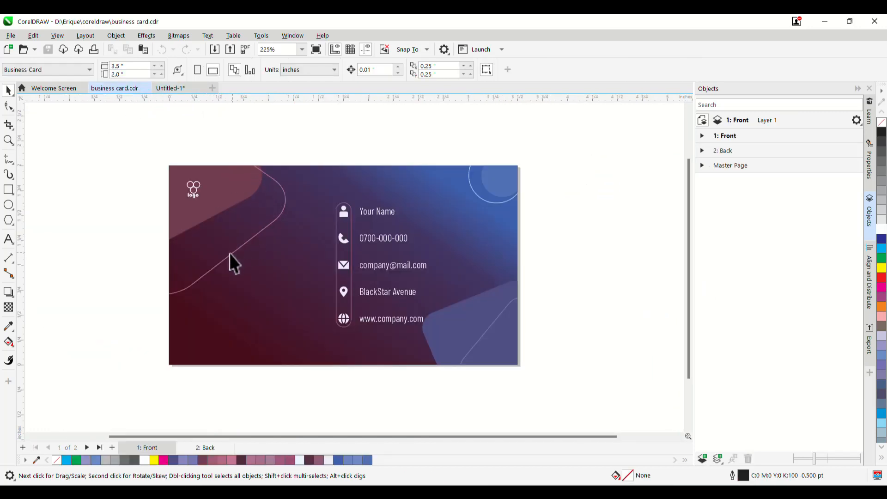
left_click(187, 91)
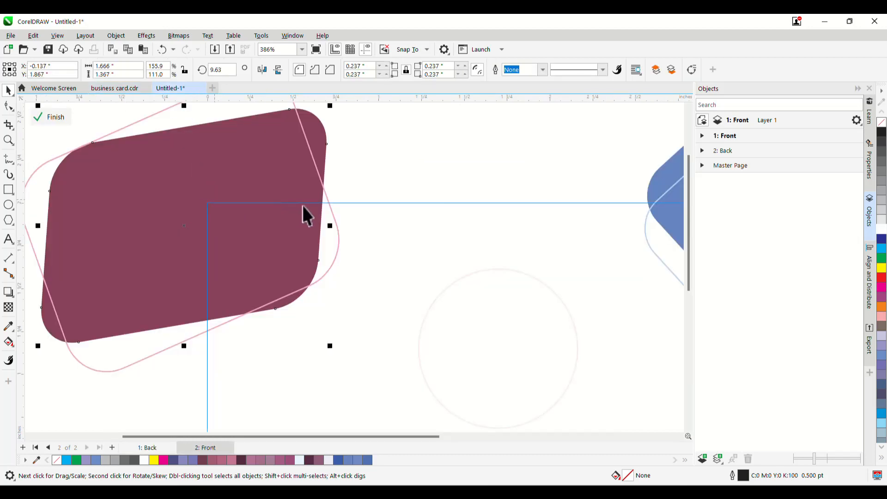
scroll(336, 215, "down", 1)
left_click(168, 130)
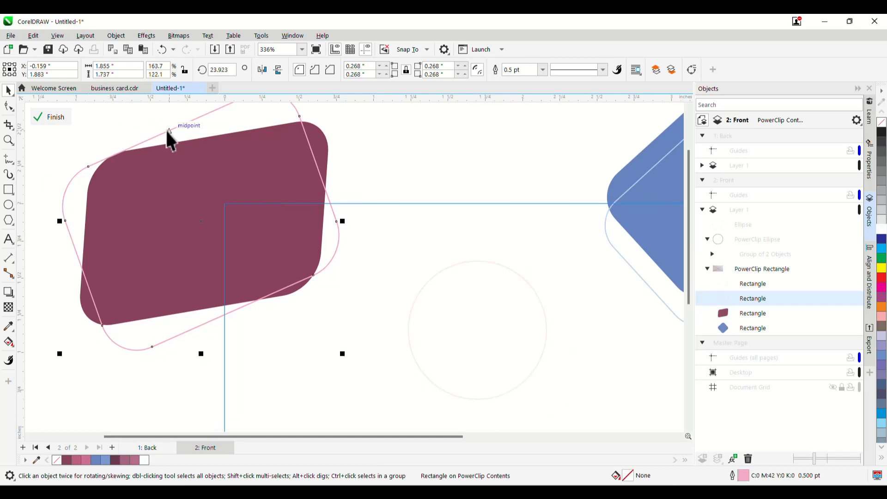
left_click_drag(185, 146, 209, 146)
left_click(267, 246)
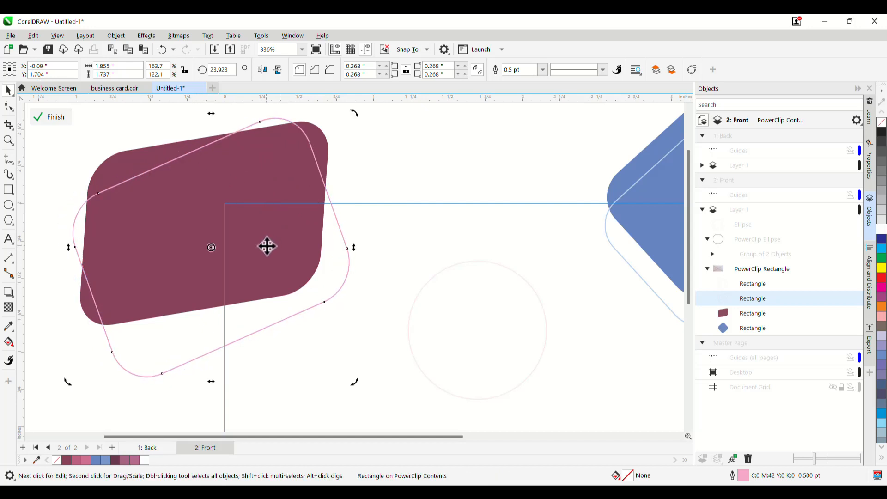
Rotate the maroon rounded rectangle to about 16° and shift it inside the pink outline, at about X -0.09", Y 1.78".
left_click(145, 159)
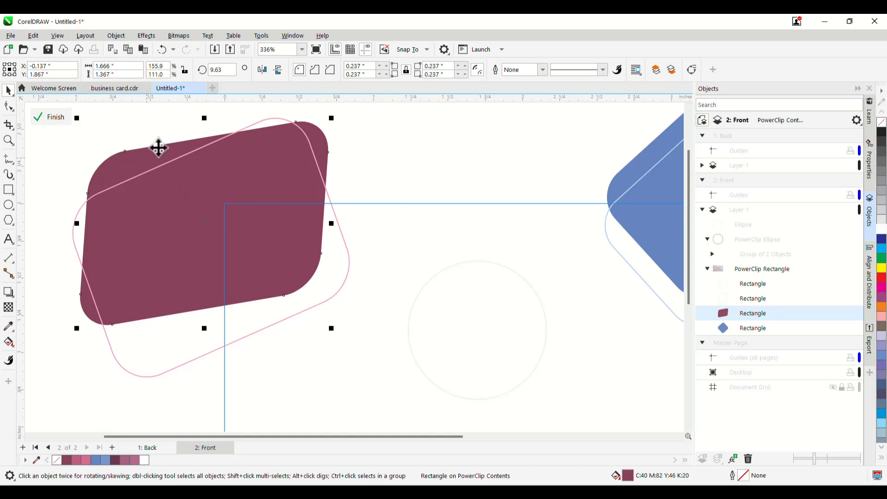
left_click(158, 147)
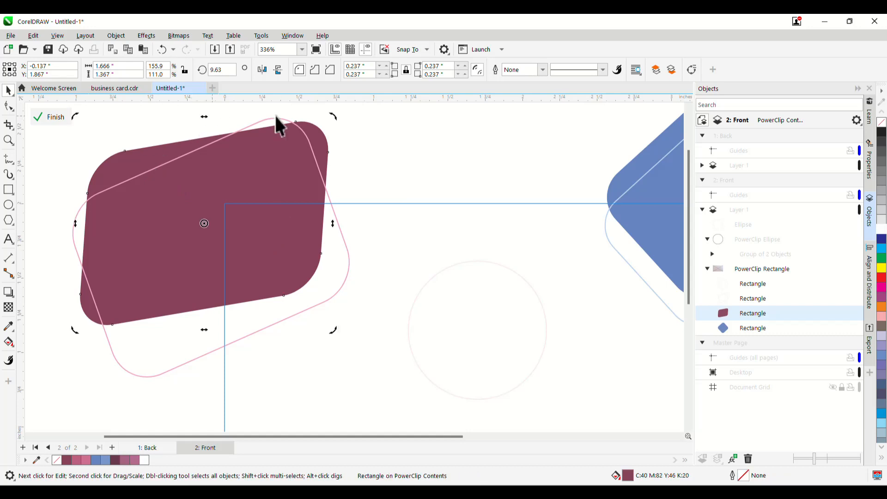
left_click_drag(337, 113, 317, 111)
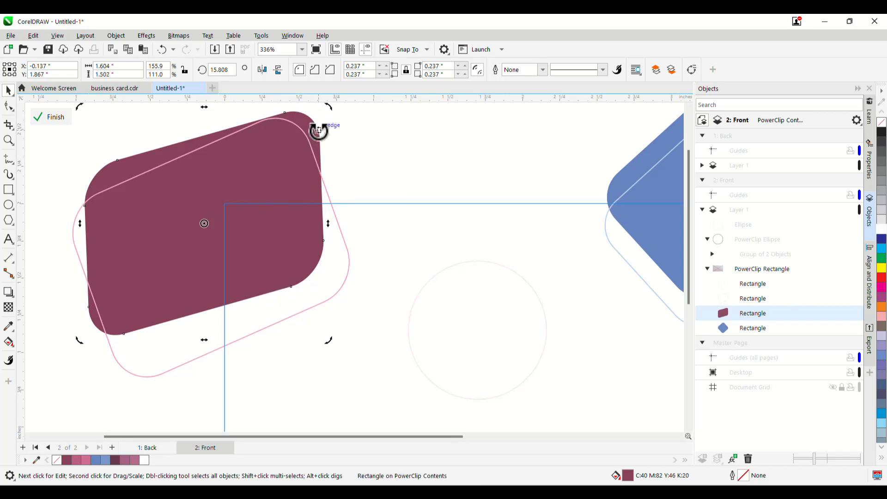
left_click_drag(309, 125, 323, 146)
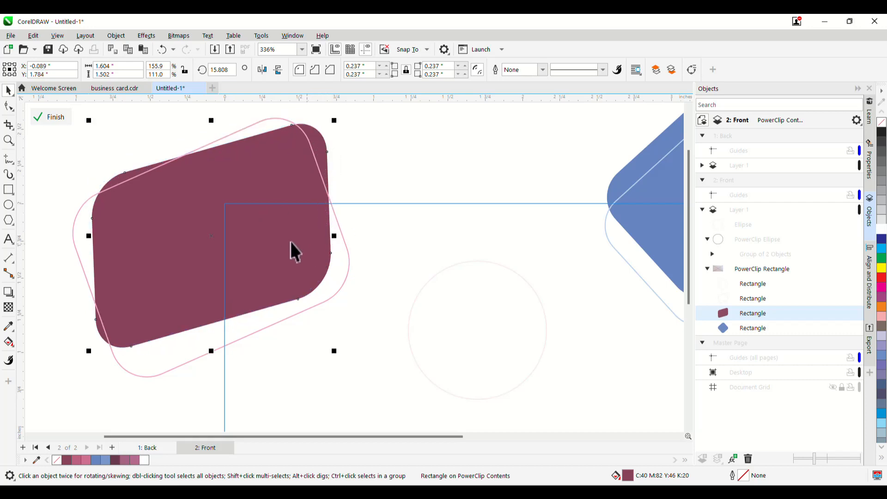
Move the blue rounded rectangle and its light-blue outlined copy together to the card's lower-right corner, at about X 3.45", Y 0.30".
left_click_drag(362, 201, 229, 159)
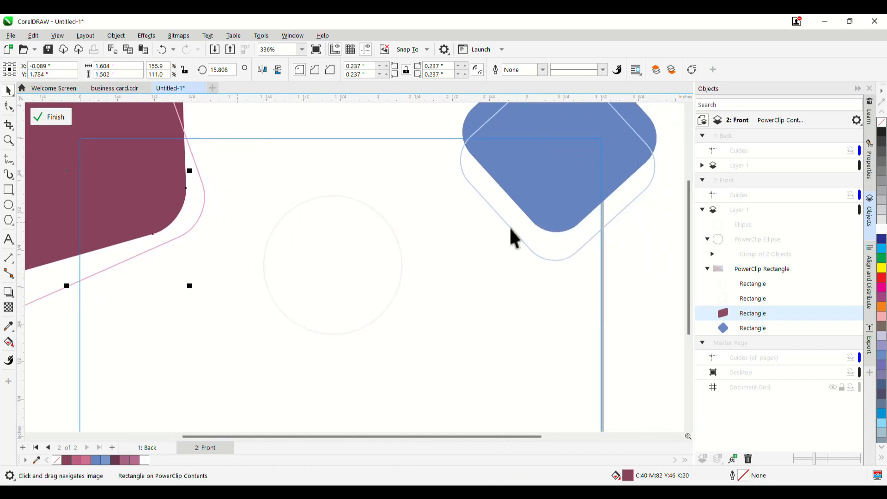
left_click_drag(511, 238, 402, 260)
left_click(423, 215)
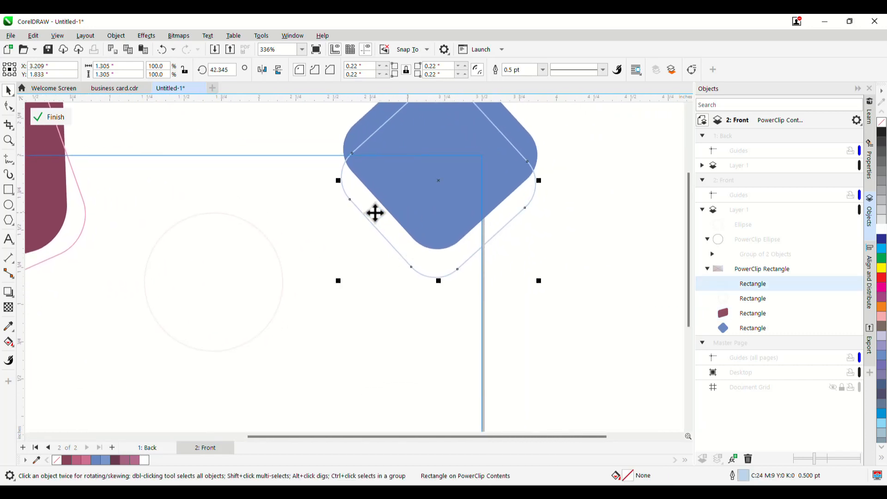
scroll(349, 203, "down", 2)
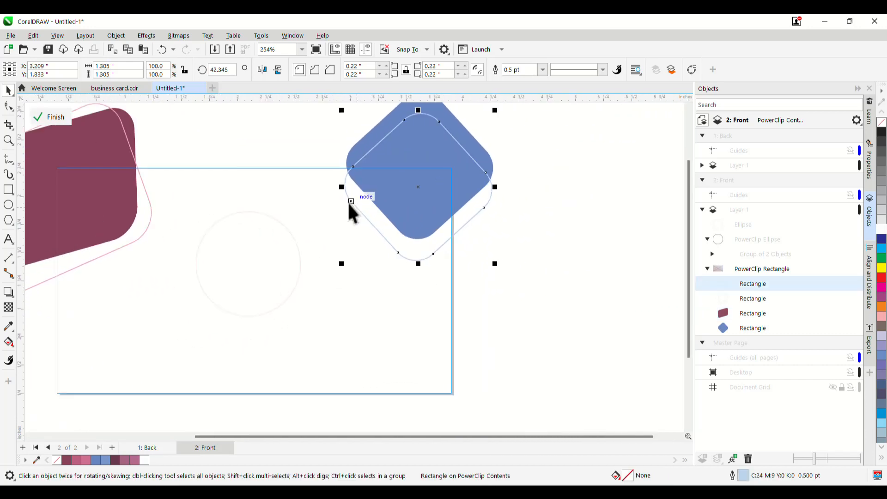
left_click(376, 137, "shift")
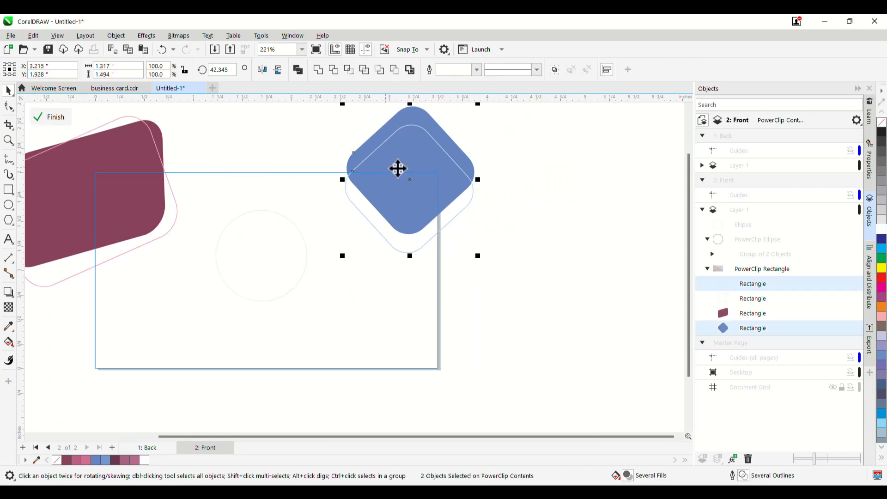
left_click_drag(401, 174, 425, 334)
scroll(464, 348, "up", 1)
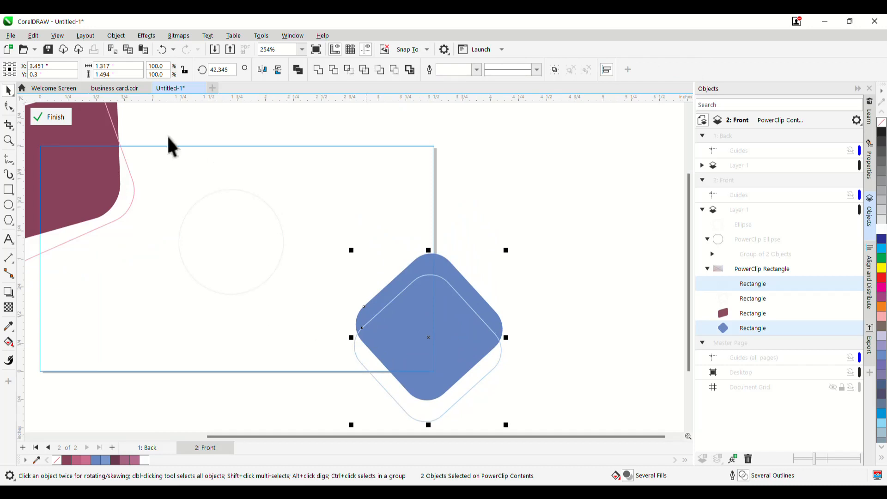
Check the lower-right shapes in business card.cdr, and rotate both blue rectangles in Untitled-1 together to about 33°.
left_click(123, 90)
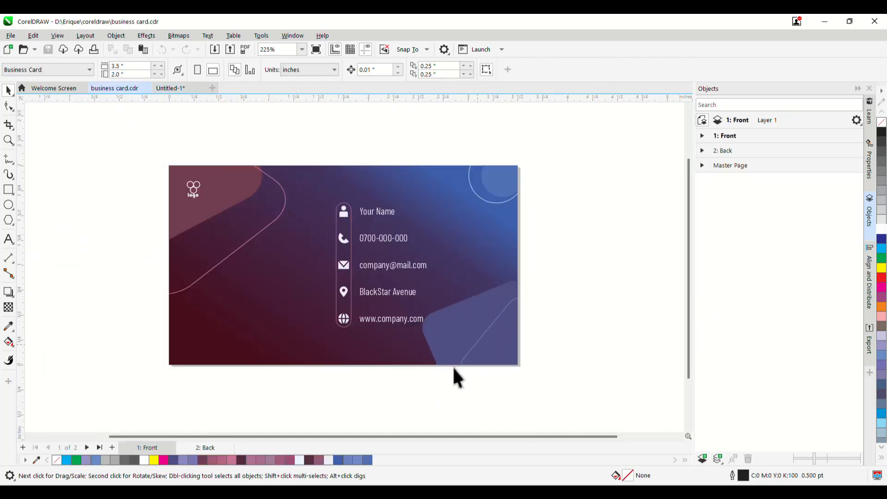
left_click(192, 91)
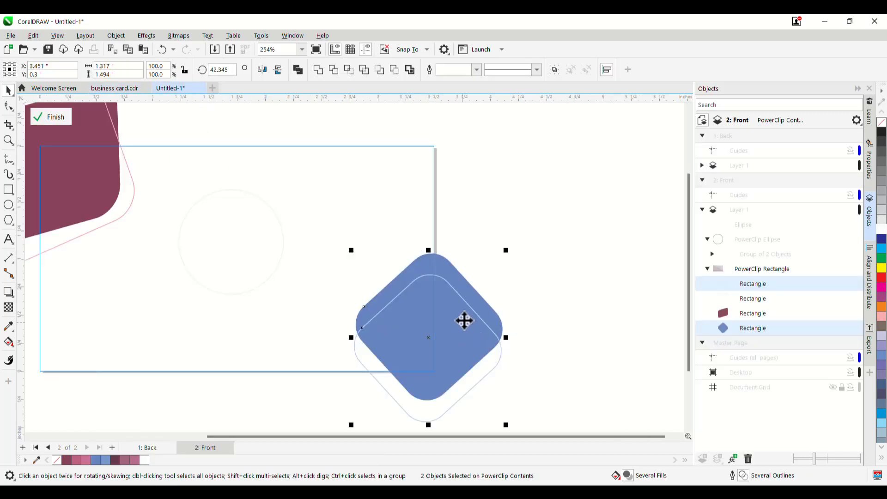
left_click(470, 303)
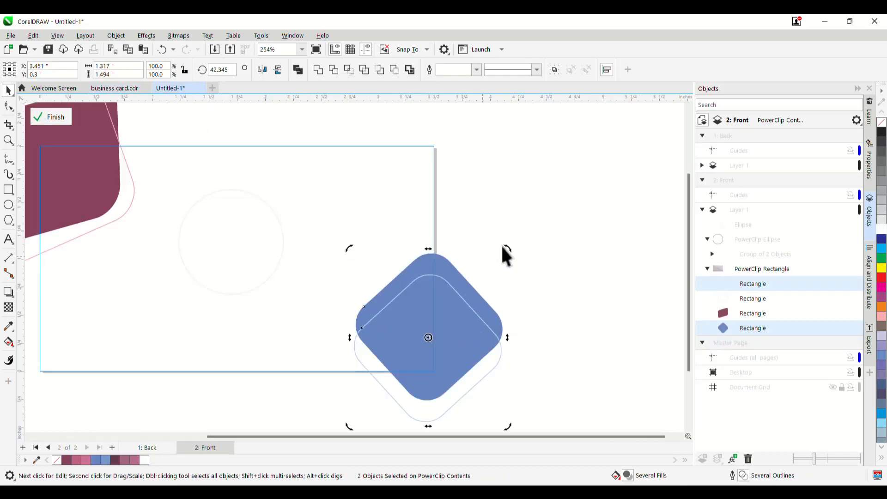
mouse_move(514, 252)
left_mouse_down()
mouse_move(543, 294)
mouse_move(529, 258)
left_mouse_up()
left_click(516, 300)
Rotate the light-blue outlined rectangle alone to about 58° and stretch it to about 1.46" wide by 1.73" high.
left_click(475, 315)
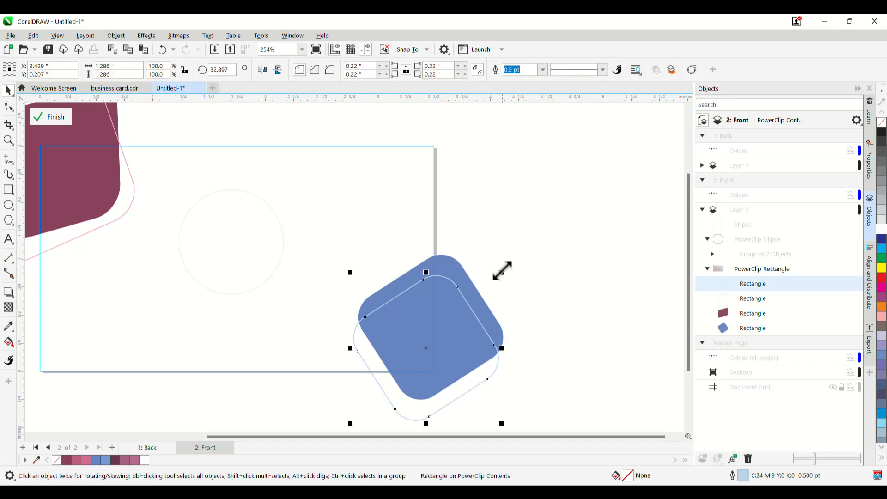
left_click(476, 311)
left_click_drag(500, 274, 472, 213)
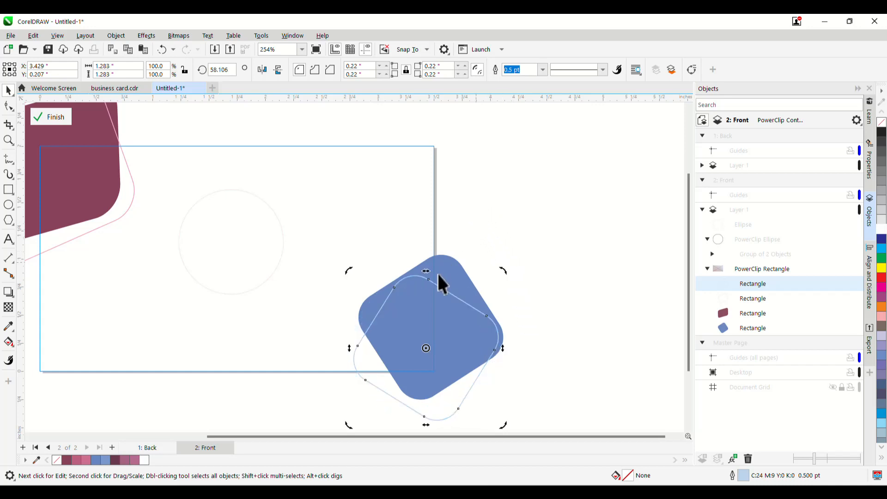
left_click(460, 298)
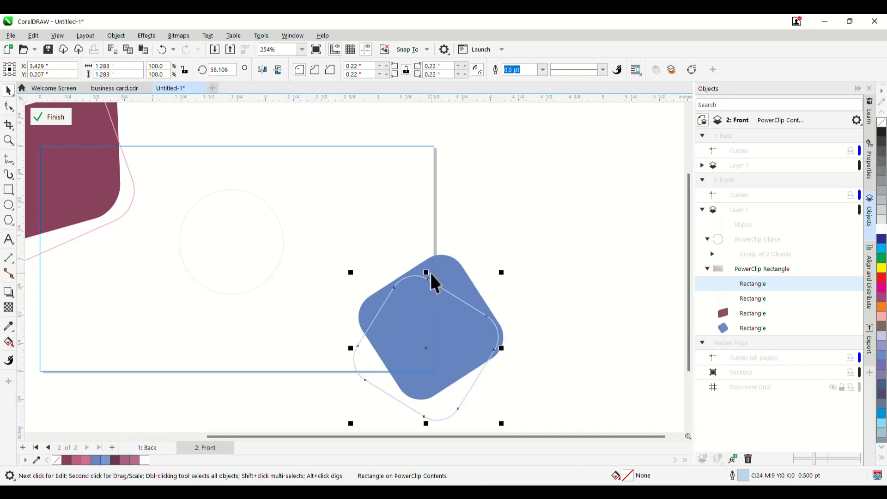
left_click_drag(424, 273, 449, 252)
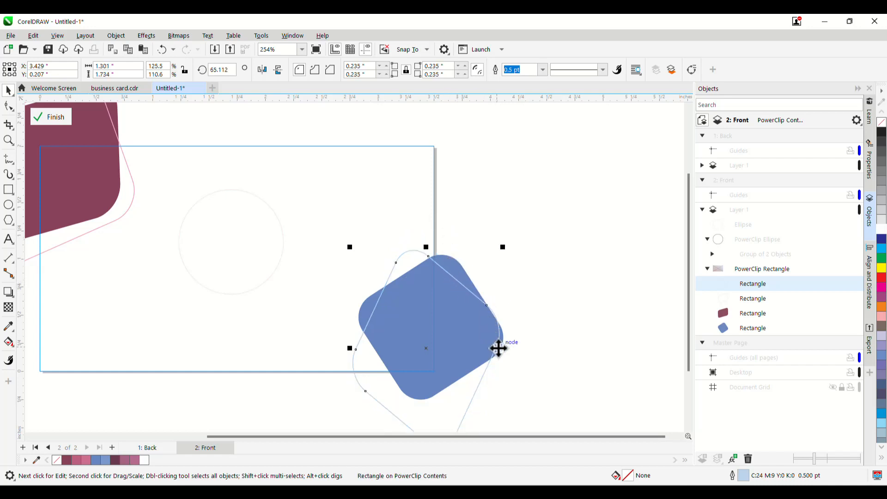
left_click_drag(504, 348, 521, 352)
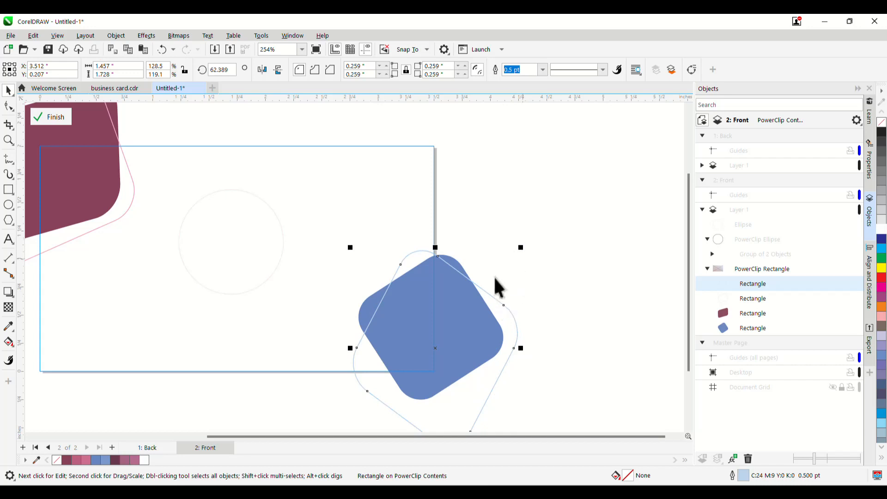
Rotate the light-blue outlined rectangle to about 50° and move it down to about X 3.56", Y -0.04".
left_click(489, 294)
left_click(489, 294)
left_click_drag(523, 243, 531, 277)
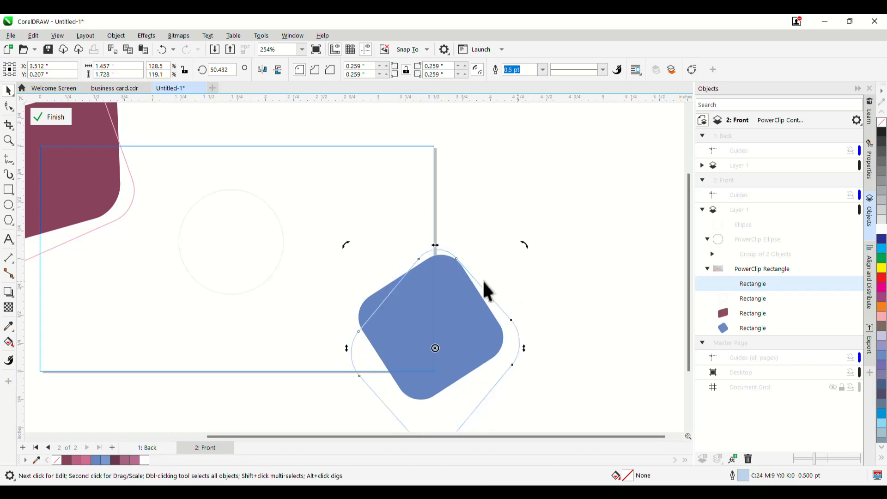
left_click_drag(459, 296, 459, 326)
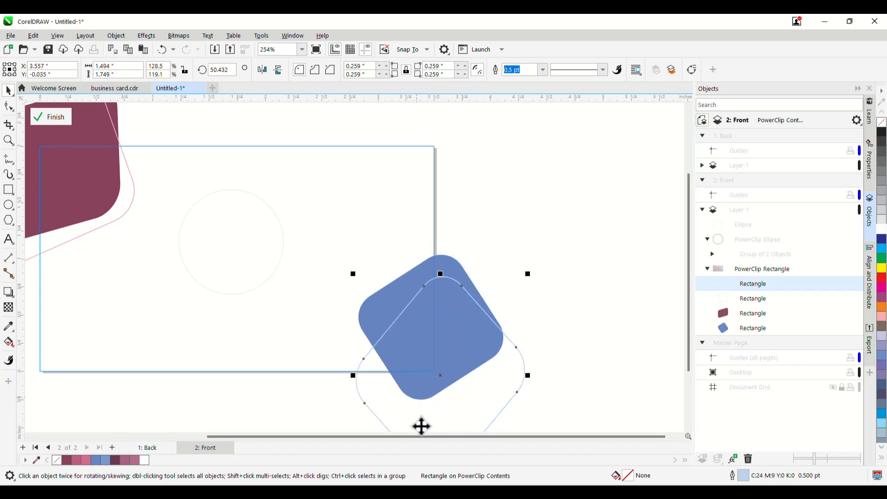
Compare with business card.cdr again and shift the filled blue rectangle in Untitled-1 to about X 3.48", Y 0.25".
left_click(135, 88)
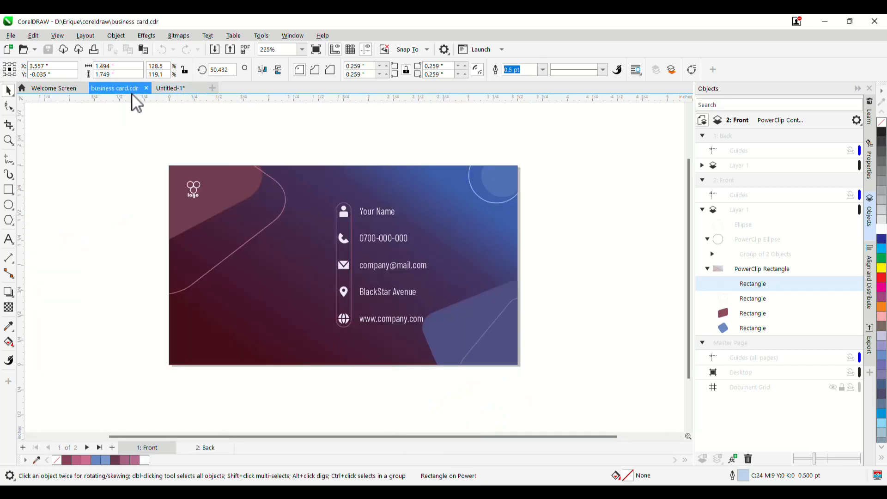
left_click(178, 89)
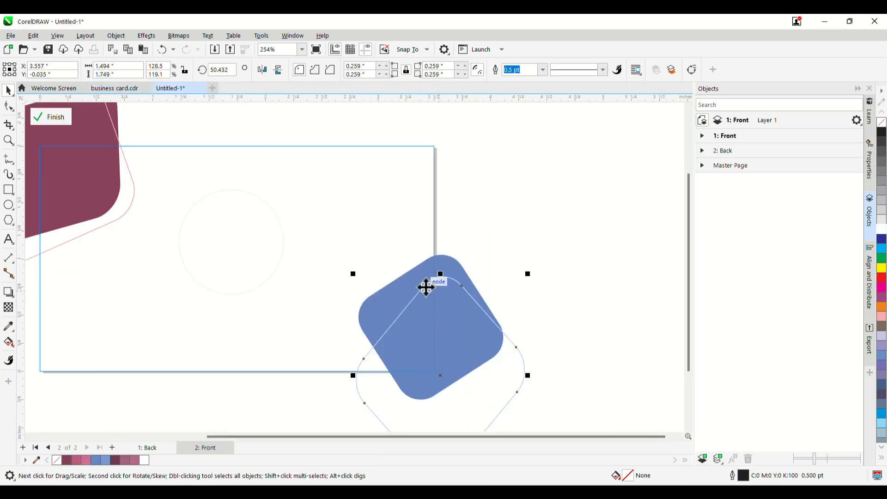
left_click(400, 297)
left_click_drag(401, 297, 403, 312)
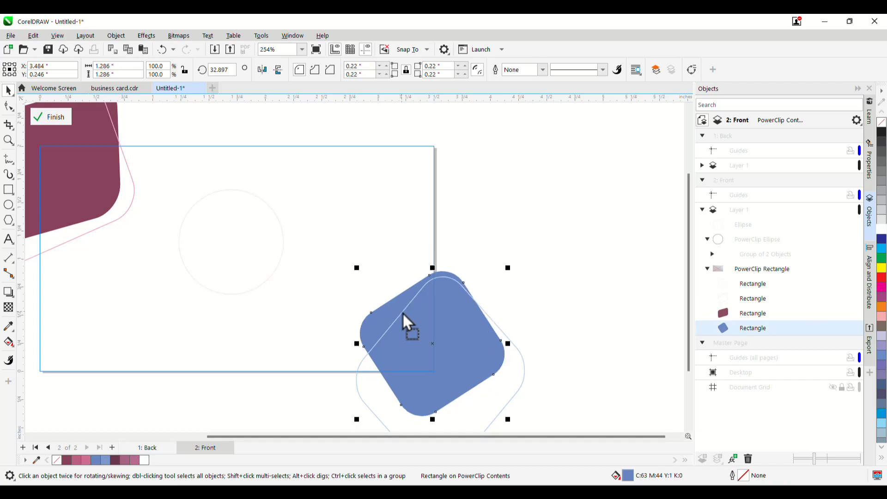
left_click(463, 248)
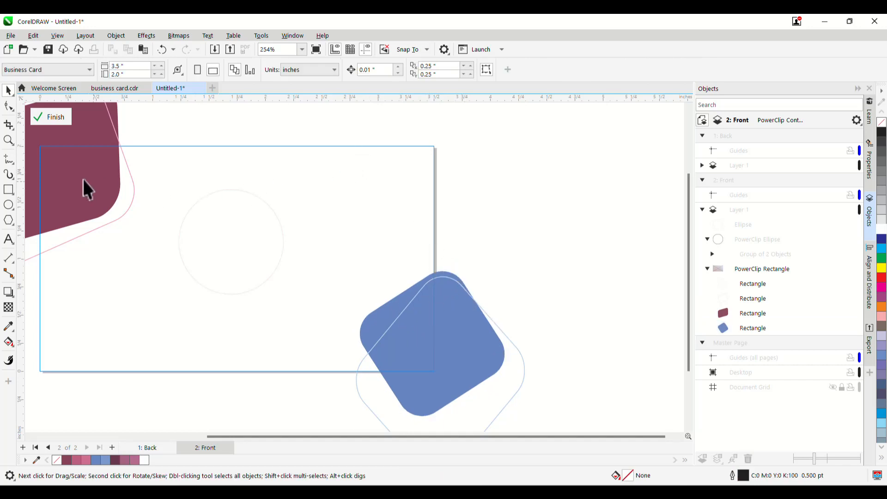
Draw an ellipse about 0.68" by 0.71" above the blue rectangle, and place a duplicate at about X 2.67", Y 1.48".
left_click(8, 205)
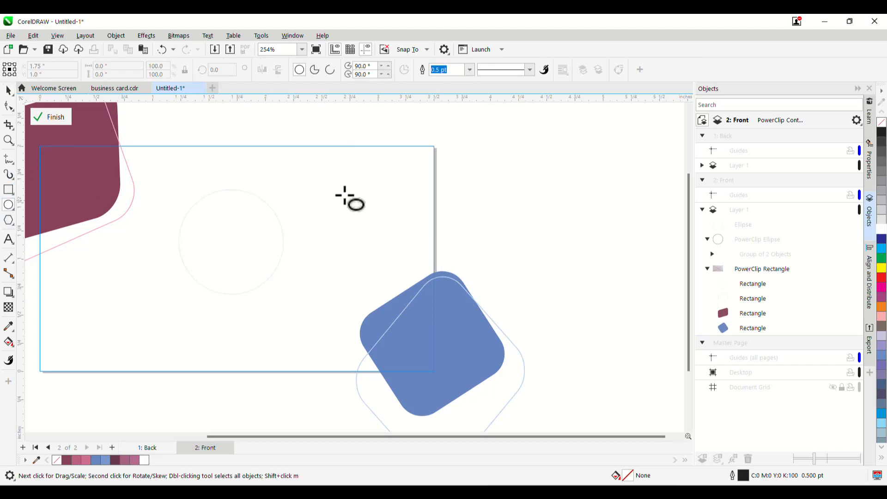
left_click_drag(337, 183, 415, 265)
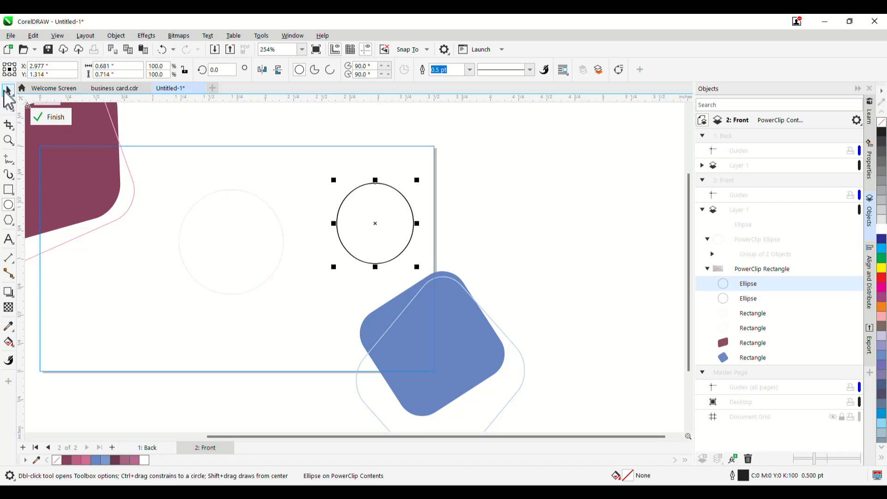
left_click(8, 91)
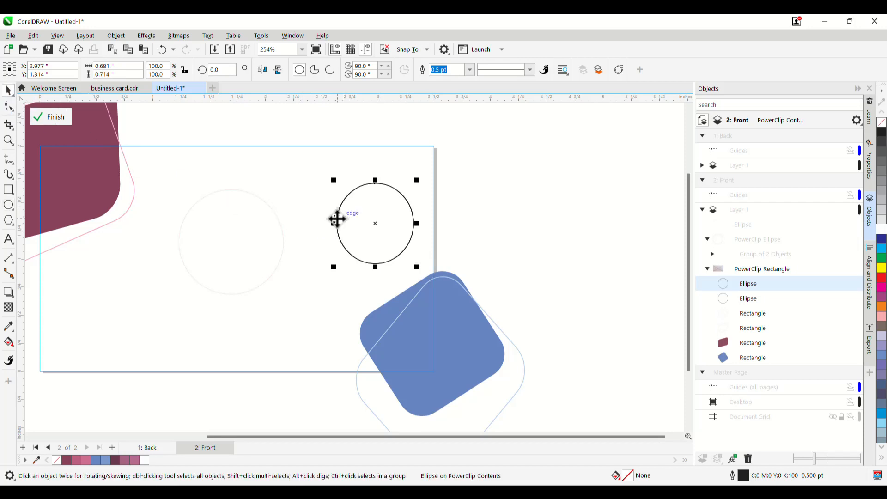
left_click_drag(337, 220, 302, 201)
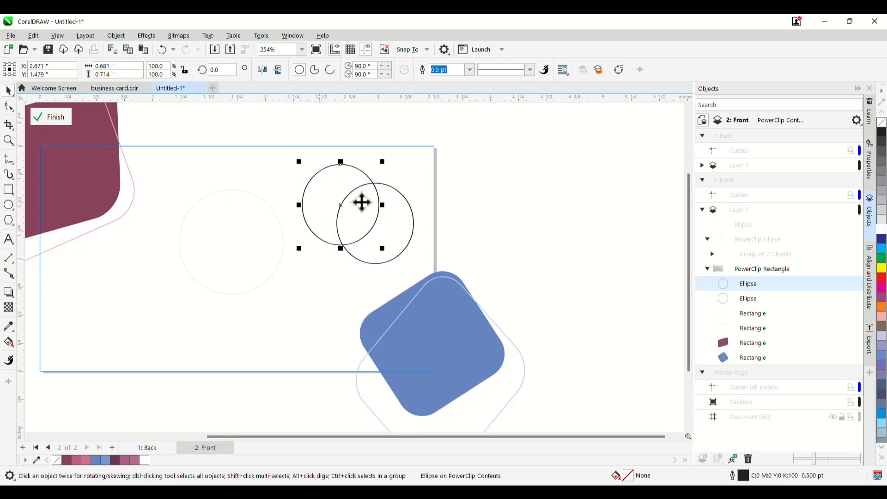
Enlarge the duplicate ellipse to about 0.98" by 1.03" over the card's upper-right corner, and move the smaller ellipse inside it.
left_click_drag(382, 161, 507, 123)
left_click_drag(356, 187, 408, 158)
left_click(402, 249)
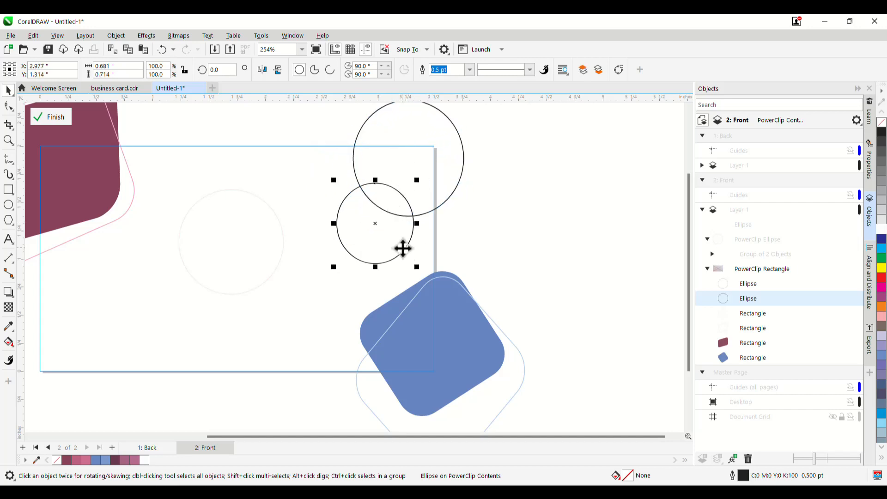
left_click_drag(403, 249, 446, 191)
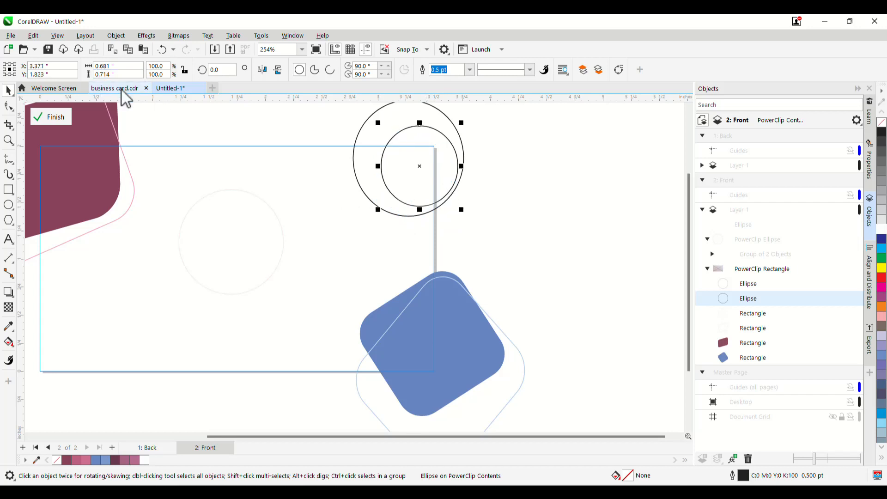
Check the corner circles in business card.cdr, and remove the outline of the larger ellipse in Untitled-1.
left_click(119, 87)
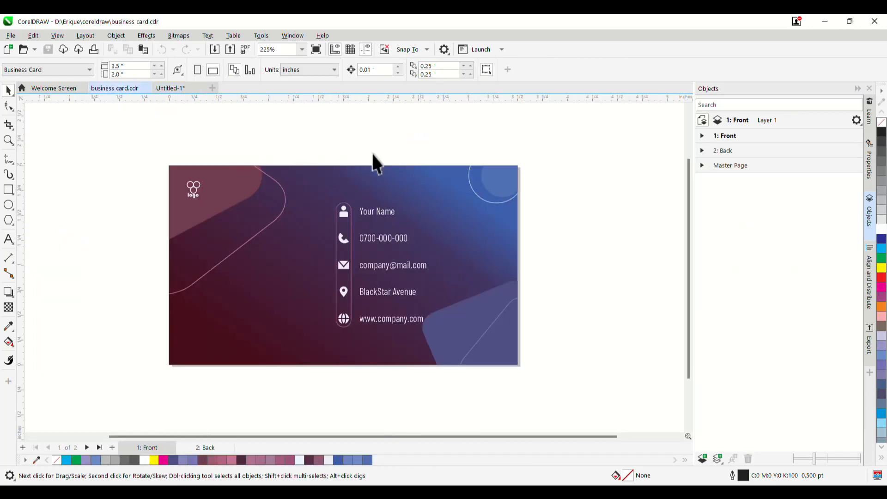
left_click(183, 92)
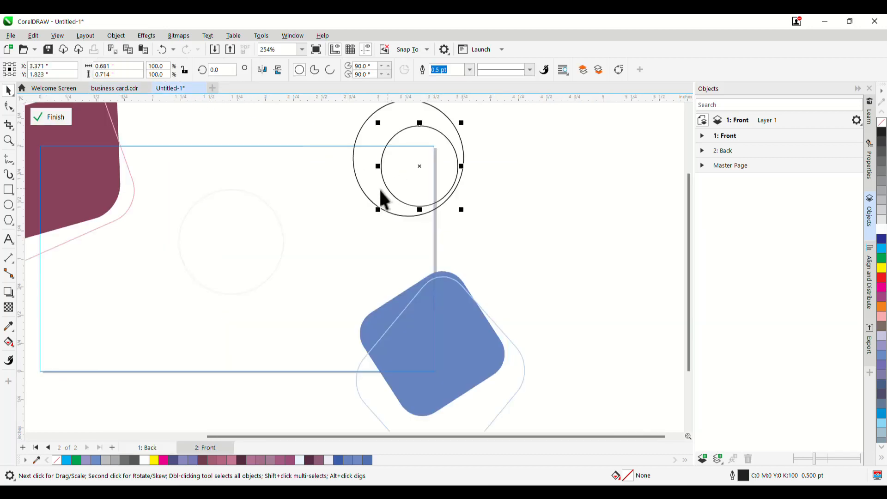
left_click(372, 202)
left_click(390, 186)
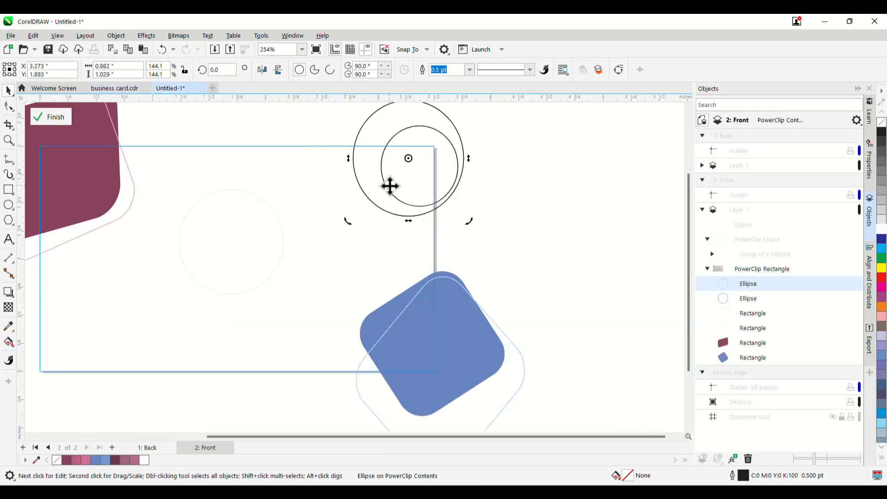
left_click(117, 91)
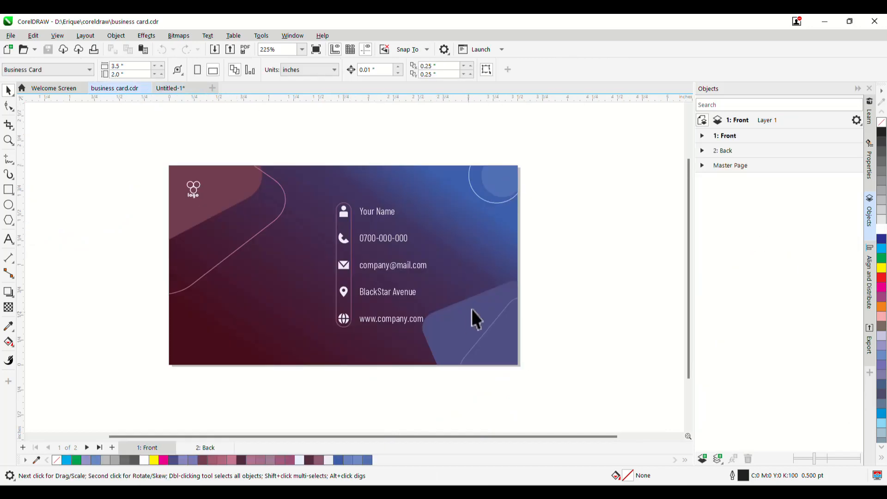
left_click(175, 89)
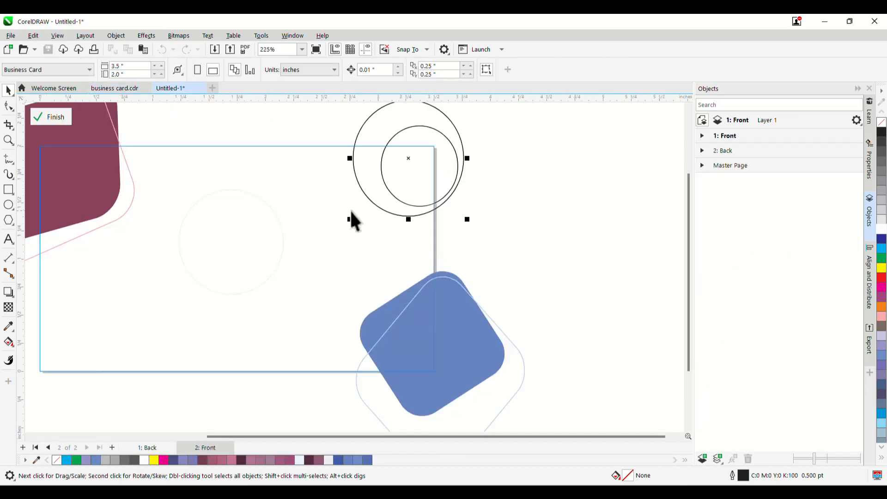
left_click(390, 187)
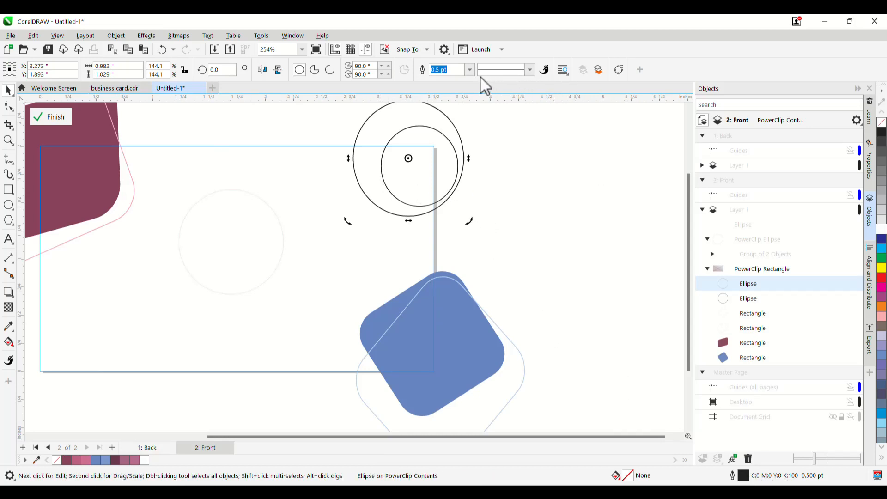
left_click(468, 70)
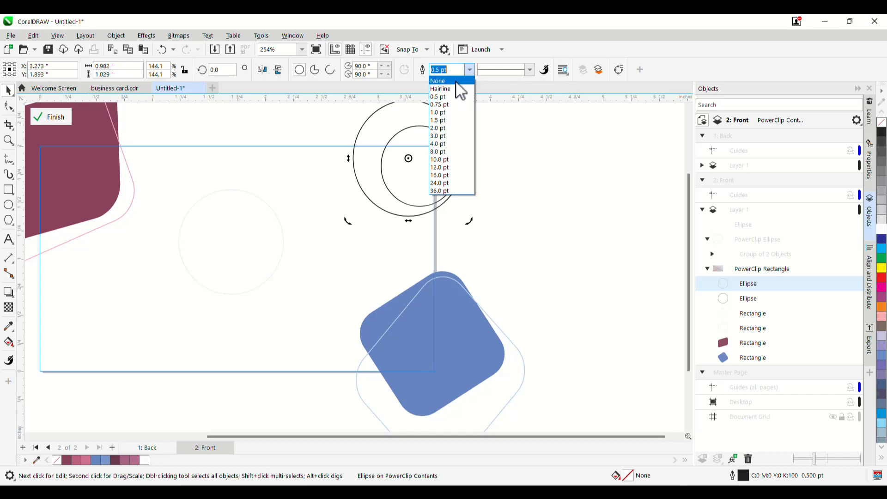
left_click(443, 81)
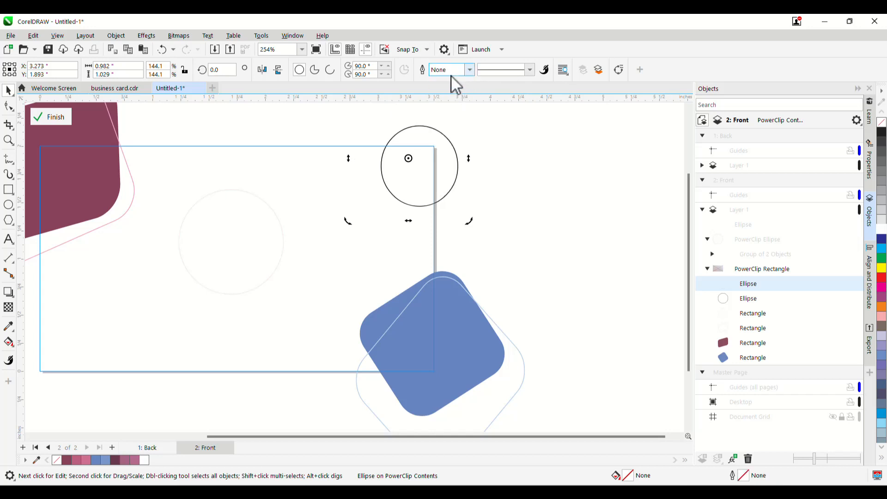
Fill the larger corner ellipse with a lighter tint sampled from the blue rectangle, C55 M36 Y0 K0.
double_click(628, 476)
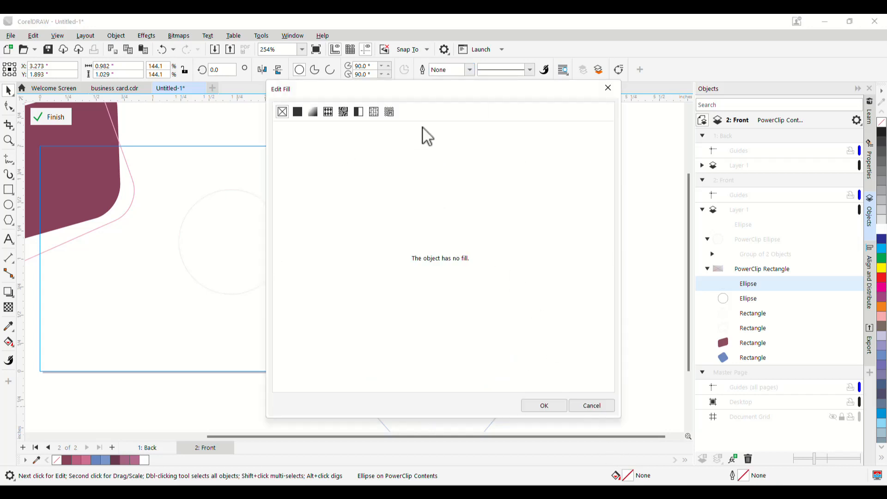
left_click_drag(422, 92, 626, 110)
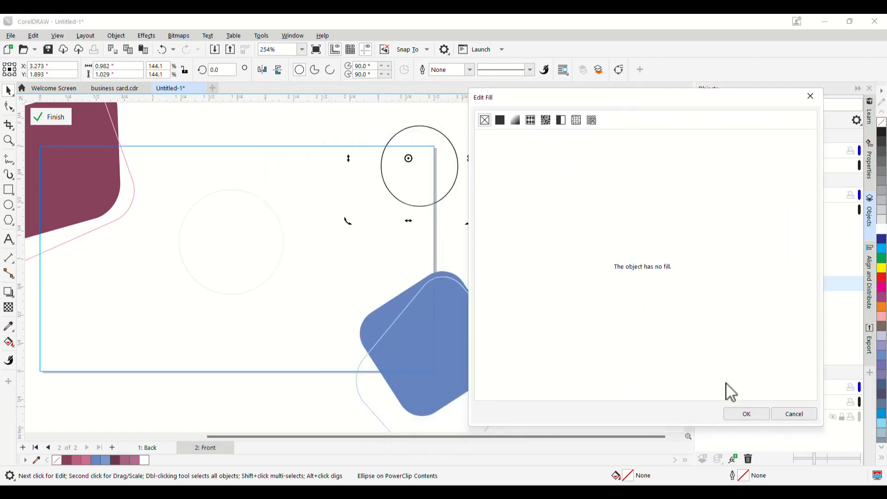
left_click(501, 122)
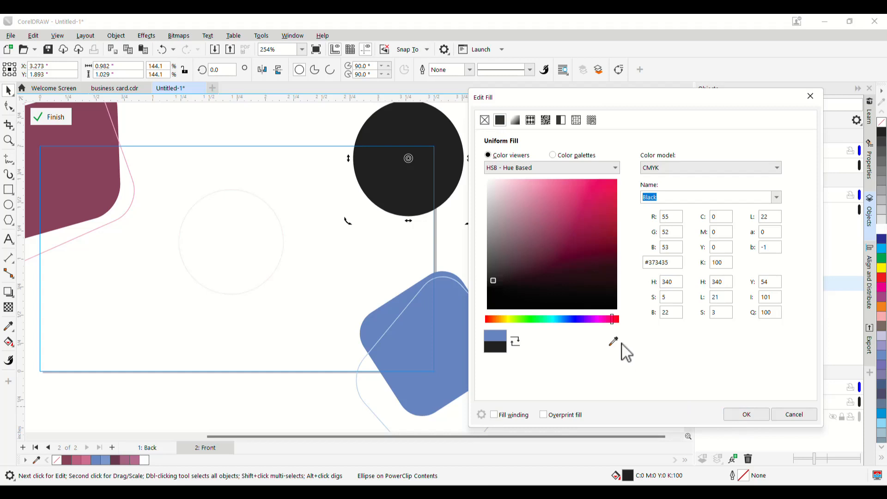
left_click(618, 345)
left_click(428, 315)
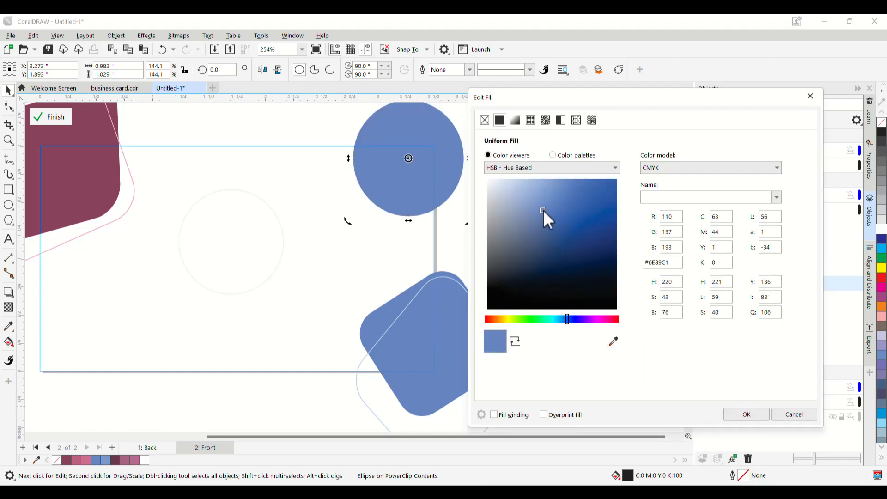
left_click_drag(544, 210, 542, 199)
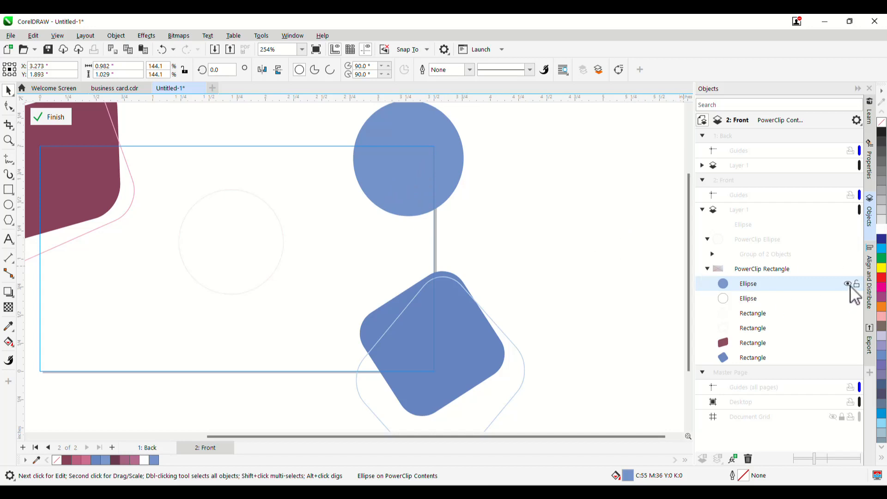
left_click(850, 287)
left_click(850, 287)
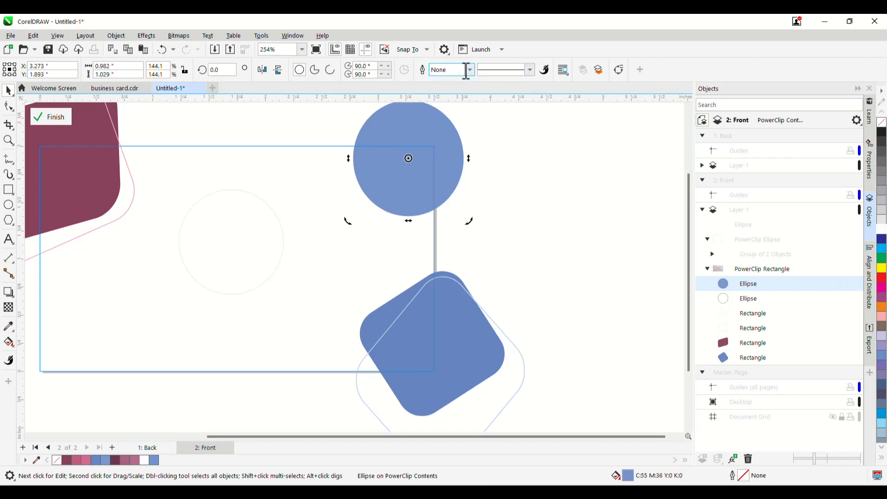
Give the larger corner ellipse a 0.5 pt outline and remove its fill.
left_click(469, 70)
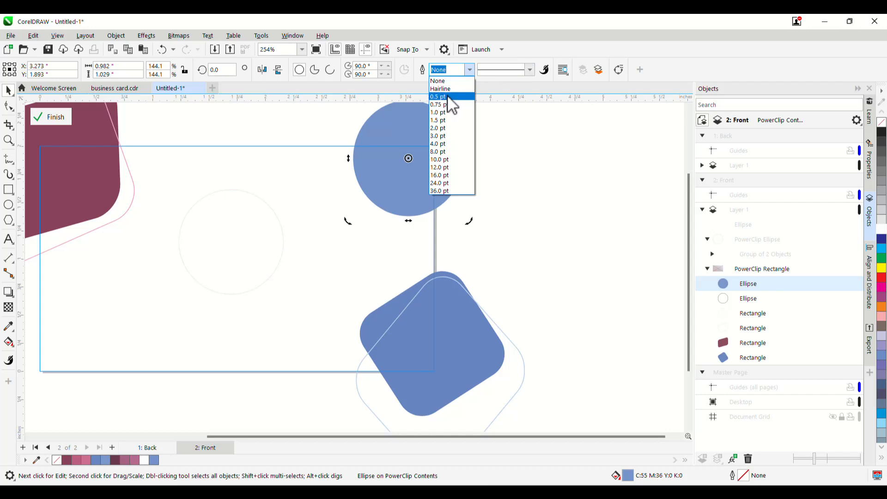
left_click(446, 97)
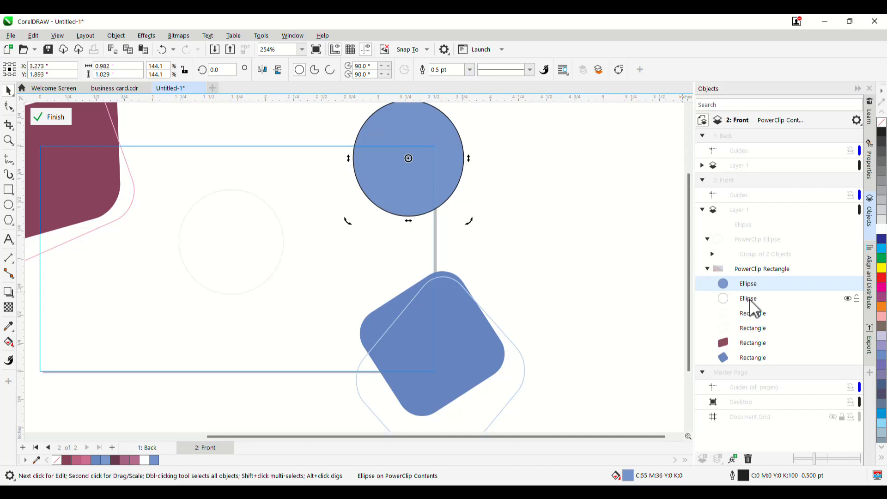
double_click(629, 476)
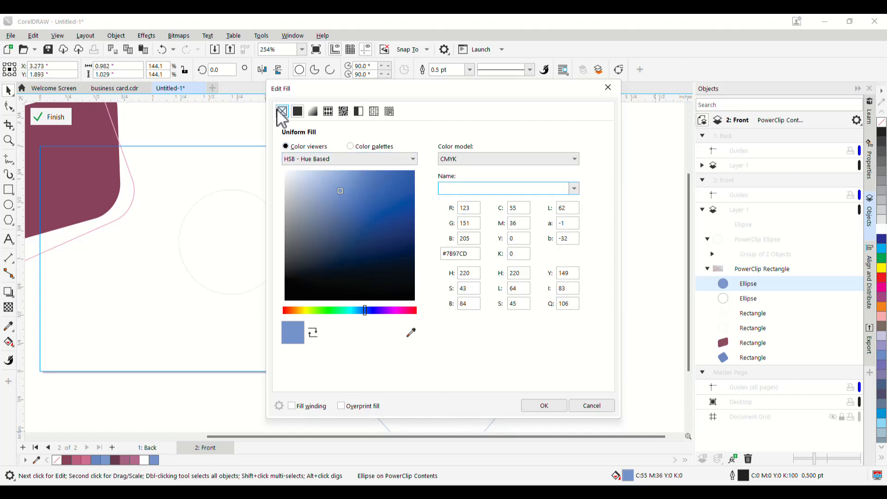
left_click(282, 111)
left_click(559, 406)
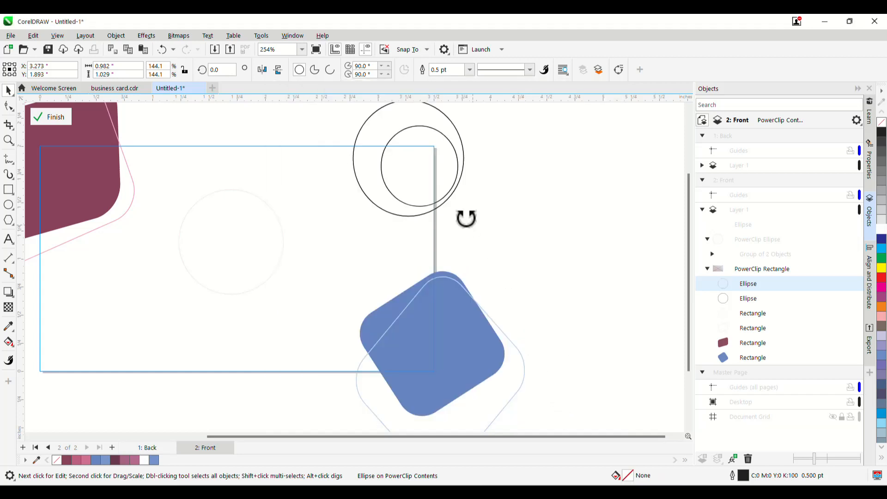
left_click(403, 200)
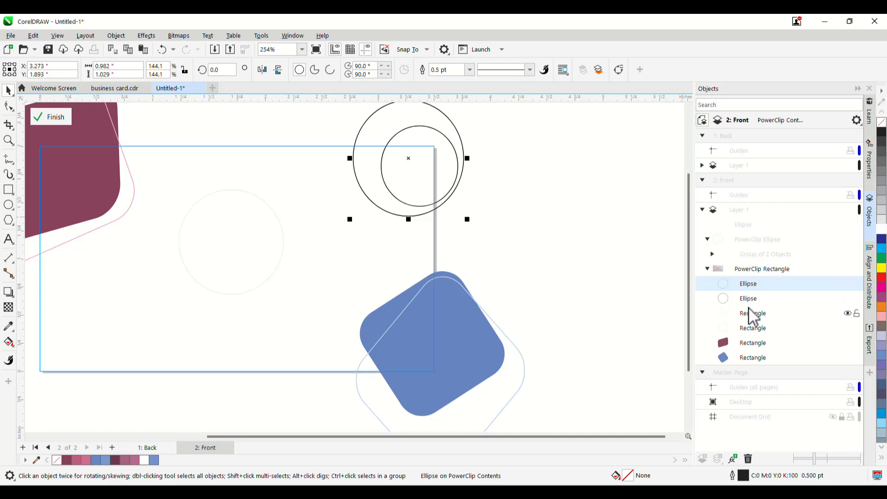
Fill the smaller corner ellipse with a uniform lighter tint sampled from the blue rectangle, C52 M33 Y0 K0.
left_click(847, 299)
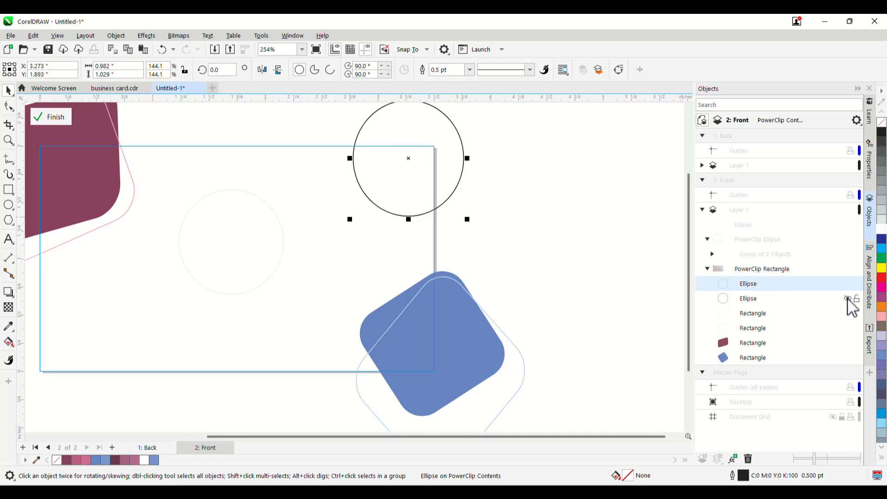
left_click(848, 298)
left_click(764, 299)
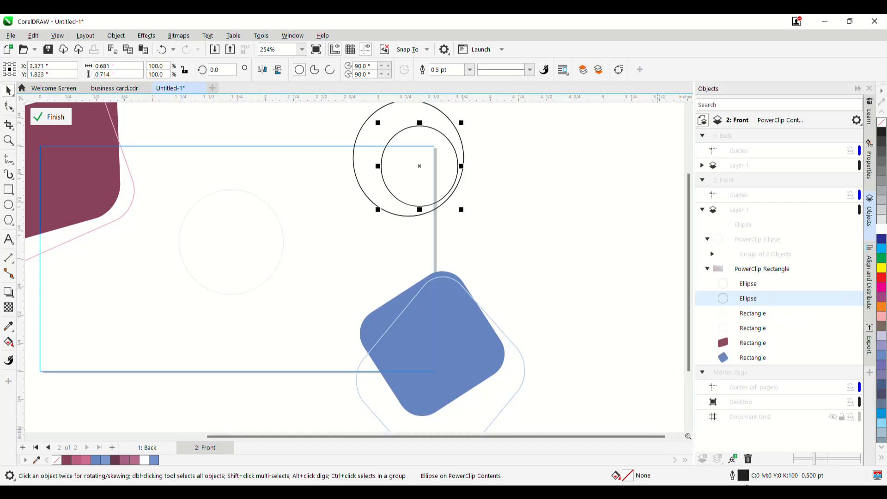
double_click(629, 476)
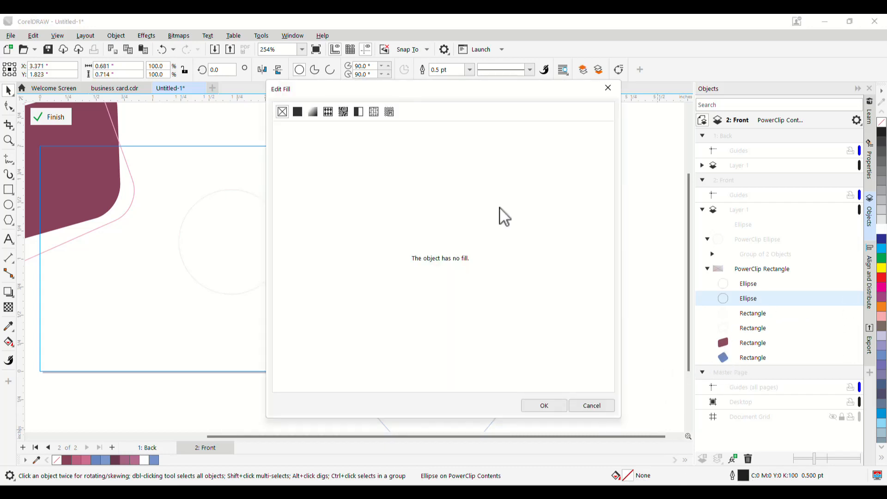
left_click_drag(379, 90, 616, 145)
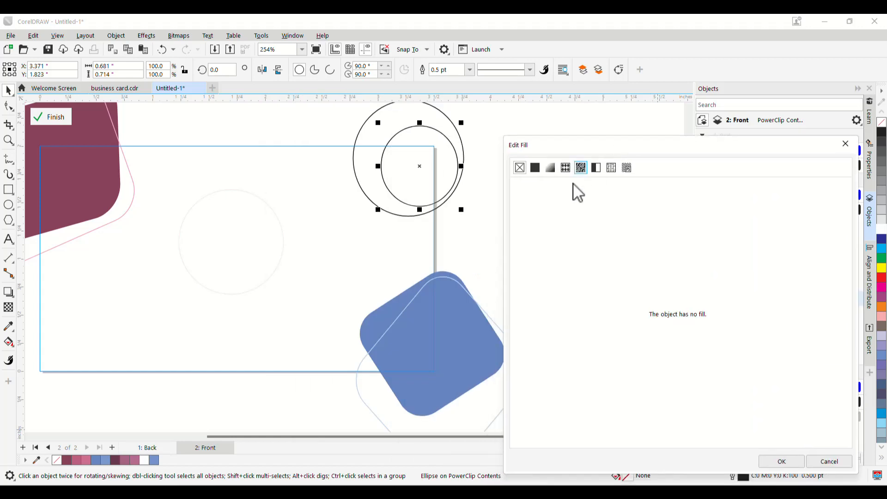
left_click(535, 168)
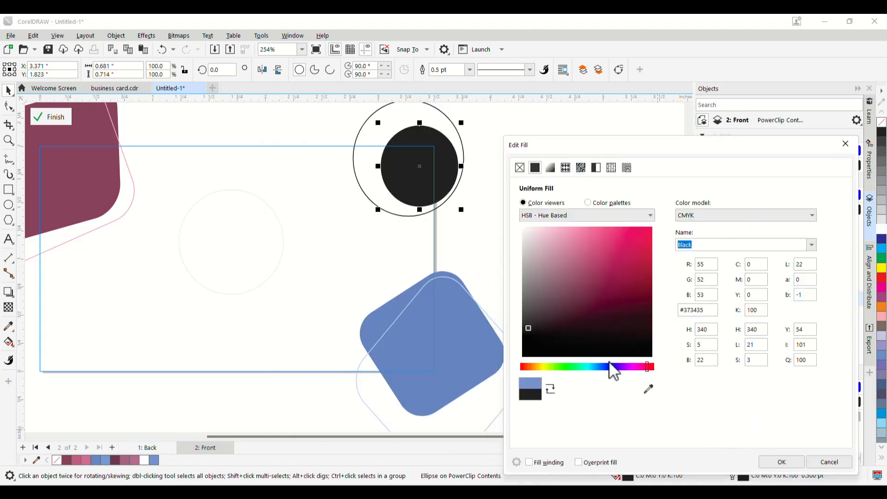
left_click(649, 390)
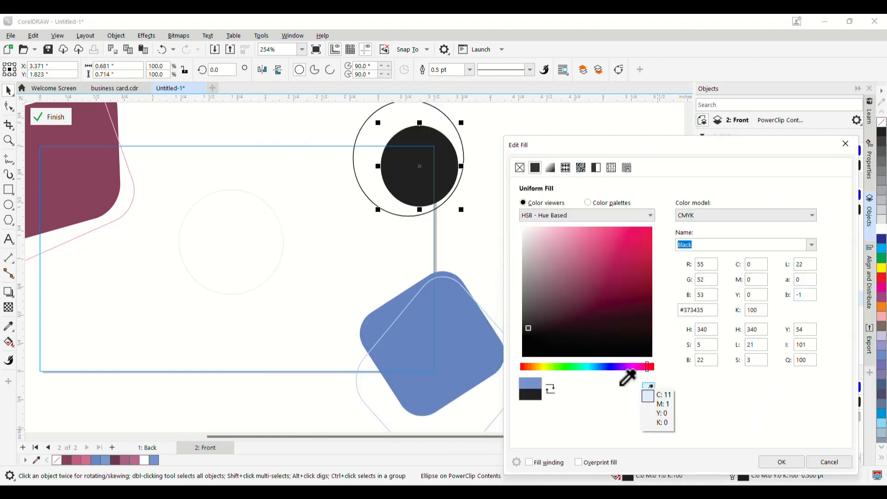
left_click(429, 333)
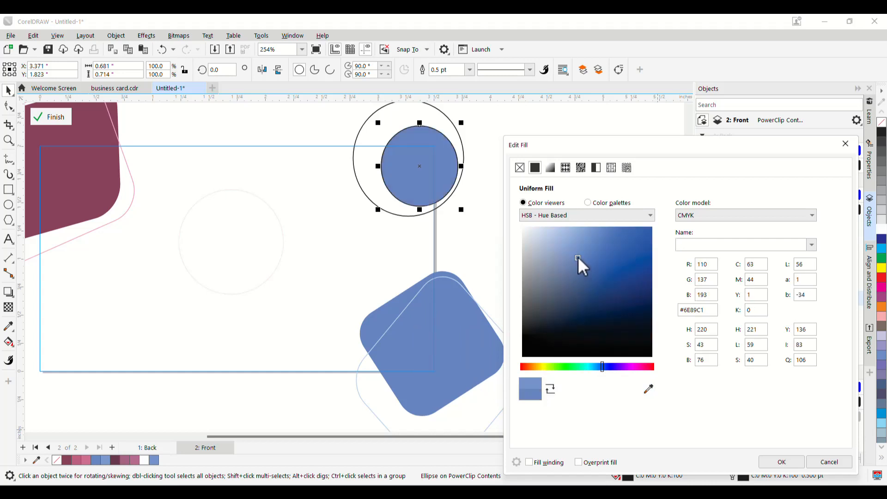
left_click_drag(578, 256, 576, 245)
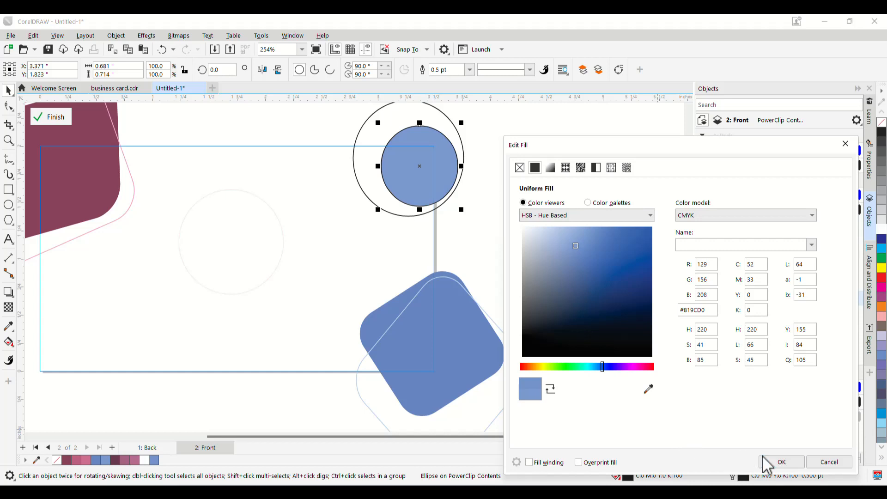
left_click(778, 464)
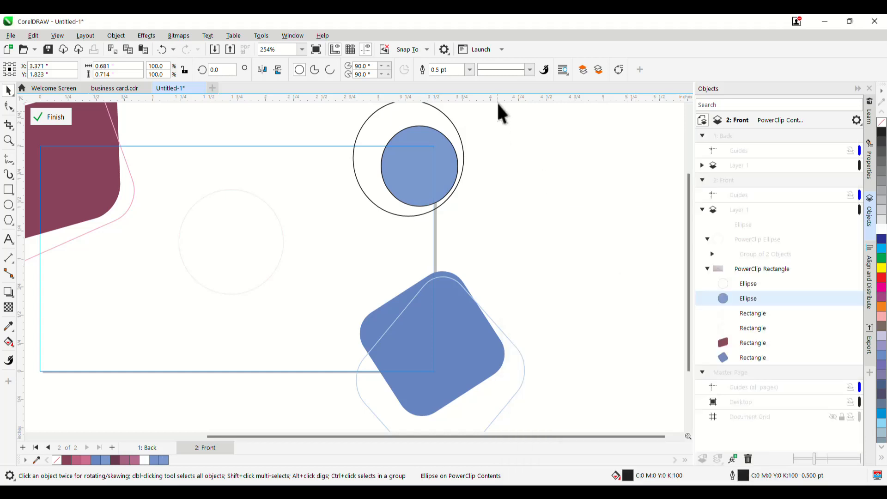
Remove the outline of the smaller filled ellipse.
left_click(530, 67)
left_click(467, 66)
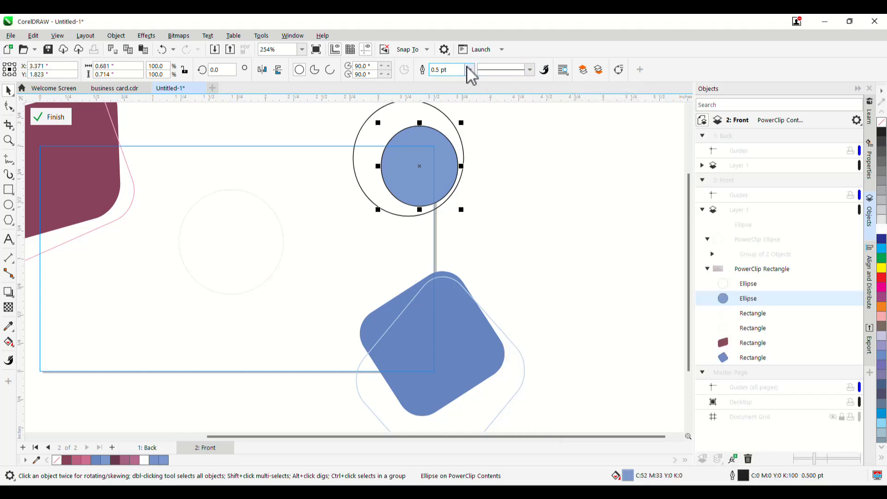
left_click(469, 70)
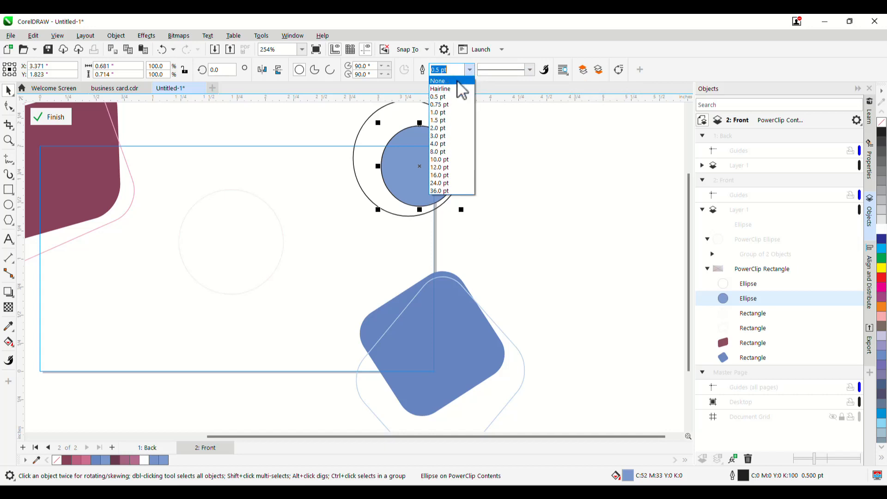
left_click(458, 81)
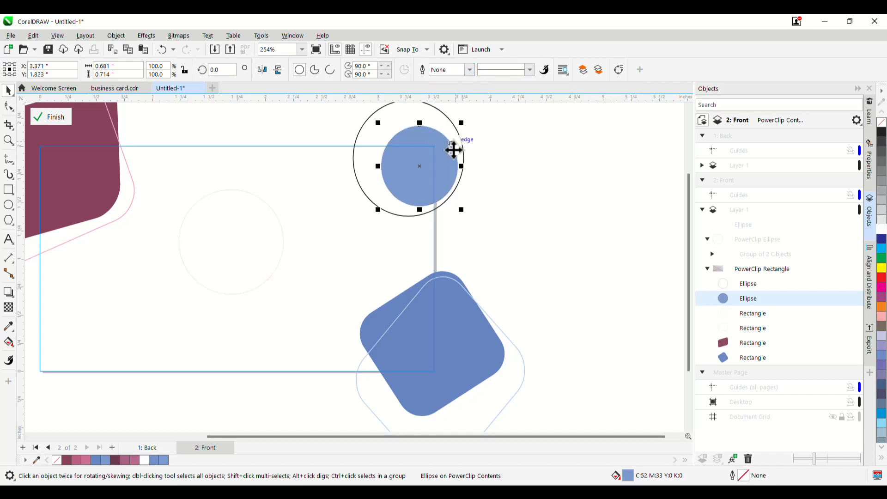
Set the larger ellipse's outline color to a lighter tint sampled from the blue rectangle, C45 M28 Y0 K0.
left_click(396, 212)
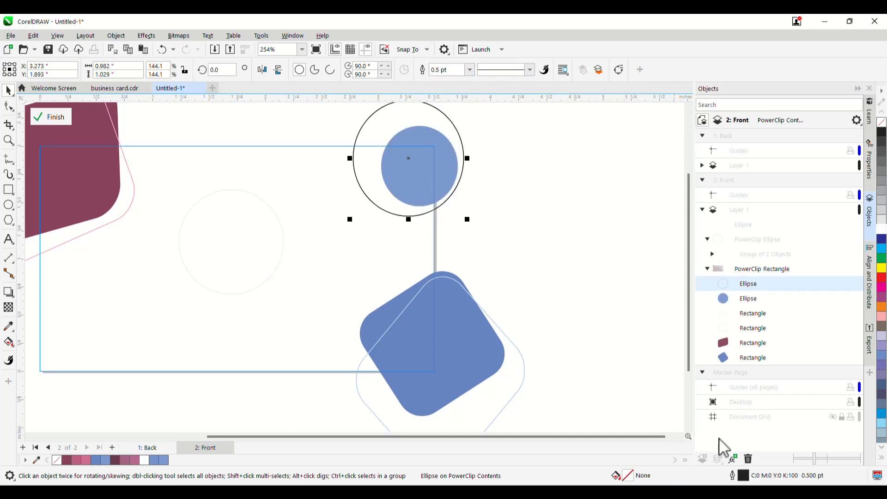
double_click(744, 475)
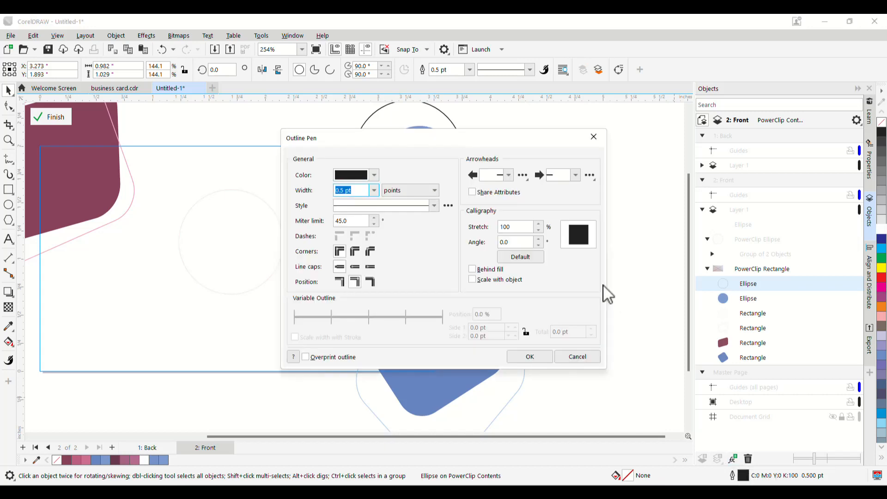
left_click(353, 177)
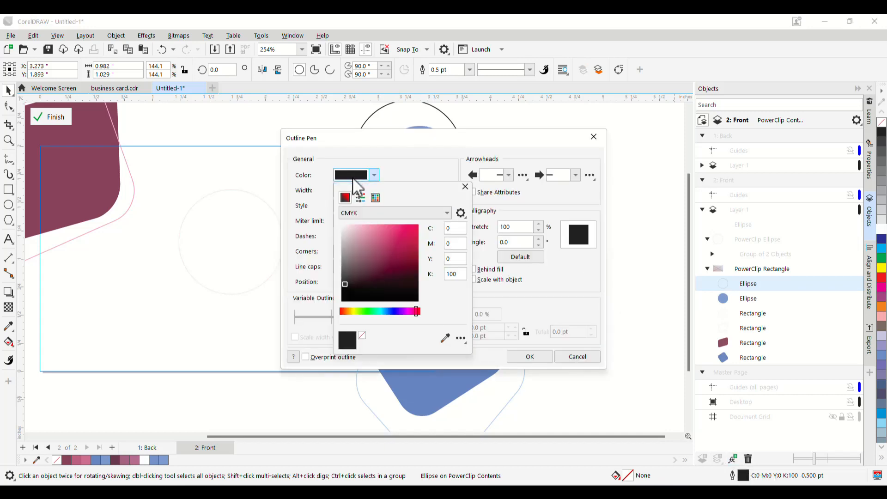
left_click(444, 339)
left_click(429, 384)
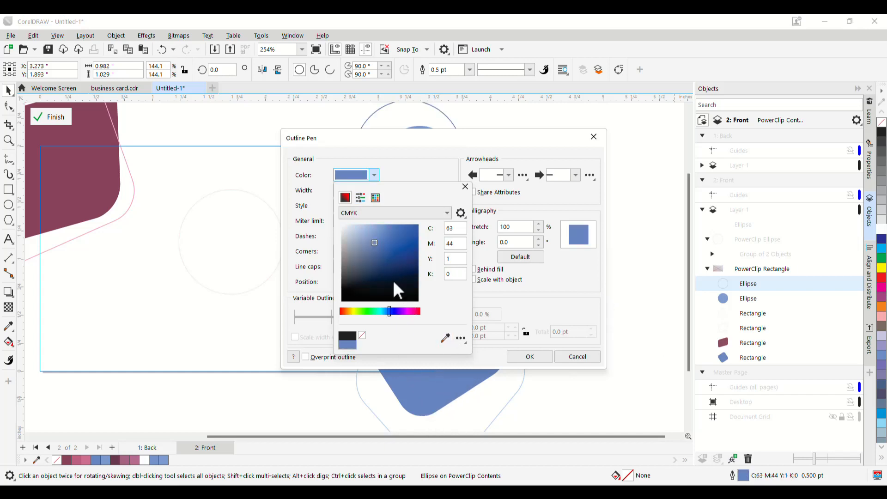
left_click(371, 233)
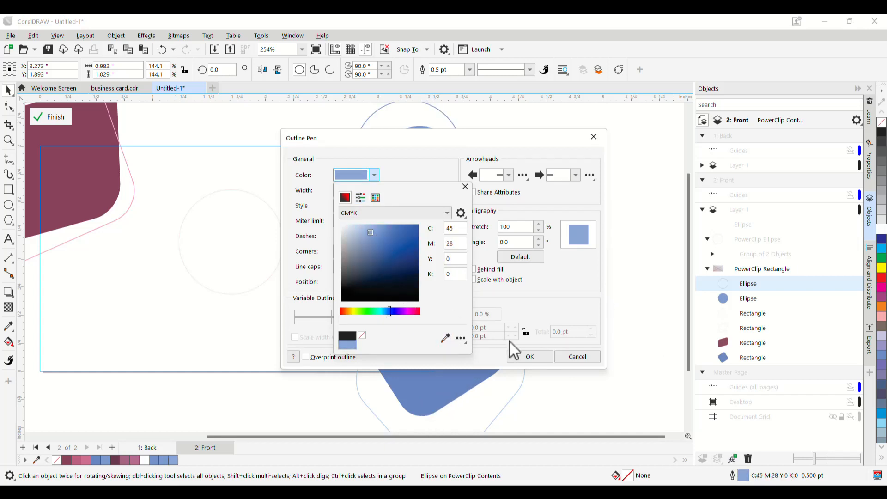
left_click(529, 362)
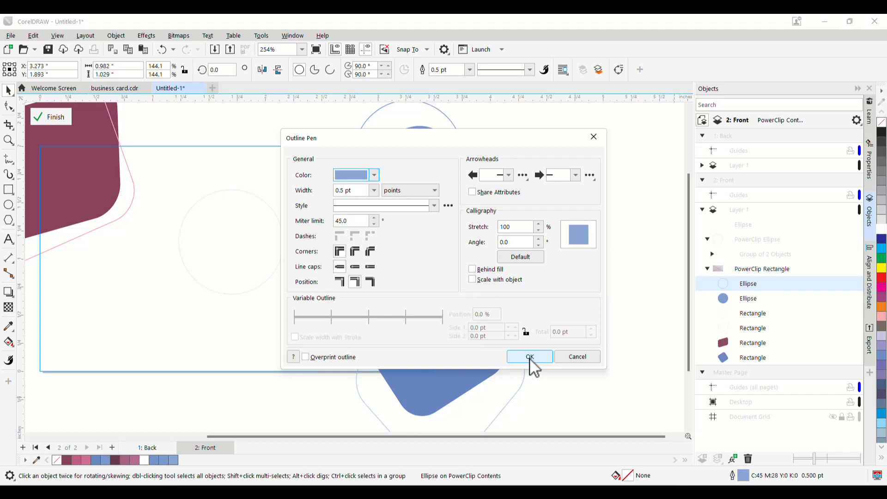
left_click(529, 359)
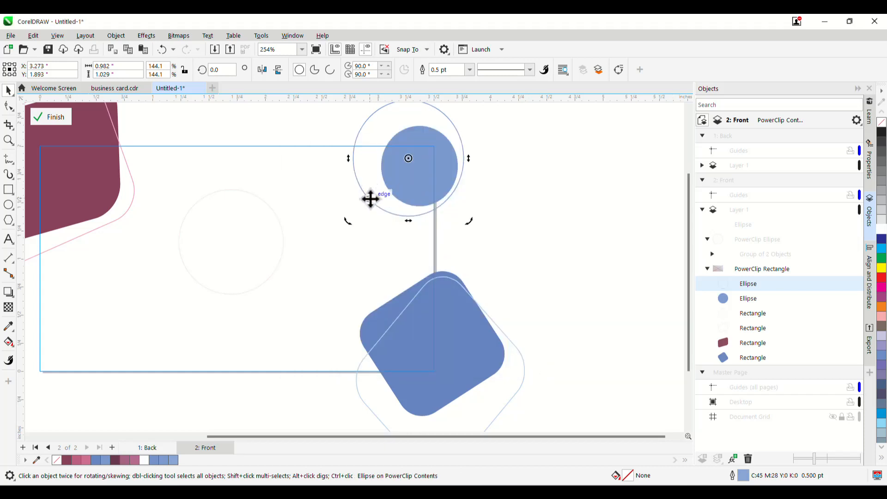
Lighten the larger corner ellipse's outline with the Light adjustment at brightness -6, contrast -22 and intensity 52, and finish editing the PowerClip contents.
left_click(364, 117)
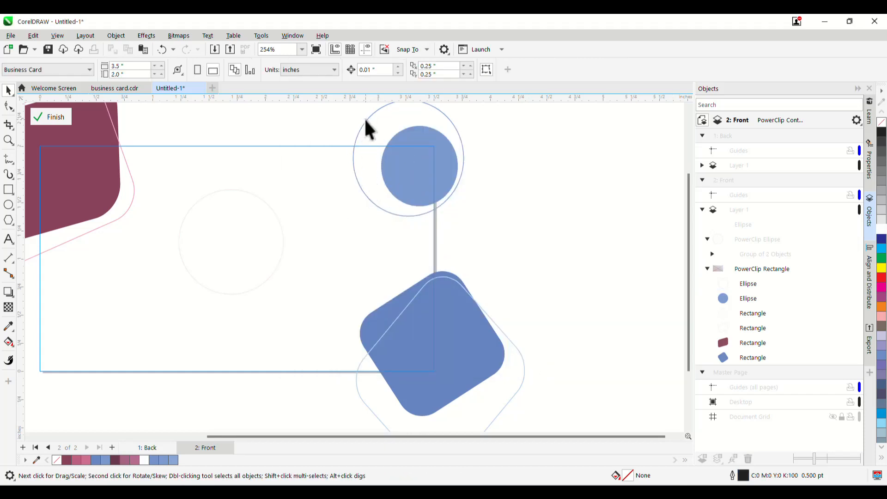
left_click(364, 120)
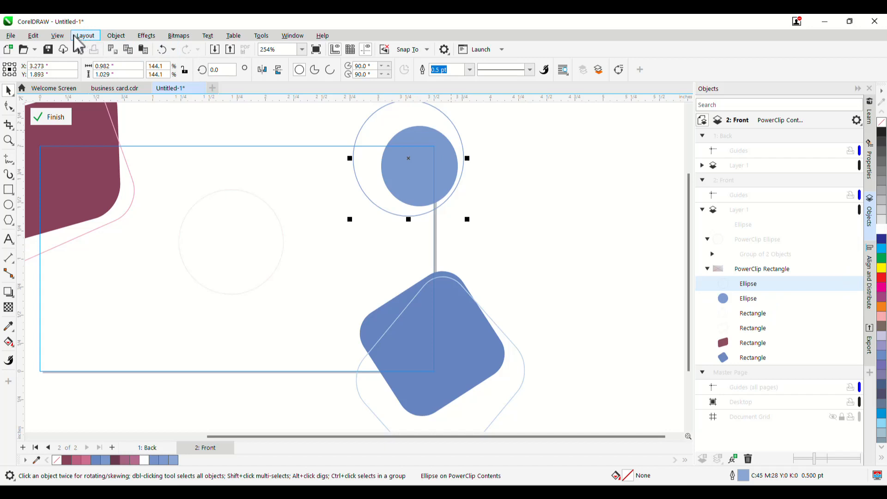
left_click(144, 37)
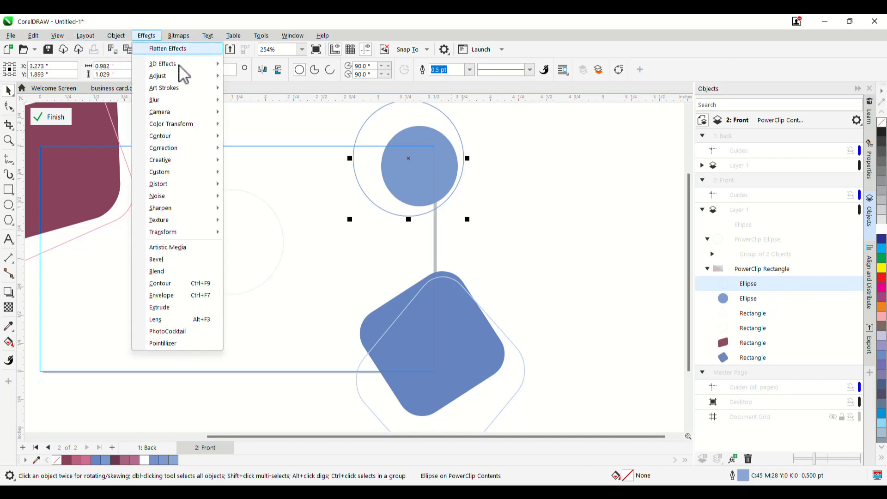
mouse_move(179, 77)
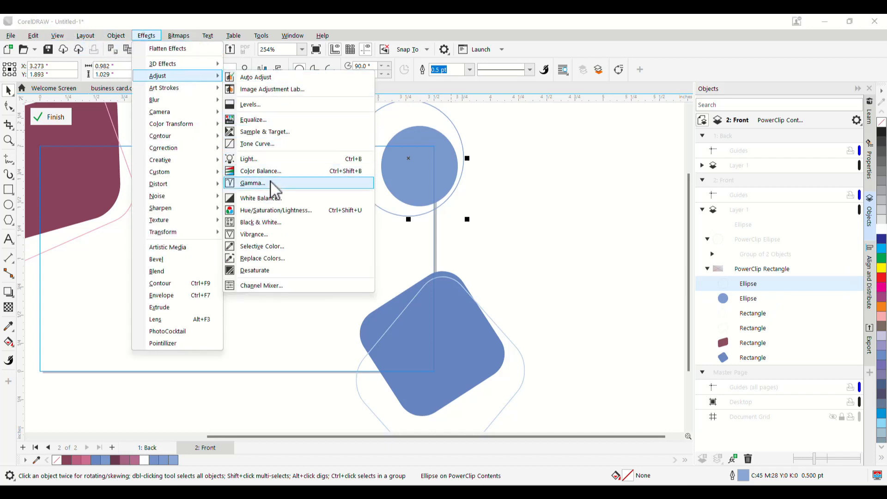
left_click(269, 160)
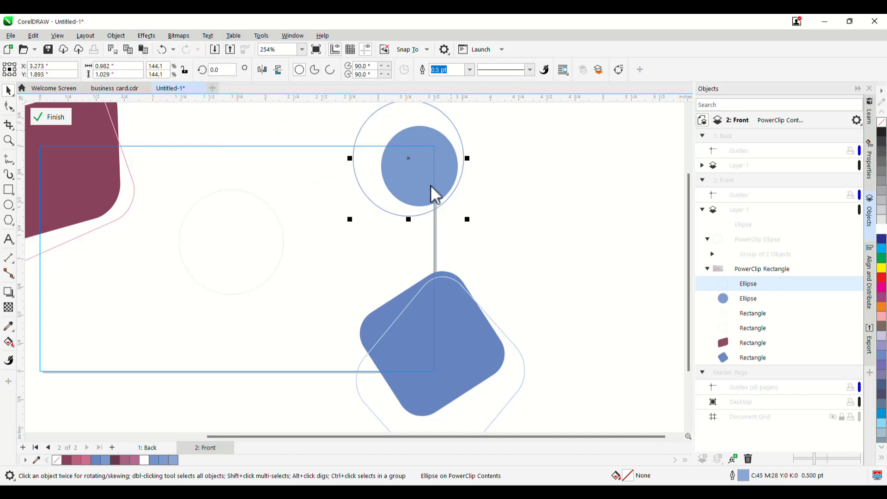
left_click_drag(430, 180, 601, 156)
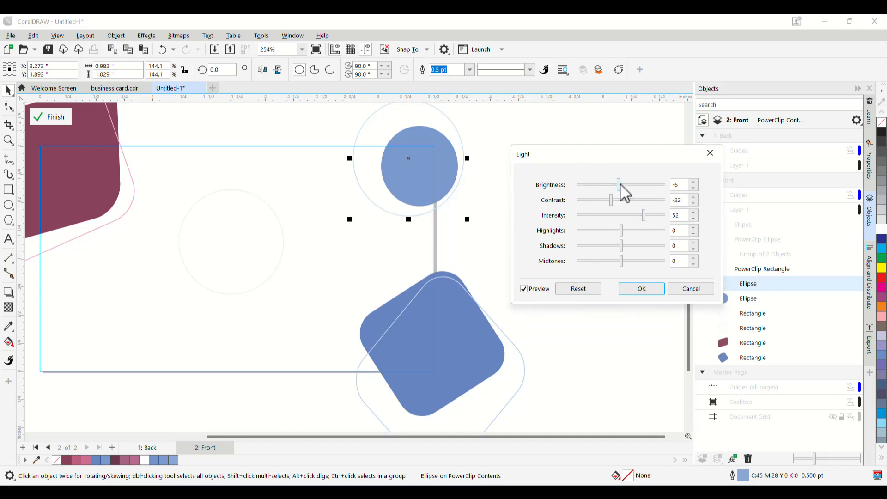
left_click(642, 291)
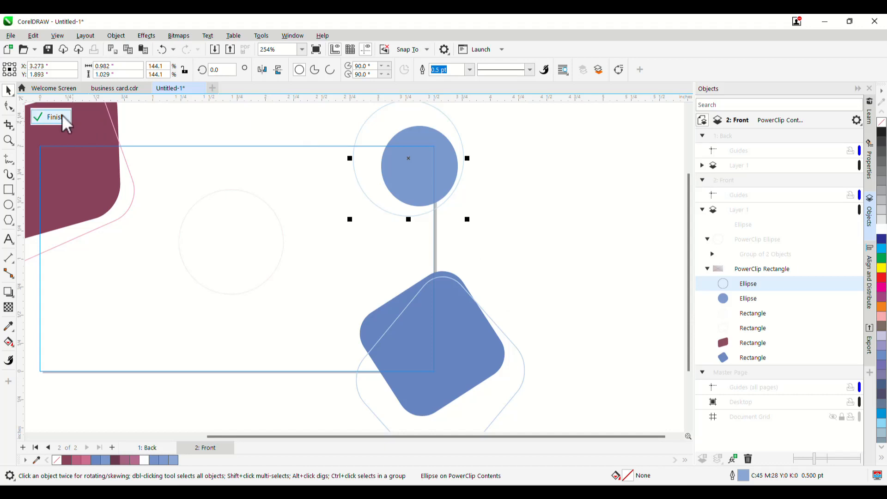
left_click(62, 116)
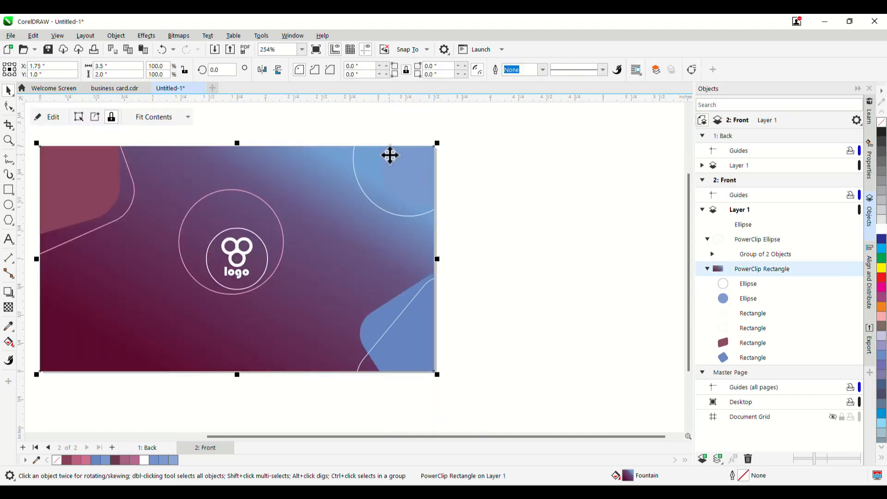
Change the smaller corner ellipse's uniform fill to a darker shade of the blue sampled from the card's background, C64 M36 Y2 K0.
left_click(749, 302)
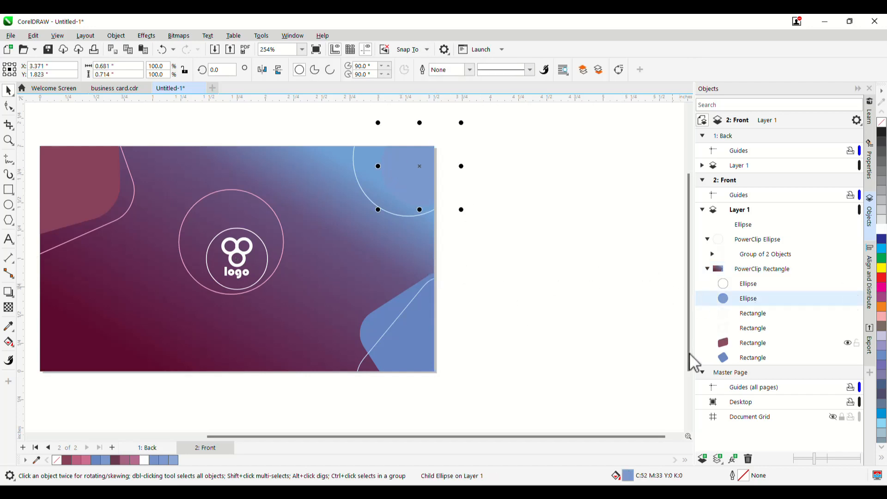
double_click(628, 476)
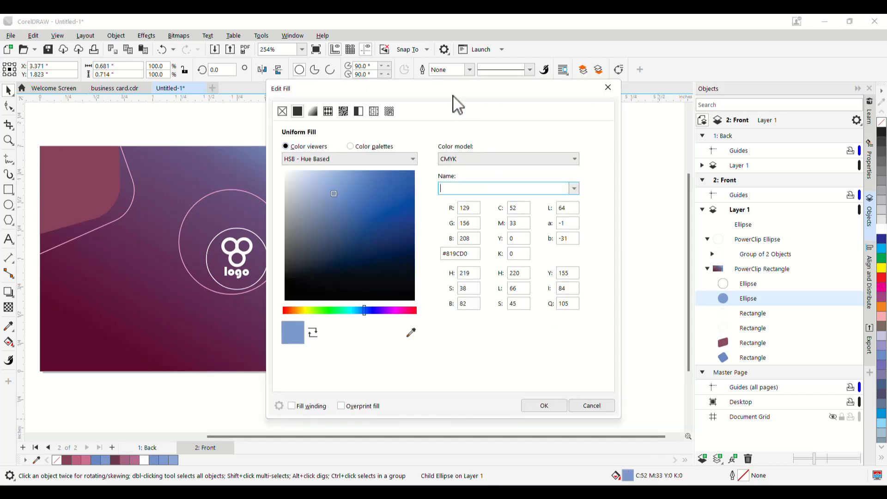
left_click_drag(453, 96, 748, 99)
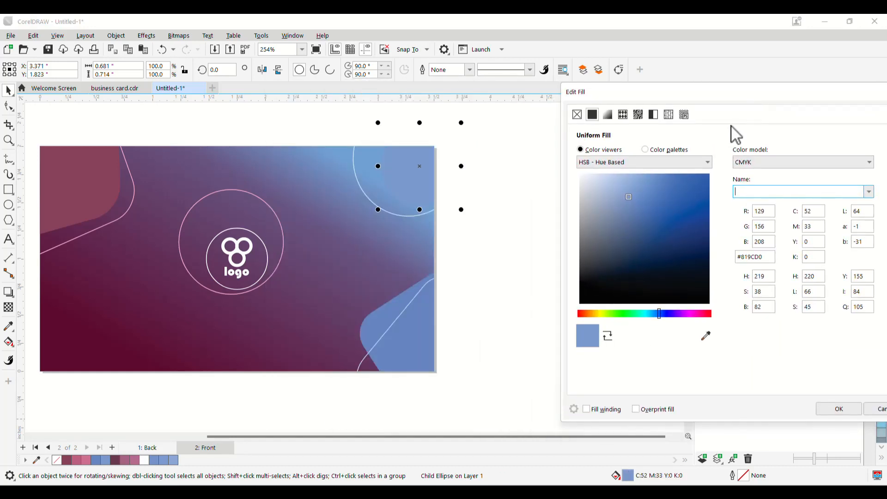
left_click(705, 338)
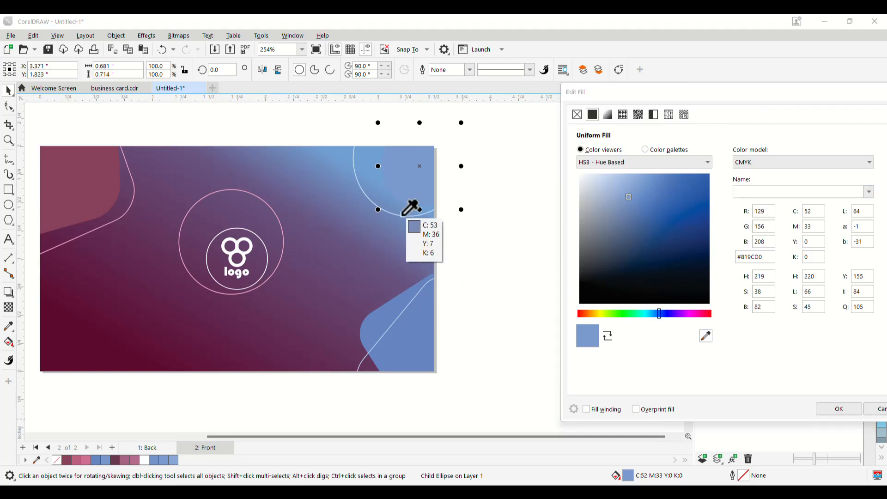
left_click(346, 158)
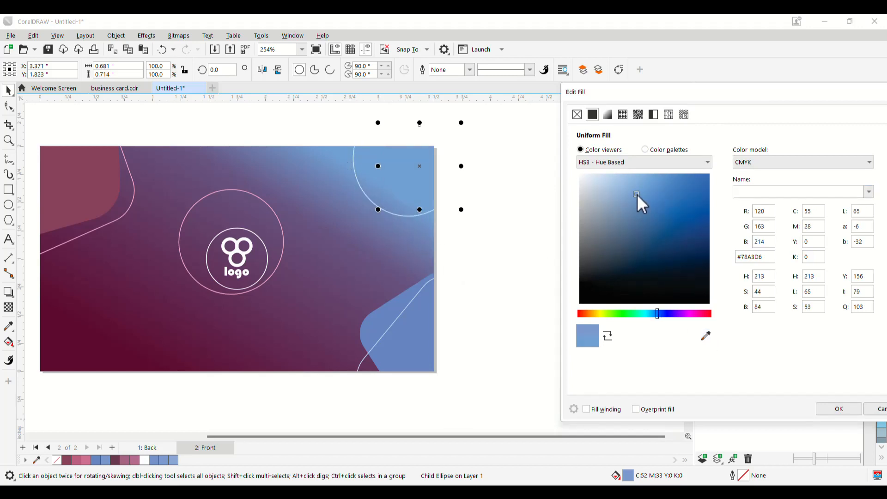
left_click_drag(637, 195, 642, 201)
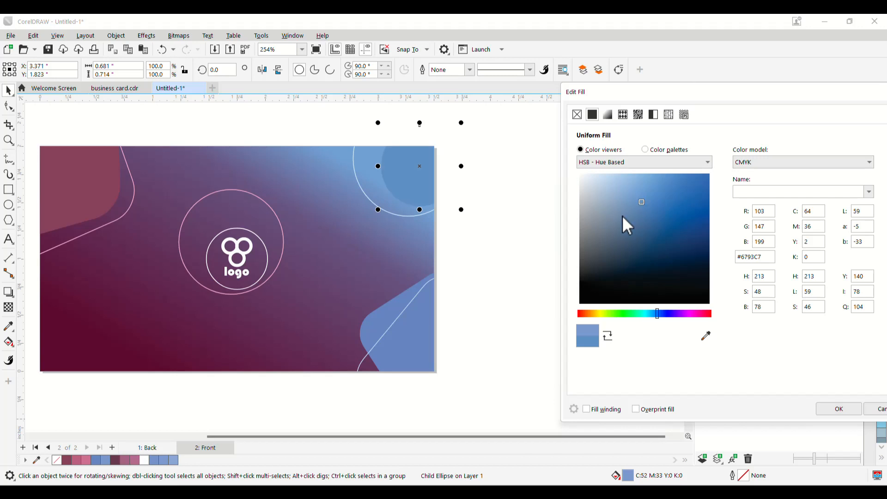
left_click(840, 410)
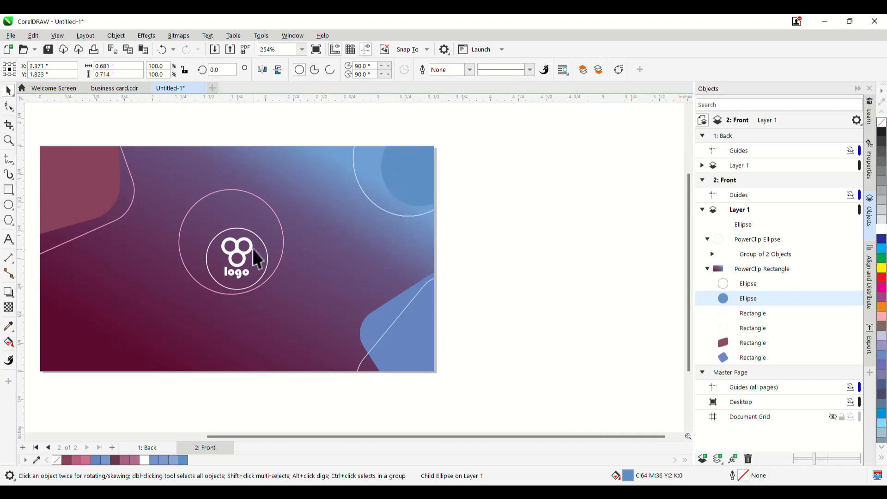
Copy the logo group out of the central circle and place it over the card's upper-left maroon shape, following the front of business card.cdr.
left_click_drag(267, 236, 377, 236)
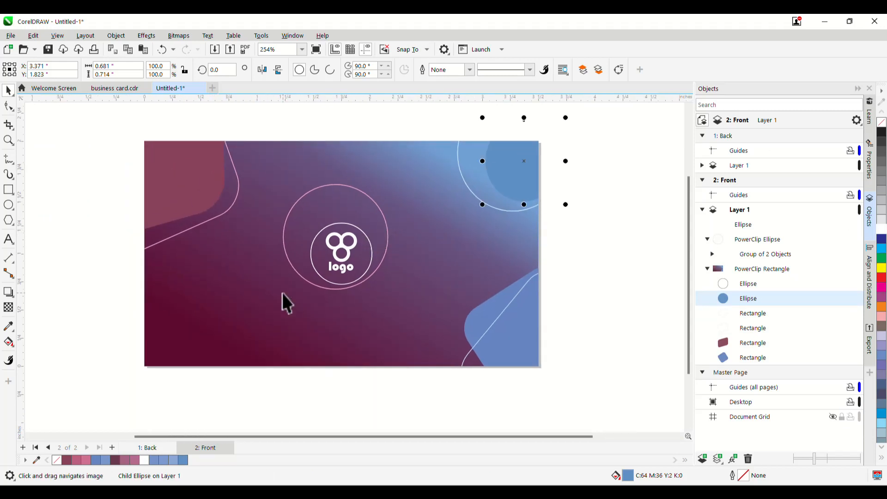
left_click(134, 90)
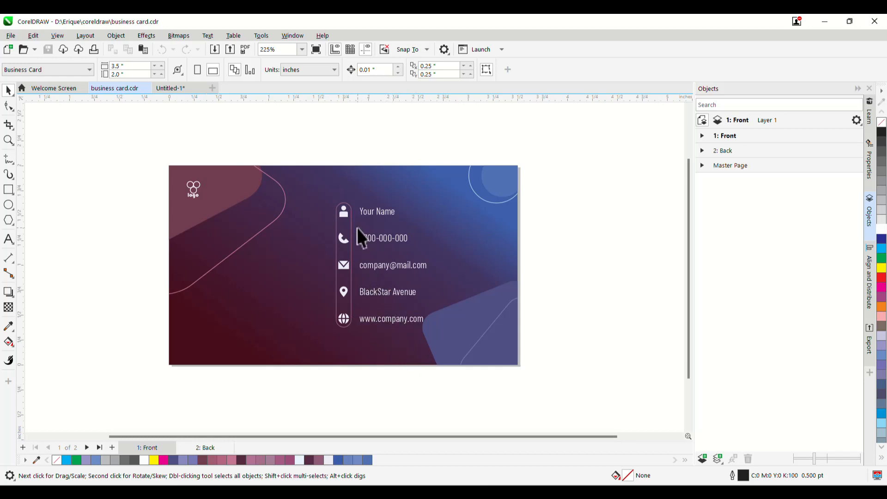
scroll(359, 245, "up", 2)
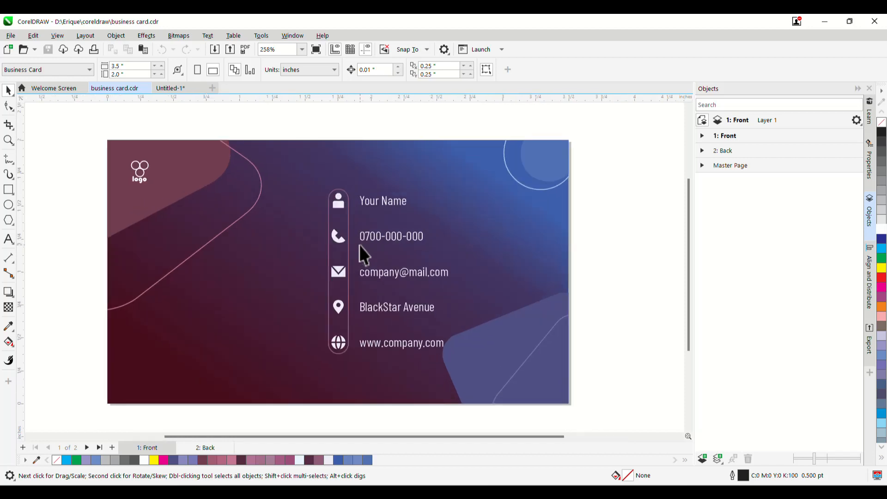
scroll(325, 202, "down", 1)
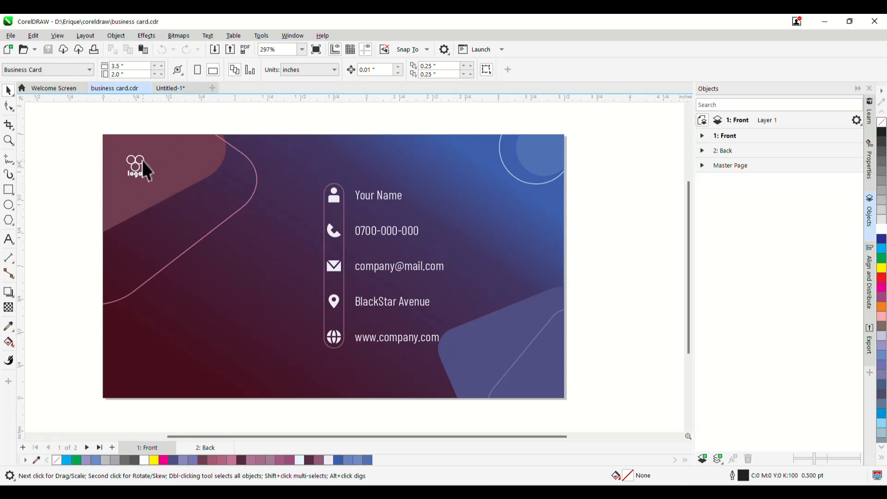
left_click(168, 88)
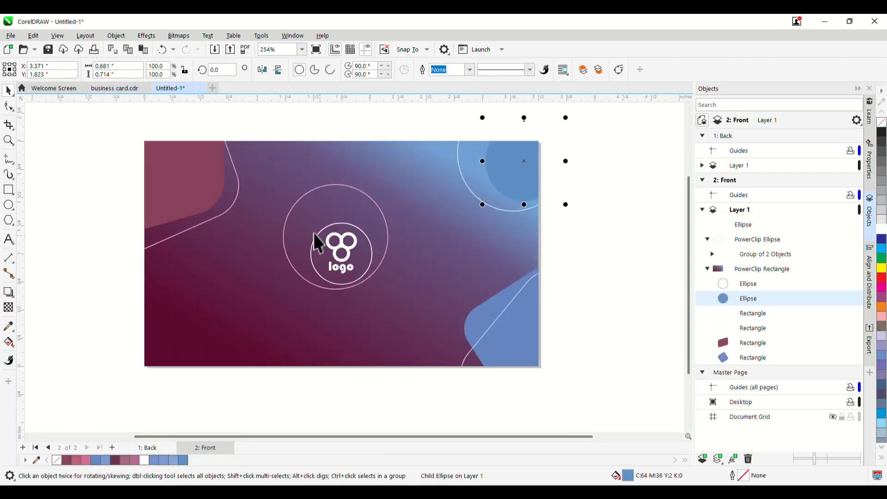
left_click(341, 260)
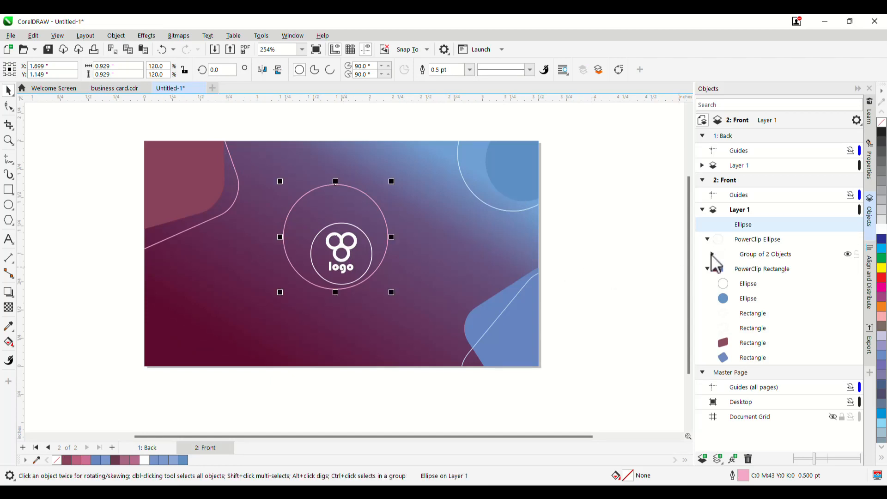
left_click(712, 255)
left_click(750, 254)
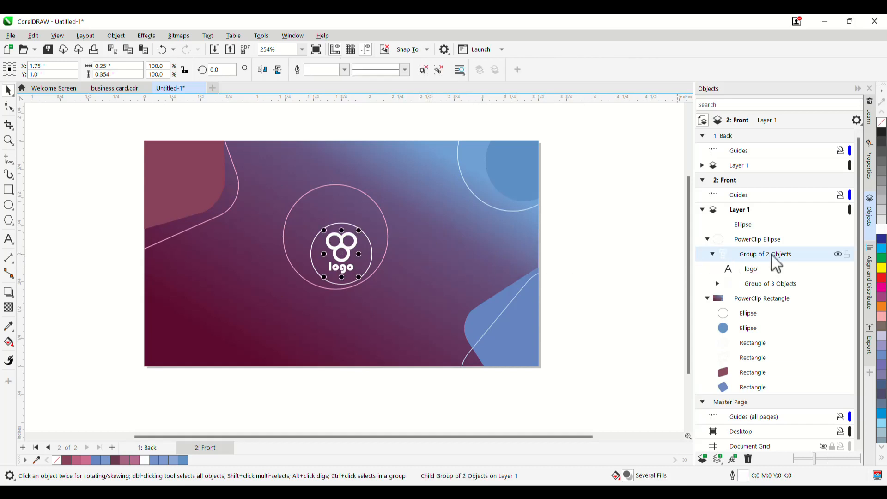
left_click(743, 225)
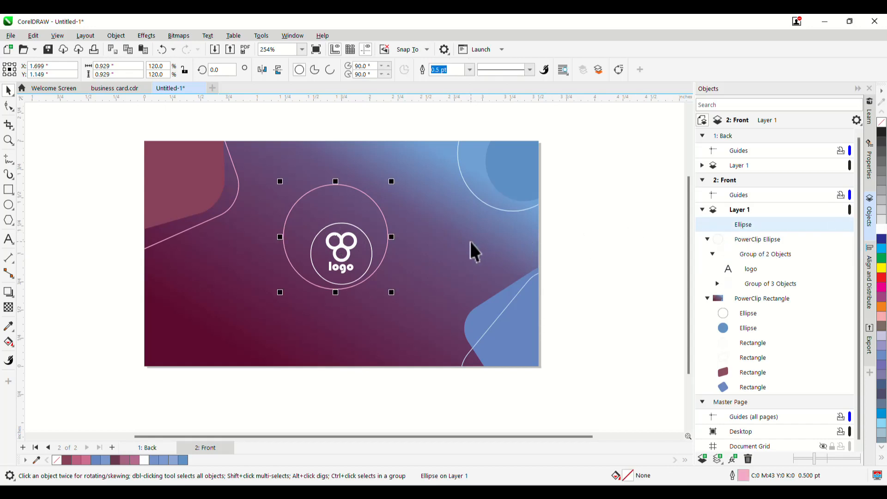
key("ctrl+v")
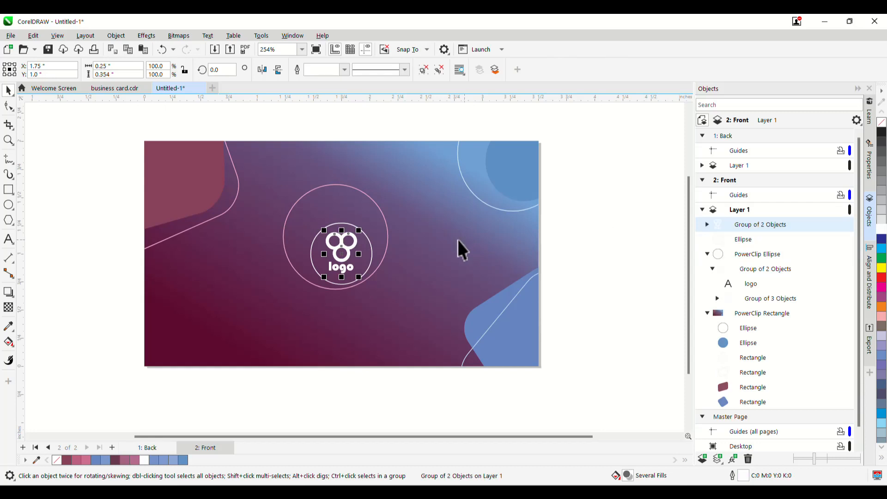
left_click_drag(327, 237, 178, 179)
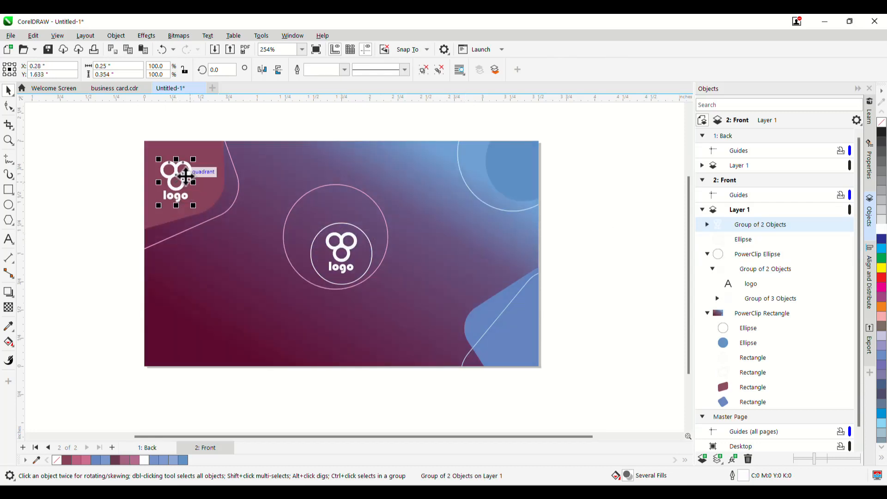
Scale the copied logo down to about 0.079 by 0.112 inches and move it to about X 0.277, Y 1.765 inches on the maroon shape.
scroll(193, 183, "up", 2)
scroll(170, 163, "up", 2)
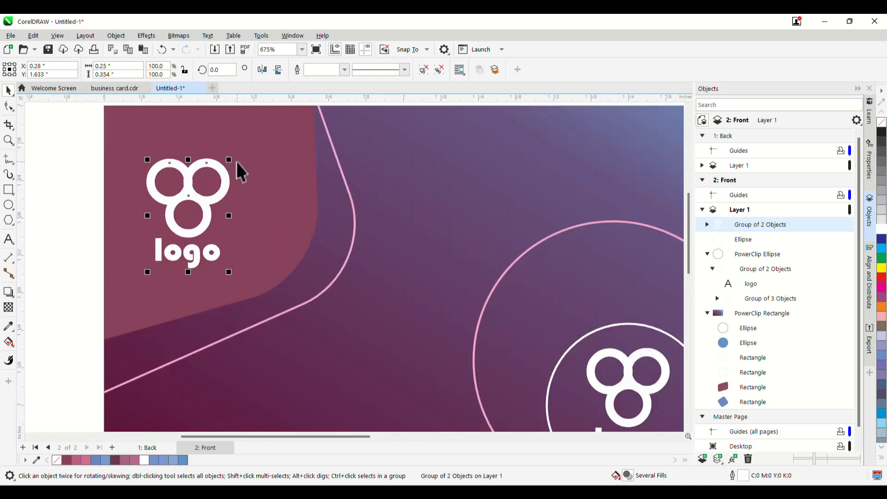
left_click_drag(229, 158, 179, 216)
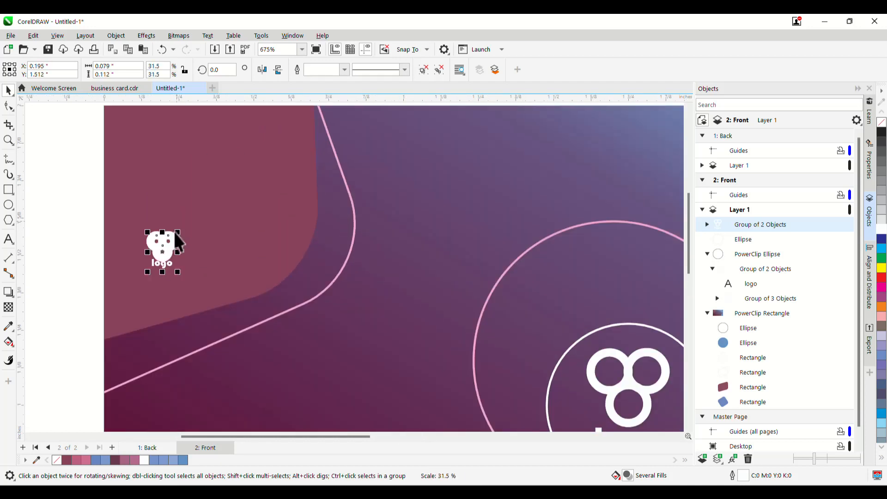
left_click_drag(163, 248, 185, 173)
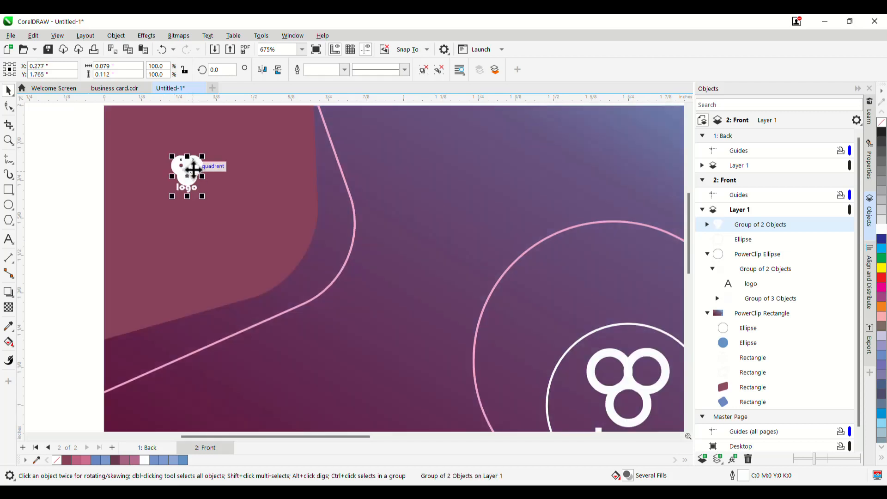
Set the outline width of the small logo's three circles to 1.0 pt.
scroll(188, 169, "up", 2)
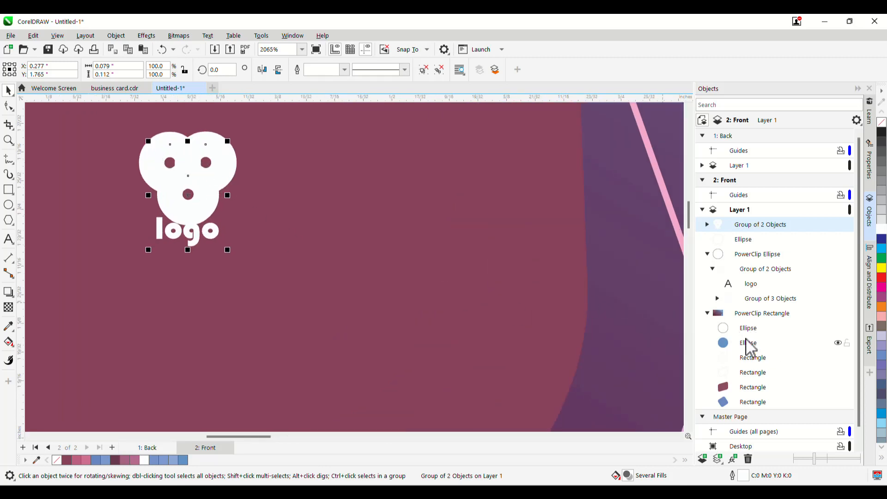
left_click(743, 242)
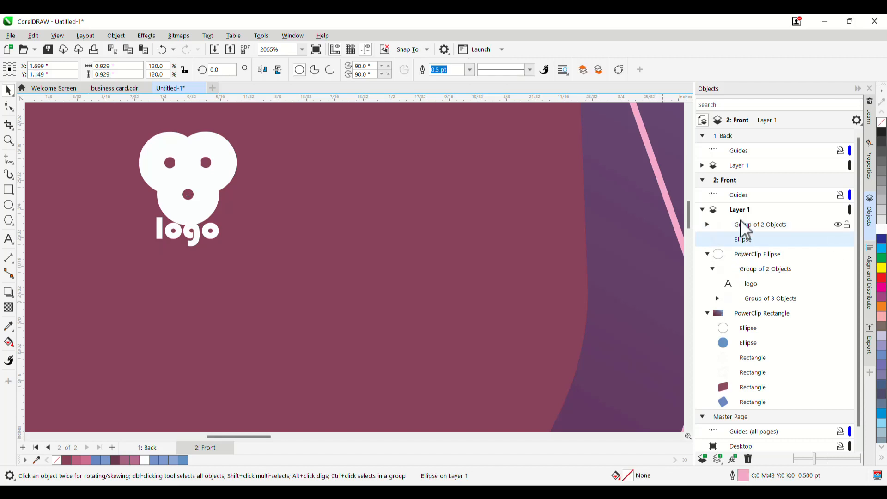
left_click(707, 226)
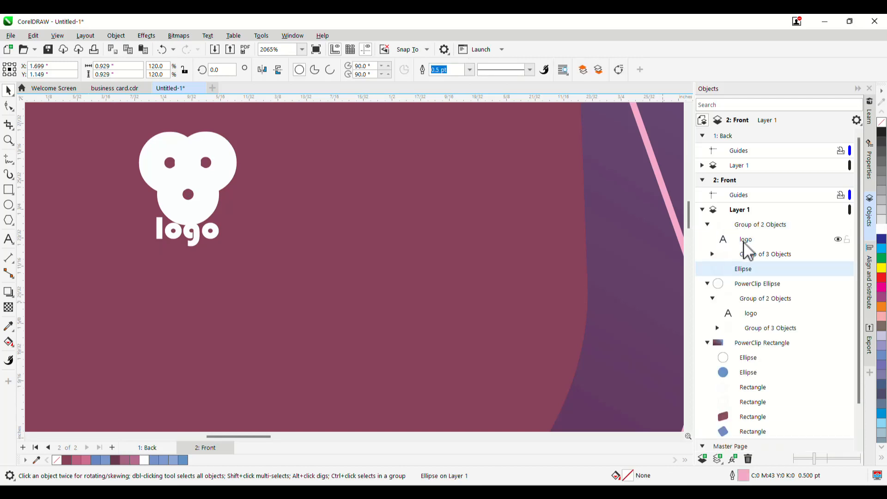
left_click(713, 255)
left_click(752, 271)
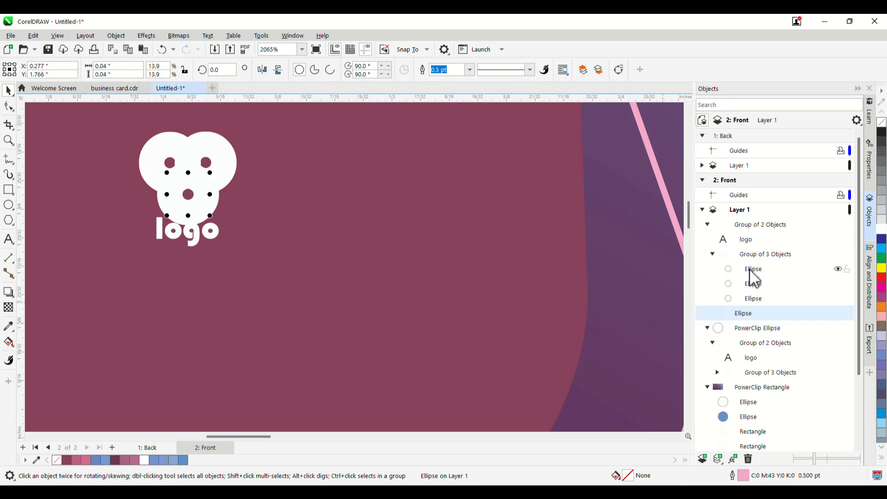
left_click(757, 301, "shift")
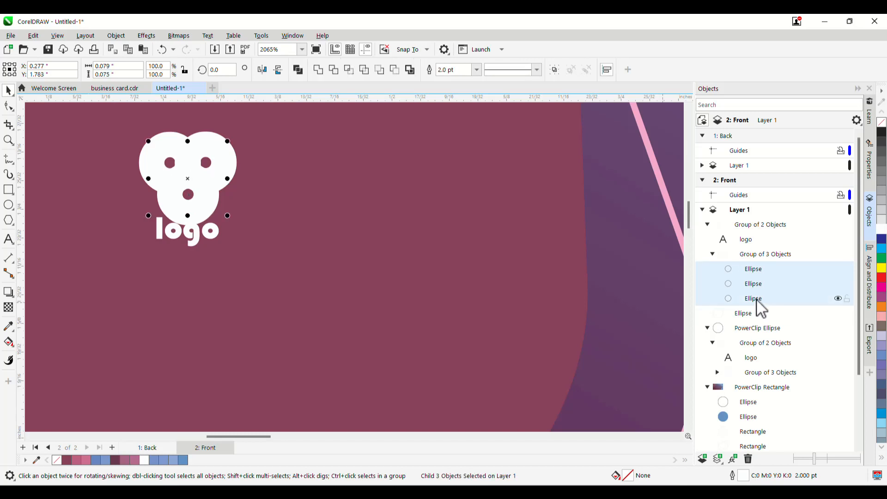
left_click(477, 69)
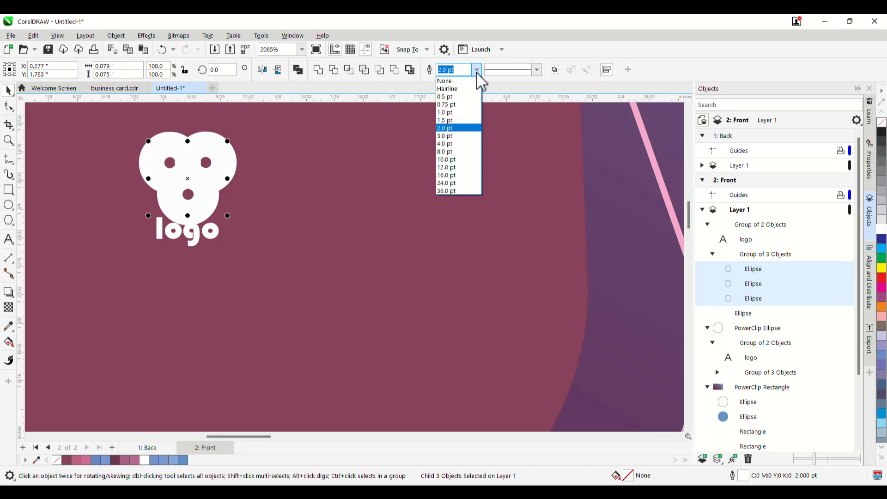
left_click(446, 112)
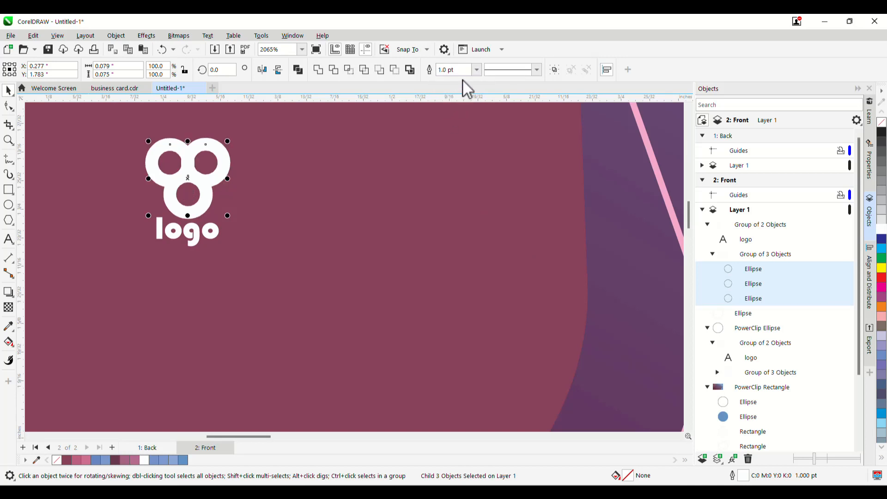
Set the outline width of the small logo's three circles to 0.75 pt and deselect them.
left_click(476, 69)
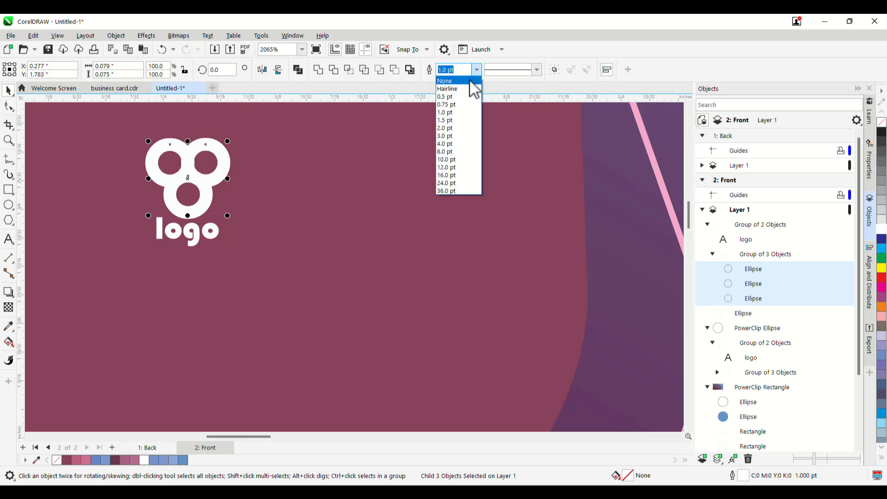
left_click(447, 105)
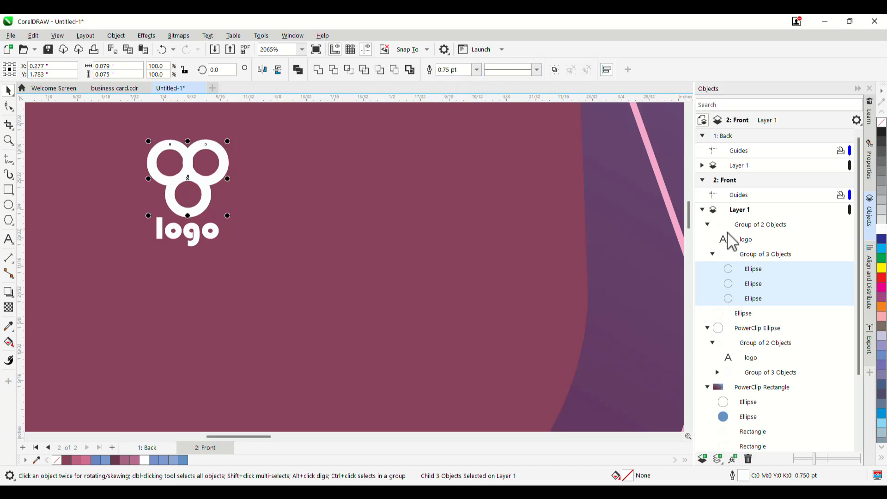
scroll(275, 210, "down", 2)
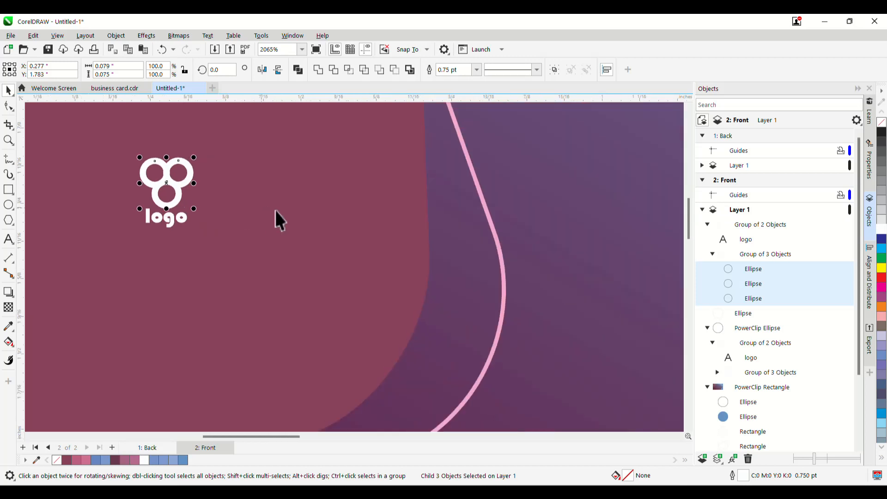
scroll(290, 212, "down", 1)
left_click(107, 202)
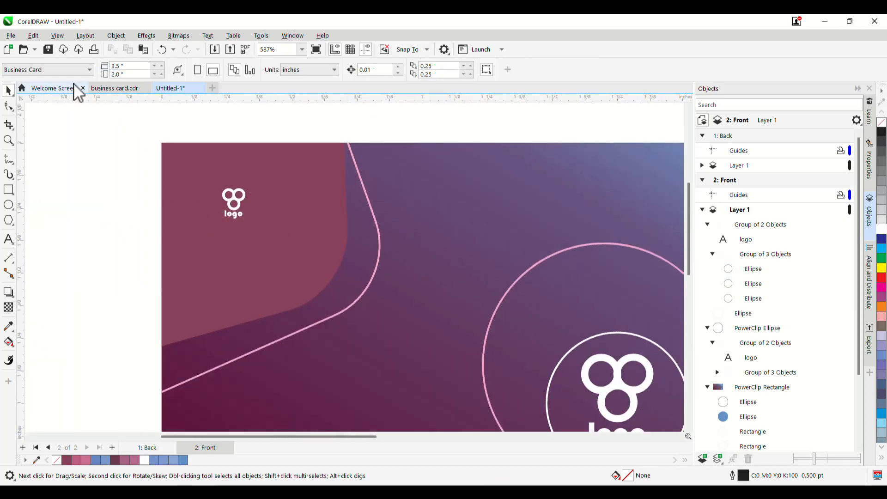
Move the small logo group to about X 0.153, Y 1.831 inches, comparing with the front of business card.cdr.
left_click(132, 88)
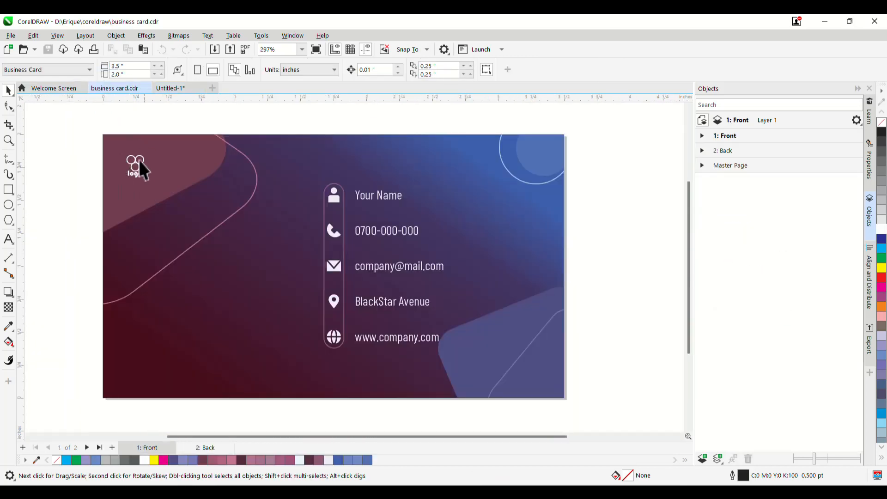
left_click(183, 89)
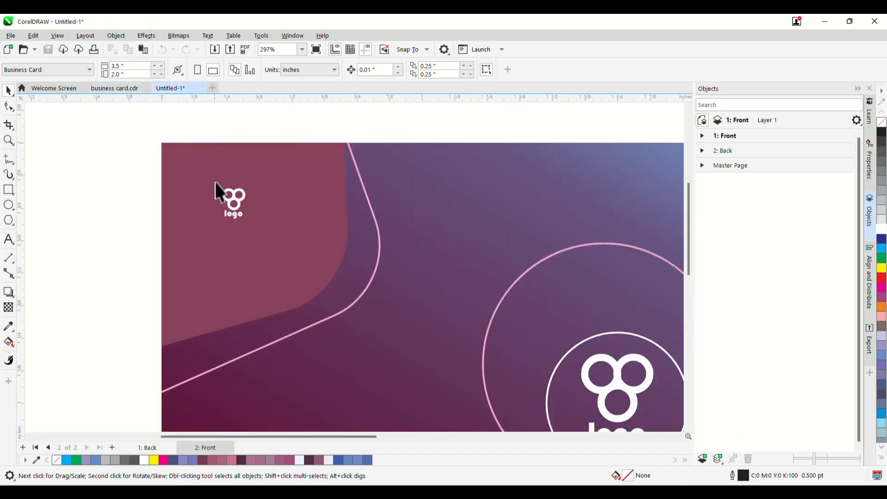
left_click(233, 203)
left_click_drag(234, 203, 202, 187)
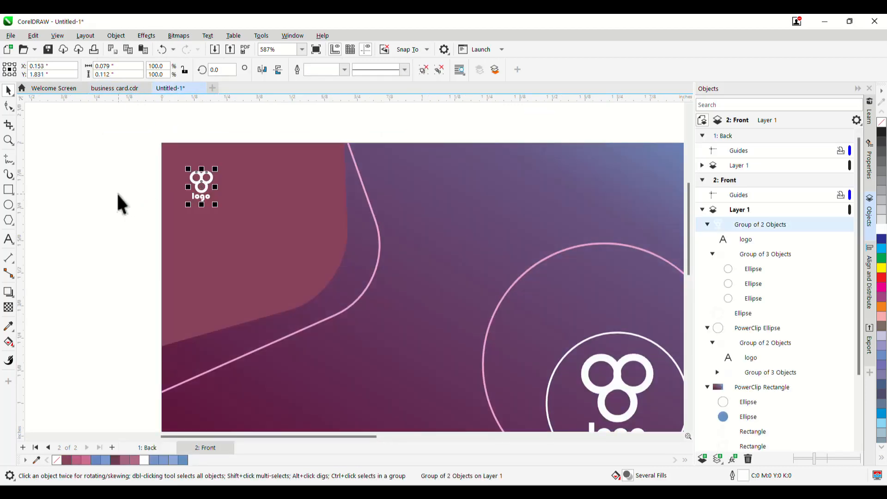
left_click(117, 200)
scroll(144, 199, "down", 3)
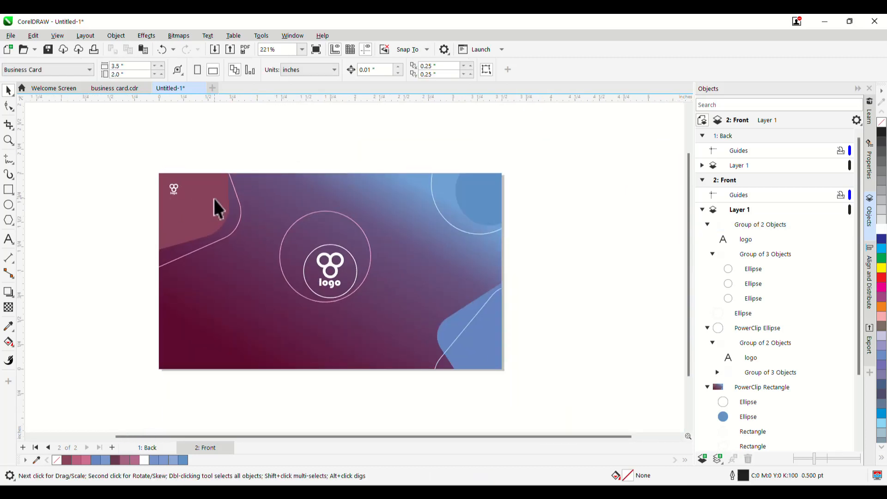
Shift the small logo slightly down and to the right on the maroon corner shape.
scroll(173, 193, "up", 2)
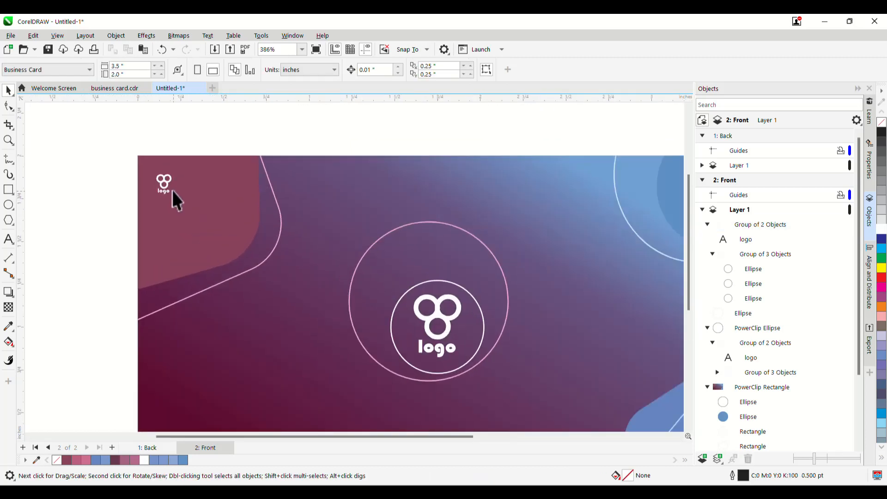
left_click_drag(162, 182, 171, 196)
left_click(93, 179)
scroll(180, 194, "down", 3)
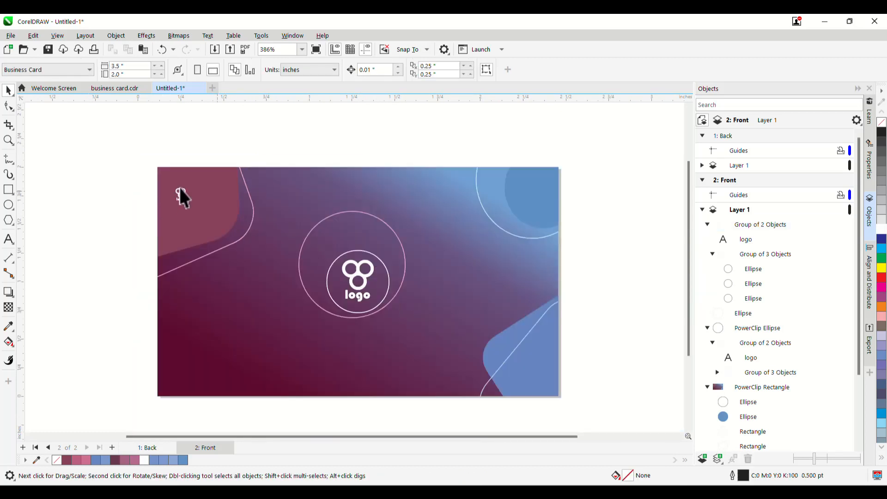
scroll(297, 242, "up", 3)
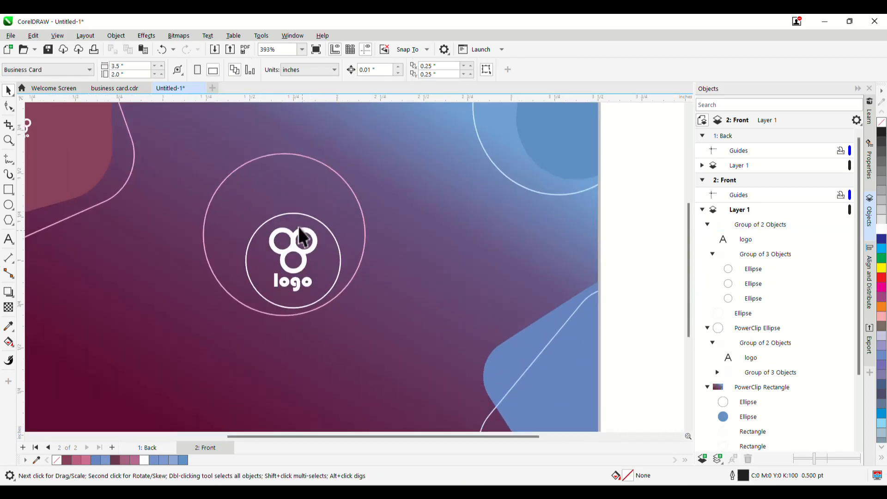
Inspect the contact text, the five icons and the rounded outline on the front of business card.cdr.
left_click(128, 91)
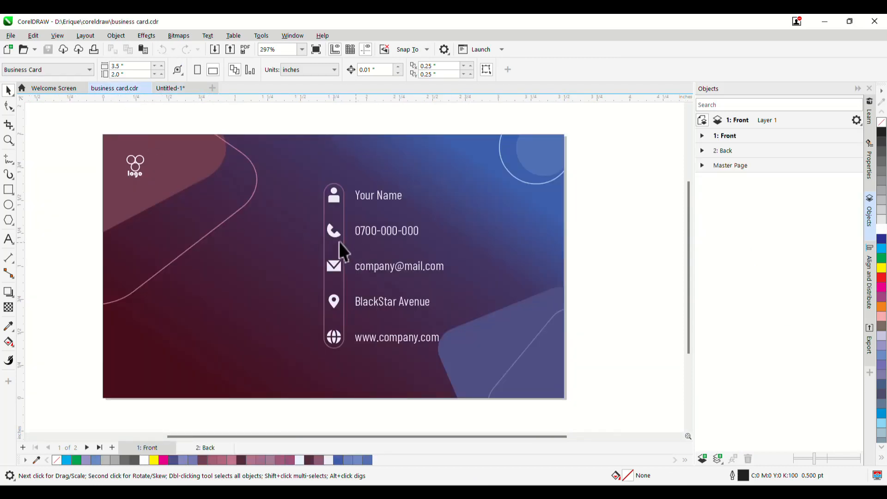
scroll(388, 276, "up", 2)
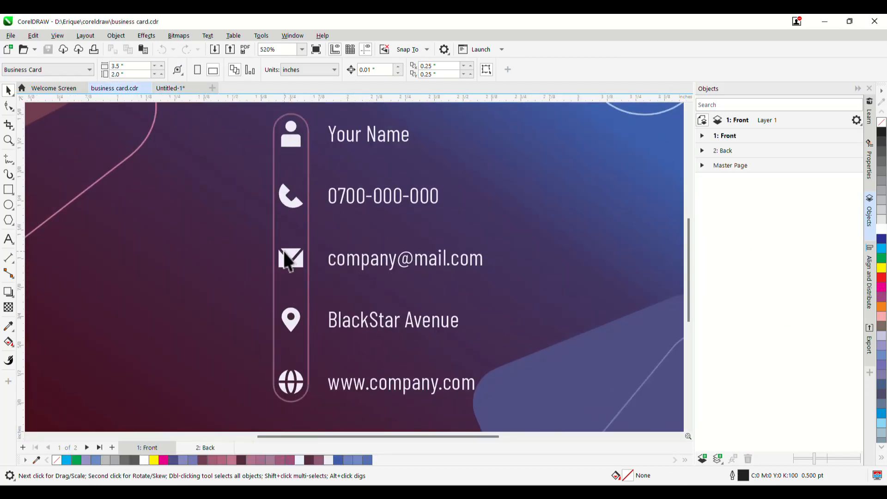
left_click(368, 196)
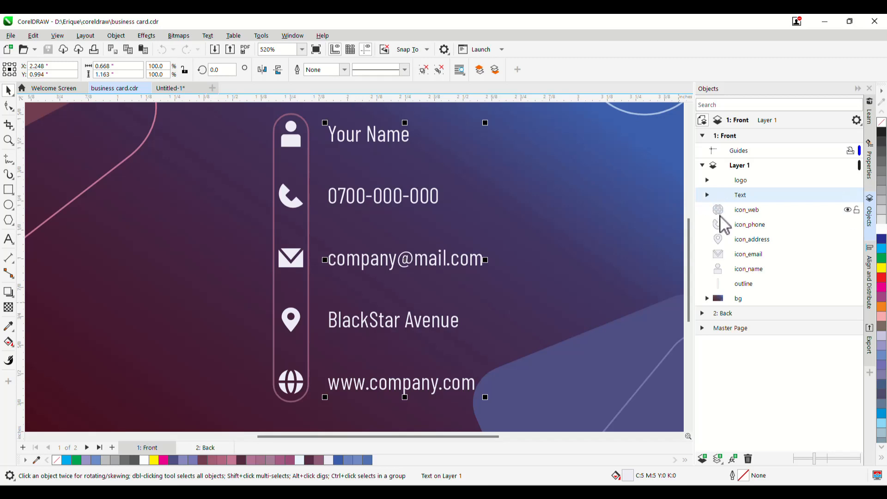
left_click(744, 285)
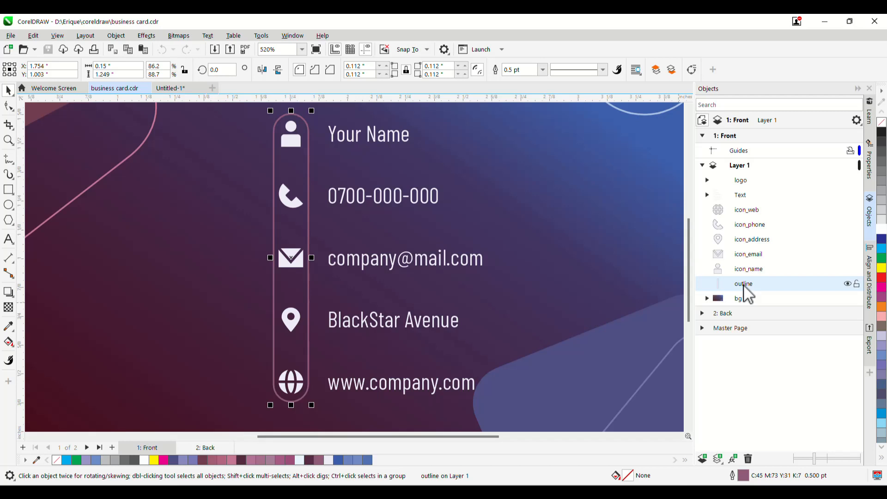
left_click(742, 196, "shift")
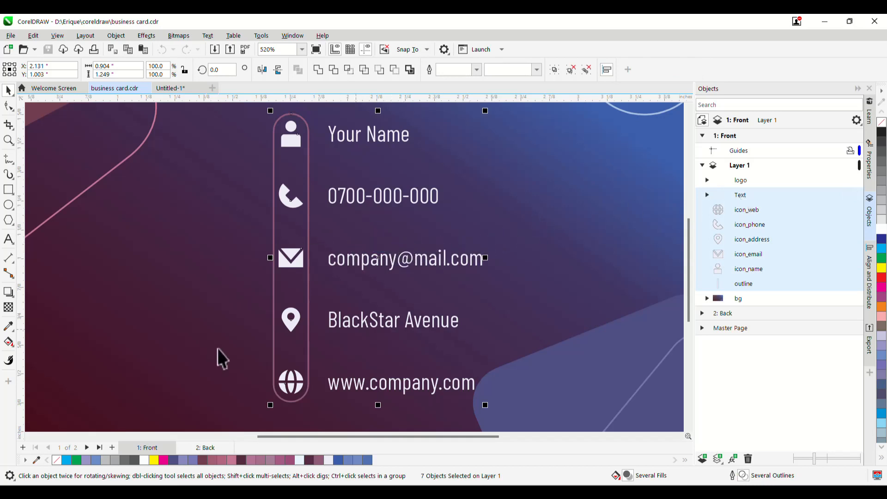
left_click(168, 90)
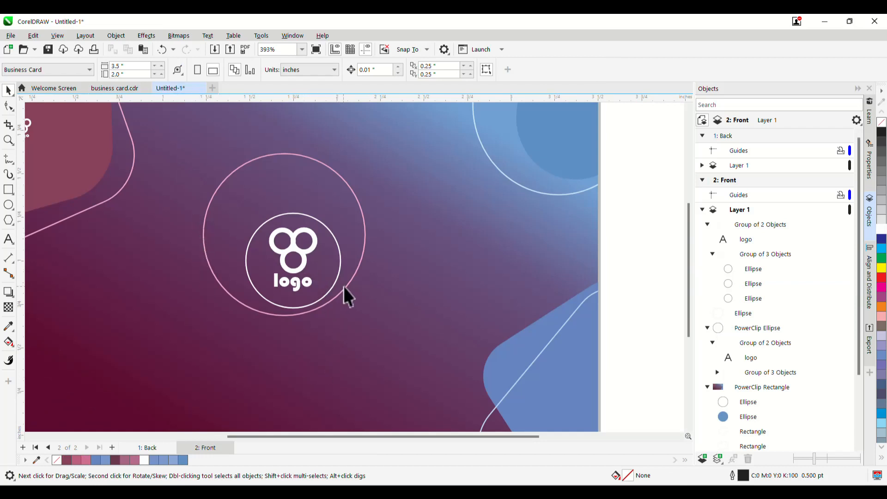
left_click(365, 311)
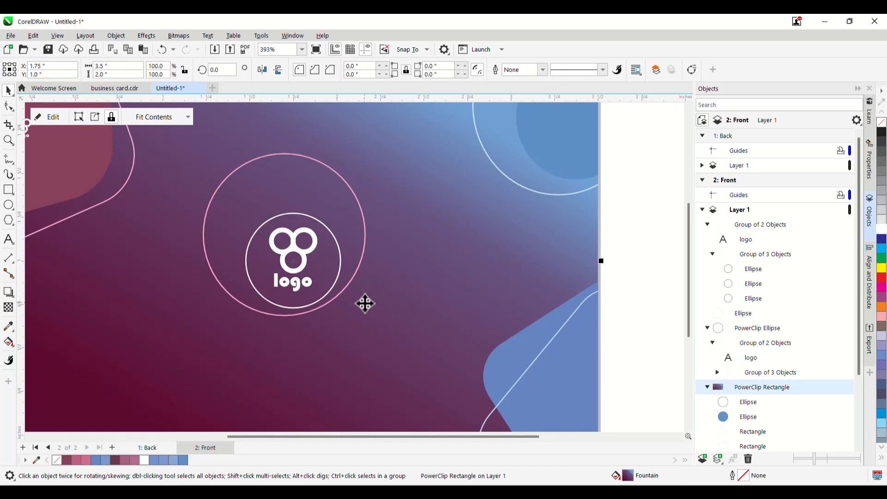
left_click(654, 254)
left_click(292, 255)
key("Delete")
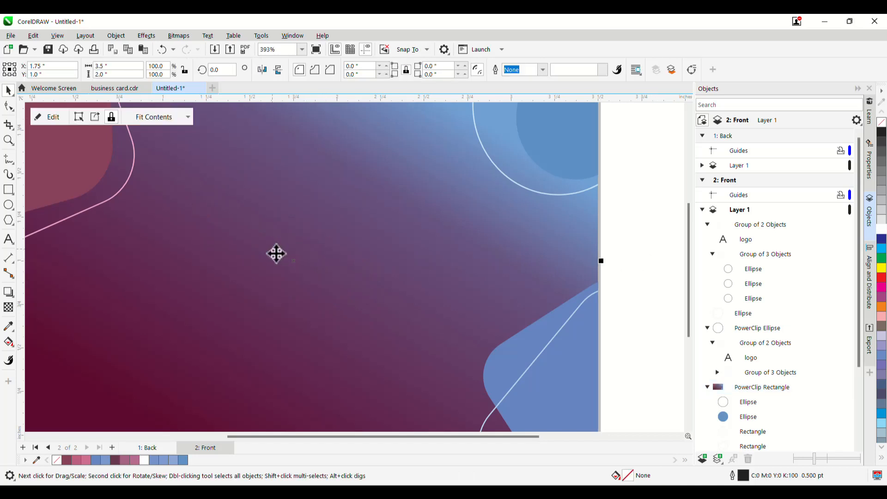
left_click(277, 254)
scroll(278, 276, "down", 1)
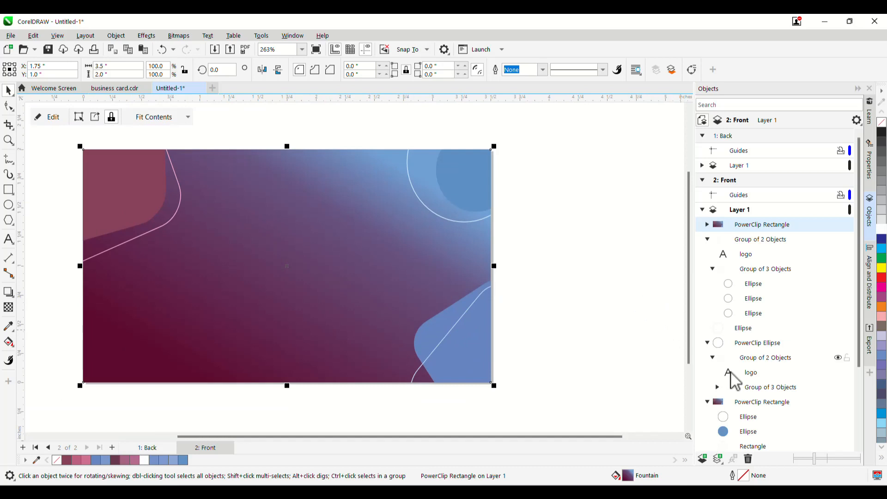
scroll(758, 395, "down", 3)
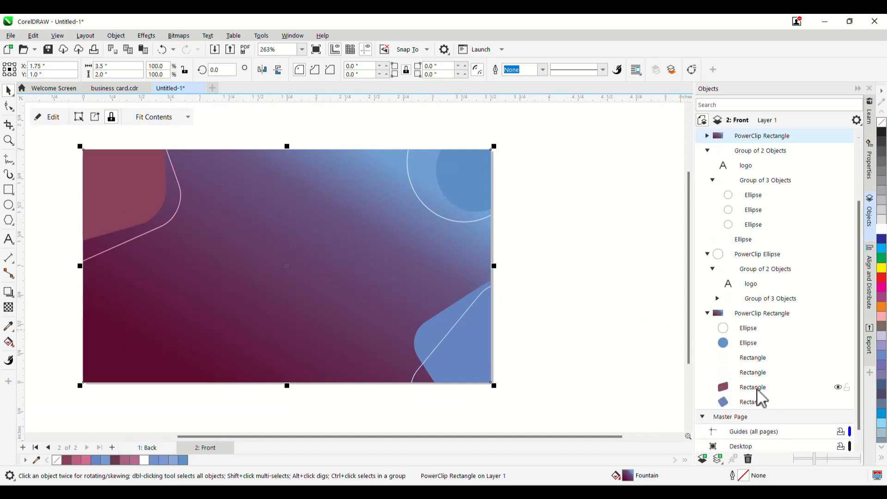
scroll(761, 398, "up", 2)
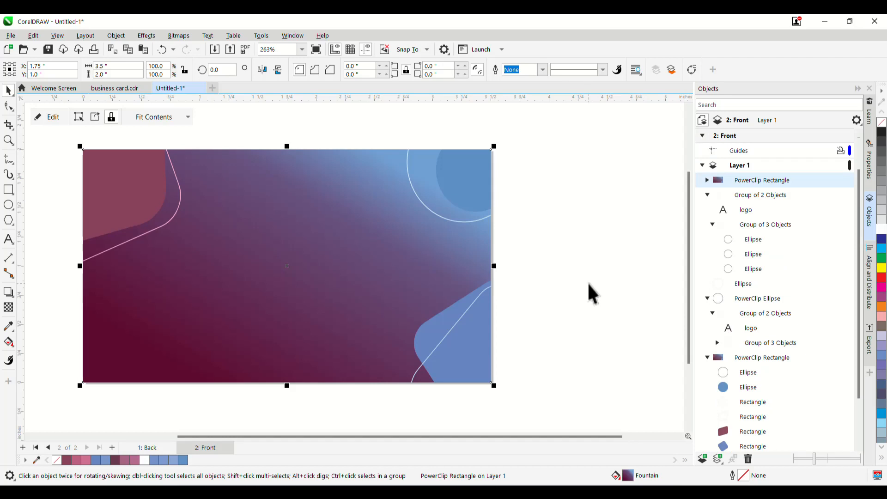
key("ctrl+z")
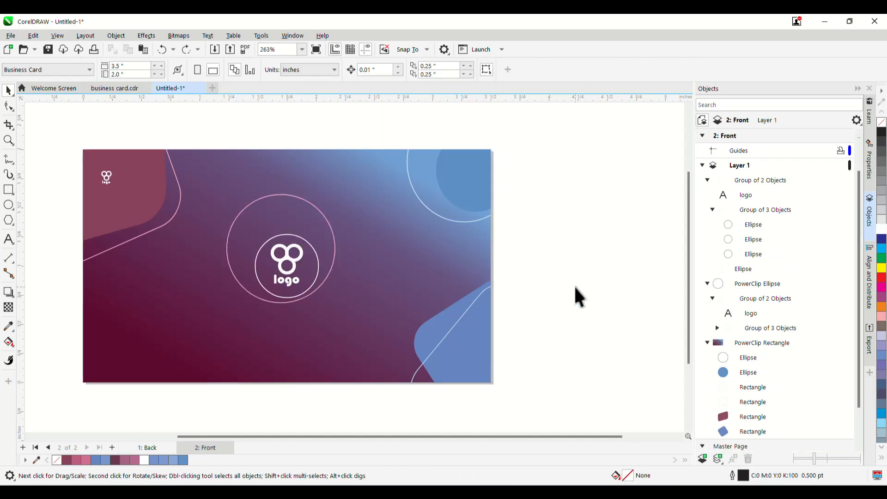
Copy the five contact icons and their rounded outline from the front of business card.cdr onto the Front page of Untitled-1.
left_click(127, 88)
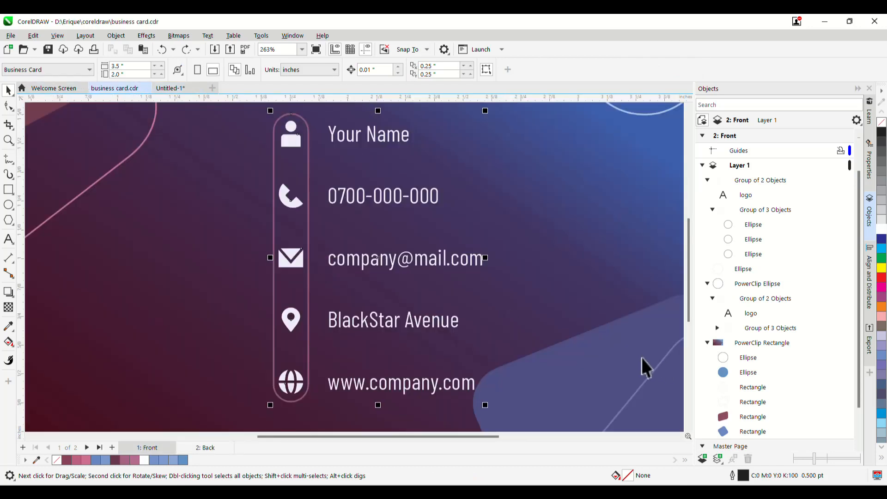
left_click(743, 286)
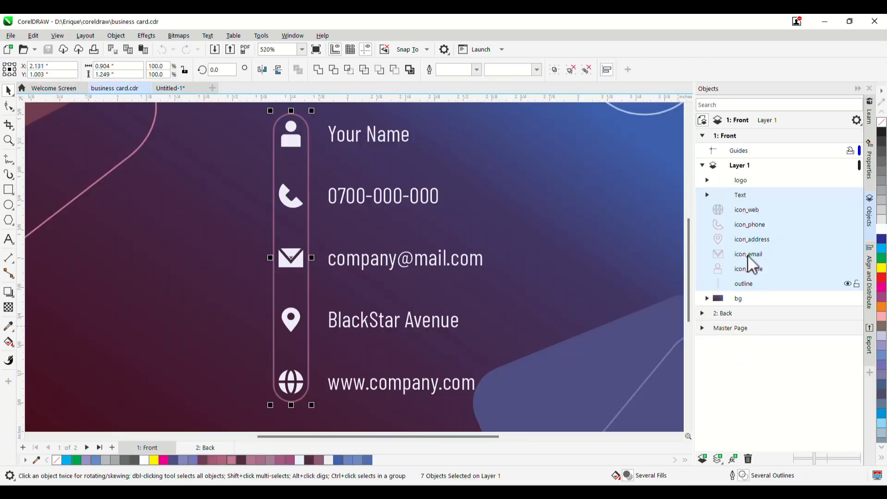
left_click(738, 212)
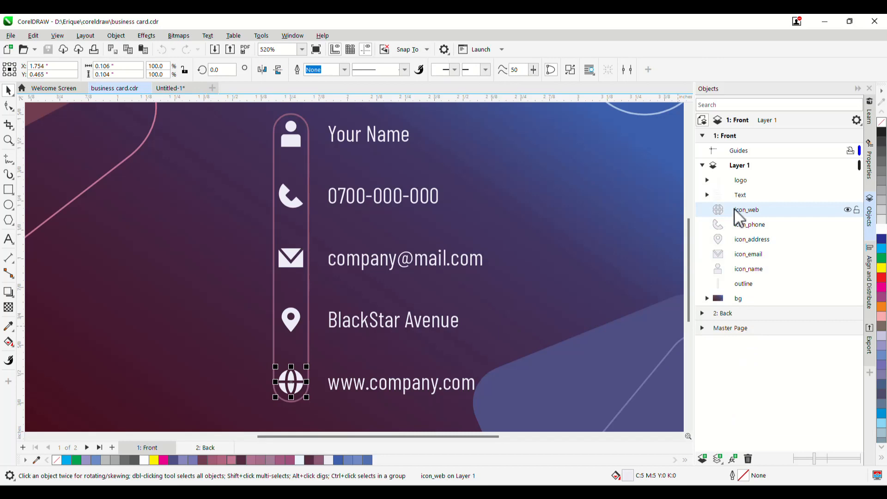
left_click(761, 284, "shift")
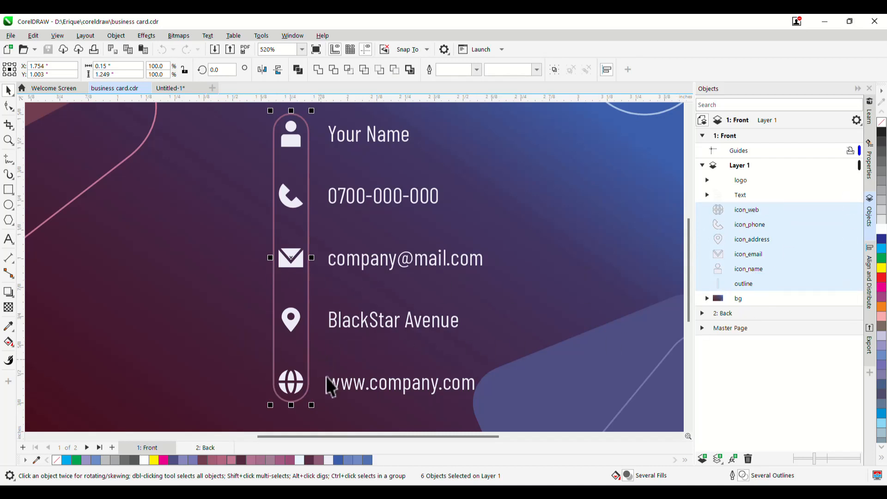
left_click(183, 92)
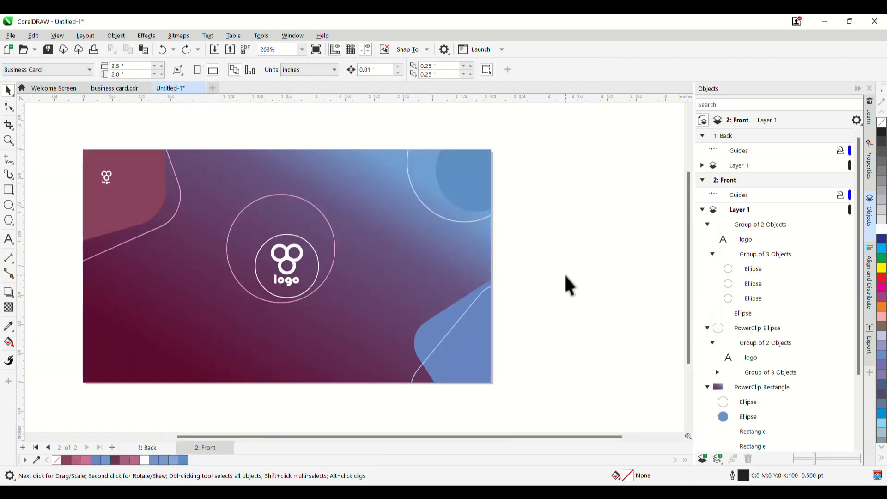
key("ctrl+v")
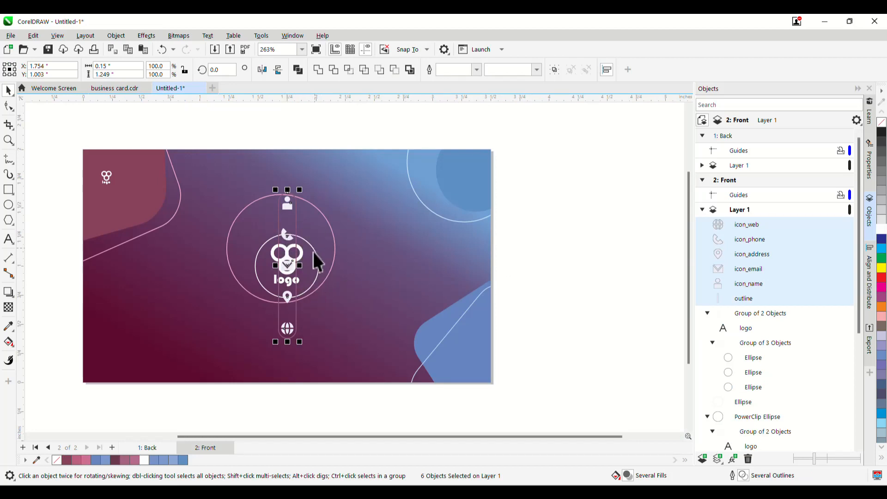
scroll(312, 266, "up", 3)
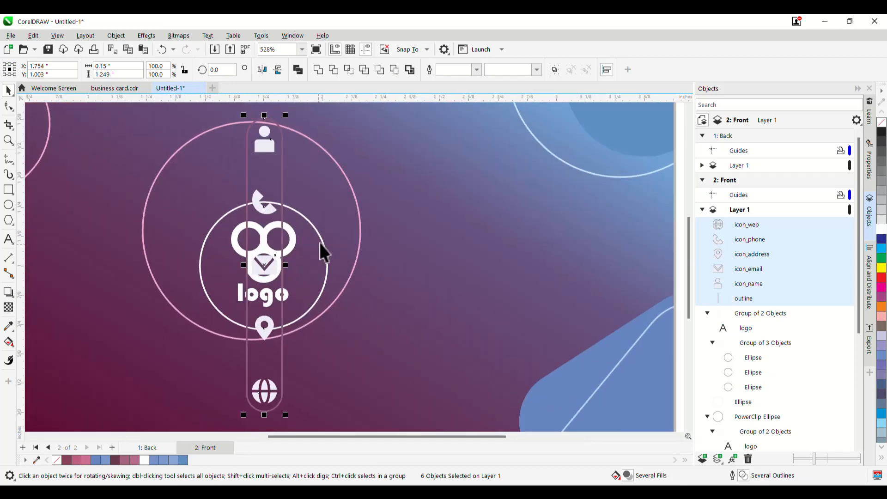
scroll(289, 238, "down", 2)
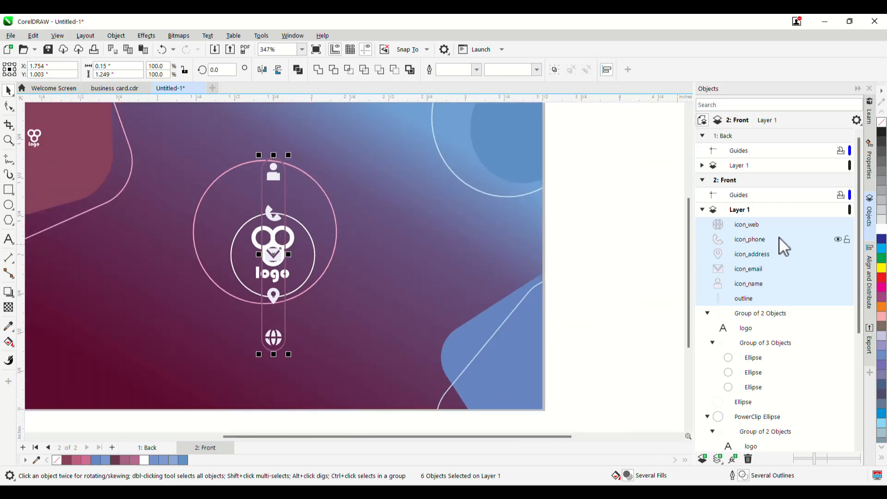
Copy the five contact text lines from the front of business card.cdr onto the Front page of Untitled-1.
left_click(116, 88)
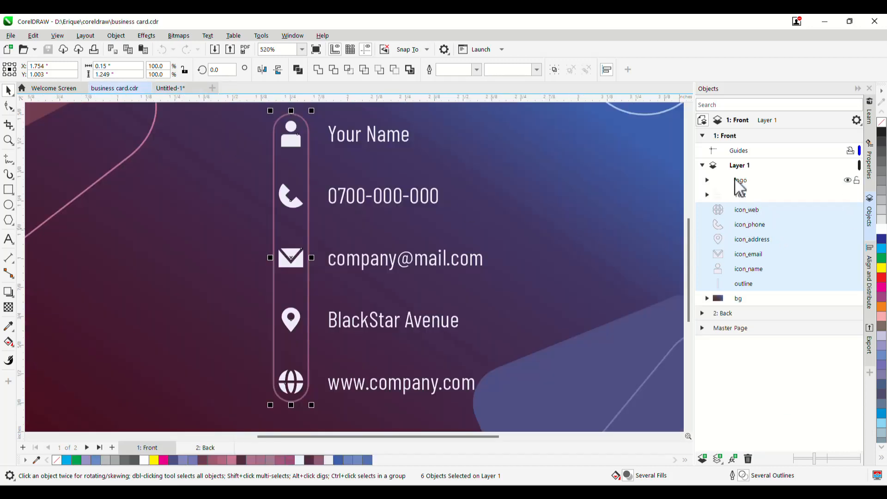
left_click(711, 195)
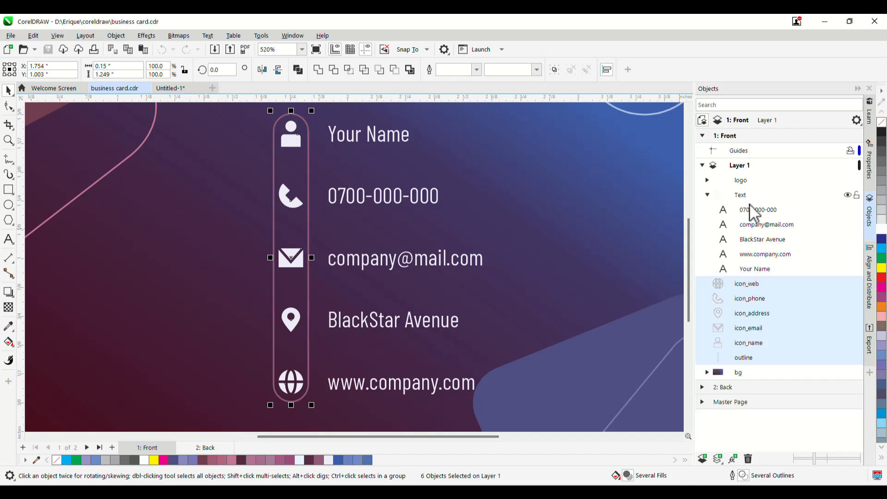
left_click(753, 211)
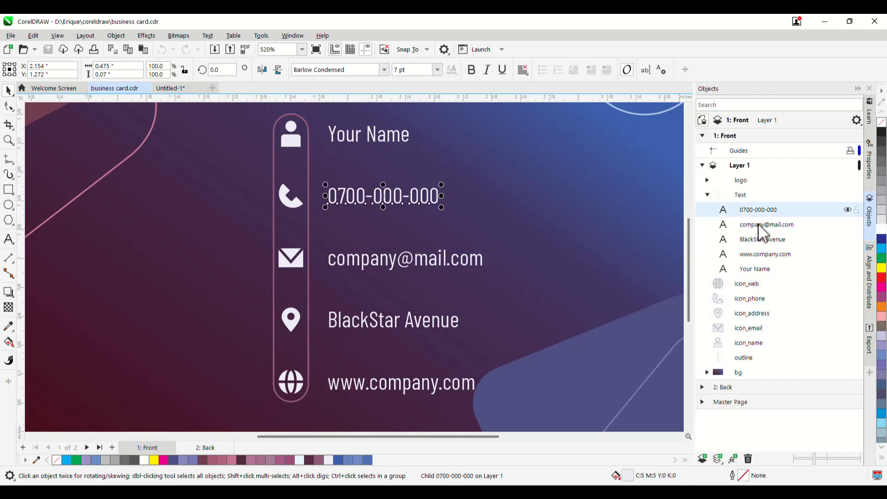
left_click(762, 270, "shift")
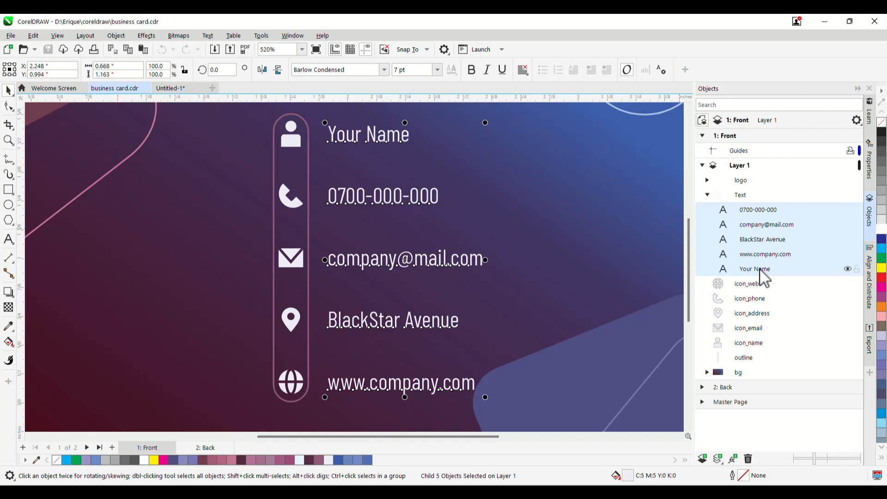
left_click(171, 89)
left_click(455, 236)
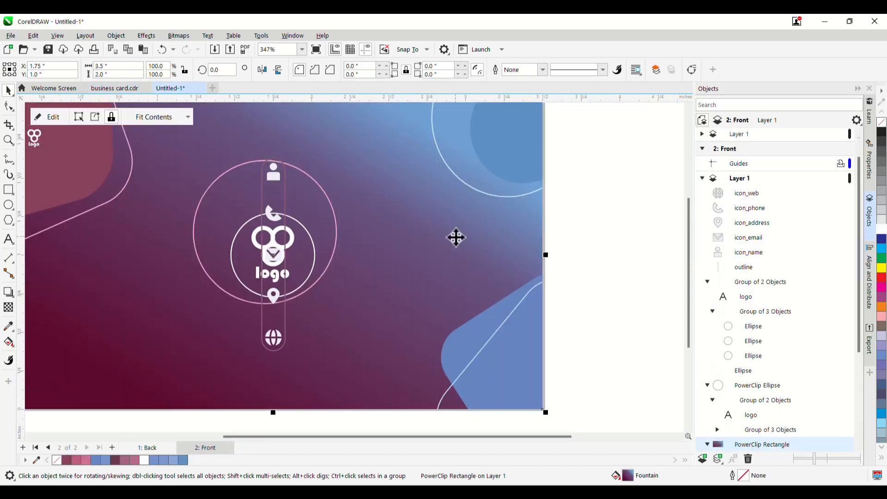
key("ctrl+v")
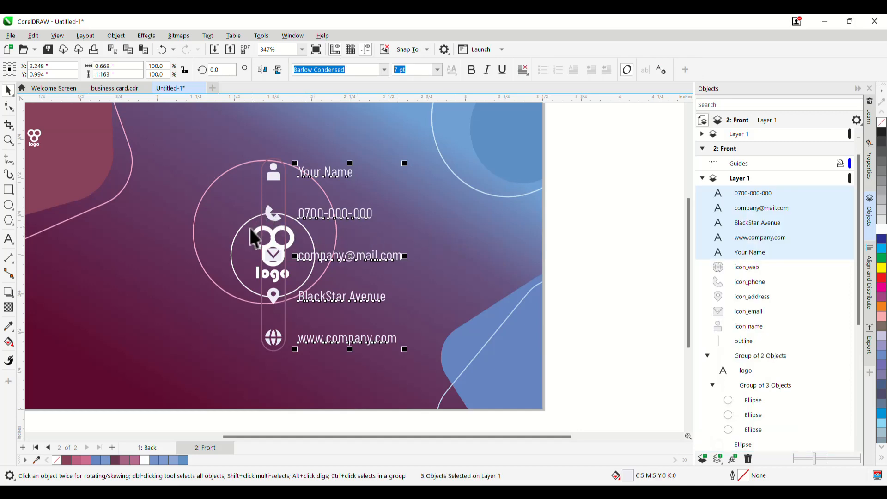
Delete the large pink circle and the white-outlined circle with its central logo from the Front page.
key("Tab")
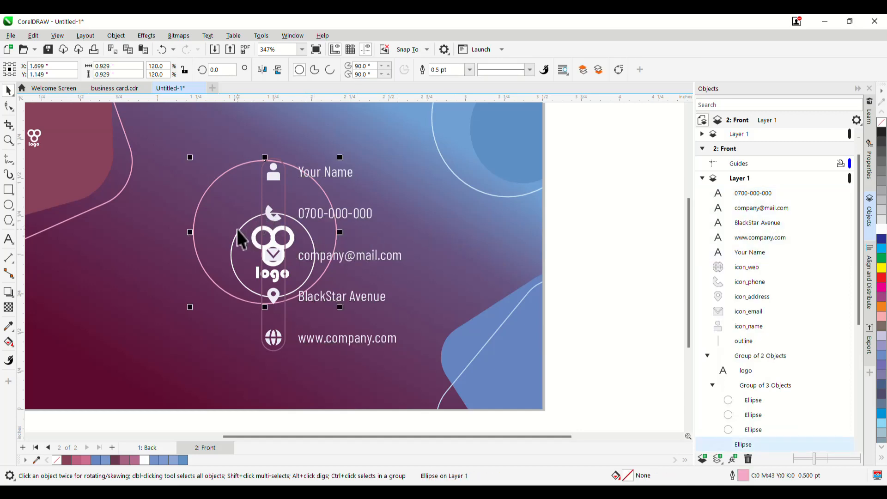
left_click(236, 229)
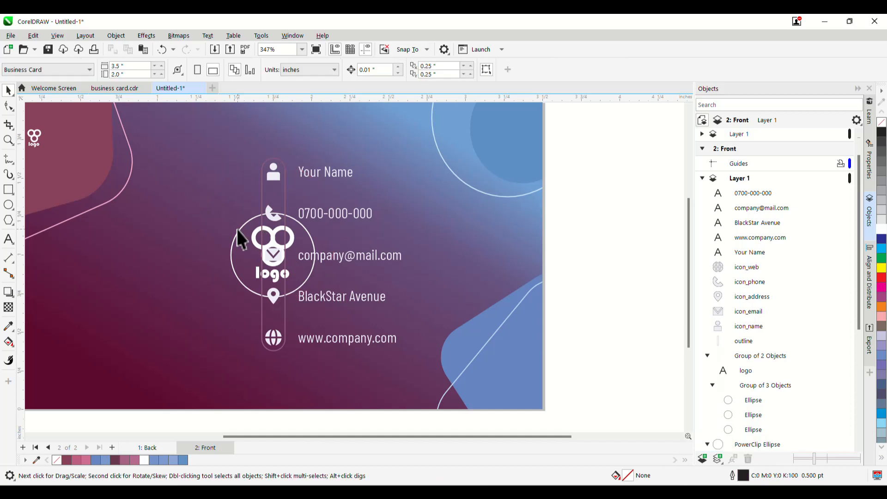
left_click(239, 232)
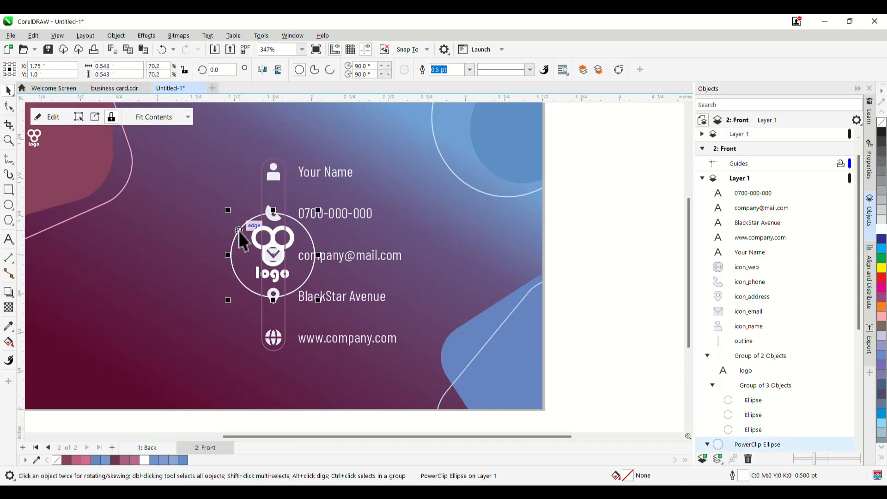
key("Delete")
scroll(355, 233, "down", 3)
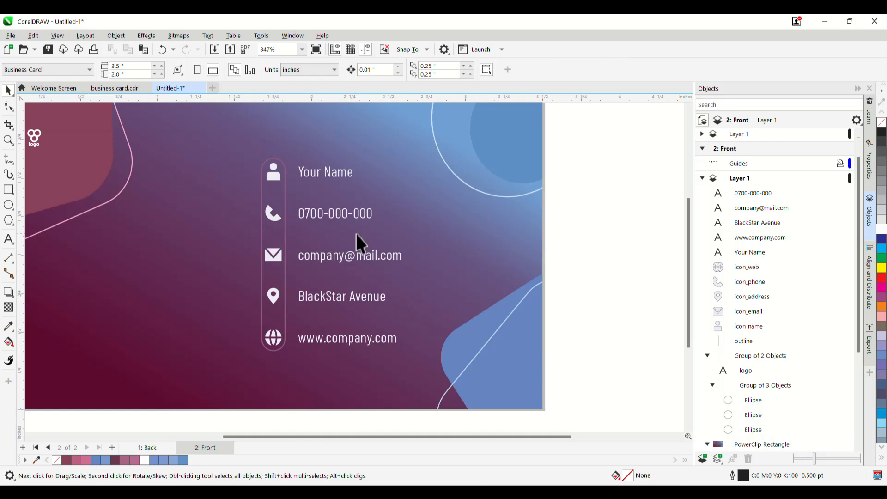
scroll(355, 234, "up", 2)
scroll(356, 234, "down", 1)
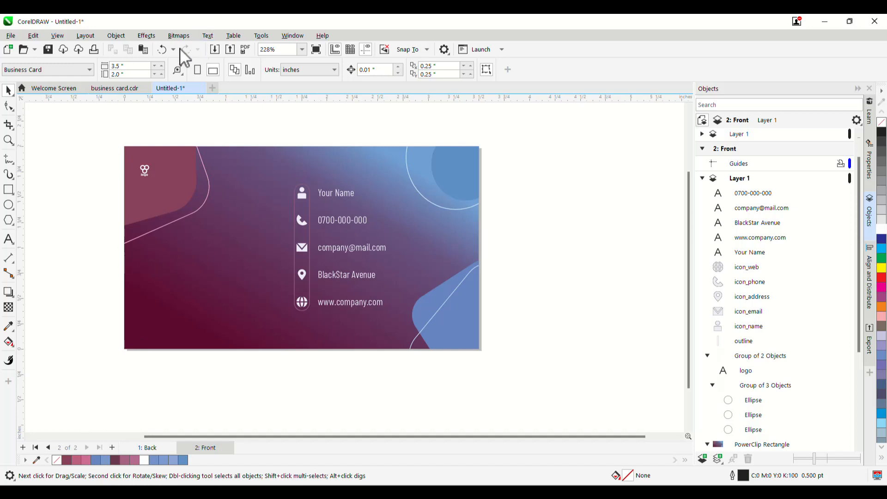
Compare the card with the front of business card.cdr and slightly darken the maroon start colour of the background rectangle's fountain fill.
left_click(115, 89)
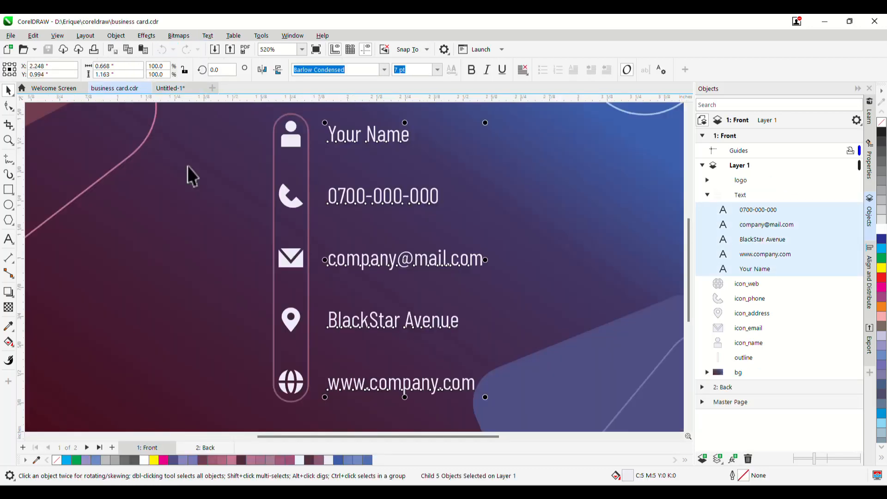
scroll(389, 275, "down", 2)
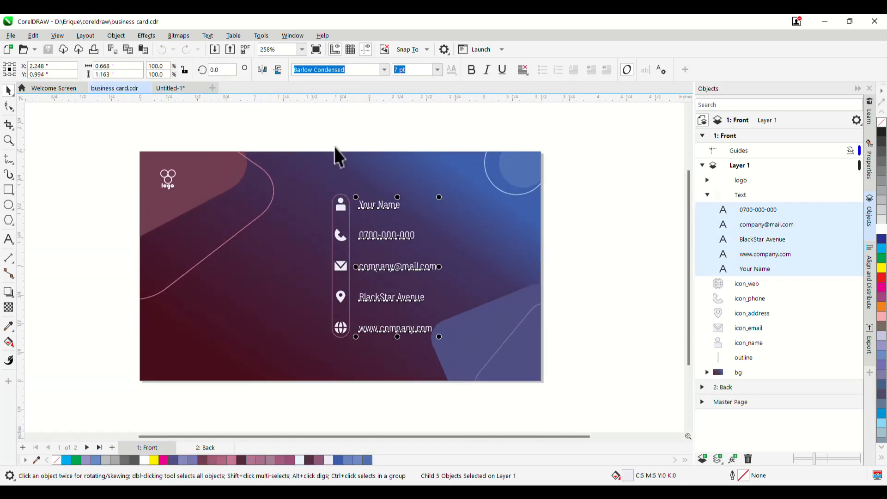
left_click(332, 142)
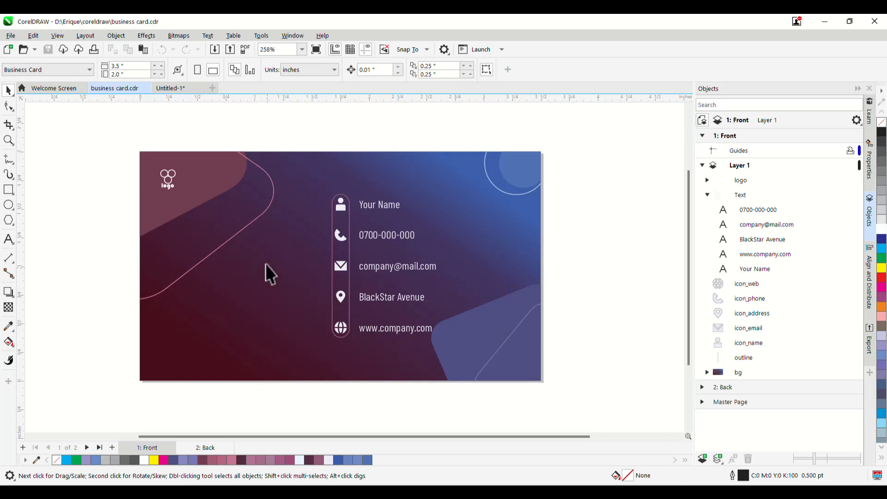
left_click(178, 88)
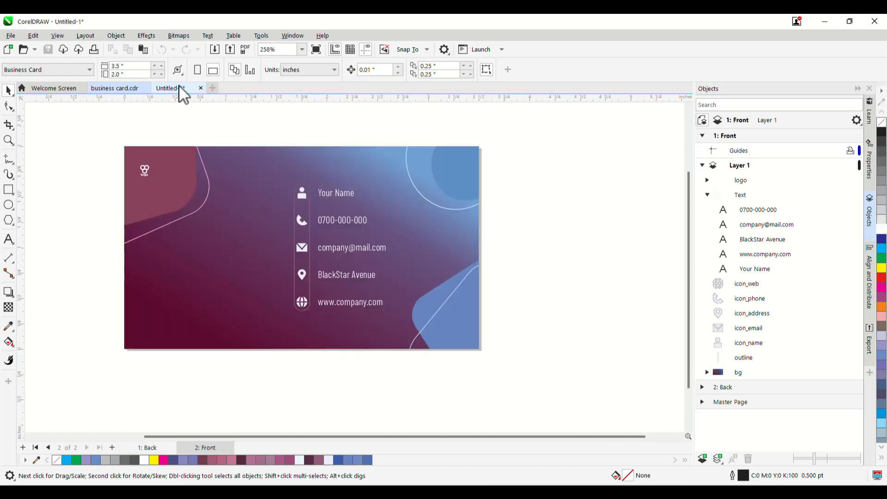
left_click(184, 265, "ctrl")
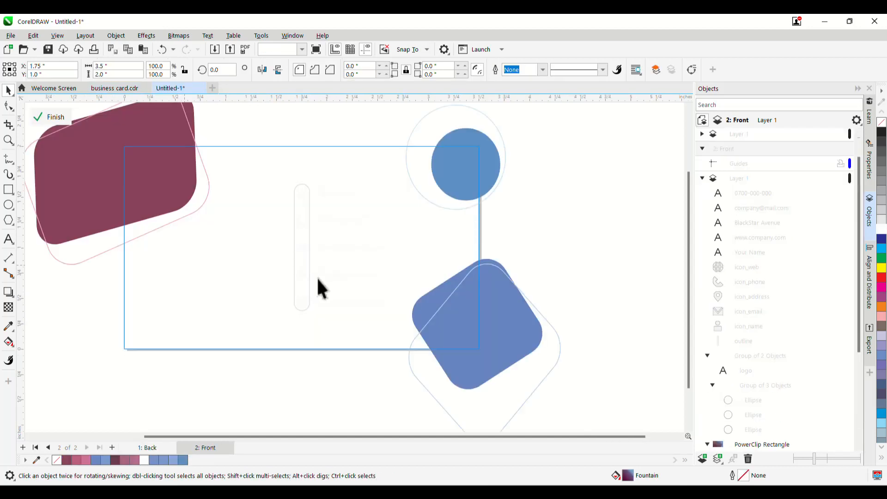
scroll(767, 351, "down", 3)
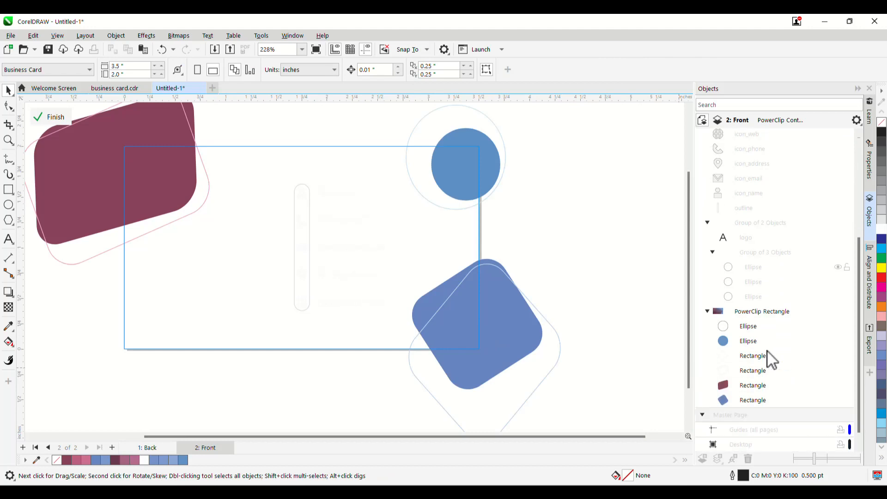
left_click(748, 315)
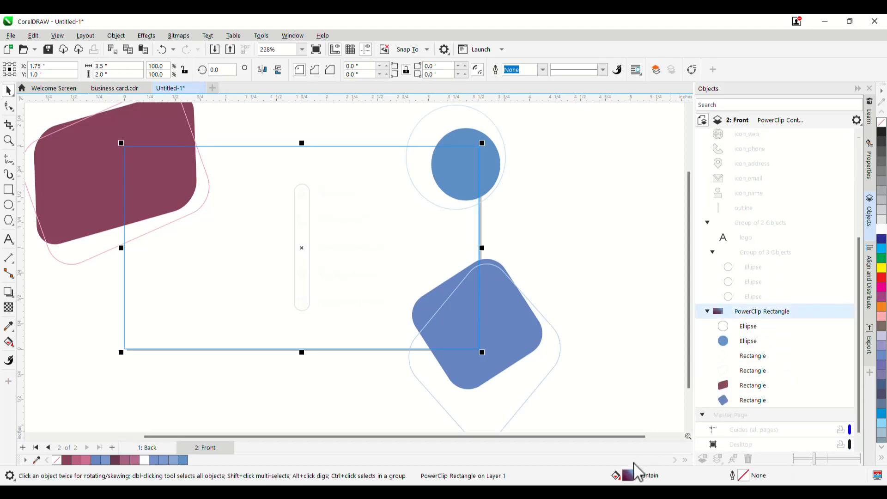
double_click(628, 476)
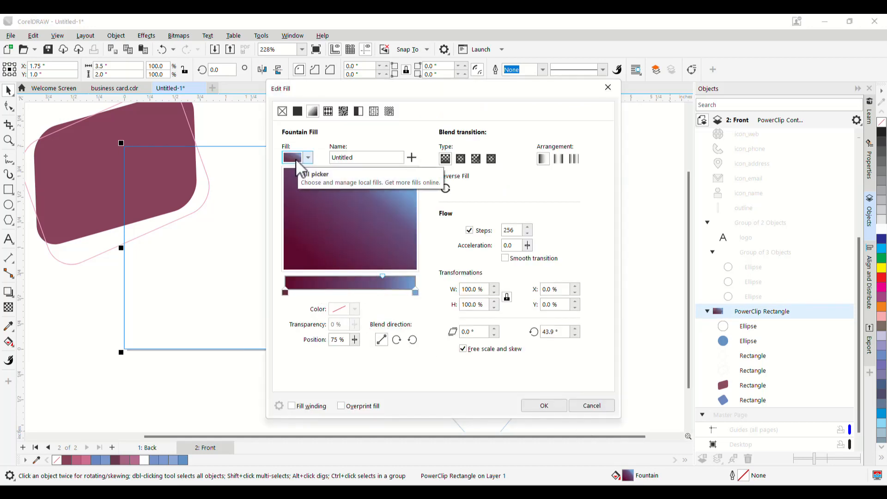
left_click(285, 293)
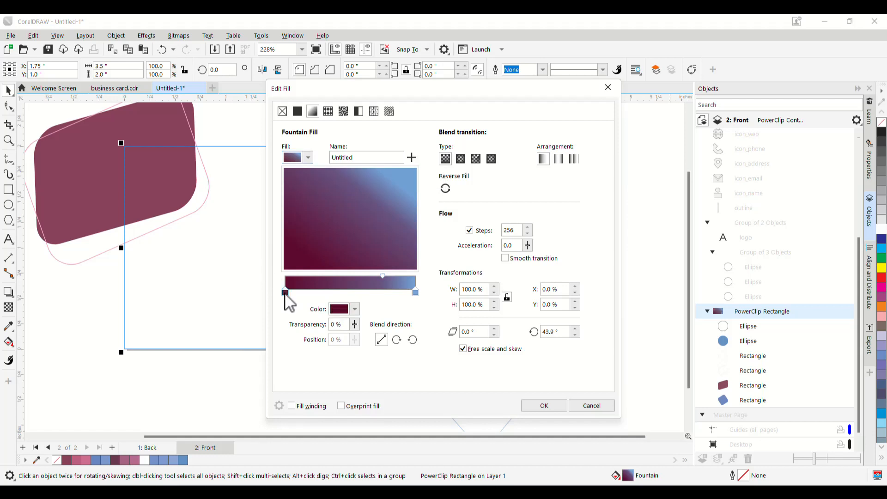
left_click(341, 309)
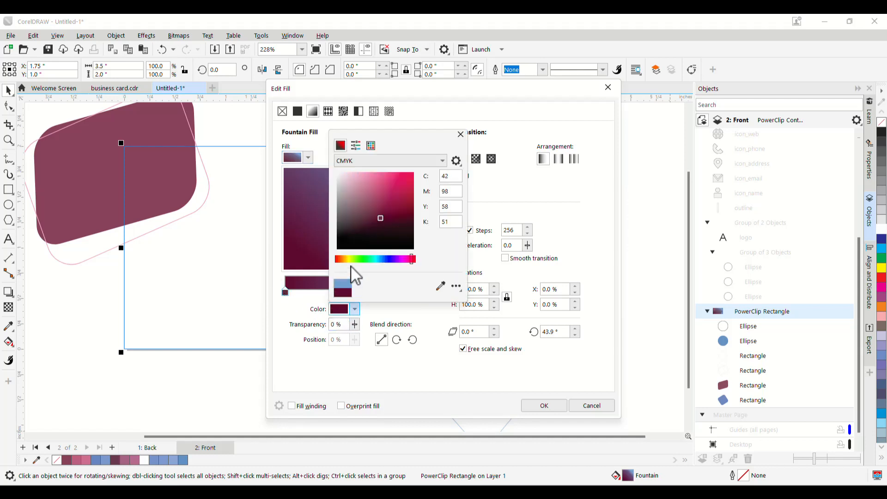
left_click_drag(379, 219, 375, 219)
left_click(462, 135)
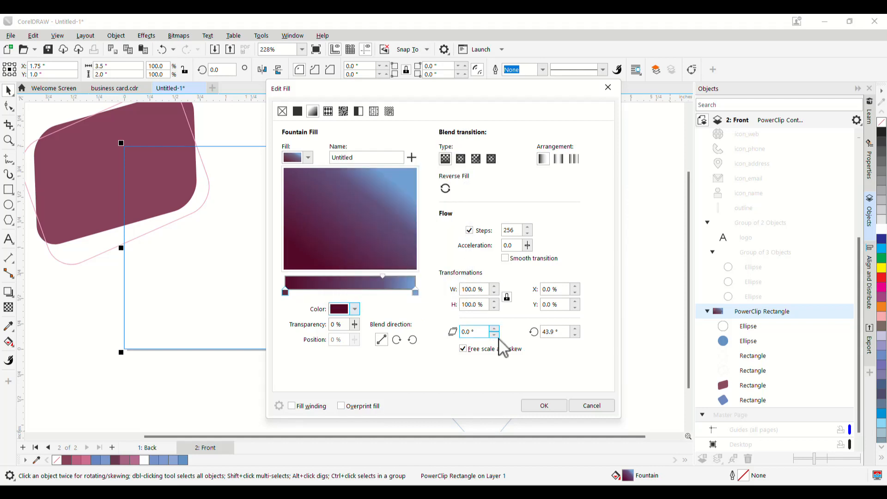
Make the blue end colour of the background's fountain fill slightly deeper and apply the fill.
left_click(414, 293)
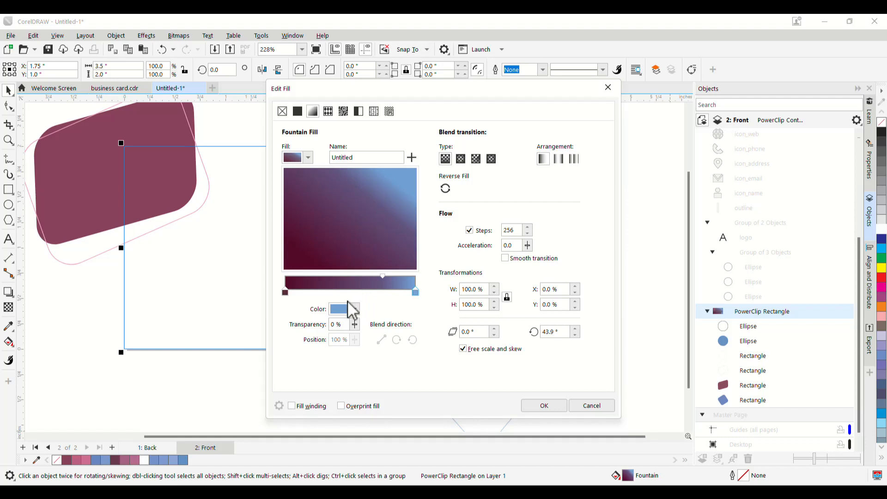
left_click(339, 310)
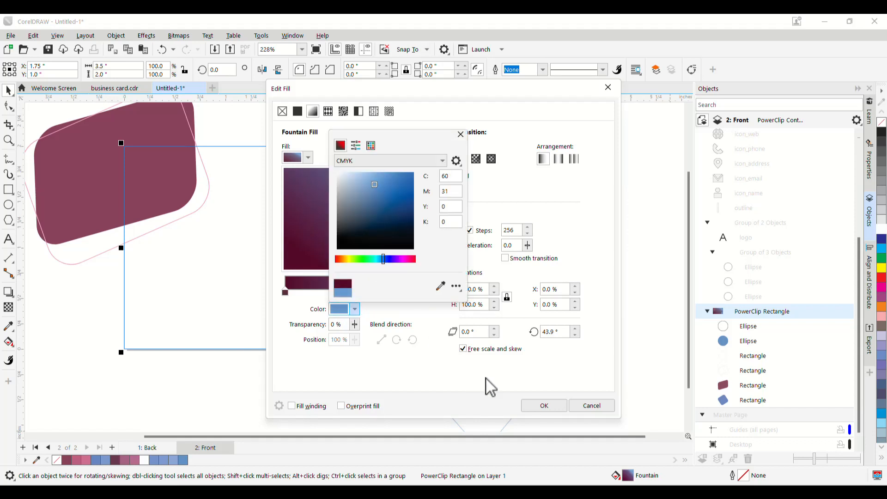
left_click(543, 409)
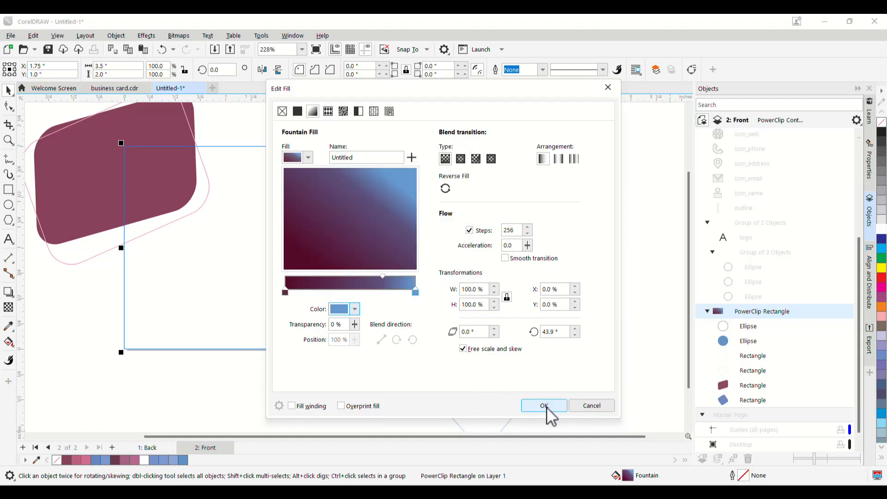
left_click(543, 407)
Collapse the small logo group in the object list and finish editing the background PowerClip contents.
scroll(277, 192, "up", 3)
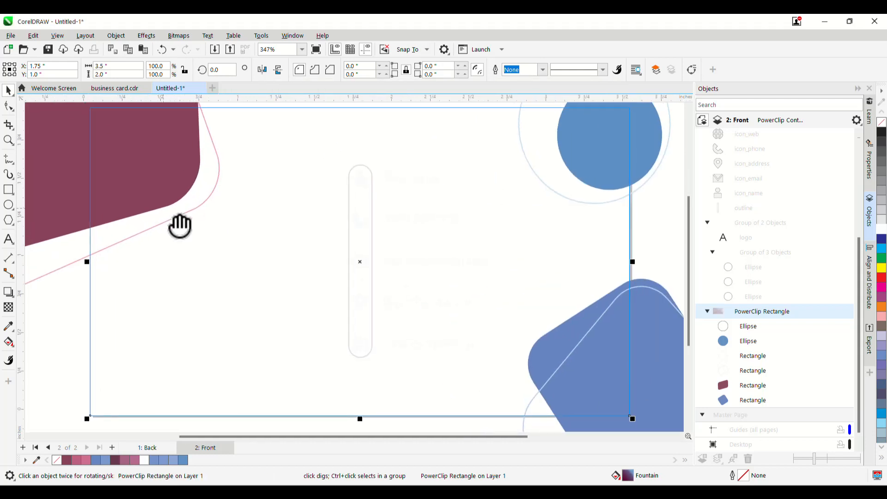
scroll(276, 257, "down", 4)
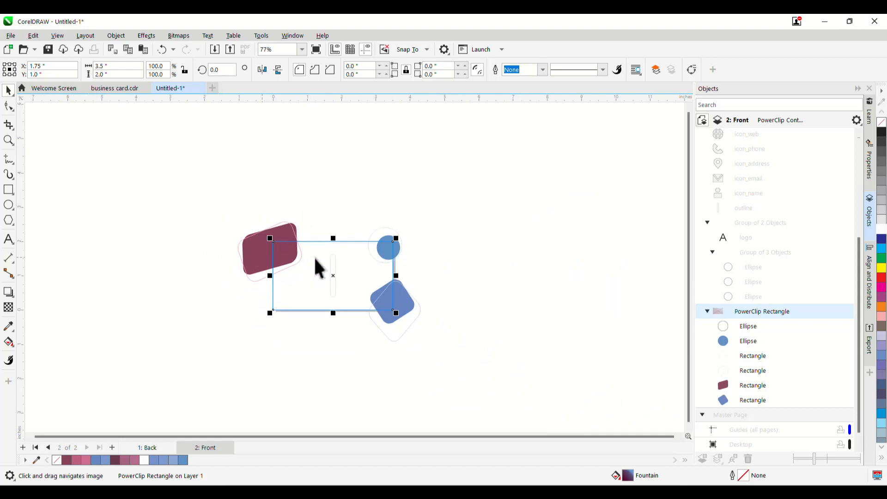
scroll(317, 264, "up", 2)
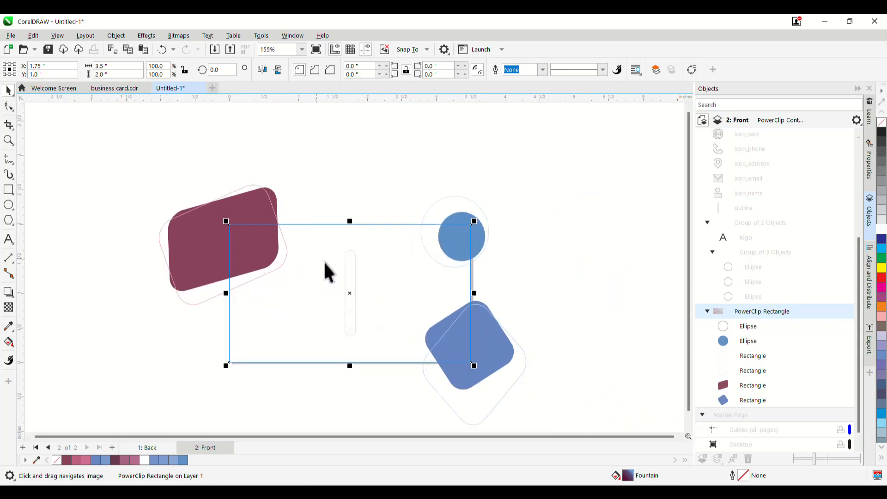
left_click(708, 223)
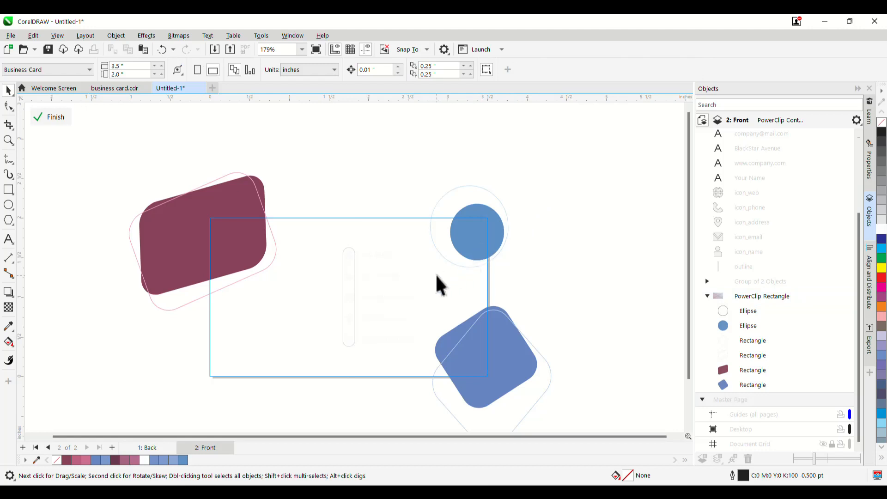
scroll(649, 255, "down", 1)
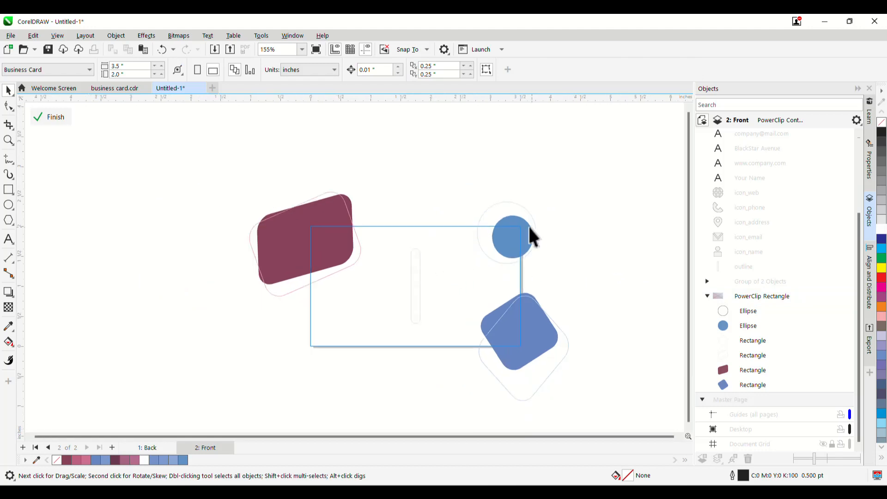
left_click(50, 119)
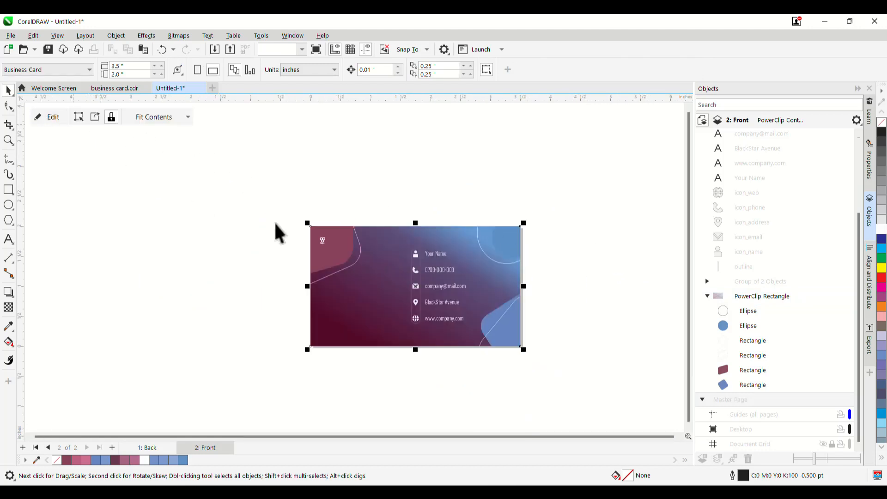
scroll(382, 289, "up", 4)
scroll(383, 287, "up", 1)
scroll(337, 153, "up", 1)
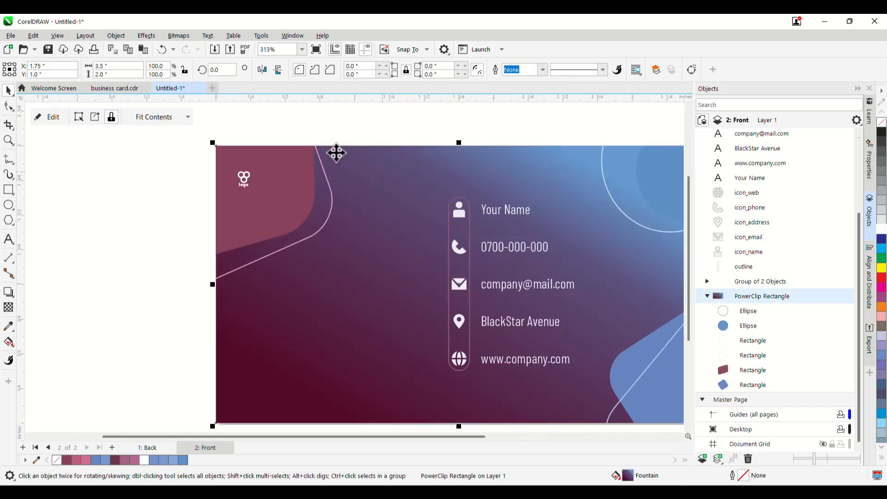
Darken the maroon corner rectangle's uniform fill to #83455A inside the Front page's background PowerClip and finish editing the contents.
left_click(159, 173)
scroll(294, 237, "down", 1)
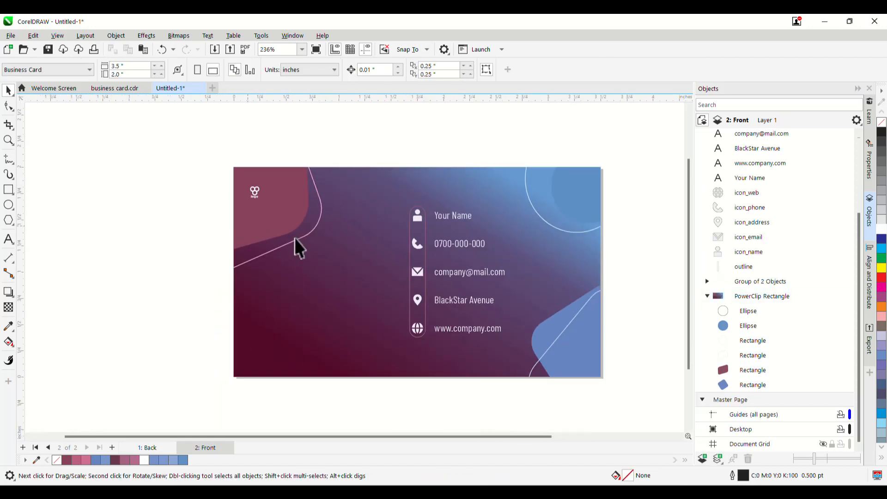
scroll(293, 226, "up", 2)
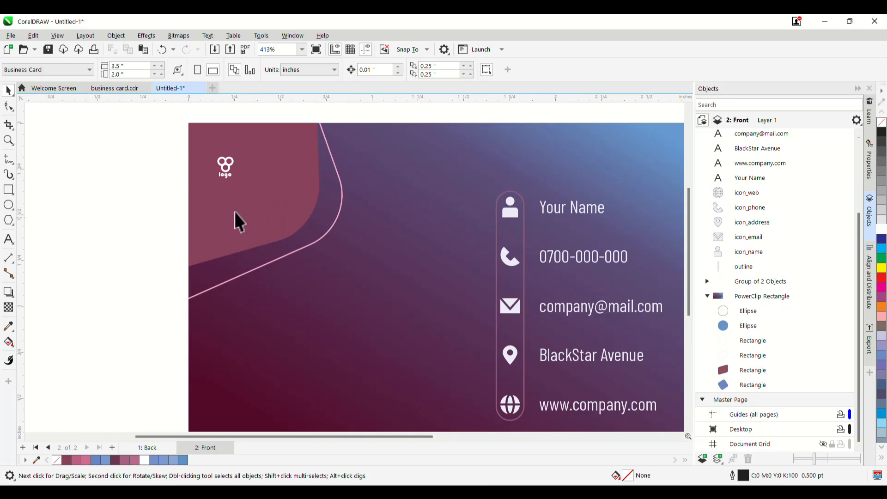
double_click(244, 203)
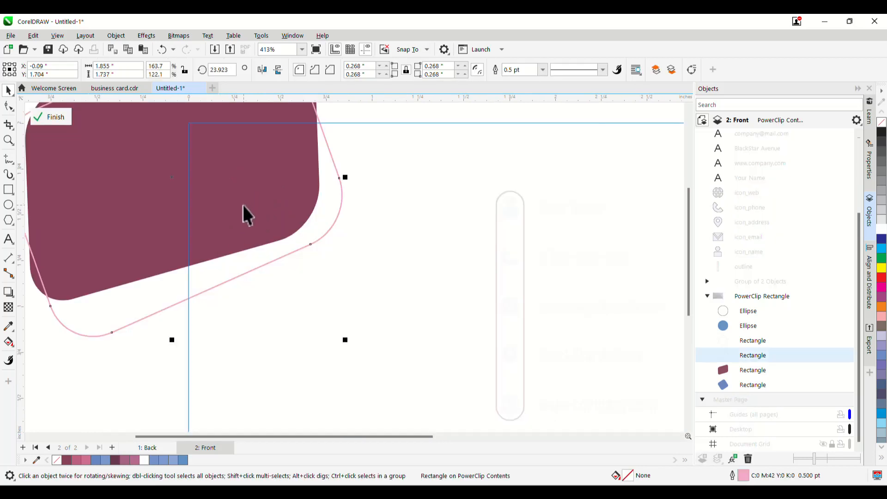
left_click(752, 371)
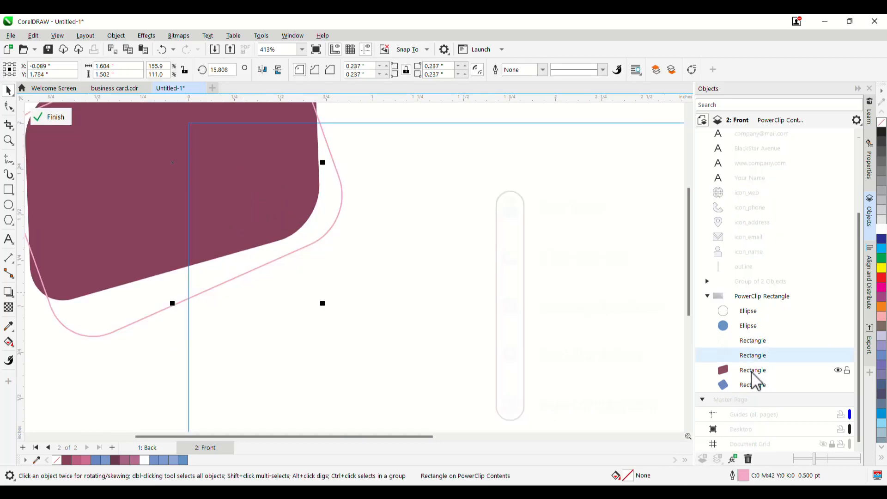
left_click(752, 372)
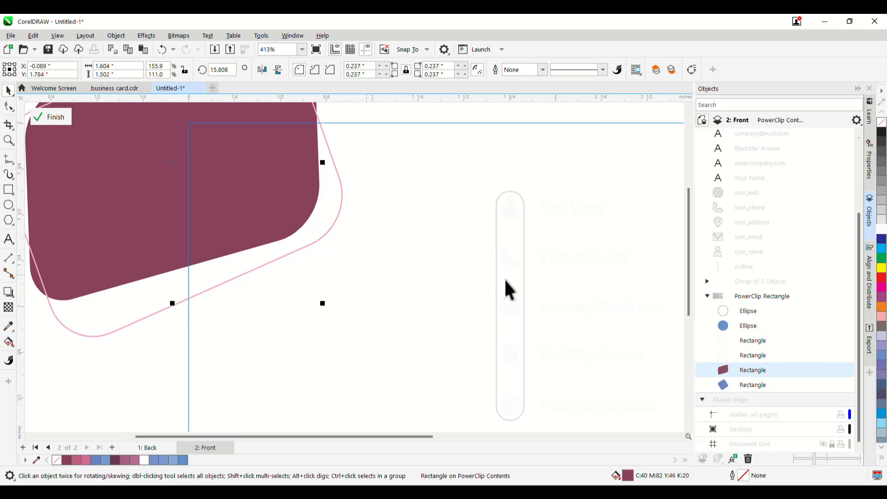
double_click(628, 476)
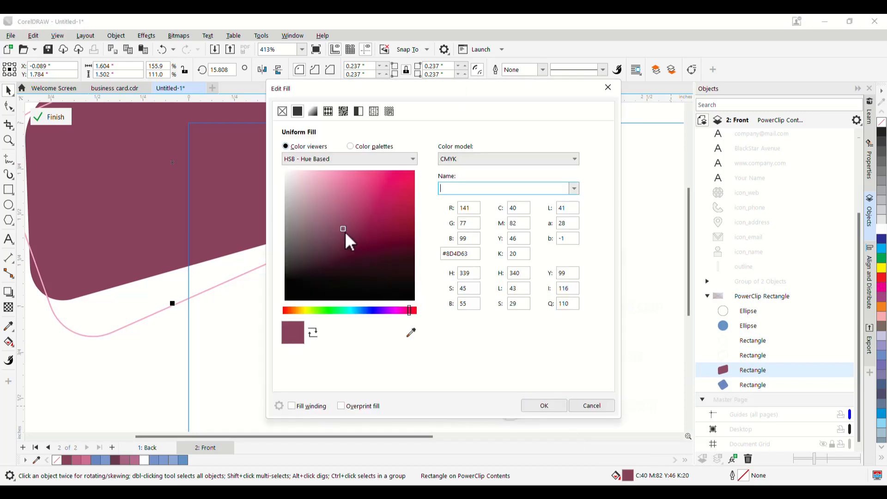
left_click_drag(345, 231, 348, 235)
left_click(544, 405)
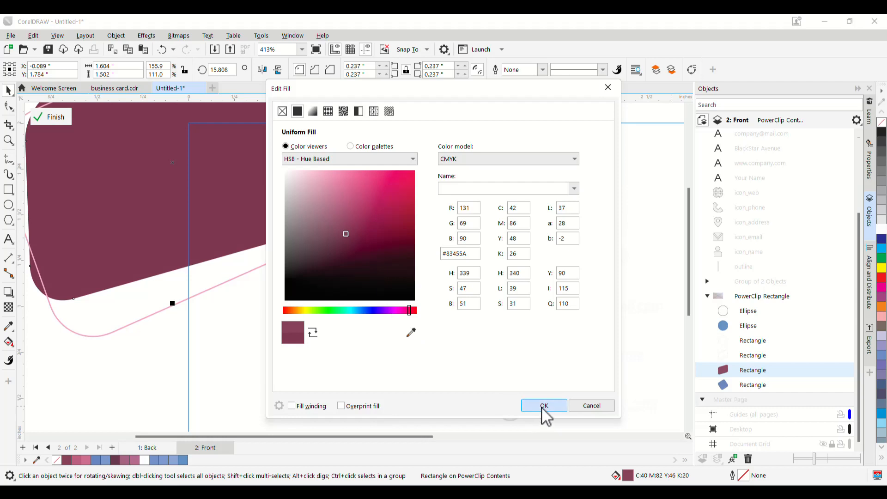
left_click(52, 119)
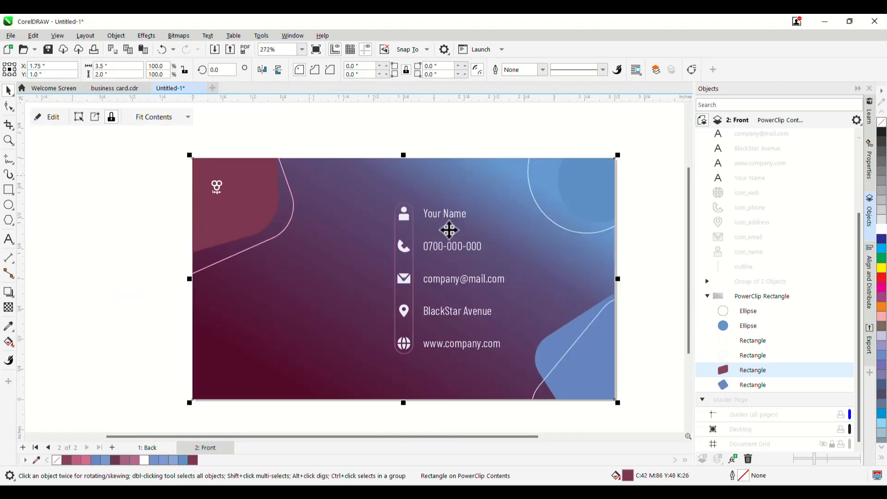
left_click(309, 123)
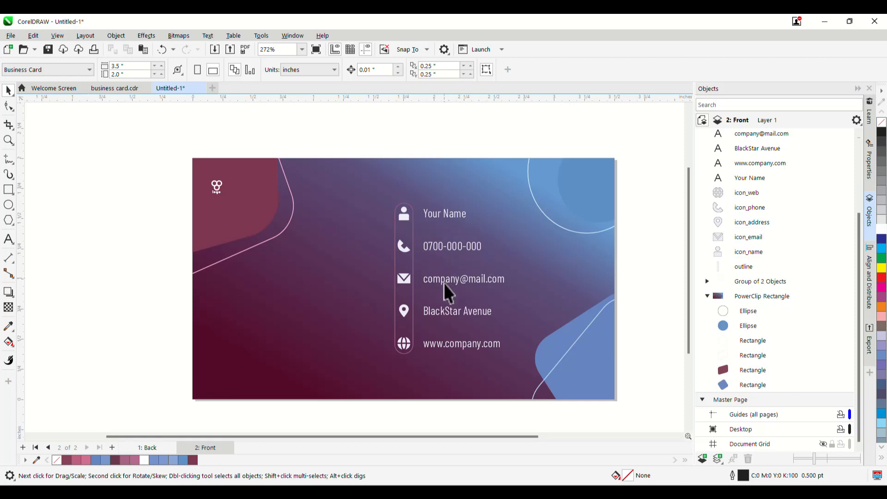
Brighten the rounded outline around the contact icons with the Light adjustment effect.
scroll(414, 245, "up", 3)
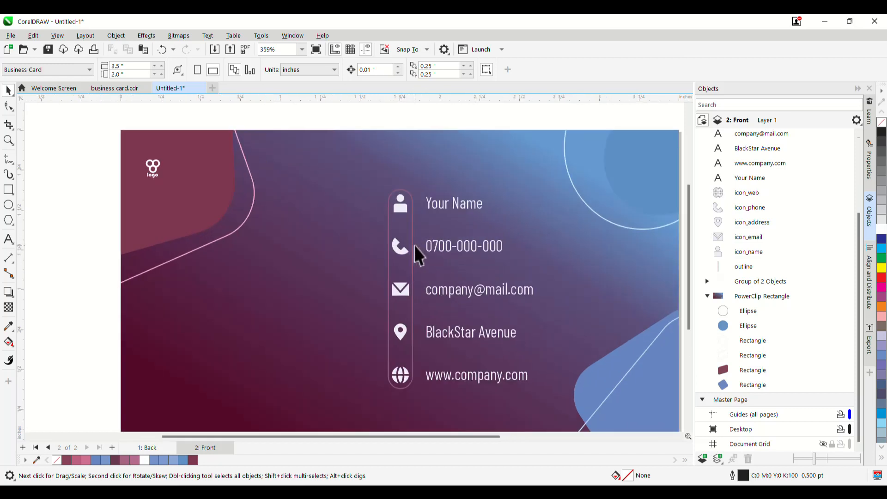
left_click(410, 242)
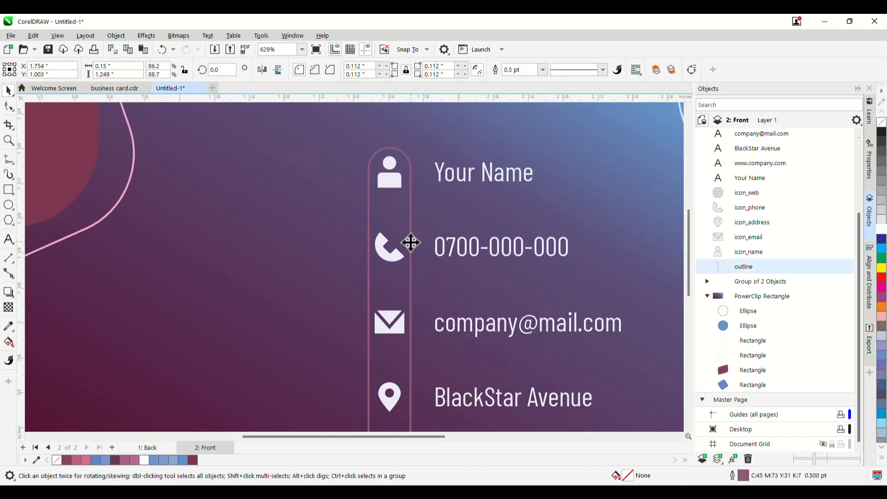
left_click(411, 240)
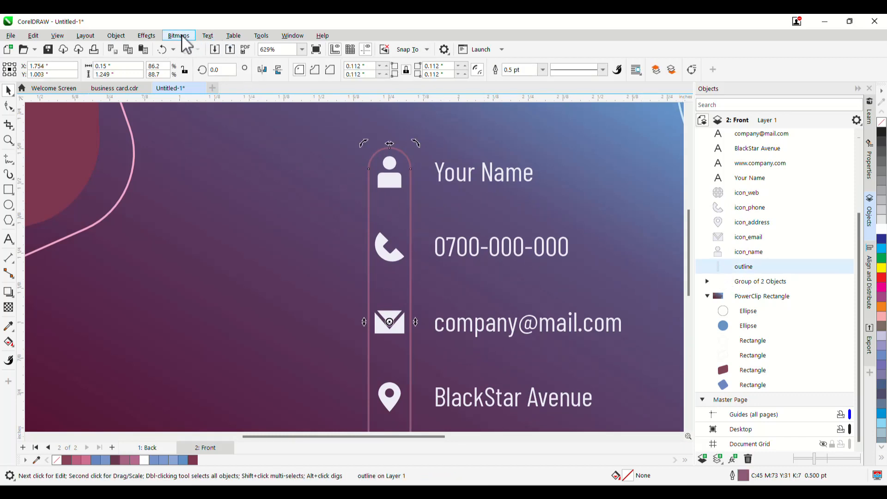
left_click(147, 37)
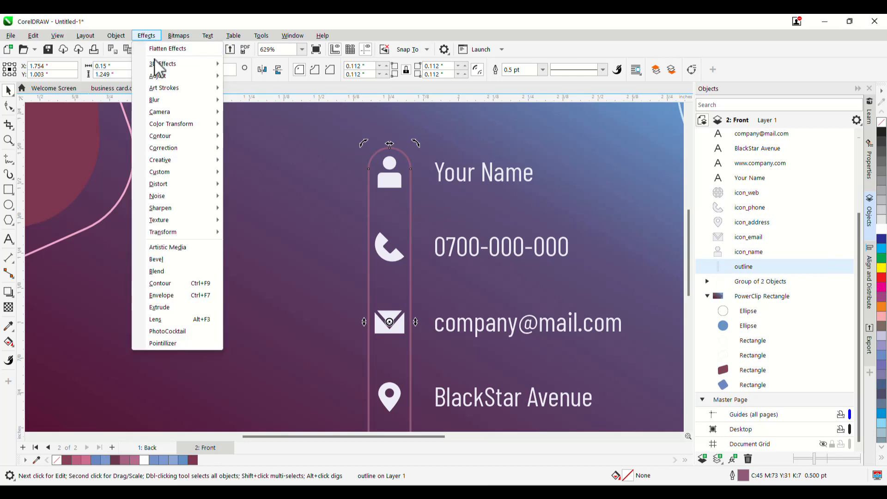
mouse_move(169, 77)
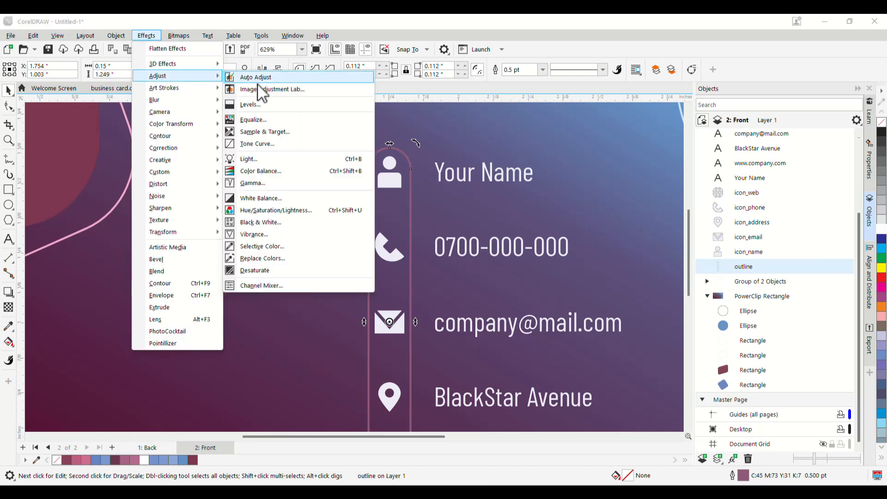
left_click(259, 160)
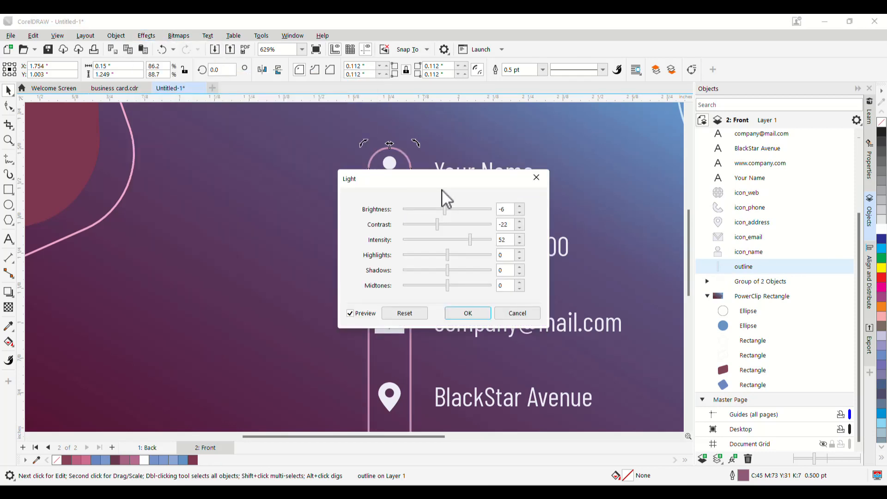
left_click_drag(429, 177, 598, 129)
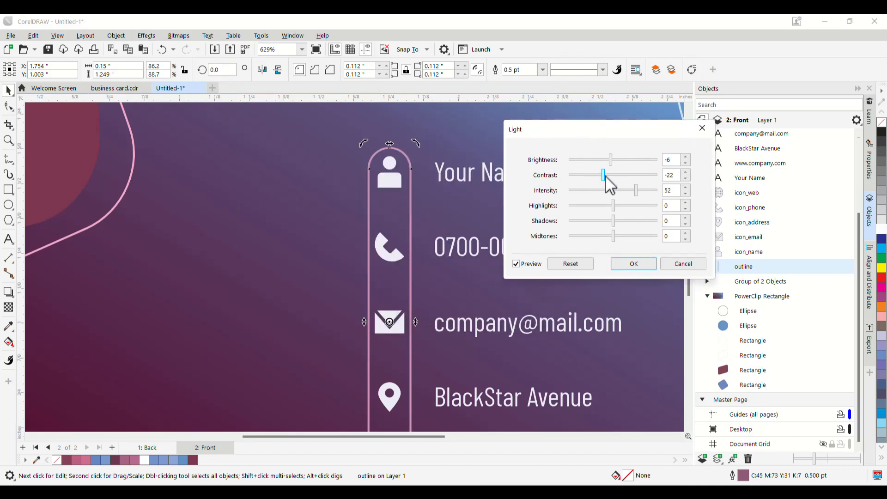
mouse_move(606, 177)
left_mouse_down()
mouse_move(597, 177)
mouse_move(614, 159)
mouse_move(591, 159)
mouse_move(611, 163)
left_mouse_up()
left_click(623, 261)
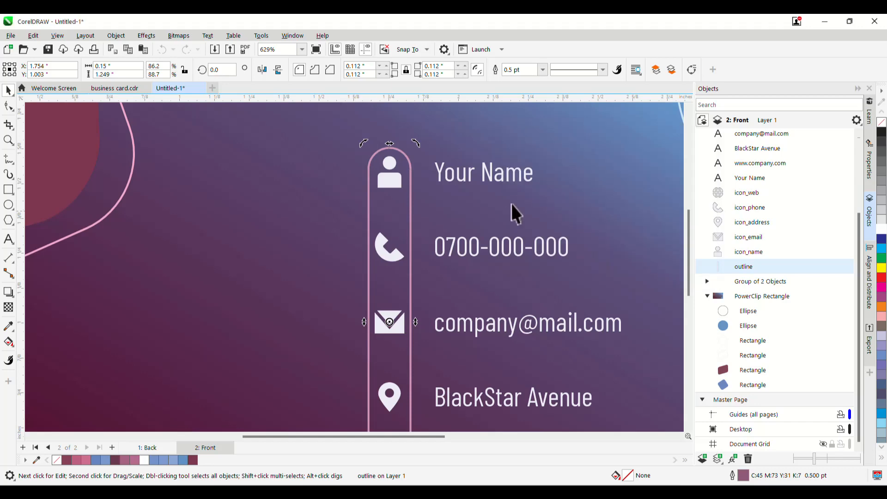
scroll(402, 157, "down", 2)
scroll(402, 157, "down", 2)
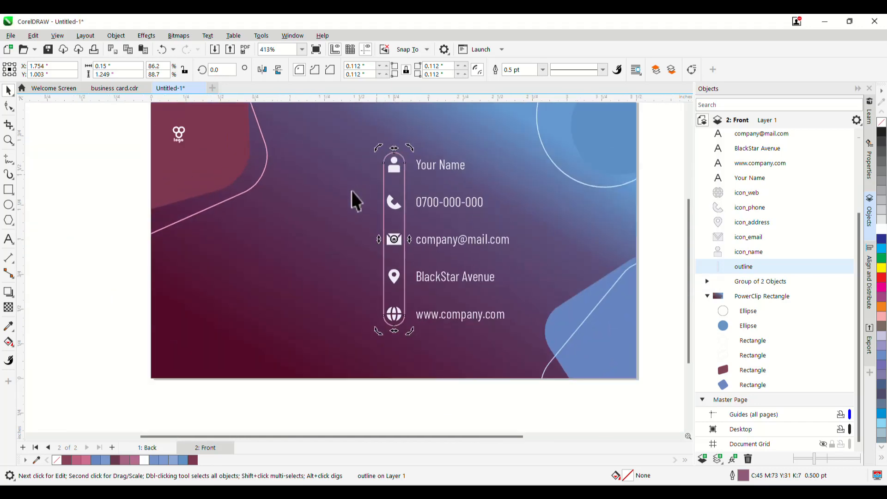
left_click(96, 175)
scroll(386, 309, "down", 1)
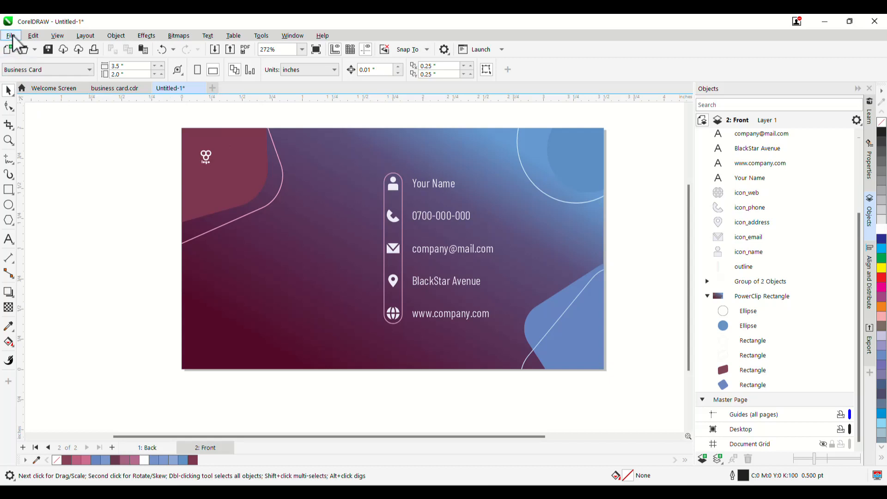
Show the Back page and review its Adobe Photoshop PSD export and bitmap conversion options, without completing the export.
left_click(151, 448)
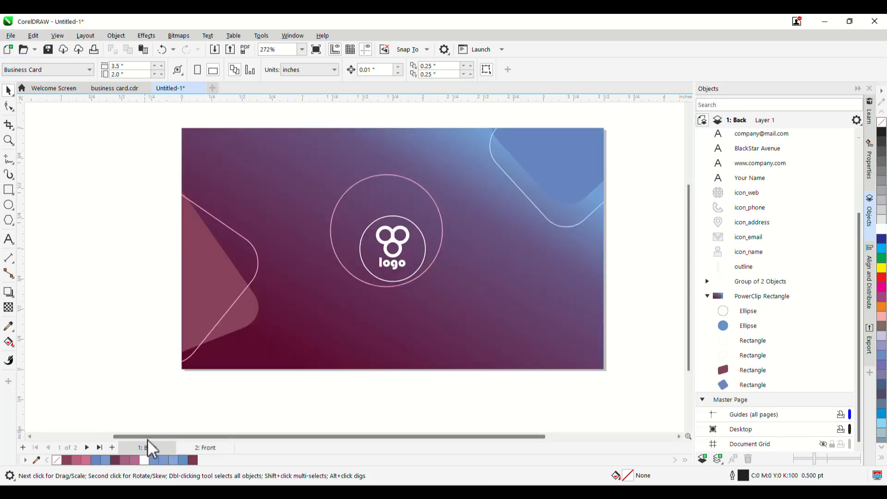
left_click(10, 36)
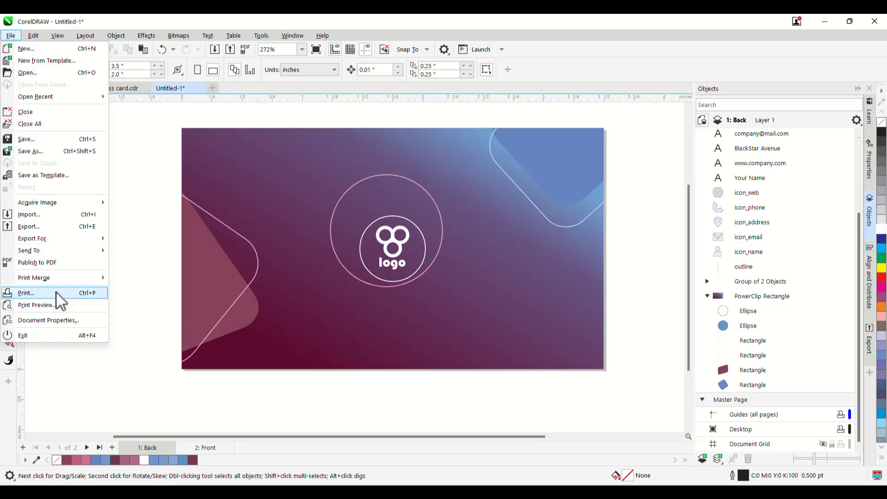
left_click(51, 227)
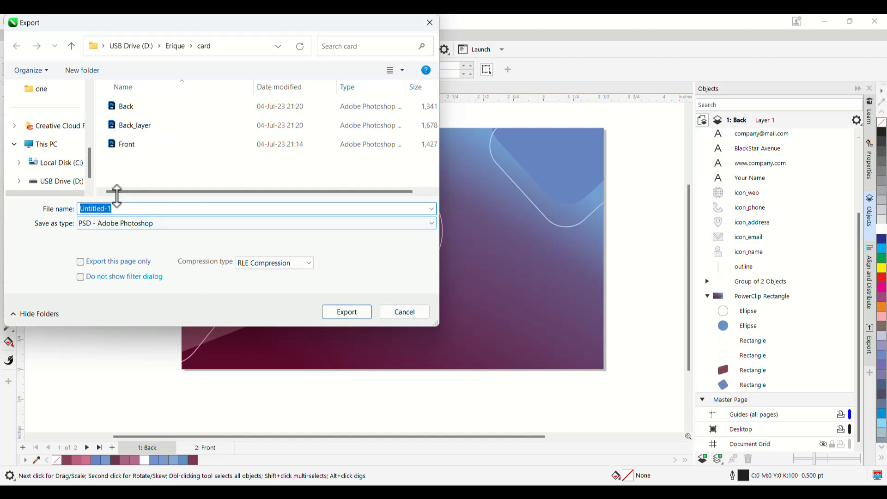
left_click(357, 313)
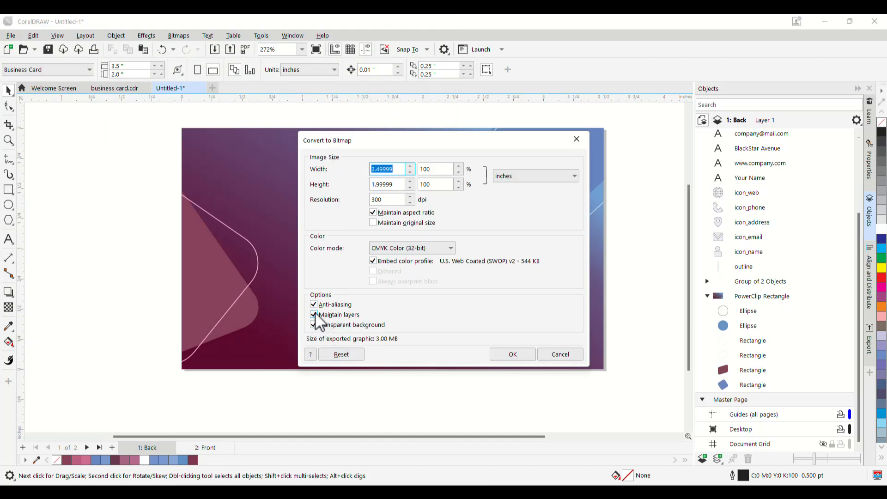
left_click(561, 354)
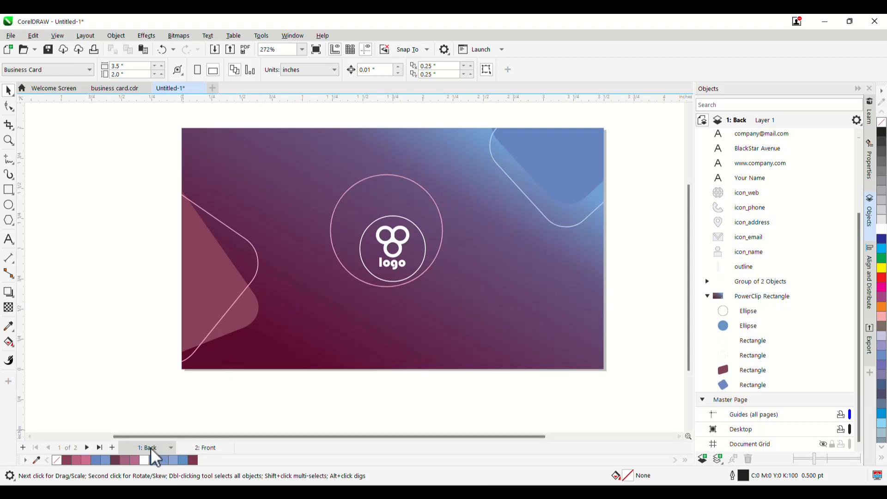
Reorder the pages so Back comes after Front, and display the Front page.
left_click_drag(145, 447, 194, 450)
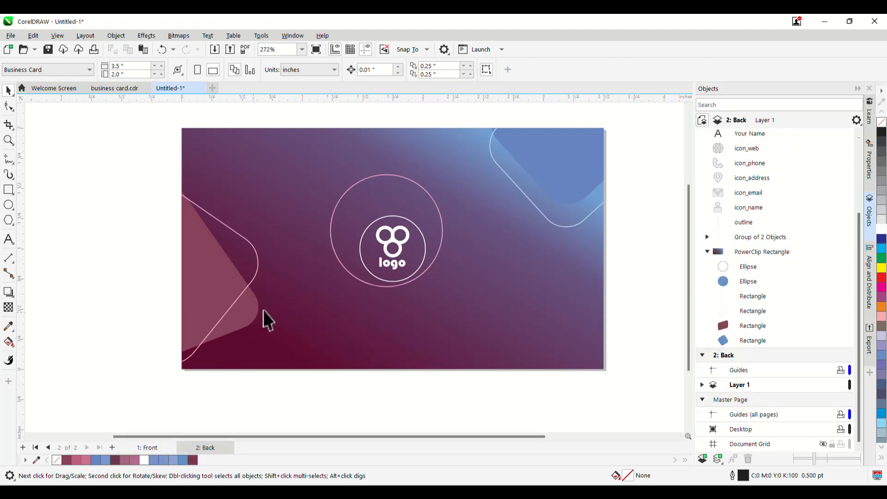
left_click(149, 447)
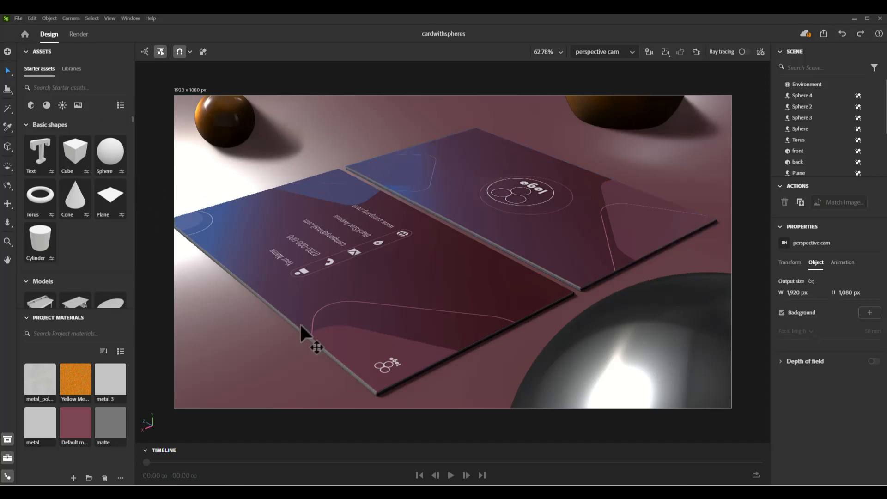
Switch to Substance 3D Stager, create a new scene and add a cube from the basic shapes.
left_click(18, 19)
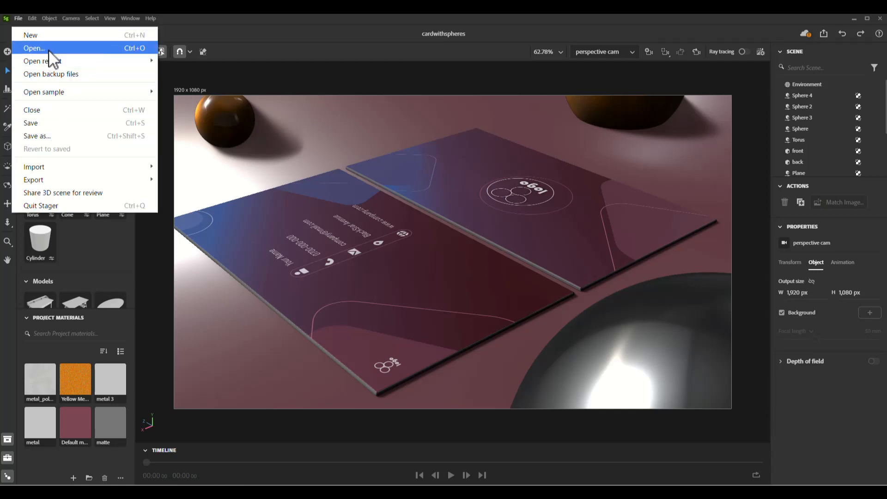
left_click(50, 36)
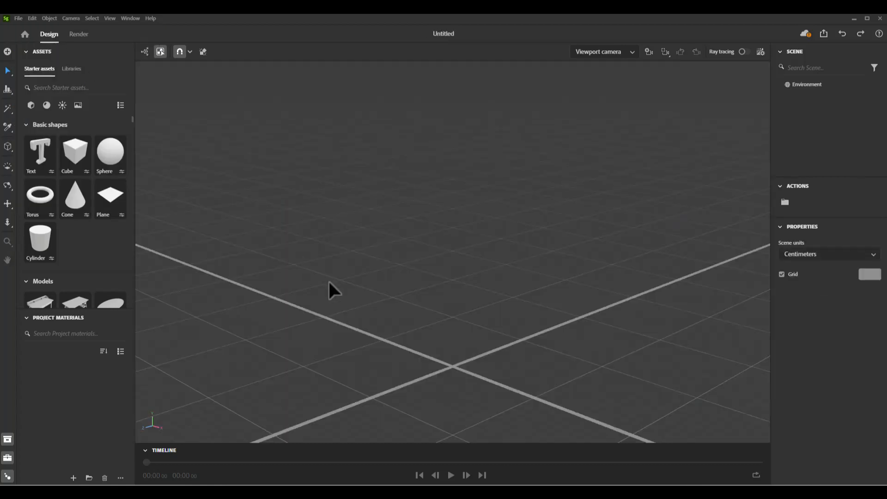
left_click_drag(454, 317, 434, 240)
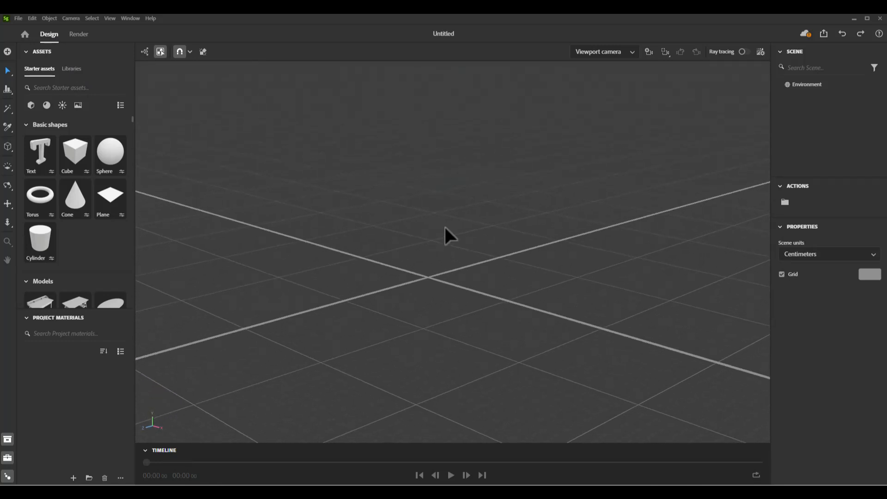
left_click(76, 163)
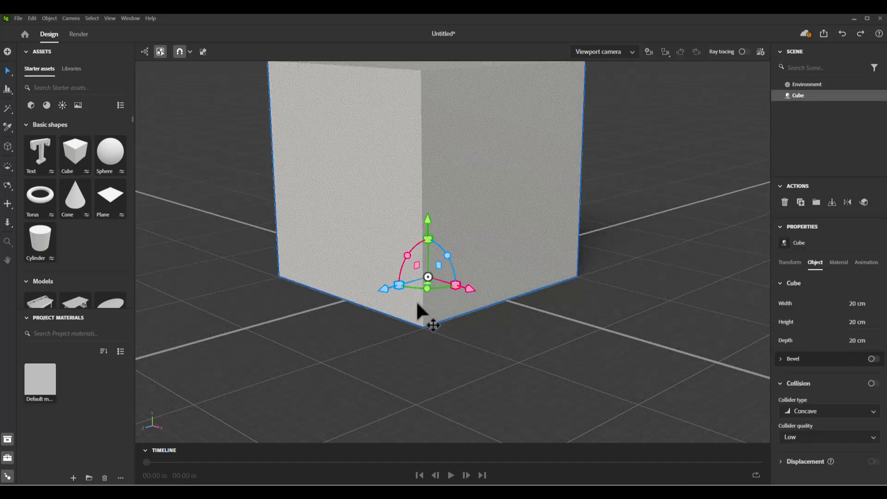
scroll(417, 323, "down", 3)
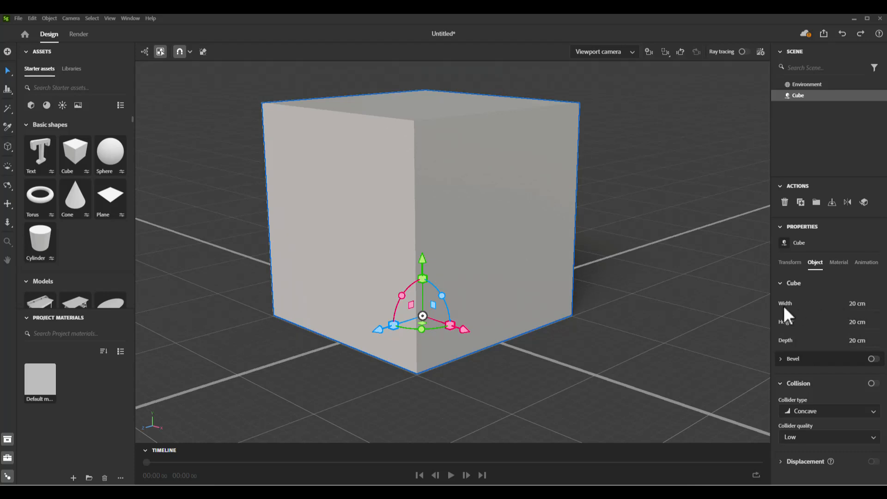
Size the cube as a thin card with a width of 3.5 in, a height of 1 mm and a depth of 2 in.
left_click(855, 304)
type("3.5")
type("in")
key("Return")
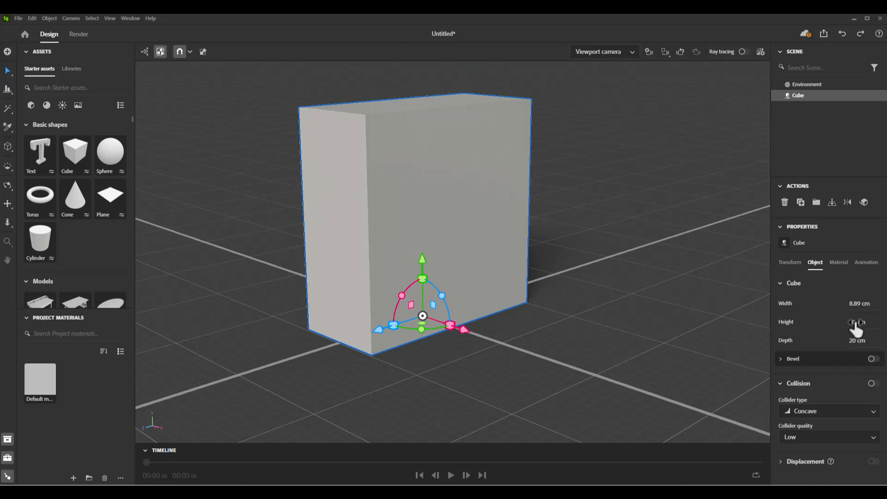
left_click(855, 324)
type("1mm")
key("Return")
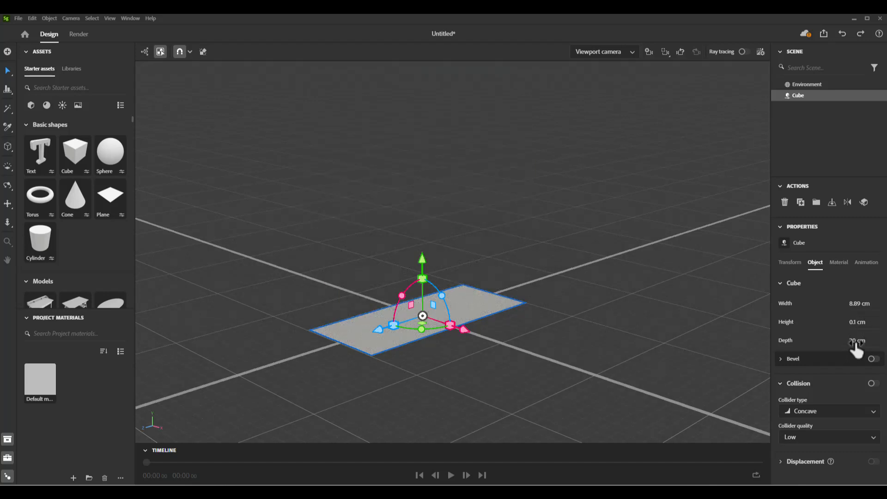
left_click(856, 342)
type("2in")
key("Return")
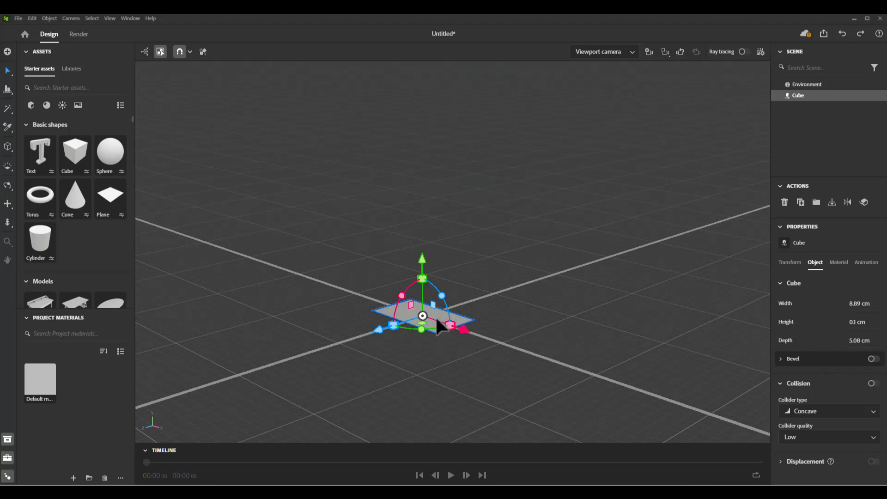
scroll(434, 317, "up", 5)
scroll(444, 256, "down", 5)
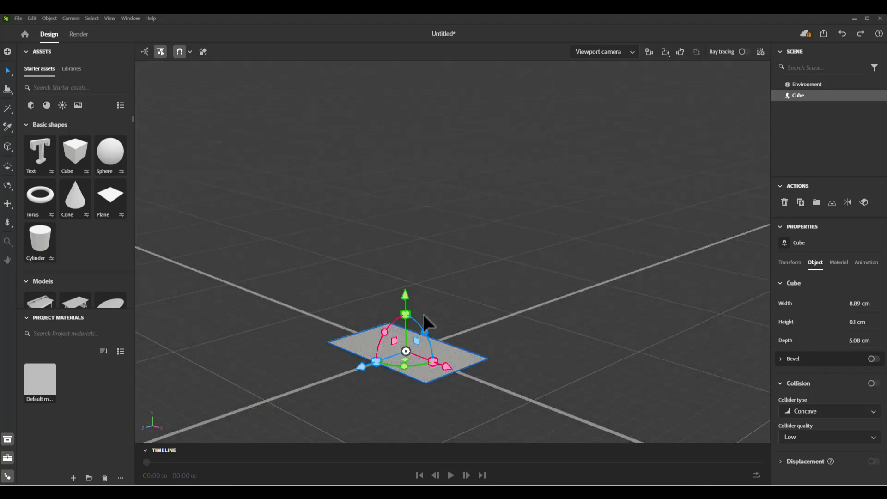
Examine the card's thickness and sharp edges up close from several angles.
scroll(444, 289, "up", 4)
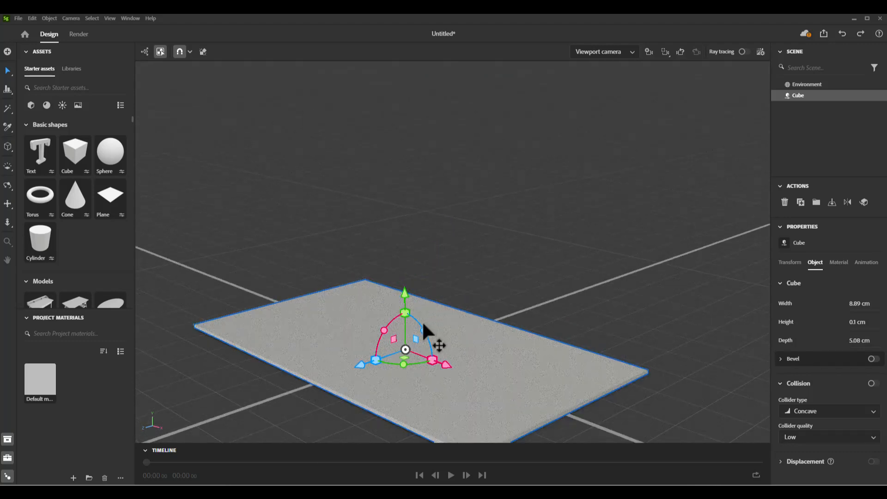
scroll(424, 327, "down", 4)
scroll(432, 275, "up", 5)
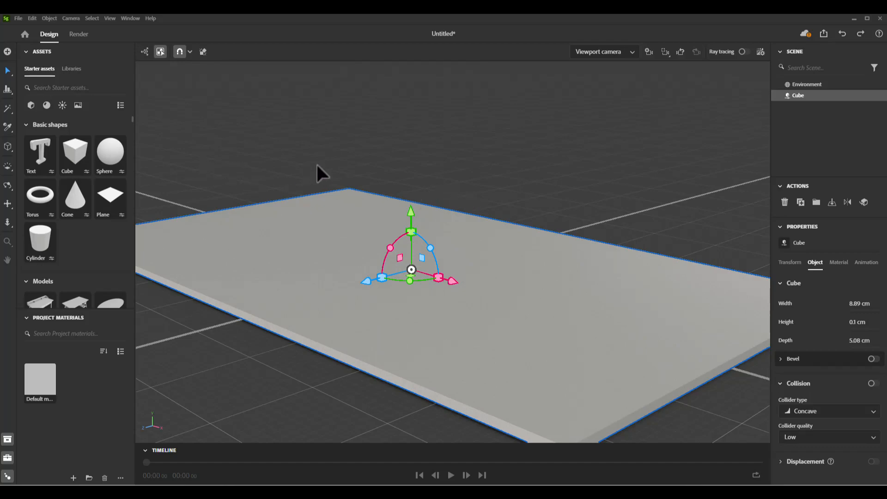
left_click_drag(323, 160, 399, 160)
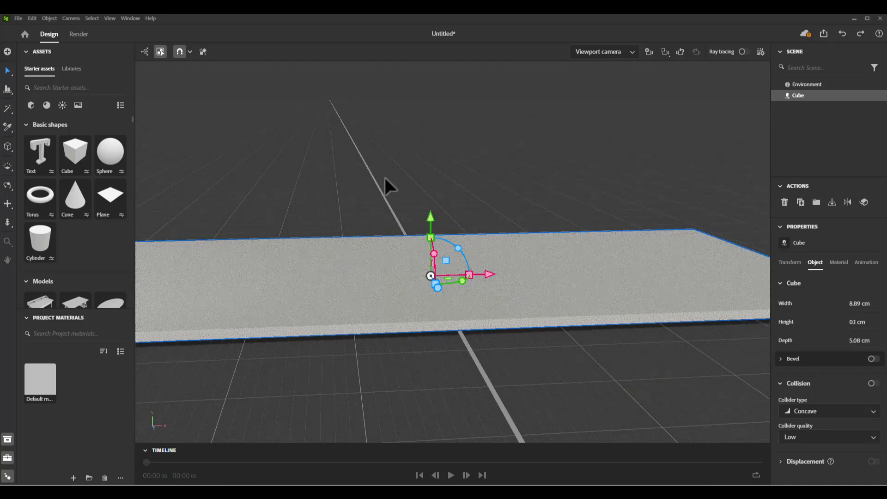
left_click_drag(416, 192, 399, 216)
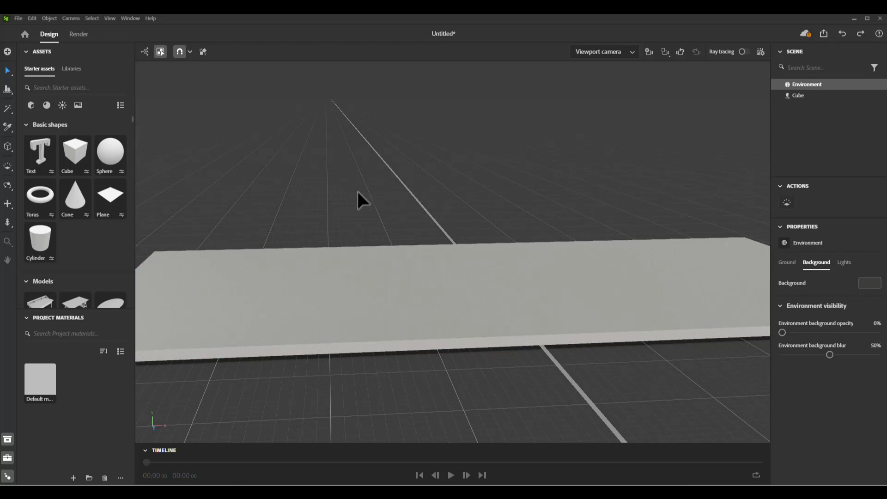
left_click(375, 298)
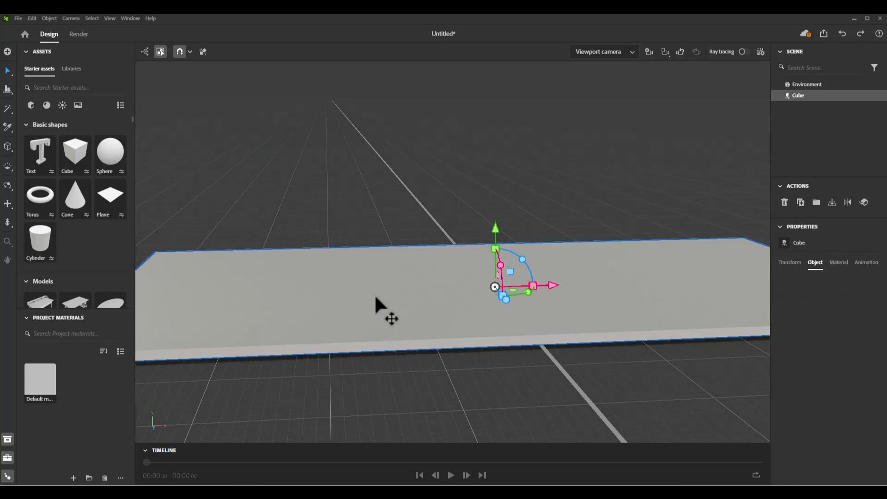
left_click_drag(422, 288, 332, 283)
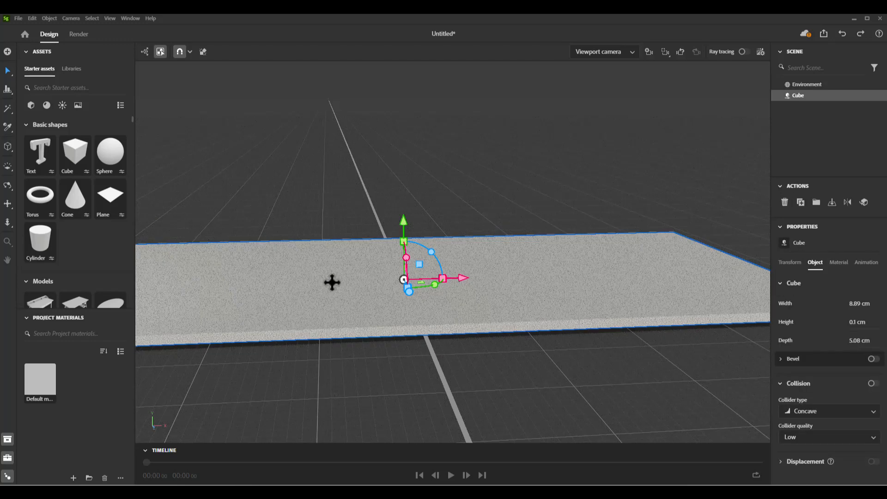
scroll(401, 279, "up", 3)
scroll(420, 290, "down", 2)
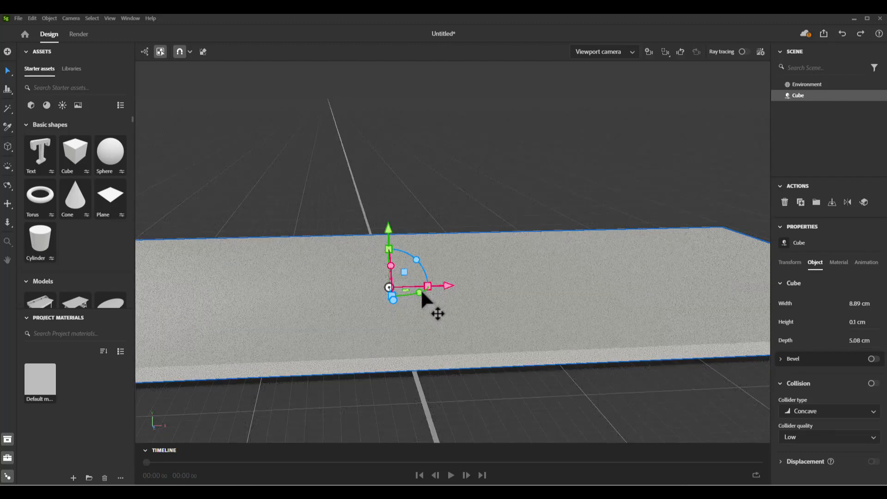
scroll(477, 292, "down", 1)
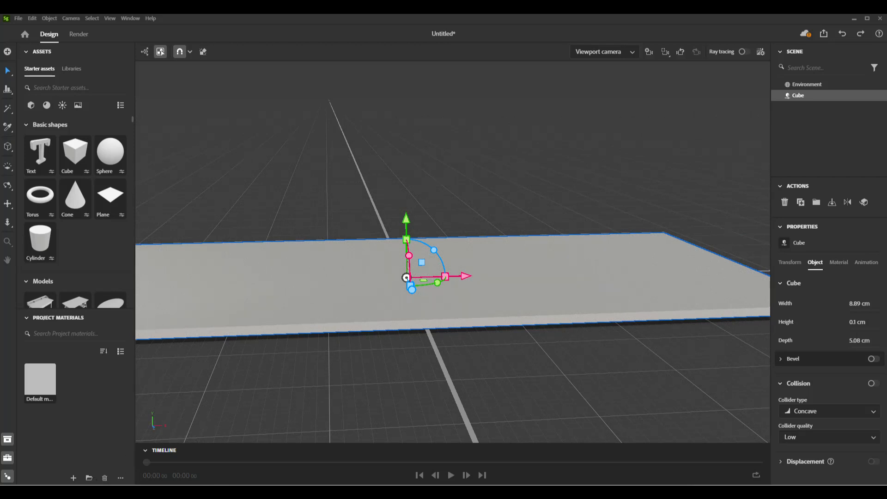
Switch to the image viewer, examine the card edges in the reference render cardwithspheres-Camera 4.png, and return to Substance 3D Stager.
mouse_move(741, 480)
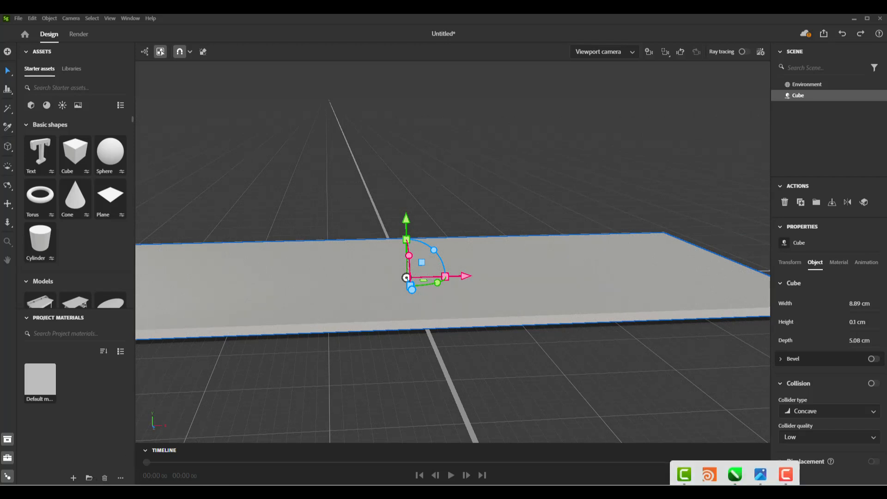
left_click(760, 464)
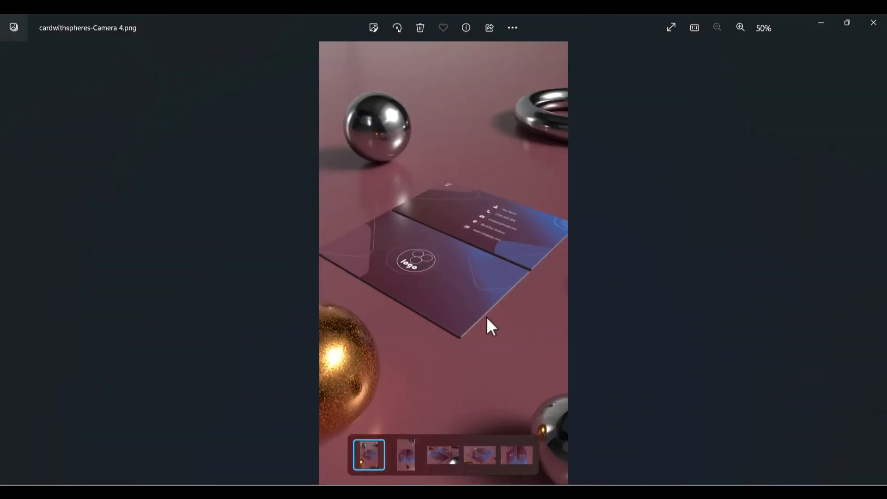
scroll(467, 330, "up", 6)
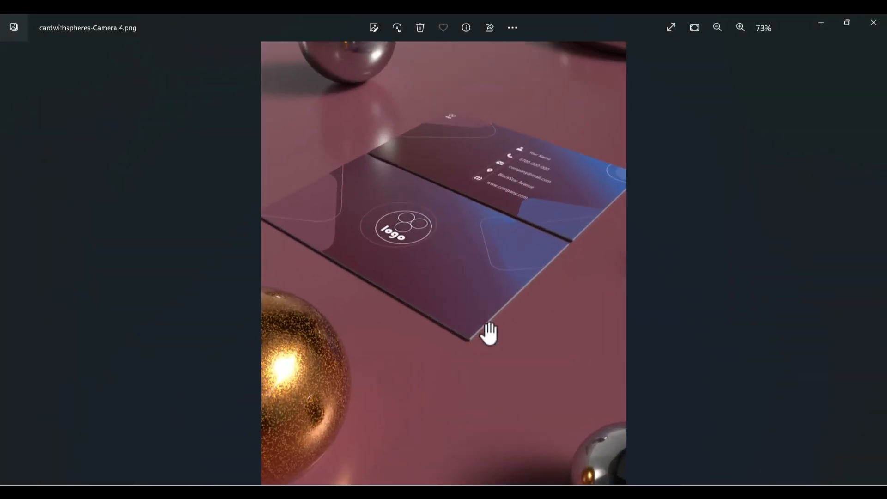
scroll(513, 358, "up", 2)
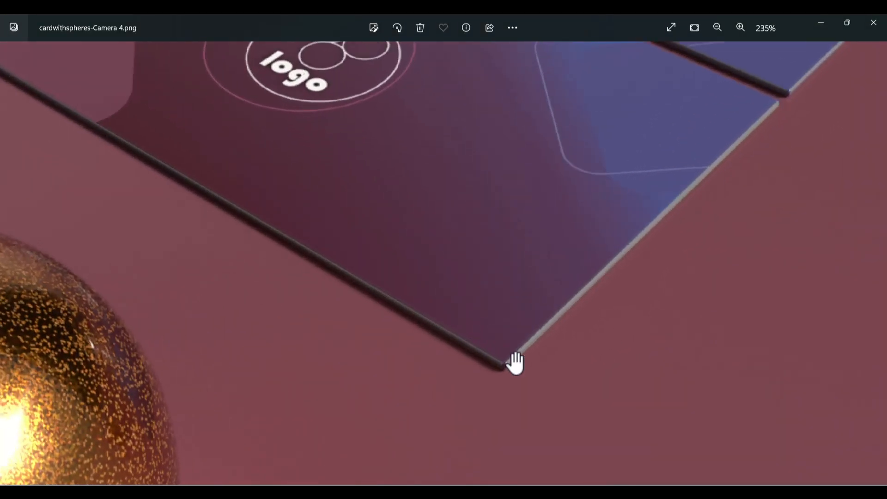
scroll(513, 358, "down", 1)
left_click_drag(409, 343, 368, 394)
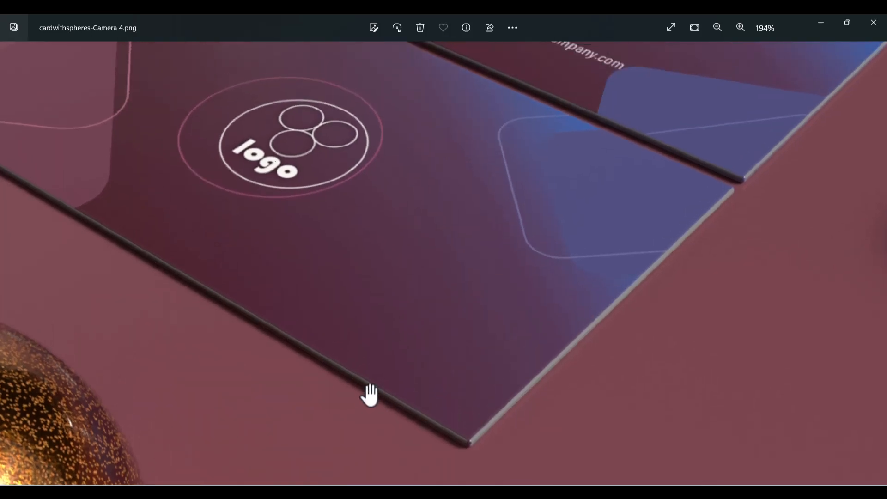
left_click_drag(412, 257, 411, 397)
left_click_drag(505, 267, 326, 356)
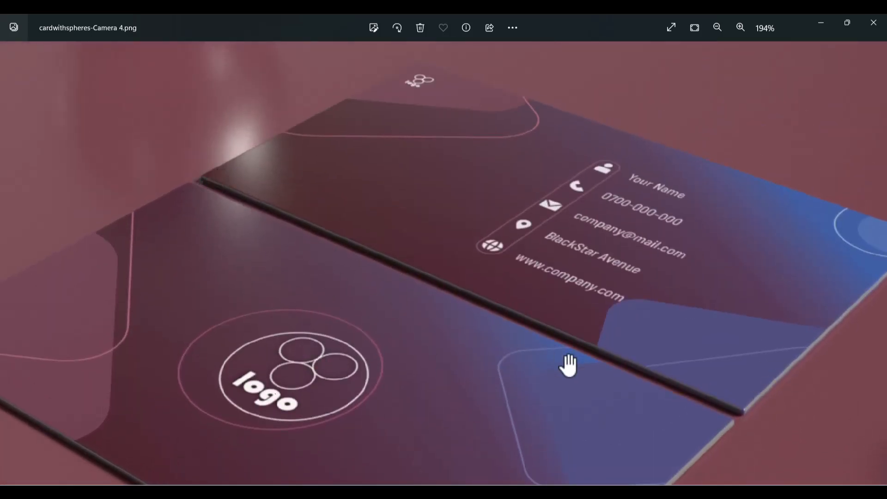
scroll(461, 336, "down", 4)
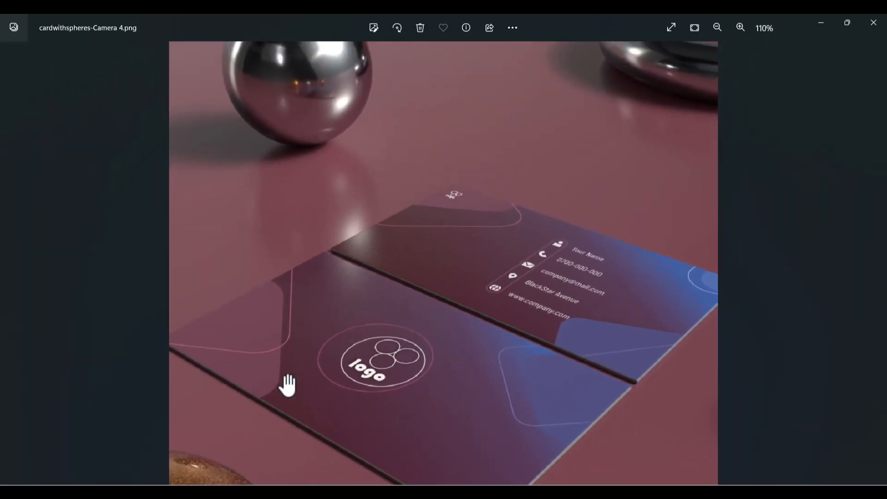
scroll(258, 410, "up", 3)
scroll(444, 351, "down", 4)
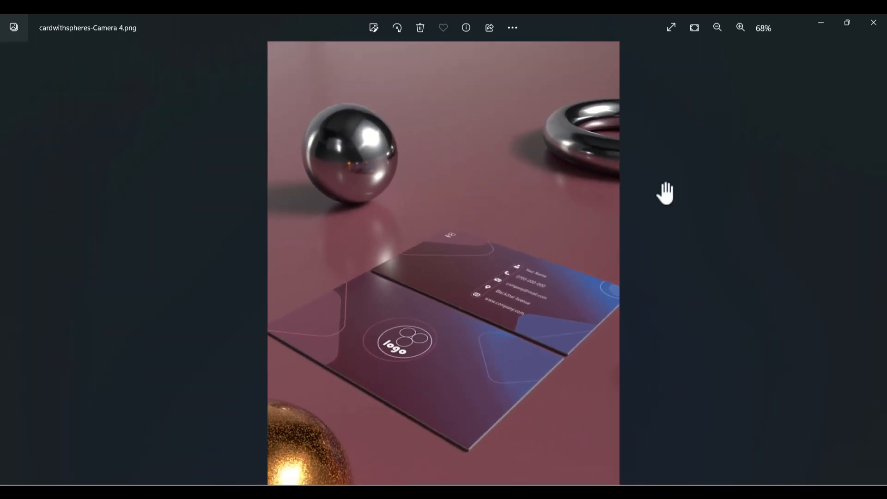
left_click(821, 22)
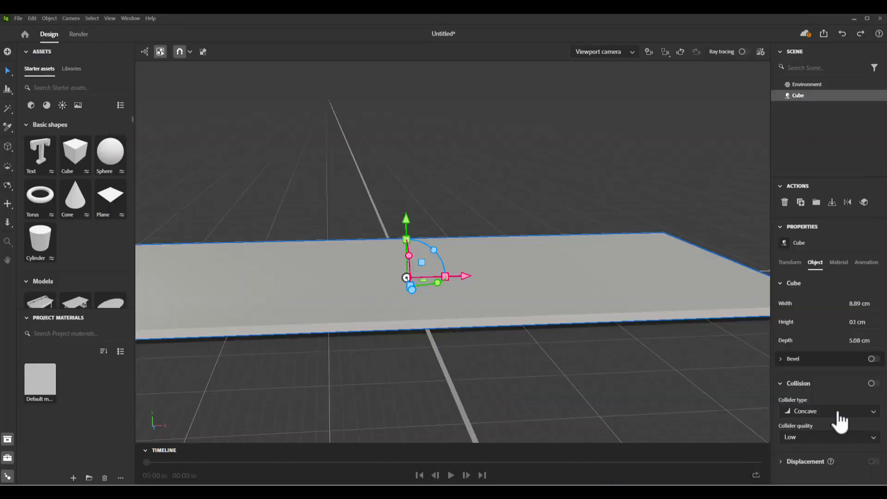
Enable the bevel on the card's cube and check its rounded edges.
left_click(873, 359)
scroll(532, 325, "up", 3)
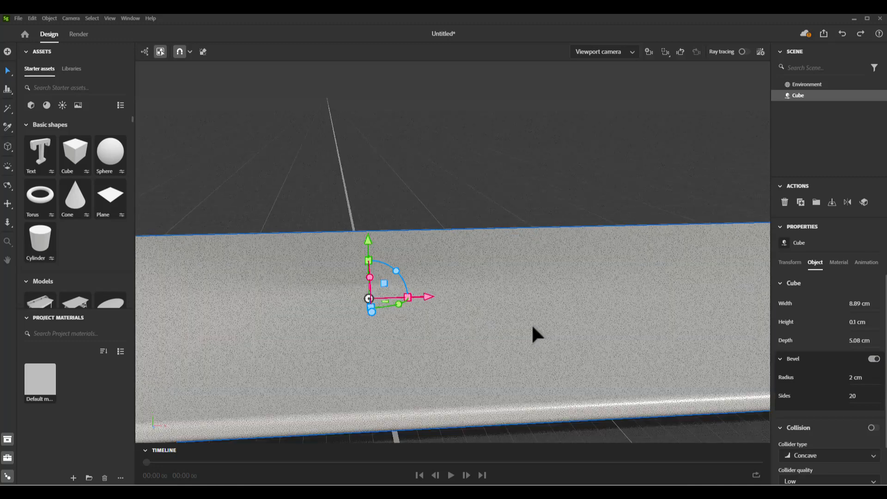
scroll(531, 324, "down", 3)
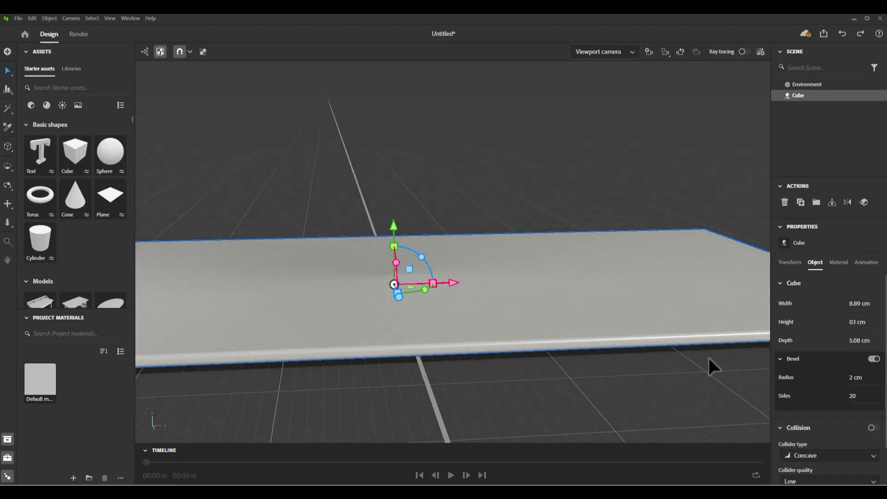
scroll(439, 331, "down", 3)
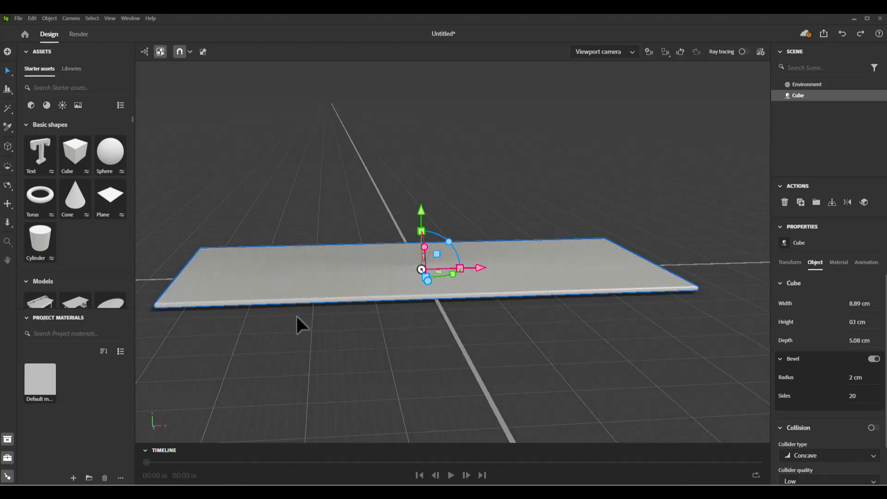
left_click_drag(353, 338, 511, 372)
scroll(563, 398, "up", 4)
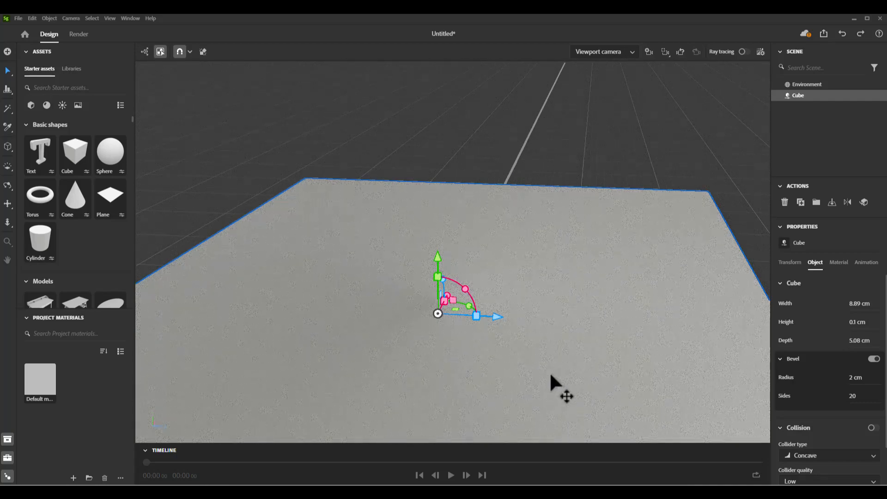
scroll(550, 375, "down", 5)
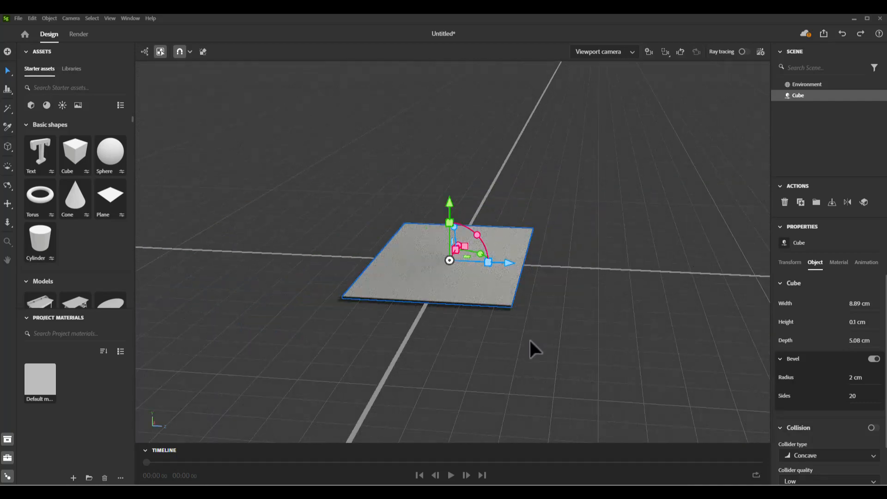
scroll(530, 340, "up", 2)
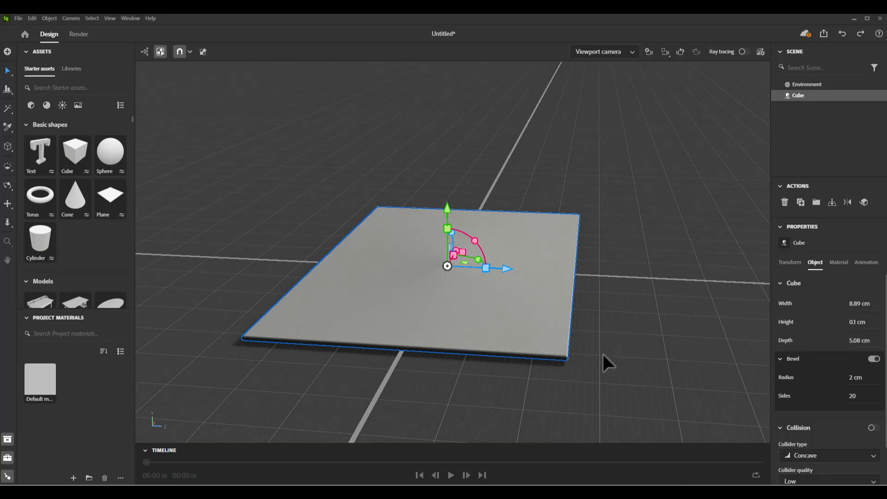
left_click_drag(604, 354, 584, 357)
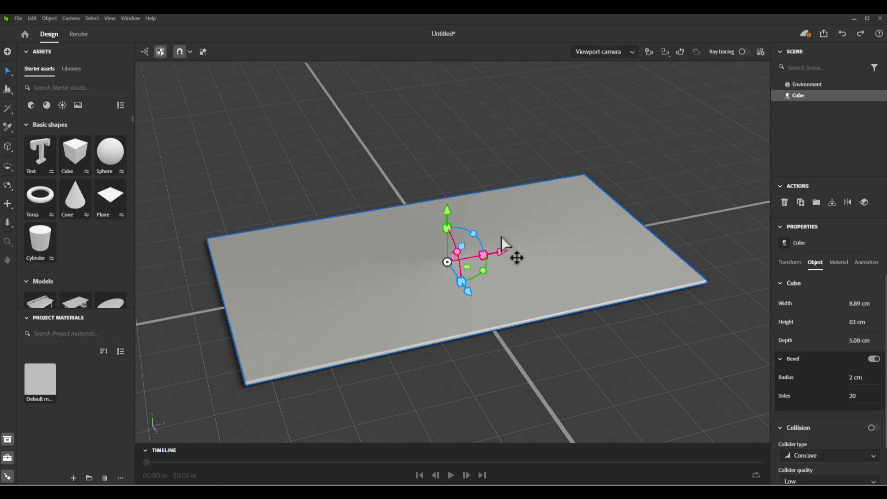
Duplicate the thin card-shaped cube and rename the original "front".
key("ctrl+d")
left_click(803, 108)
double_click(802, 107)
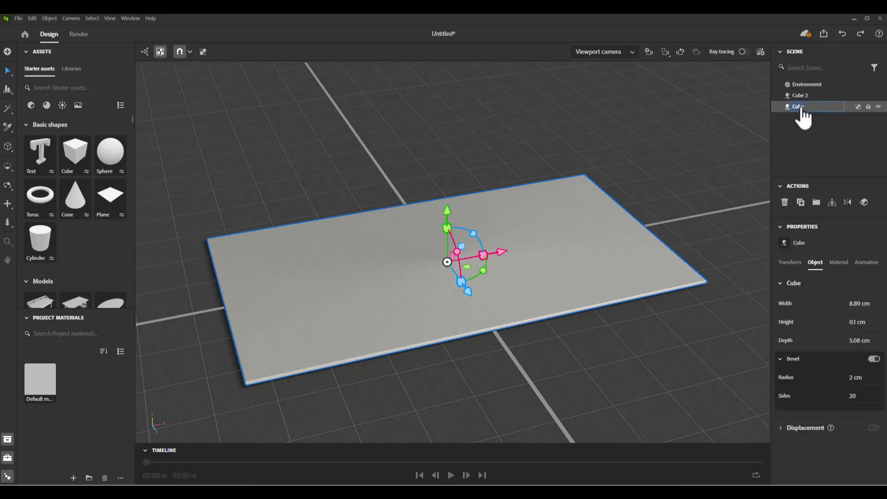
type("f")
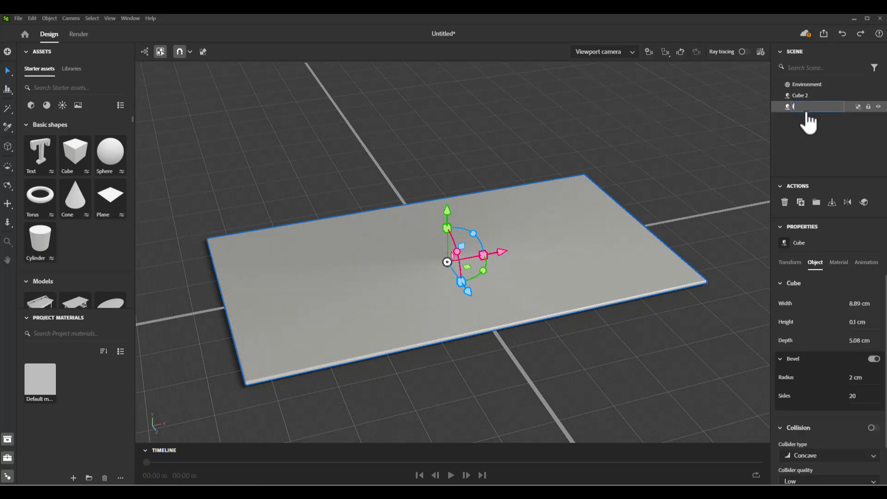
type("ront")
key("Return")
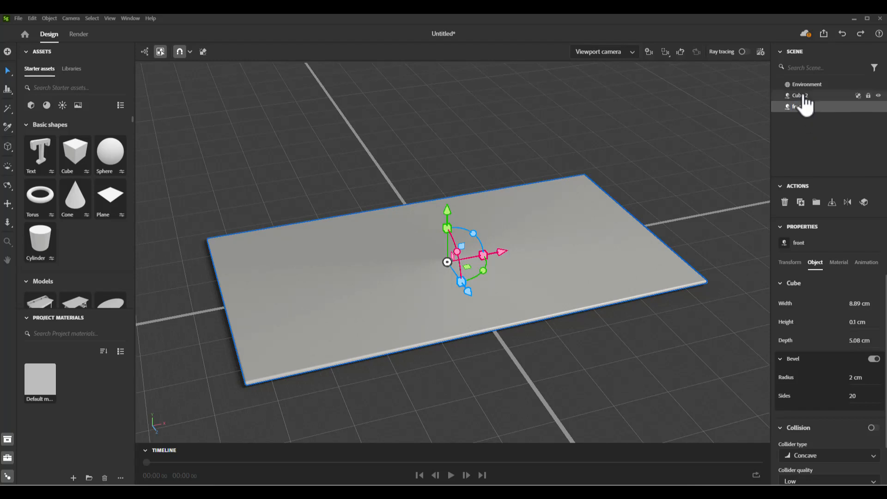
Rename the duplicated cube "back".
double_click(802, 96)
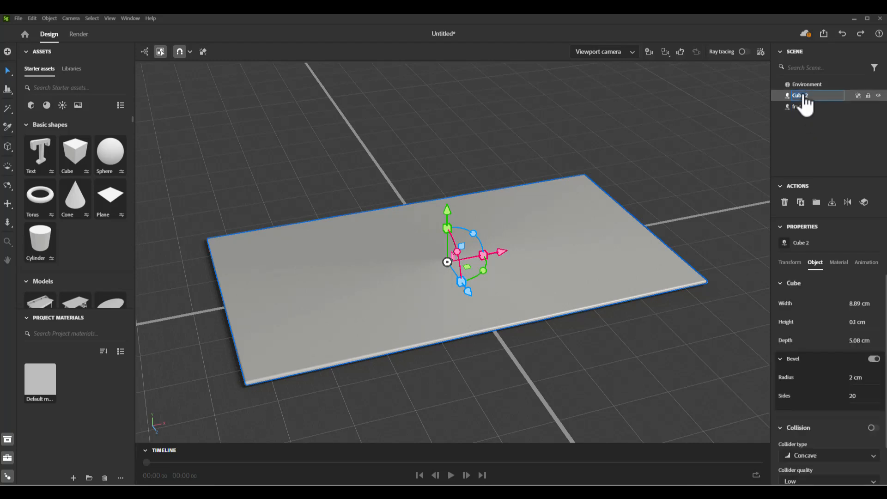
type("back")
key("Return")
Move the back card along its depth axis until it lies just beside the front card, and enable collision on both.
scroll(436, 196, "down", 5)
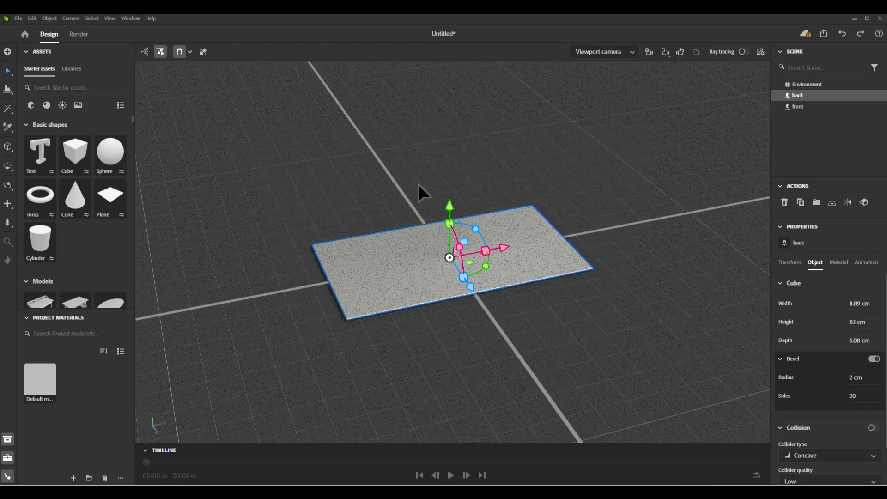
scroll(482, 271, "up", 3)
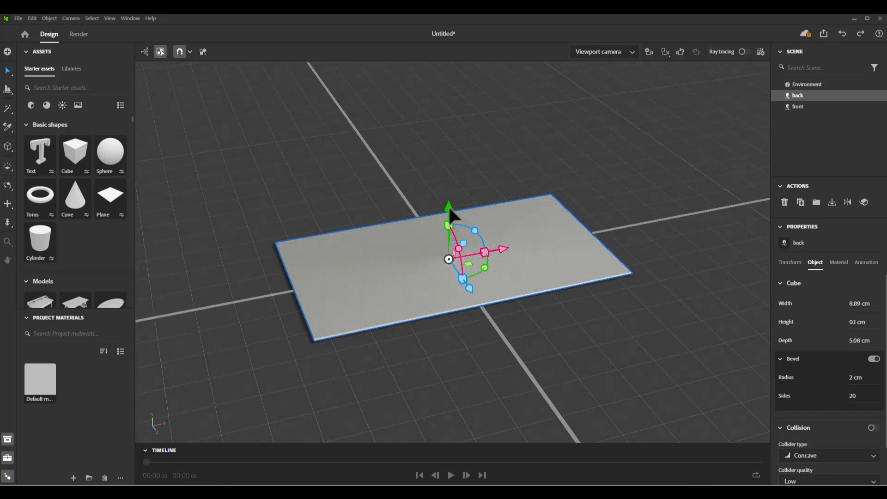
left_click_drag(448, 205, 462, 250)
left_click_drag(470, 294, 645, 307)
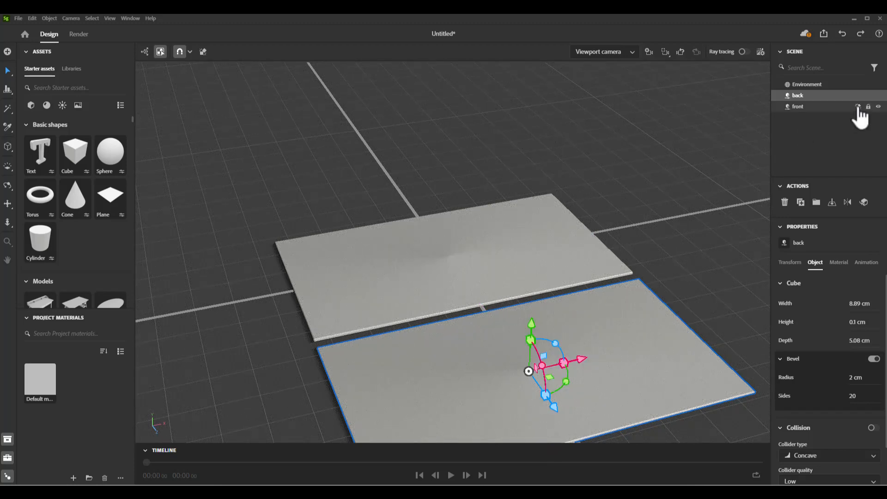
left_click(858, 106)
left_click(859, 95)
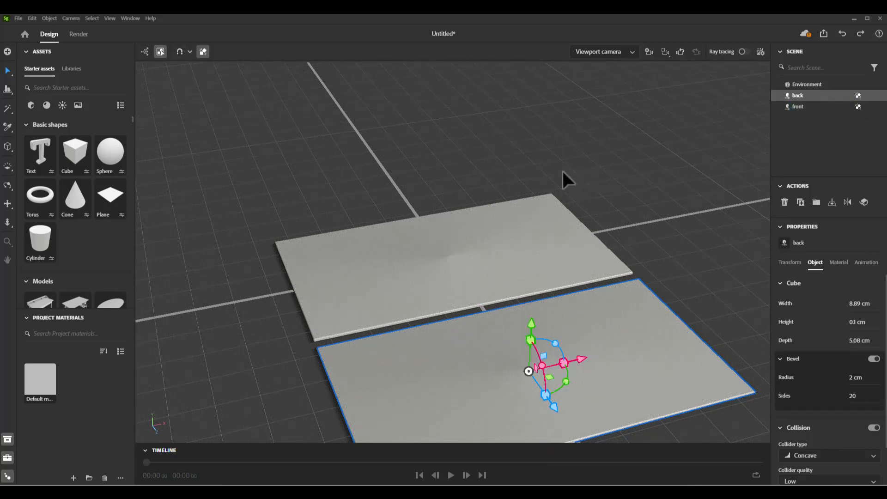
Reorder the scene objects so that the front card is listed above the back card.
scroll(563, 172, "down", 3)
left_click_drag(425, 240, 519, 260)
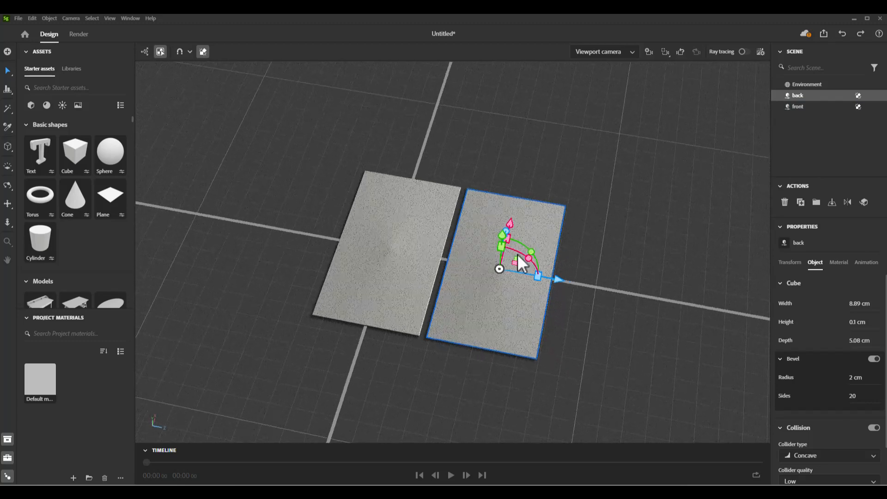
scroll(459, 297, "up", 3)
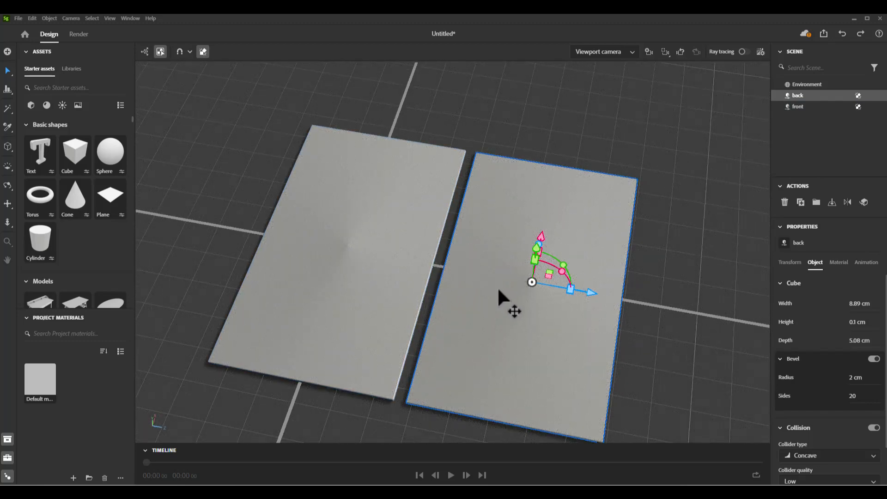
left_click_drag(621, 267, 362, 218)
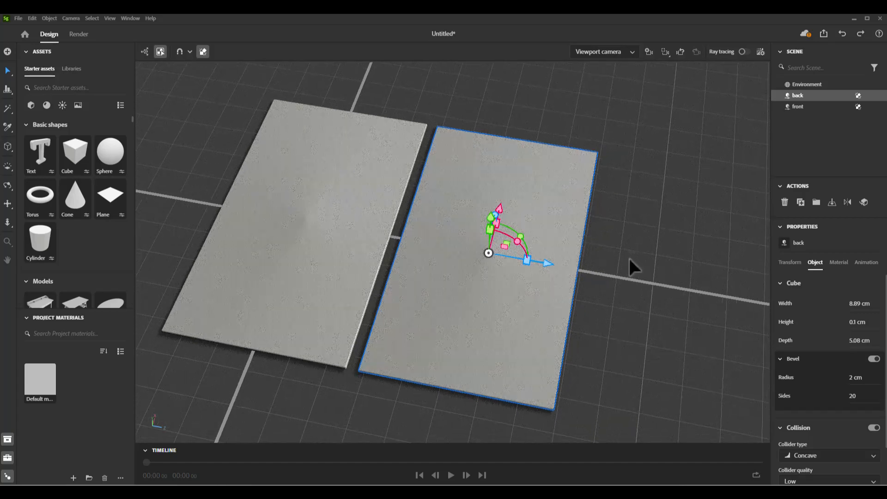
scroll(361, 213, "up", 2)
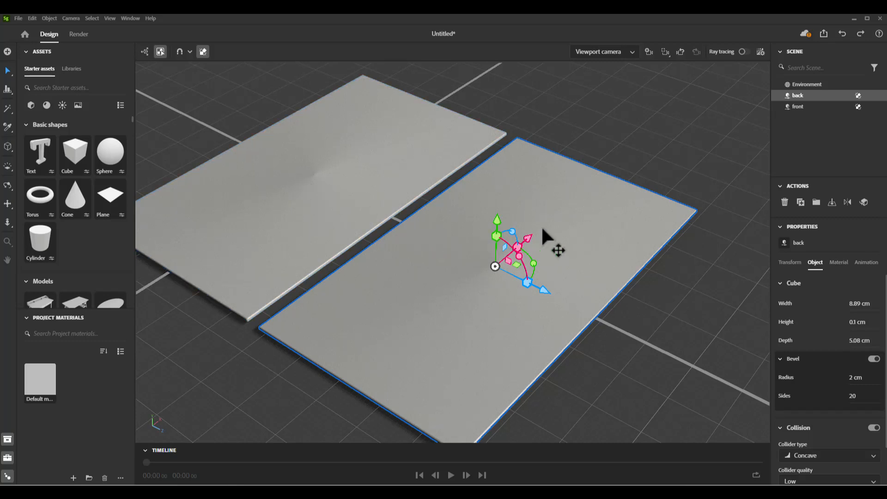
left_click(803, 108)
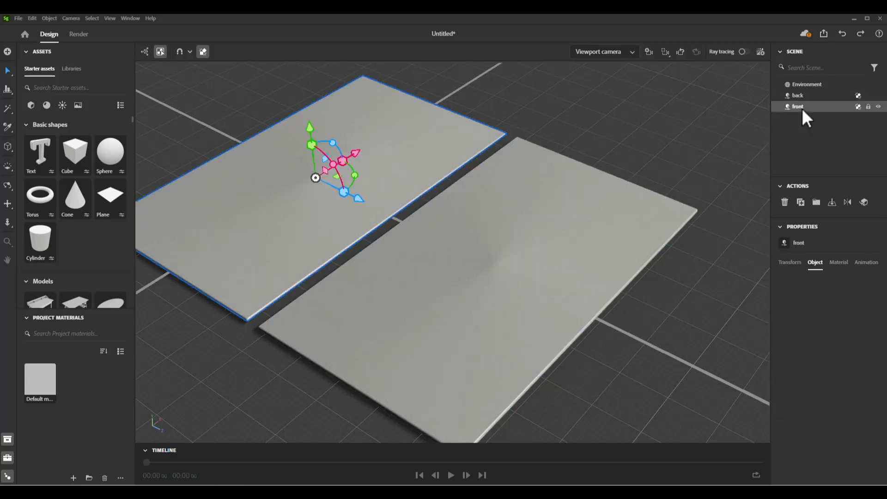
left_click_drag(803, 108, 801, 99)
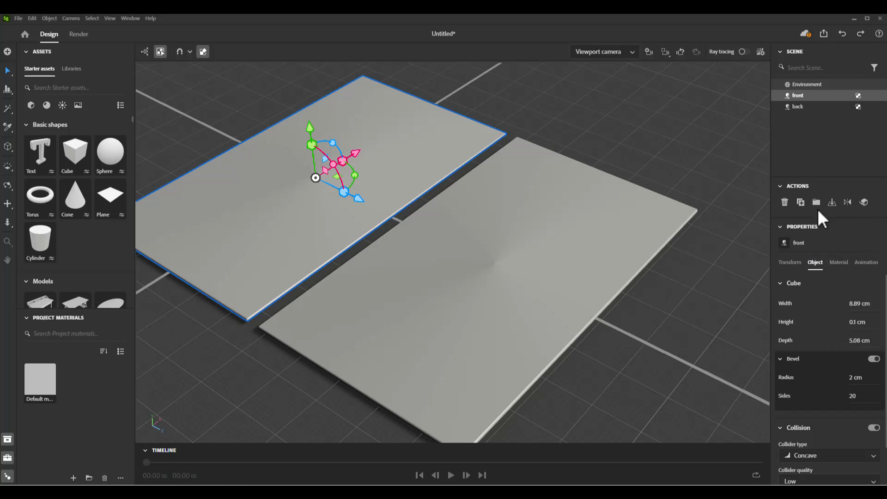
Examine the front card's material settings and its cube object properties.
left_click(843, 264)
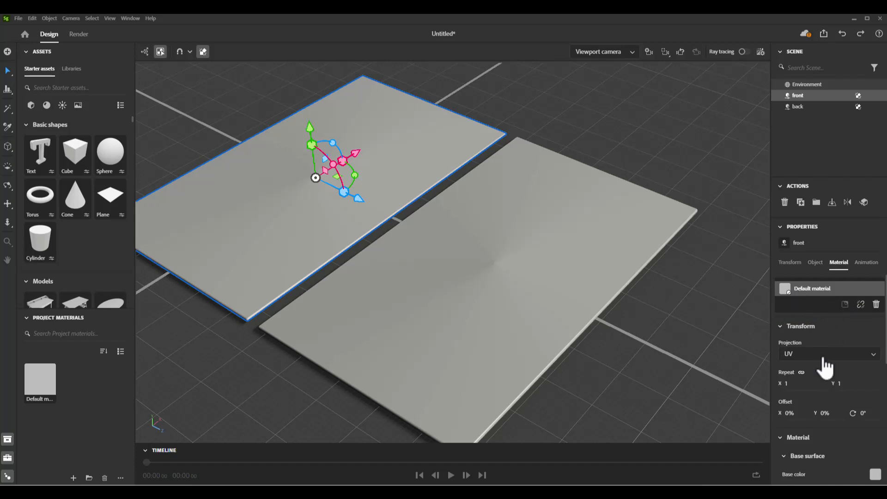
scroll(824, 367, "down", 3)
scroll(824, 368, "up", 3)
scroll(828, 360, "down", 1)
scroll(454, 194, "up", 2)
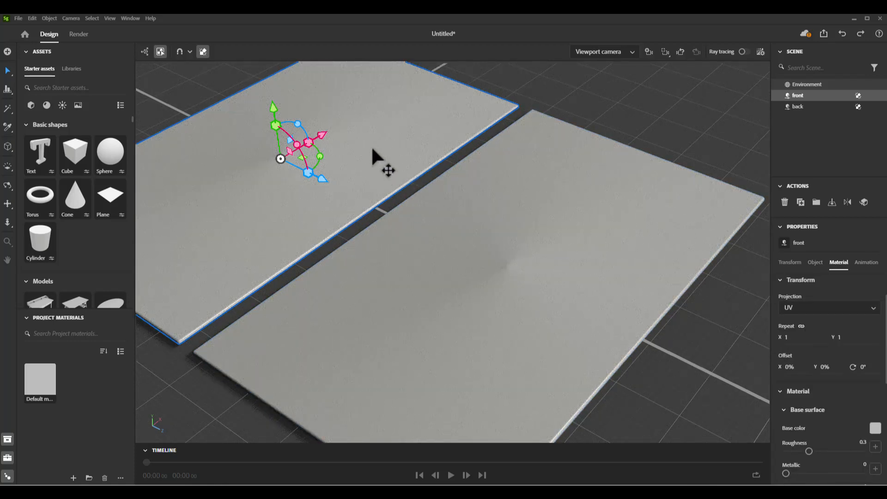
left_click(816, 263)
scroll(838, 289, "up", 2)
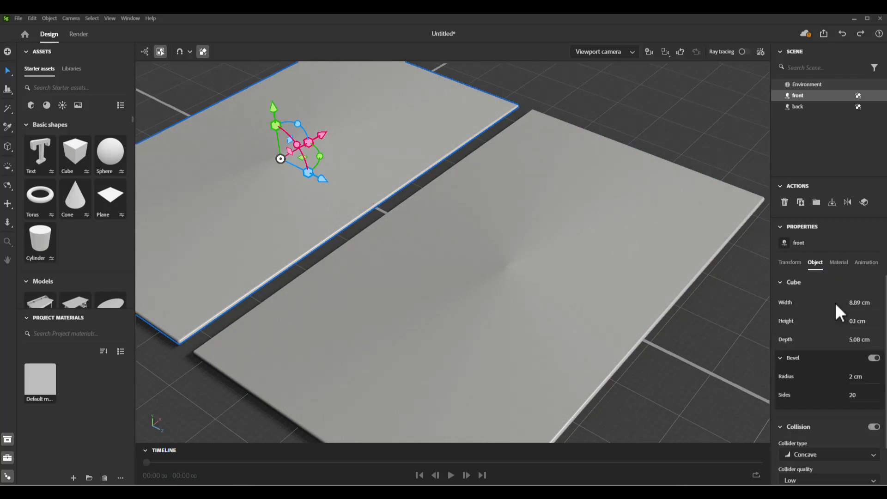
left_click(838, 268)
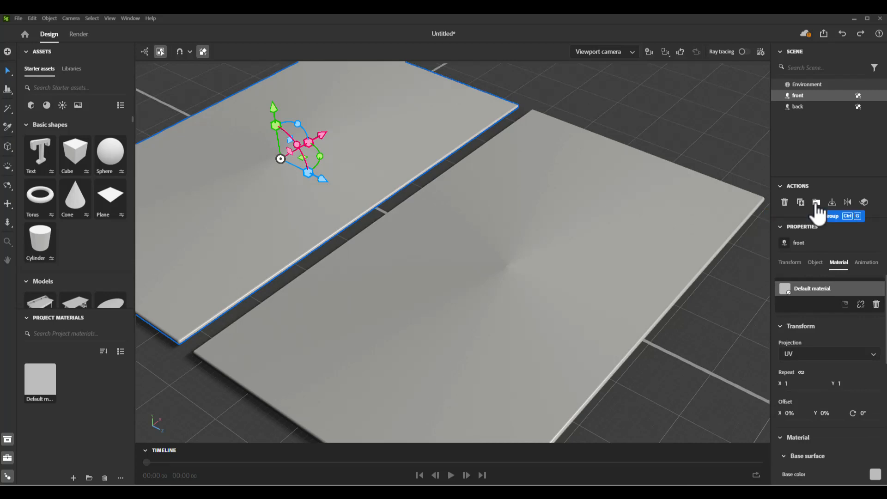
left_click(812, 296)
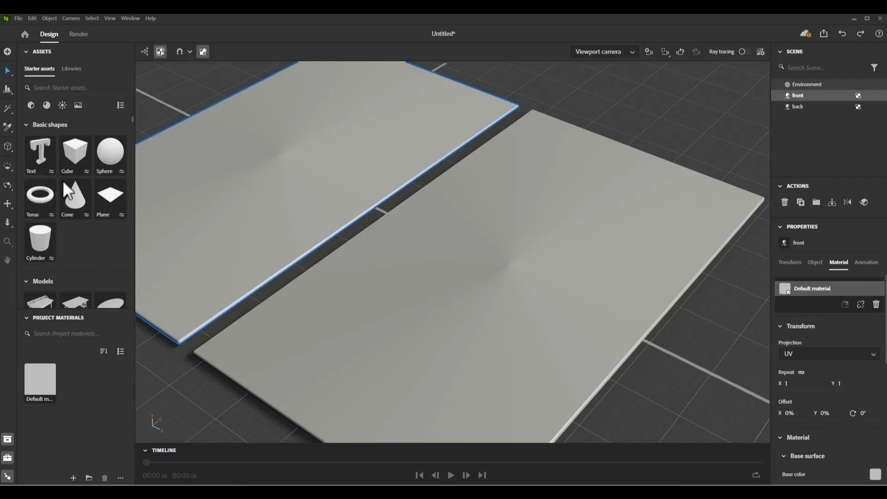
Apply a new Default basic material to the front card and a separate Default material to the back card.
left_click(47, 106)
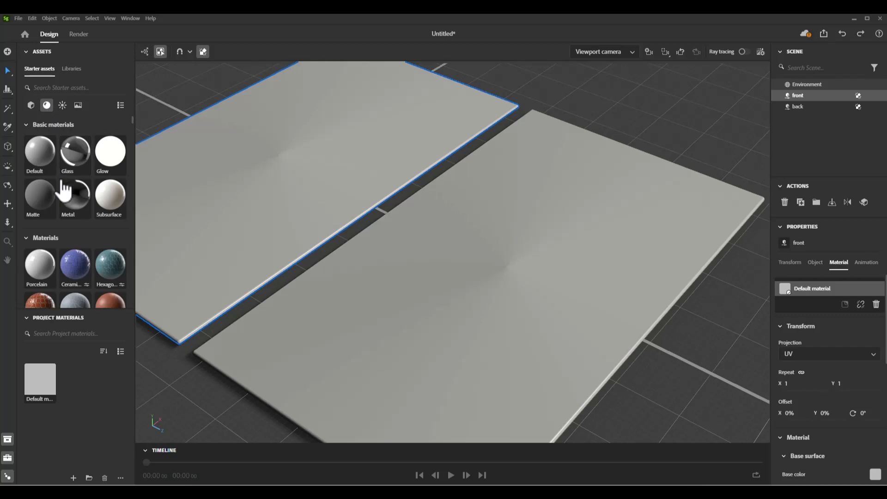
mouse_move(40, 155)
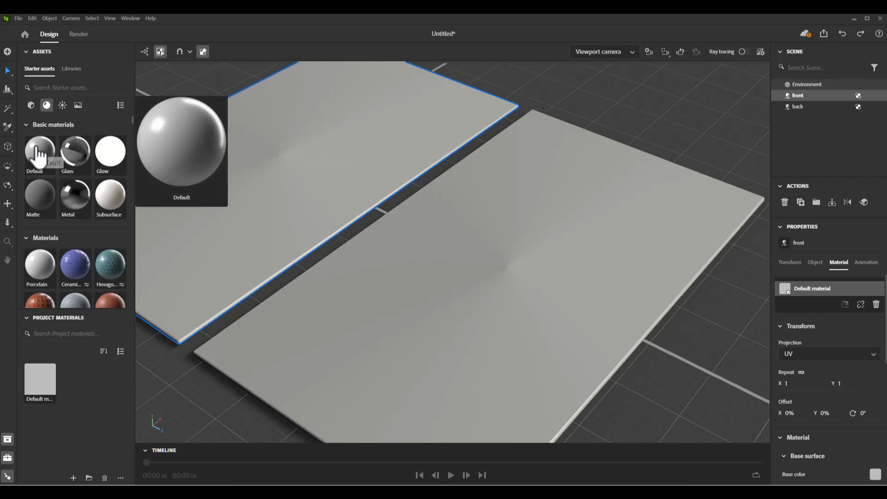
left_click_drag(40, 155, 244, 231)
left_click(41, 159)
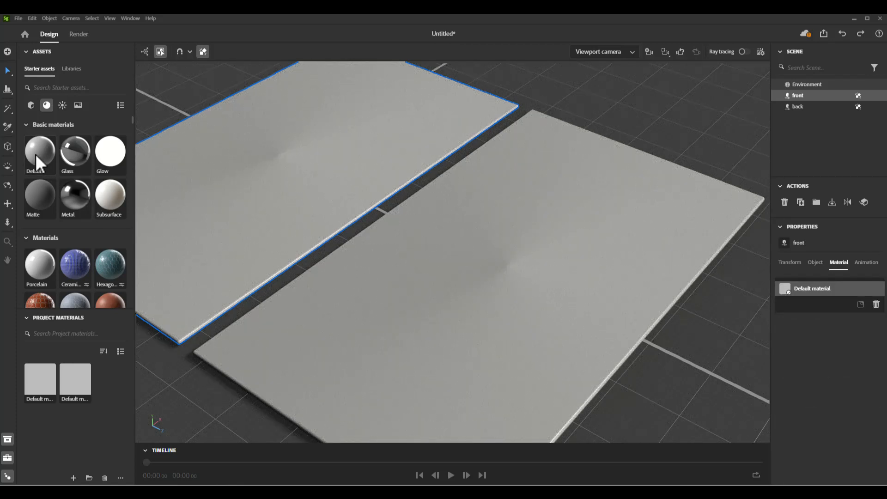
mouse_move(39, 159)
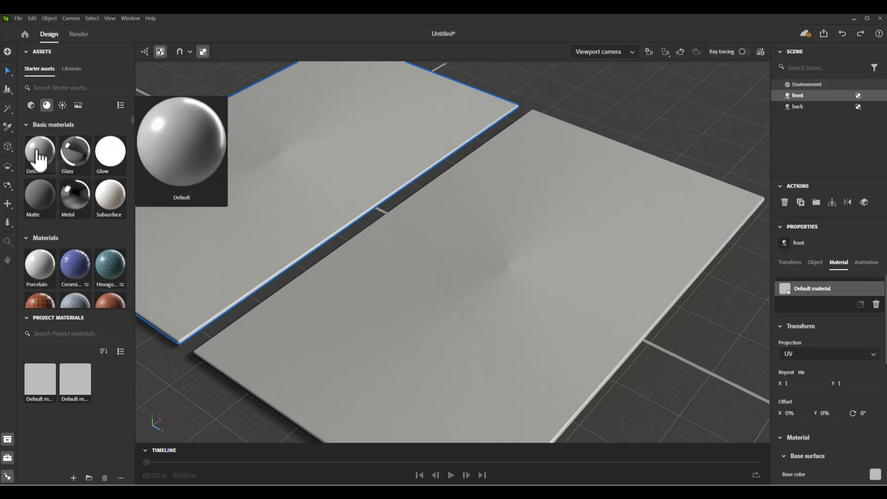
left_click_drag(42, 159, 306, 363)
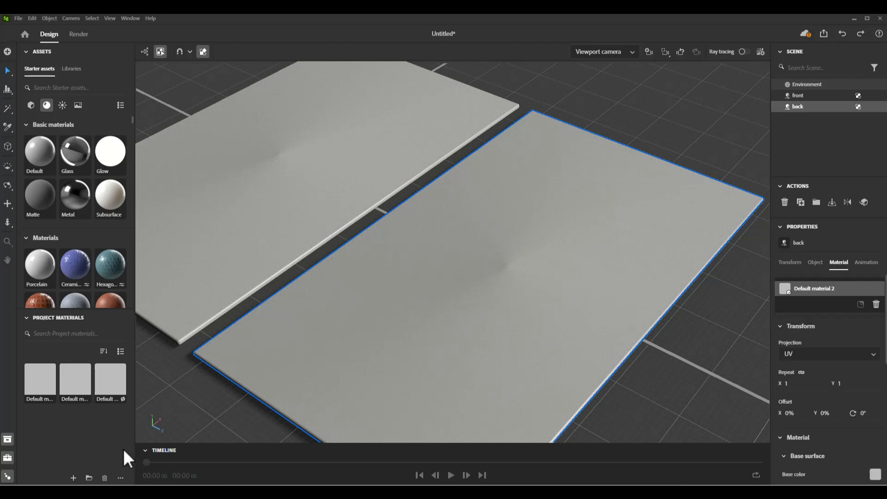
Select the unused material among the project materials and delete it.
left_click(121, 479)
left_click(154, 472)
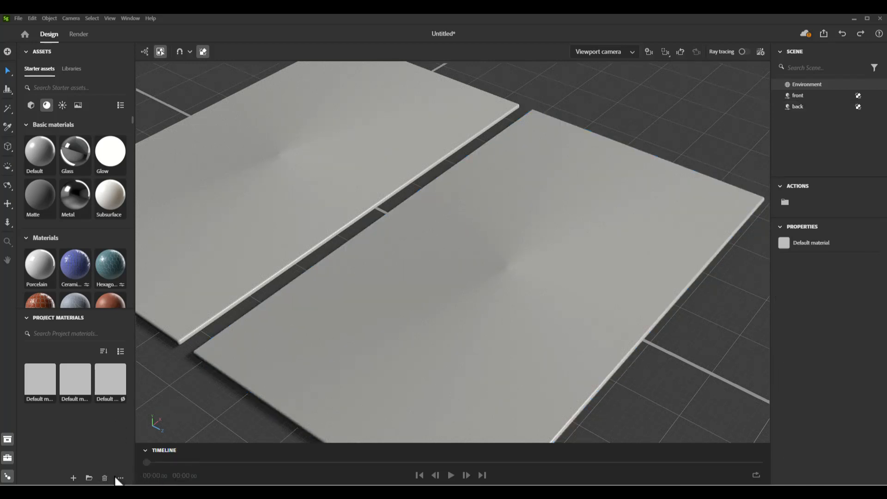
key("Delete")
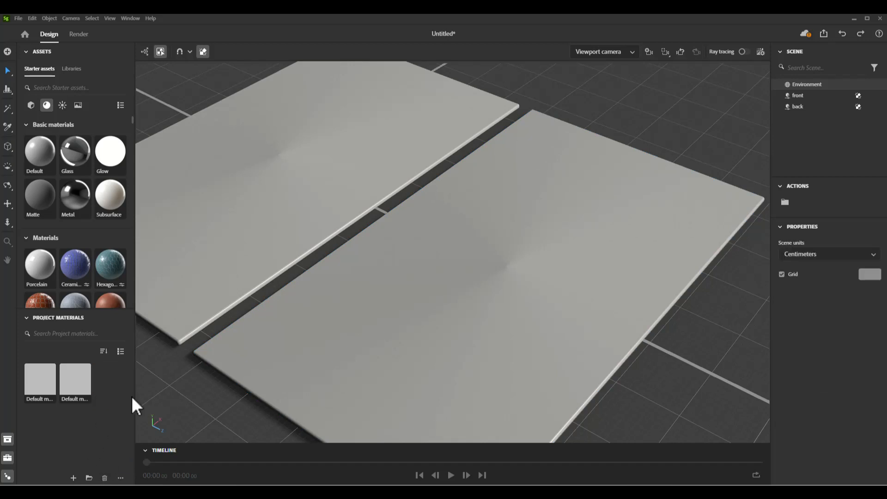
Select the back card and examine its object properties and its assigned material.
left_click(565, 207)
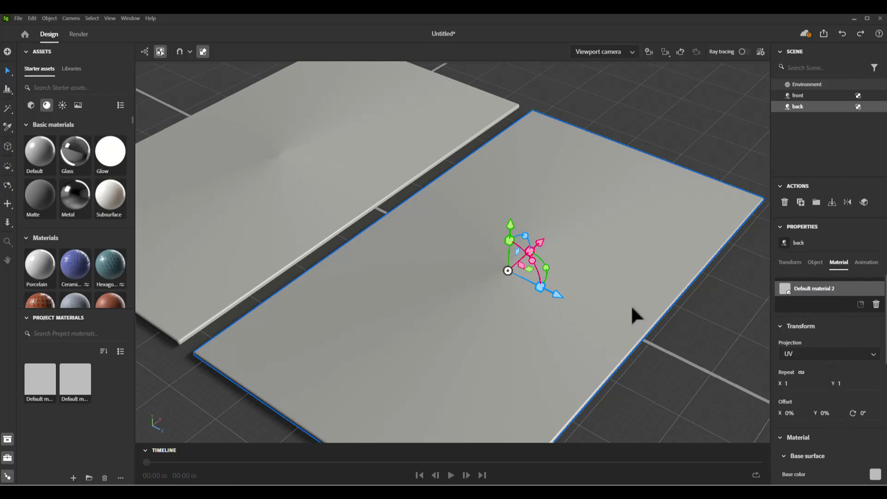
left_click_drag(666, 307, 591, 259)
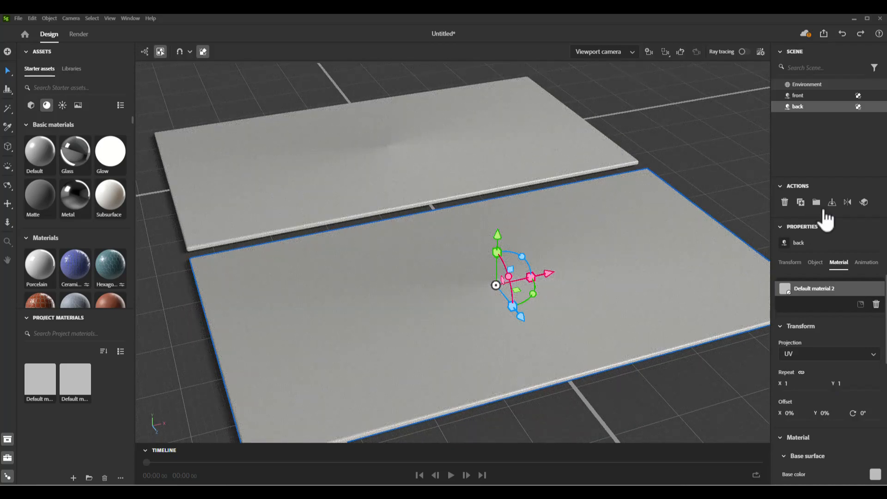
left_click(801, 274)
left_click(816, 263)
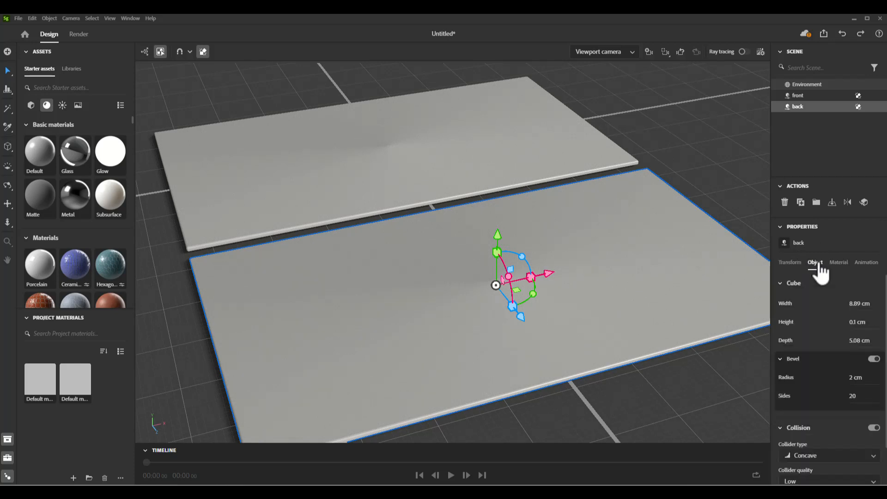
scroll(820, 329, "down", 2)
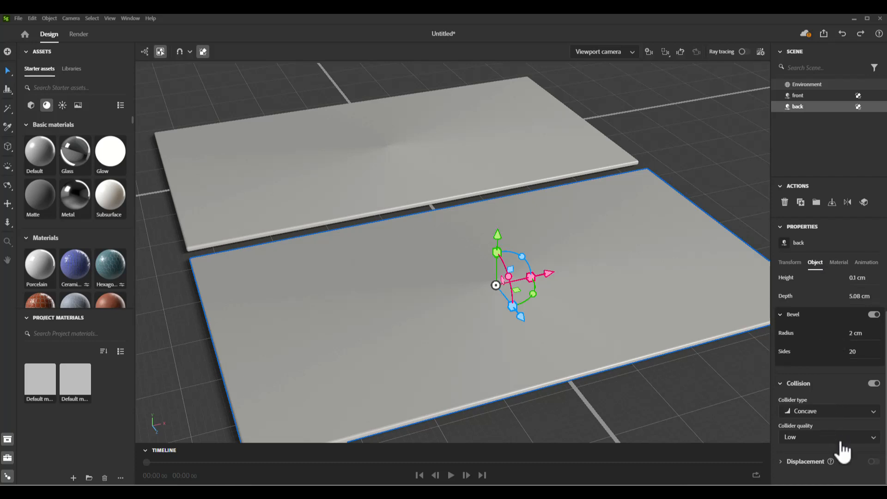
left_click(840, 264)
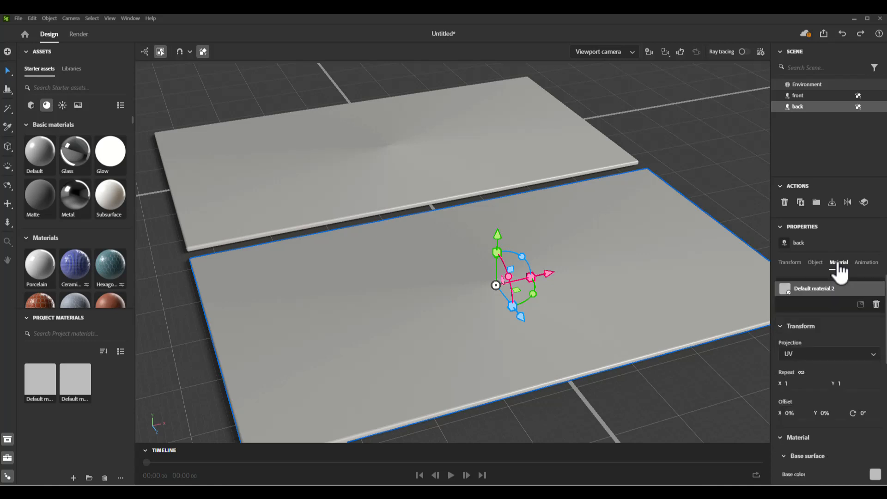
Examine the back card's material and animation properties.
left_click(786, 289)
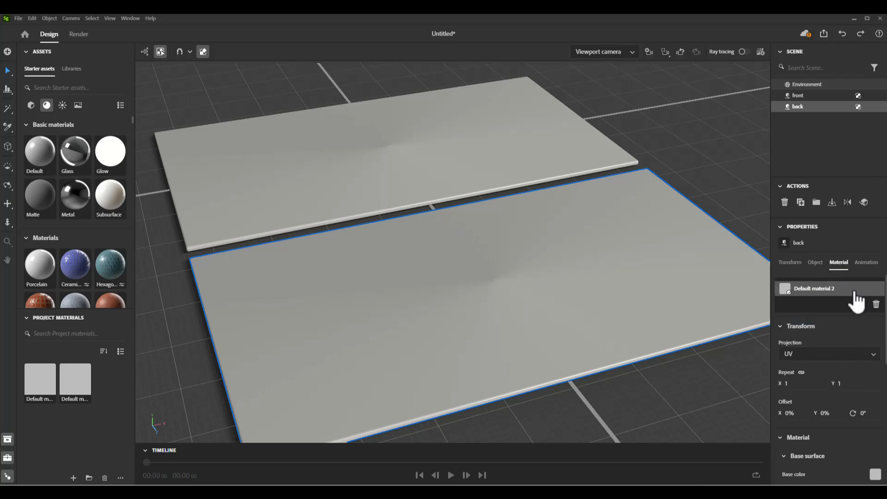
left_click(862, 268)
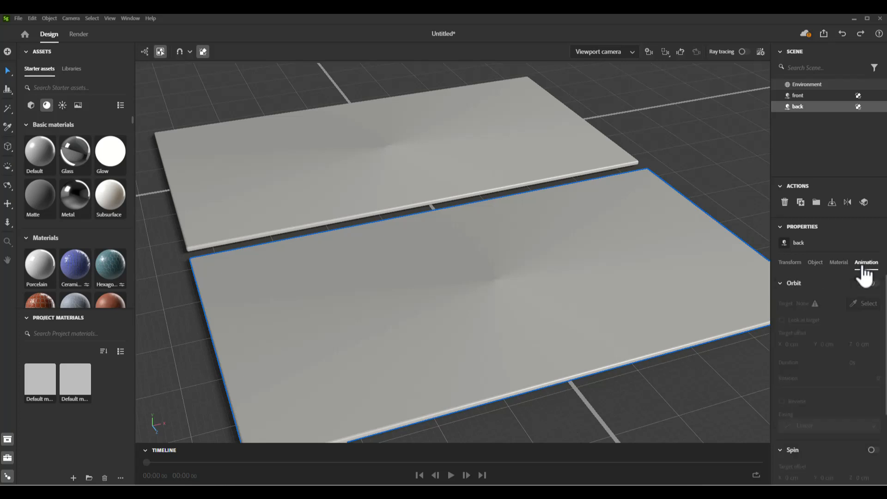
left_click(839, 271)
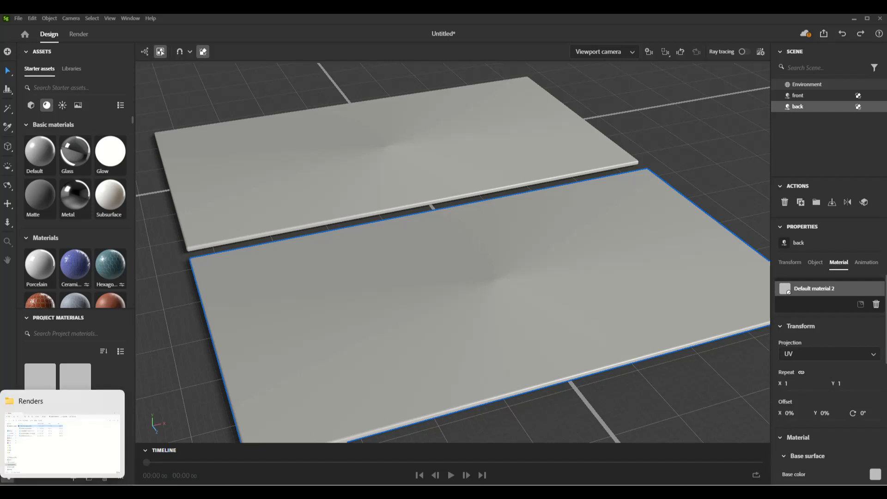
Try to apply the Back image from the card folder to the back card, converting the card to a standard model.
scroll(512, 318, "down", 2)
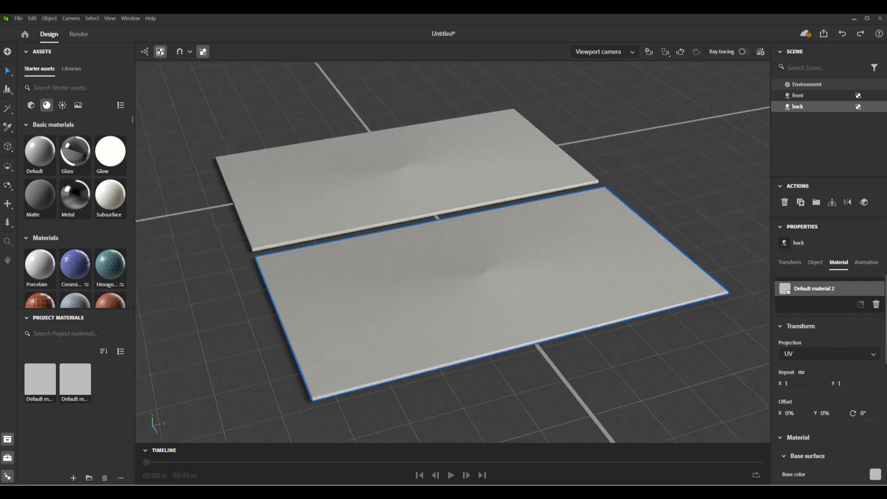
key("alt+Tab")
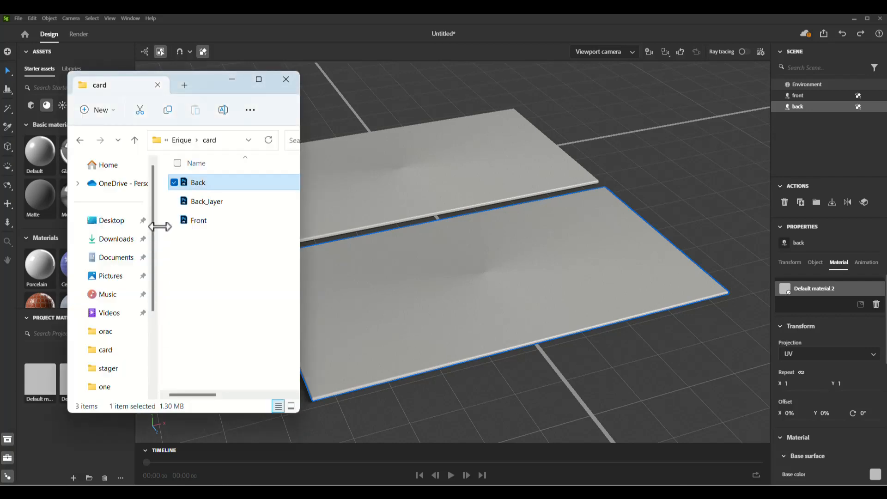
left_click_drag(195, 183, 440, 321)
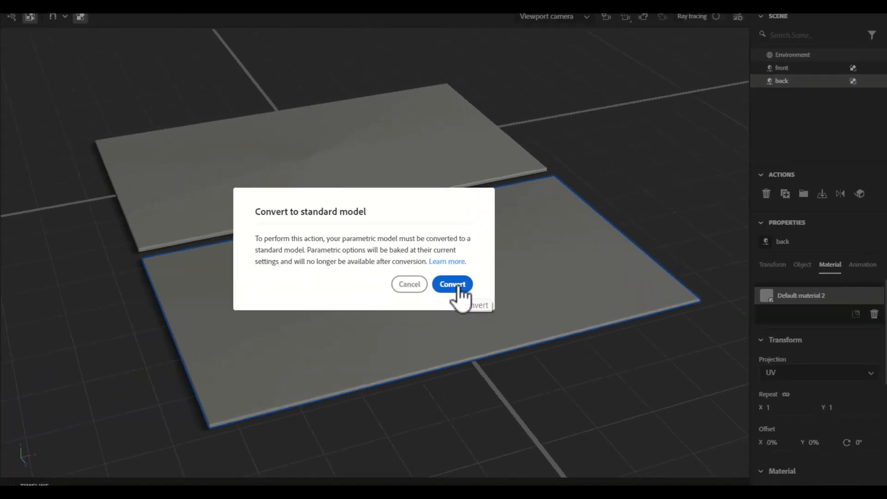
left_click(453, 284)
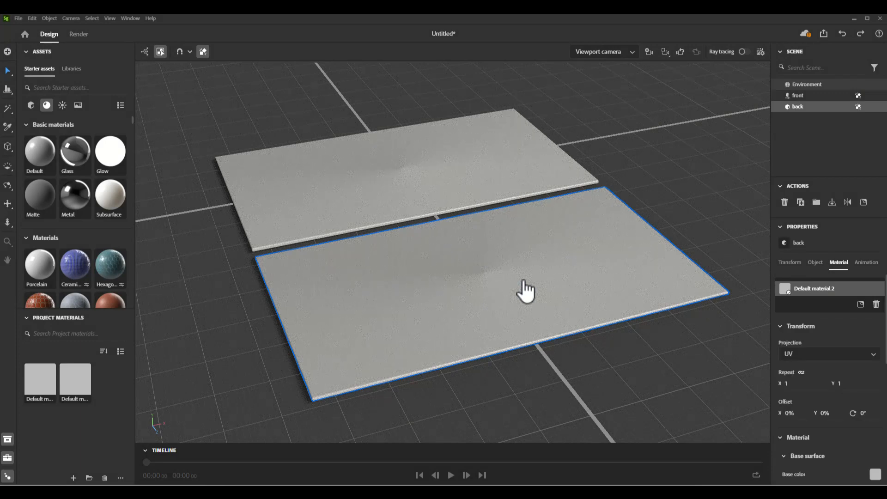
Select the front card and convert it to a standard model.
left_click(430, 189)
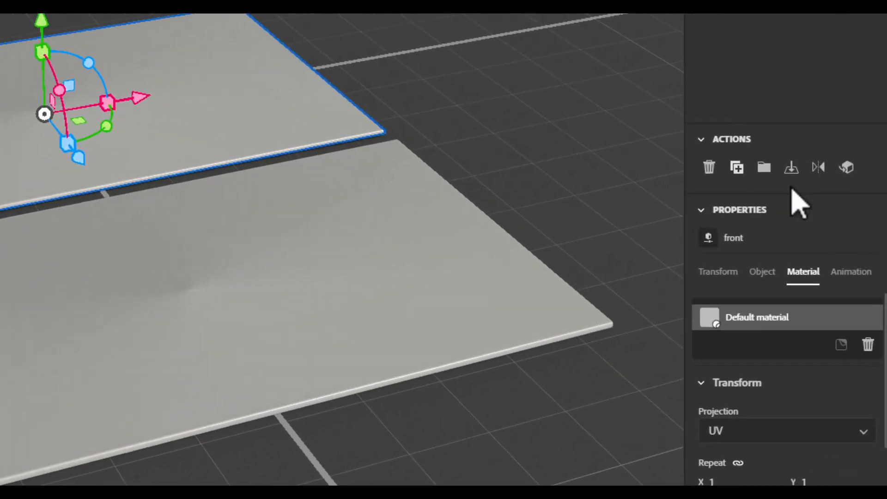
left_click(844, 162)
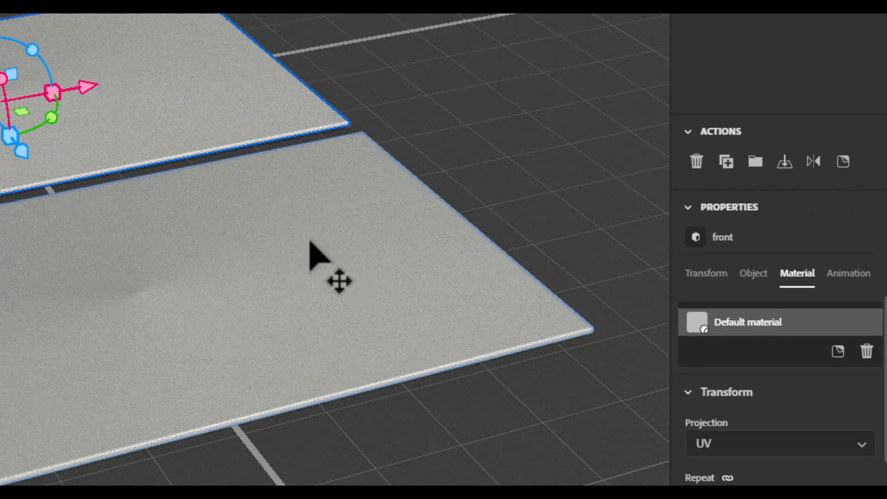
scroll(10, 158, "up", 5)
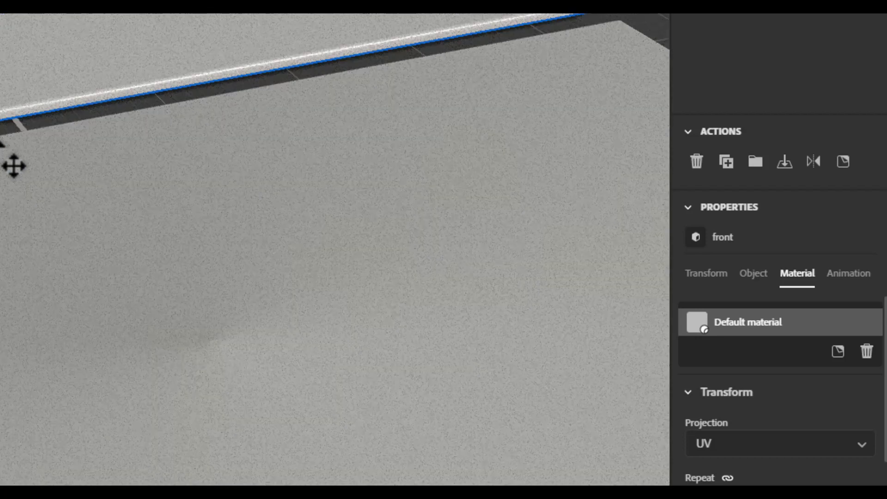
scroll(27, 148, "down", 2)
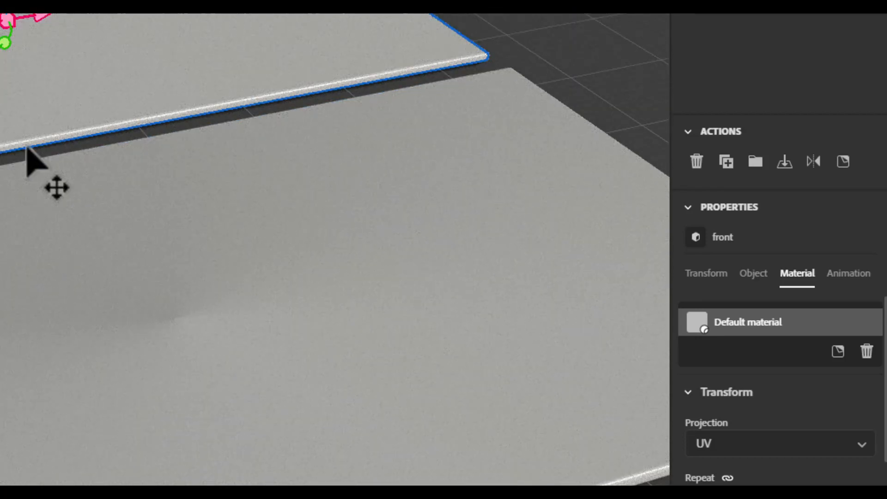
scroll(27, 148, "down", 2)
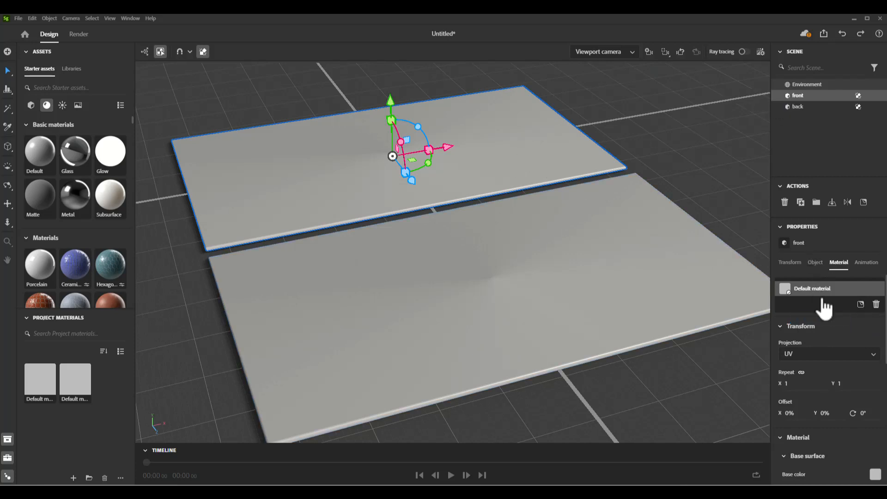
Place the Front image as a decal graphic on the front card's material and rotate it to -15°.
left_click(861, 305)
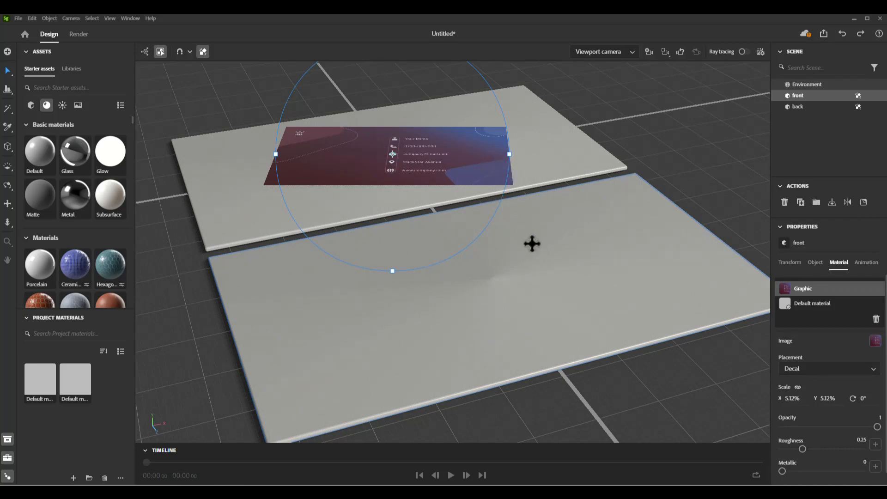
key("f")
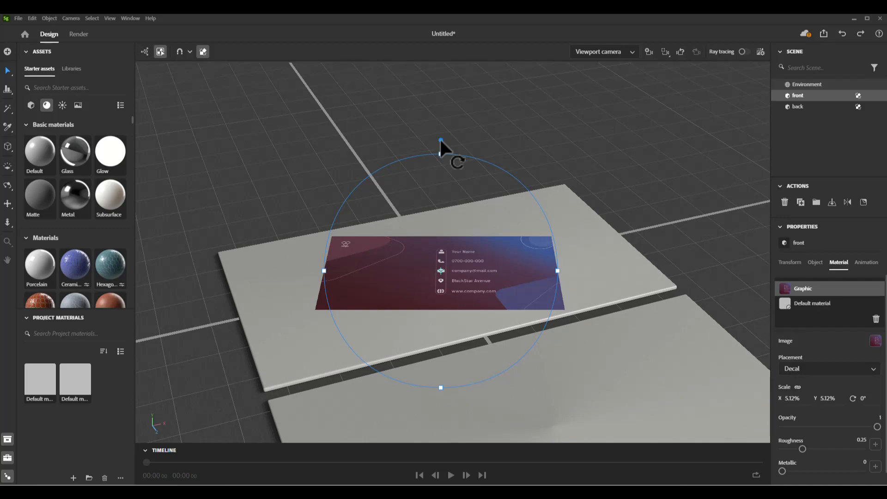
left_click_drag(440, 139, 391, 141)
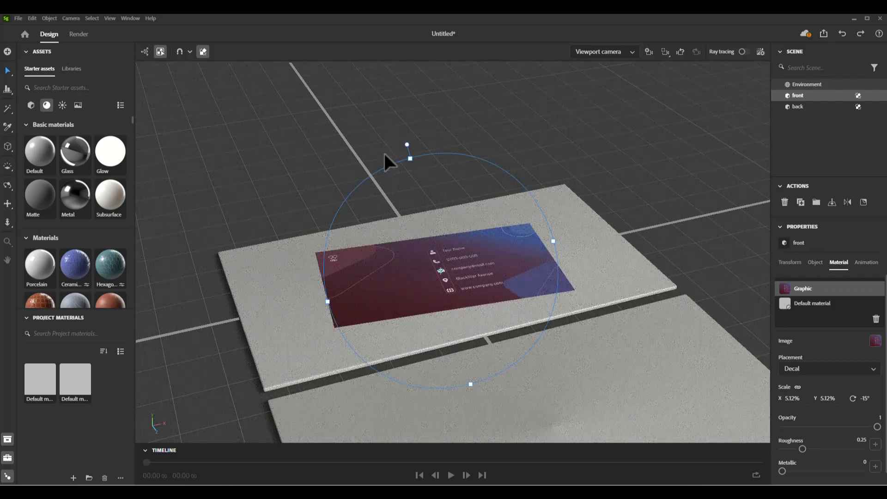
Examine the front card and its graphic from the Top and Bottom camera views.
left_click(110, 19)
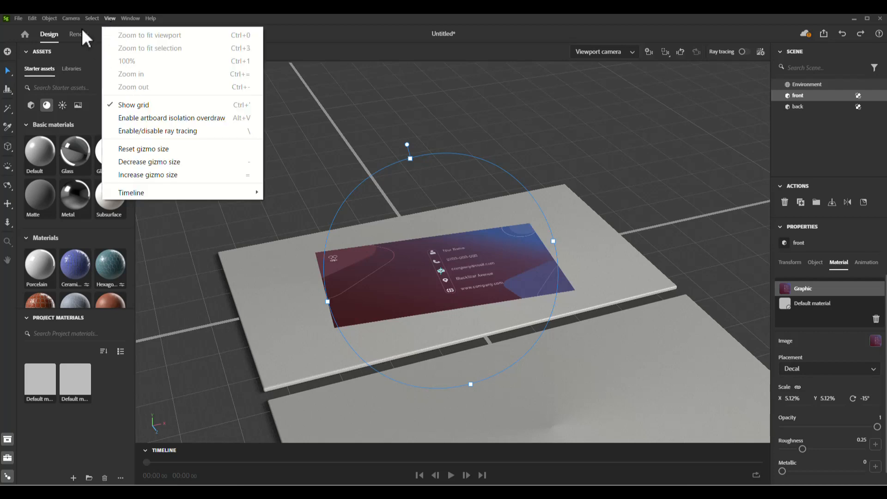
left_click(70, 18)
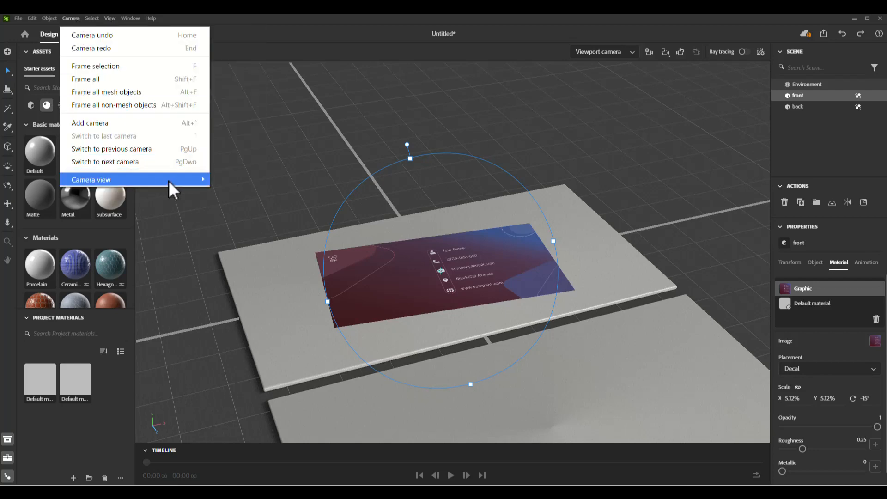
mouse_move(180, 179)
left_click(233, 180)
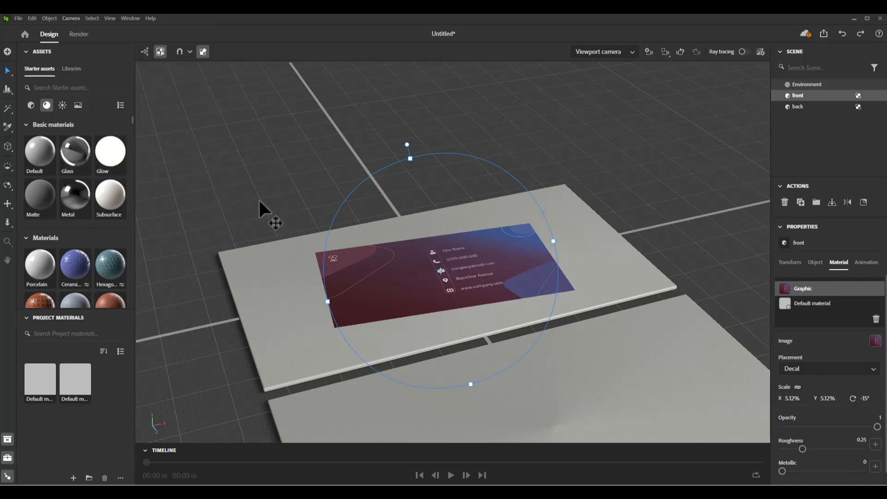
left_click_drag(422, 175, 392, 381)
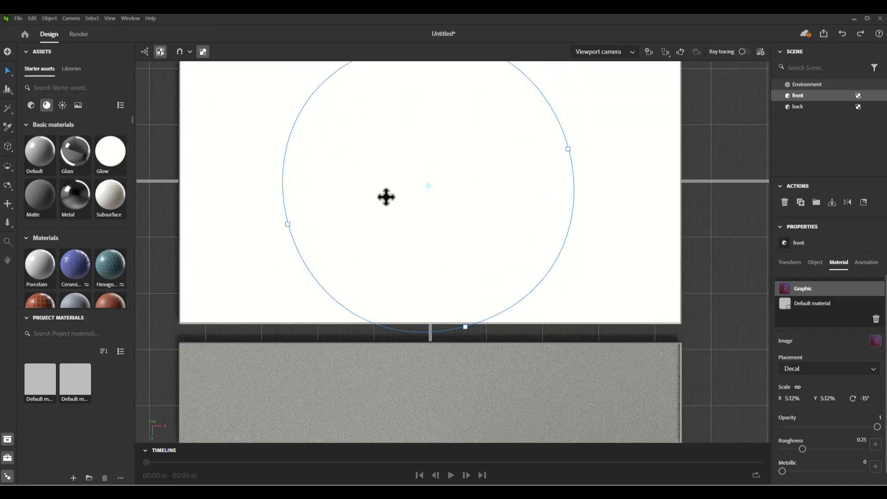
key("f")
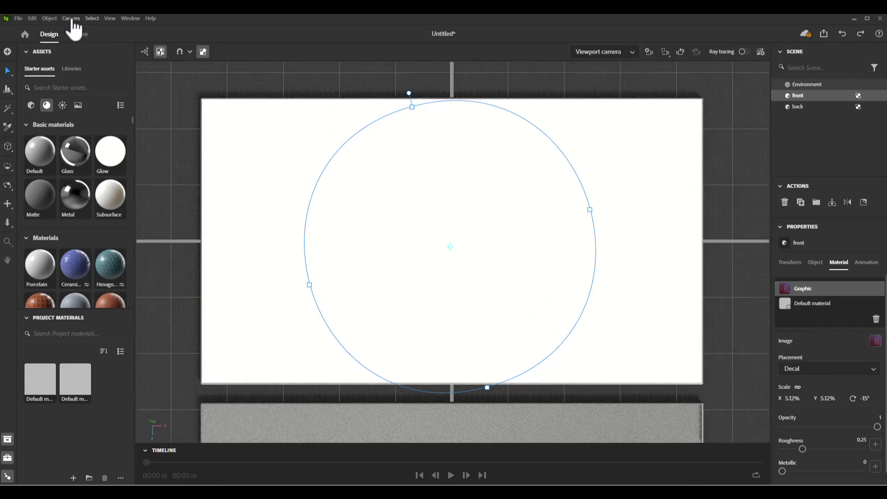
left_click(71, 18)
mouse_move(134, 180)
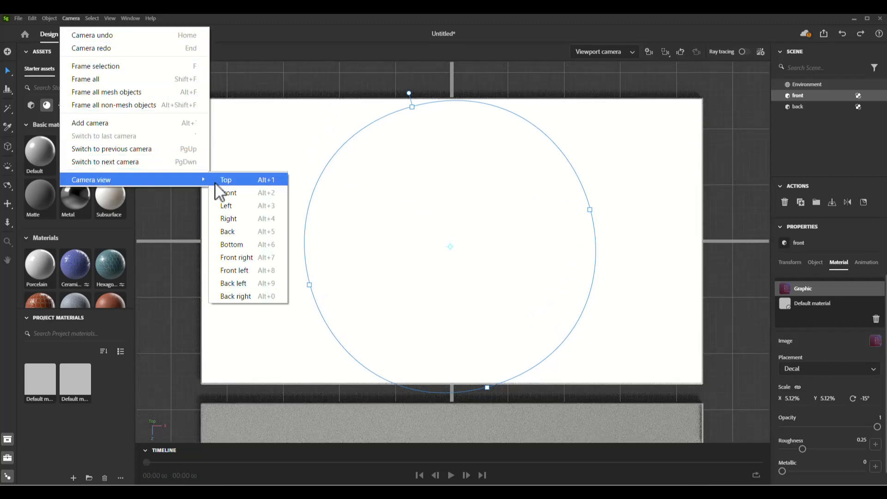
left_click(241, 254)
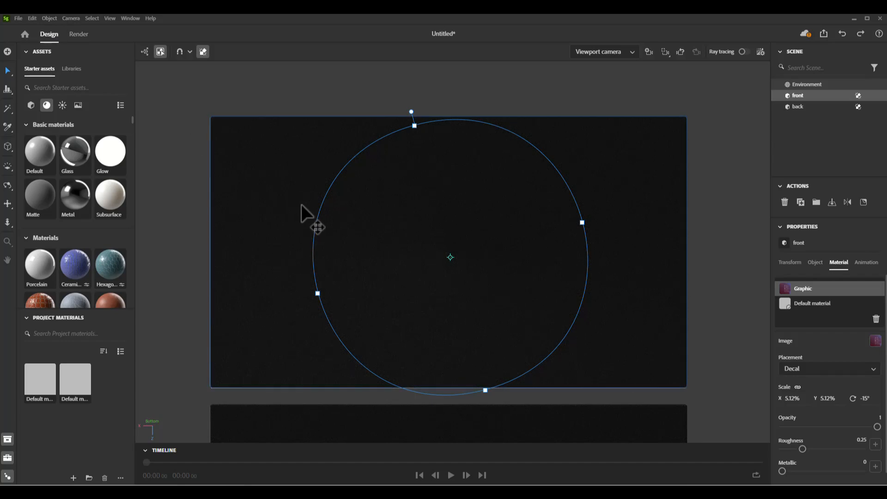
left_click_drag(306, 172, 333, 208)
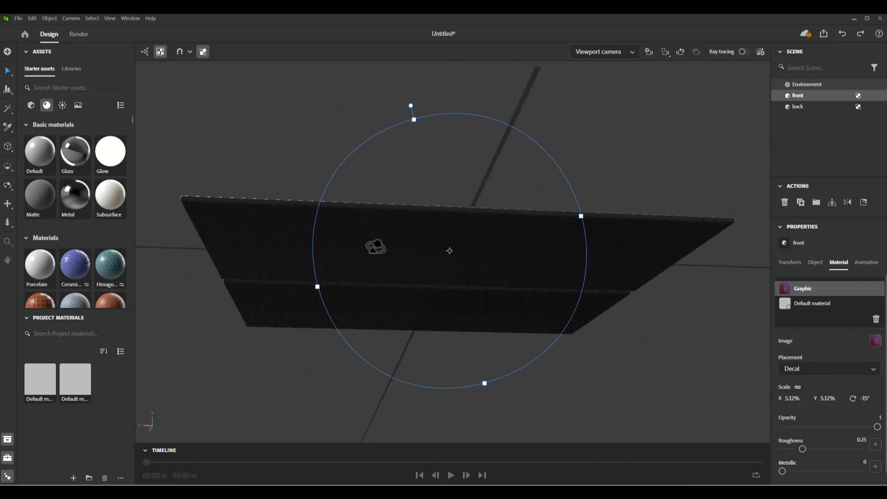
Rotate the front card's graphic to -22° and scale it to 9.33% so it covers the whole card.
left_click_drag(374, 245, 563, 291)
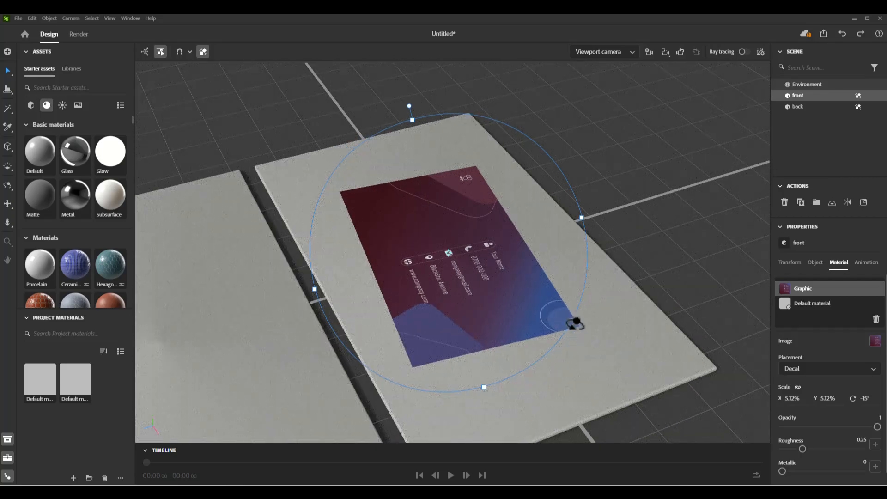
left_click_drag(576, 323, 597, 313)
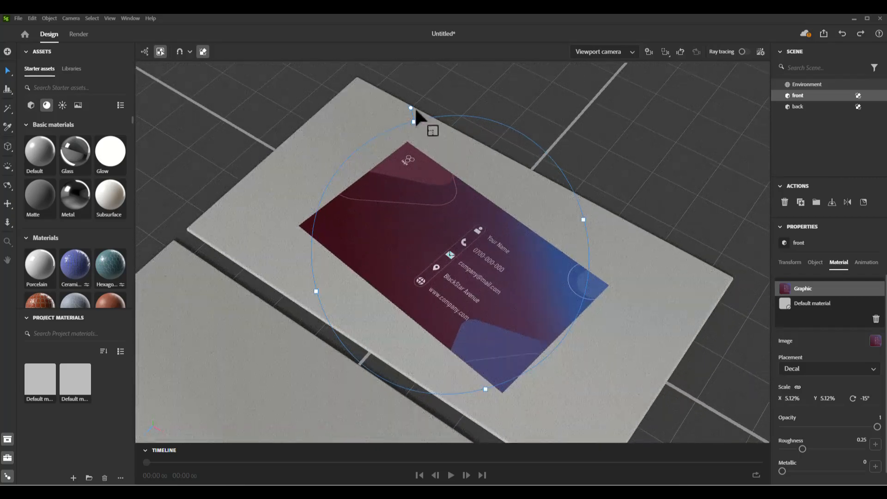
mouse_move(409, 109)
left_mouse_down()
mouse_move(384, 111)
mouse_move(386, 102)
left_mouse_up()
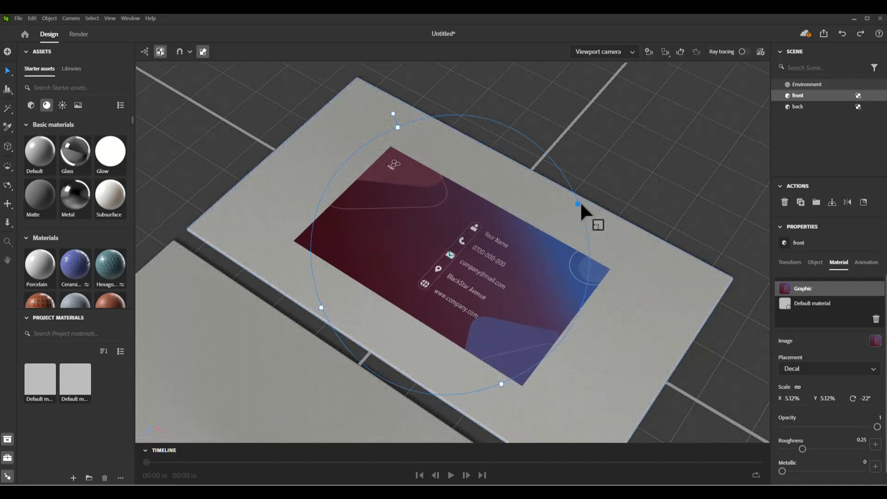
left_click_drag(579, 204, 689, 184)
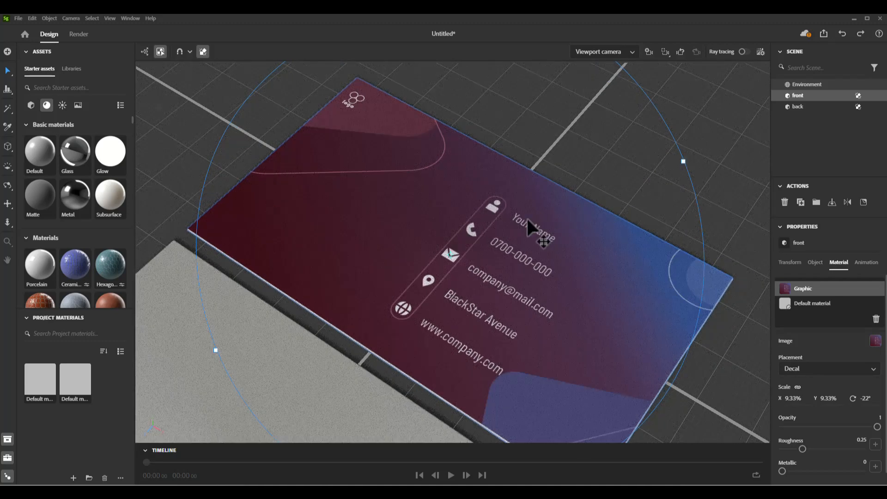
Select the back card and place the Back image as a graphic on its material.
scroll(448, 142, "down", 3)
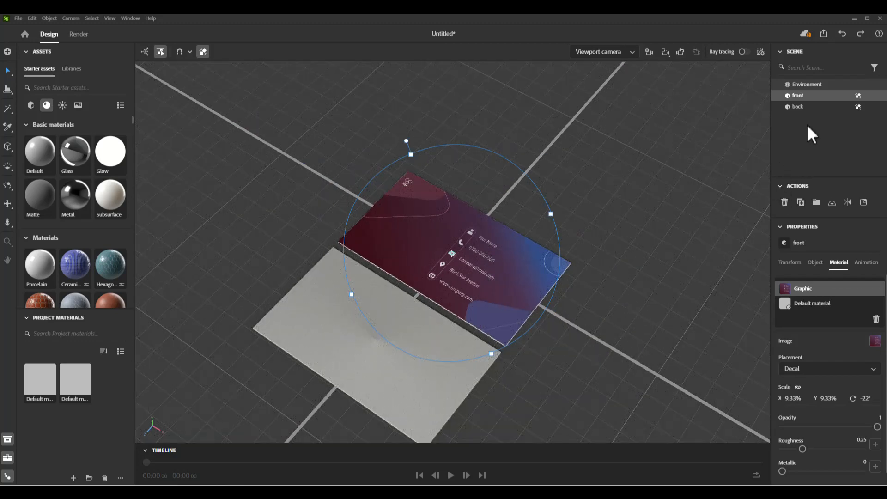
left_click(798, 107)
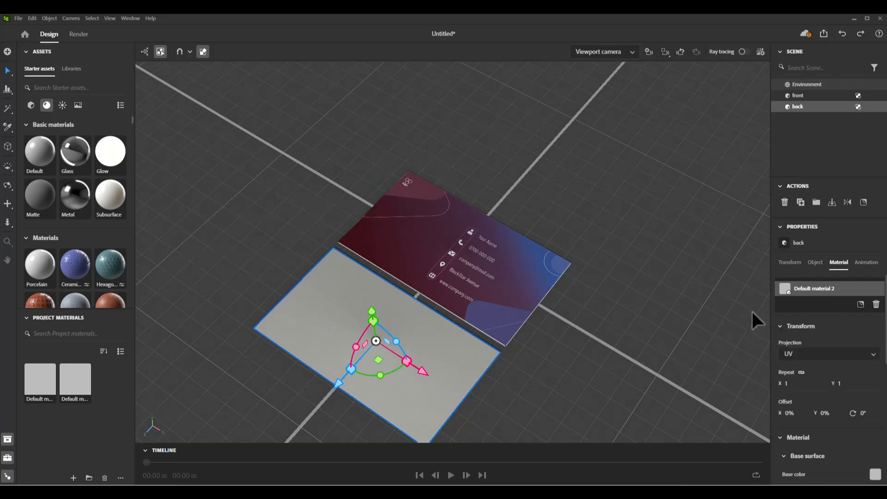
left_click(862, 306)
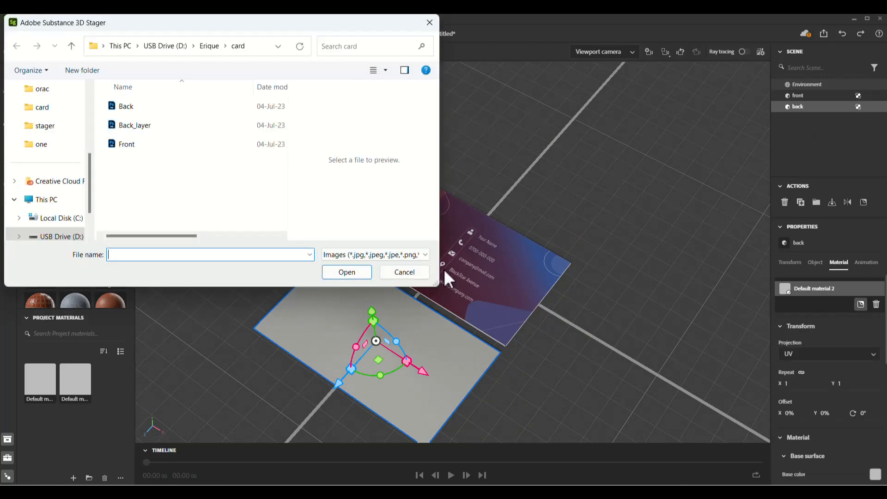
left_click(126, 107)
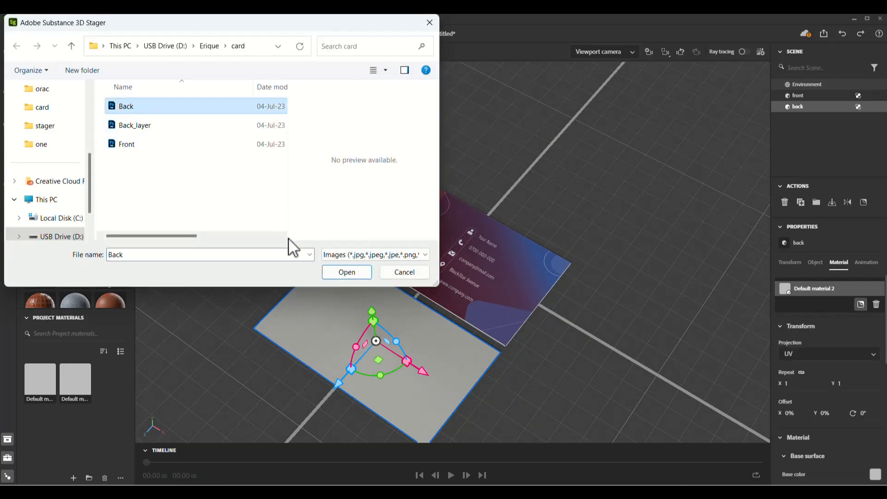
left_click(347, 274)
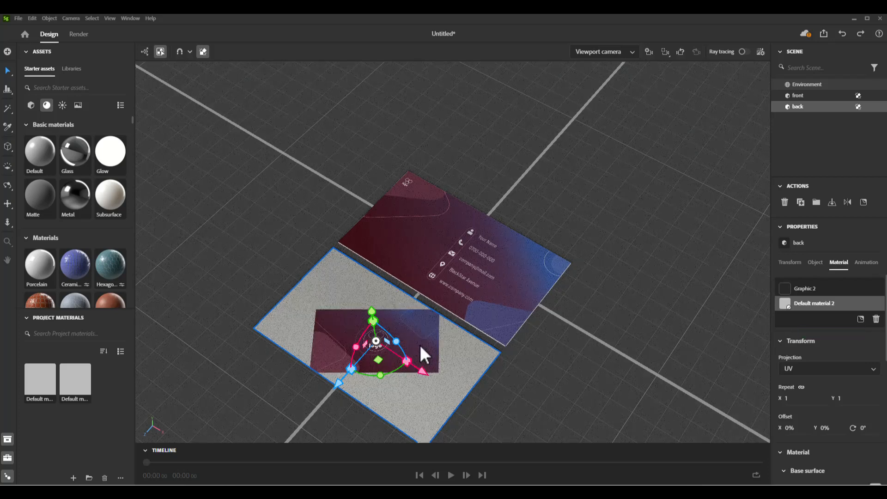
Rotate the back card's graphic to 36° and scale it to 9.02% so it covers the whole card.
left_click_drag(440, 250, 452, 206)
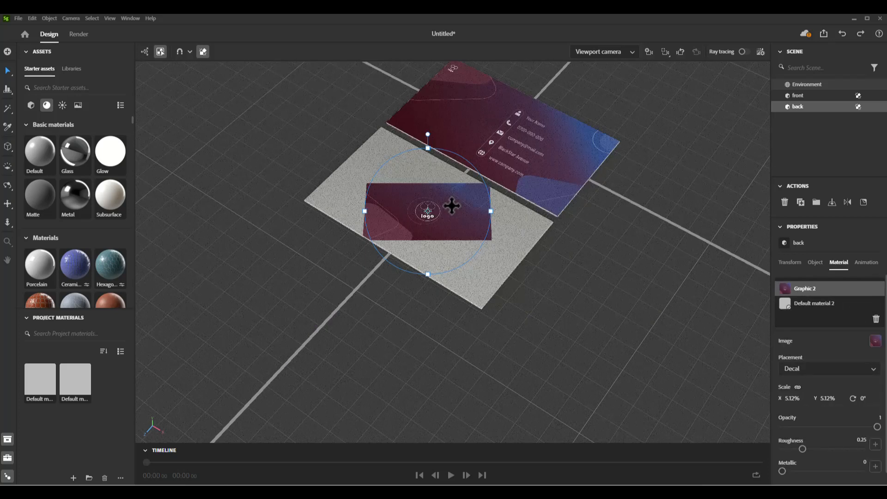
scroll(440, 198, "up", 5)
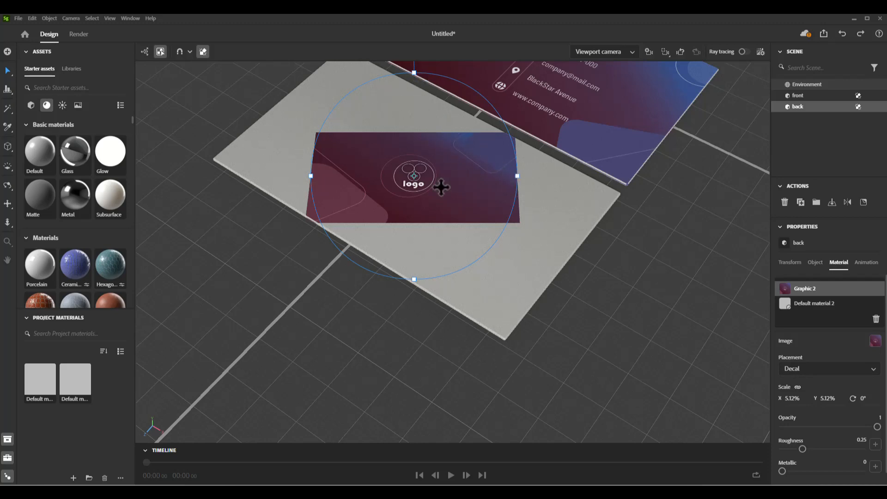
scroll(441, 188, "down", 3)
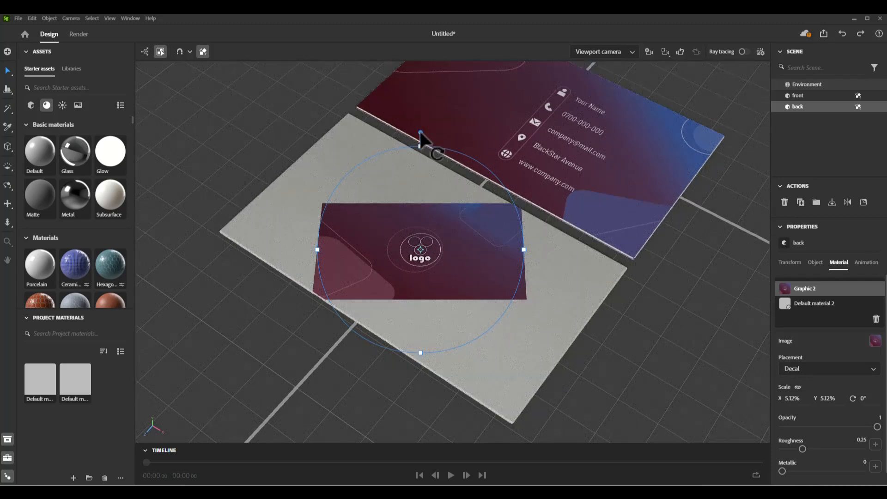
left_click_drag(420, 133, 500, 143)
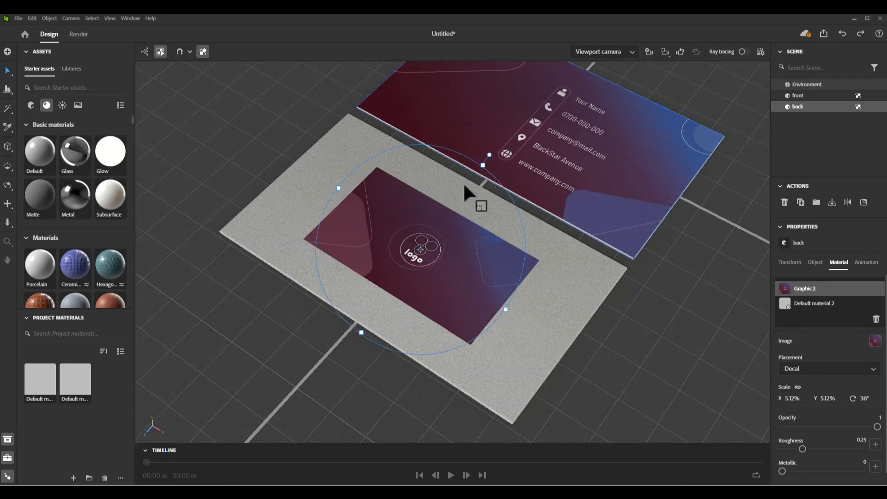
scroll(462, 202, "up", 2)
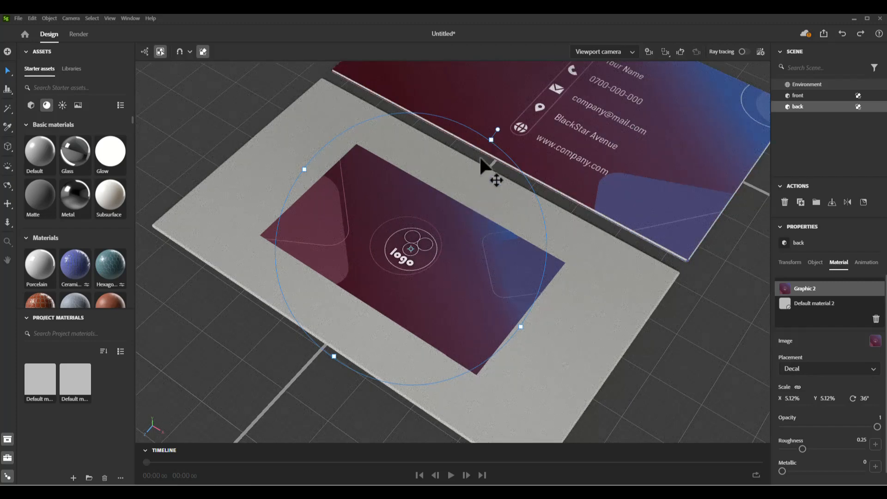
mouse_move(497, 130)
left_mouse_down()
mouse_move(502, 136)
mouse_move(498, 130)
left_mouse_up()
left_click_drag(521, 327, 616, 364)
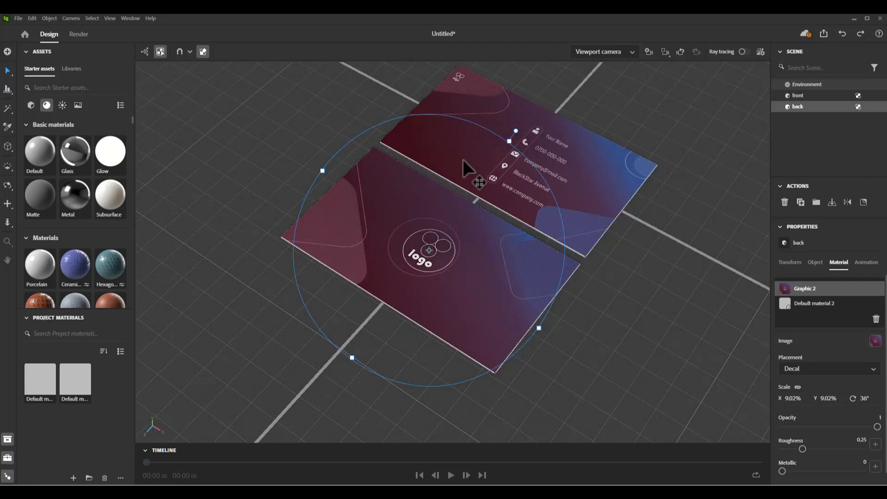
left_click(659, 177)
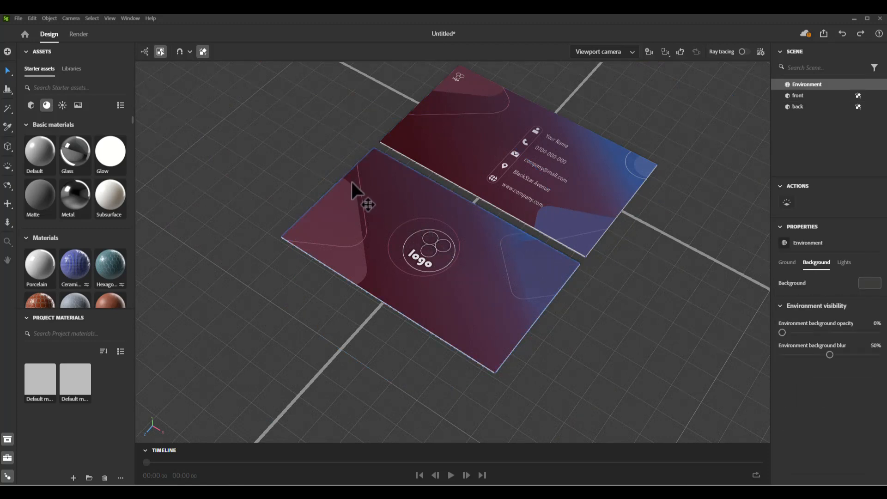
Add a Plane from the basic shapes as a ground surface beneath the two cards.
left_click_drag(353, 198, 454, 188)
scroll(445, 175, "up", 3)
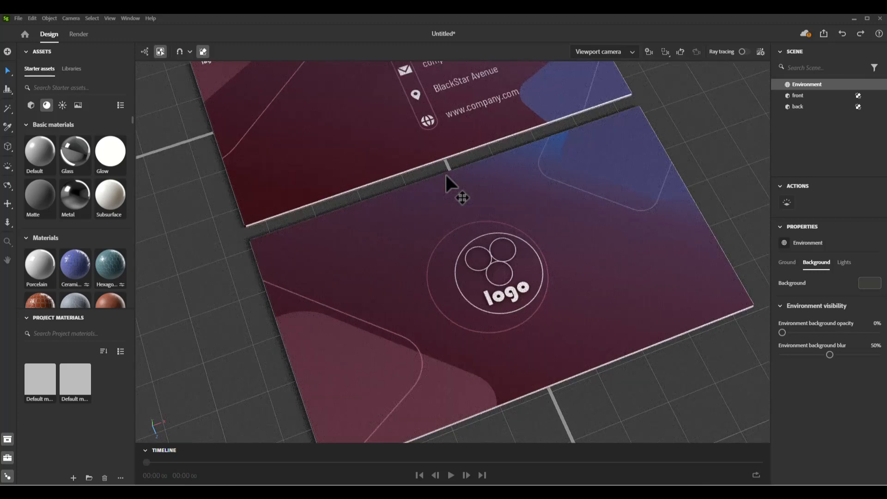
scroll(457, 195, "down", 3)
left_click_drag(506, 232, 467, 211)
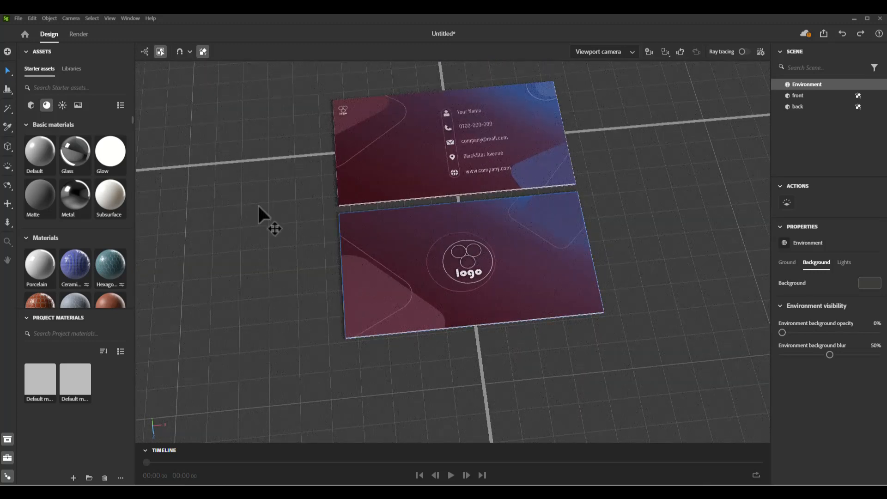
left_click(31, 105)
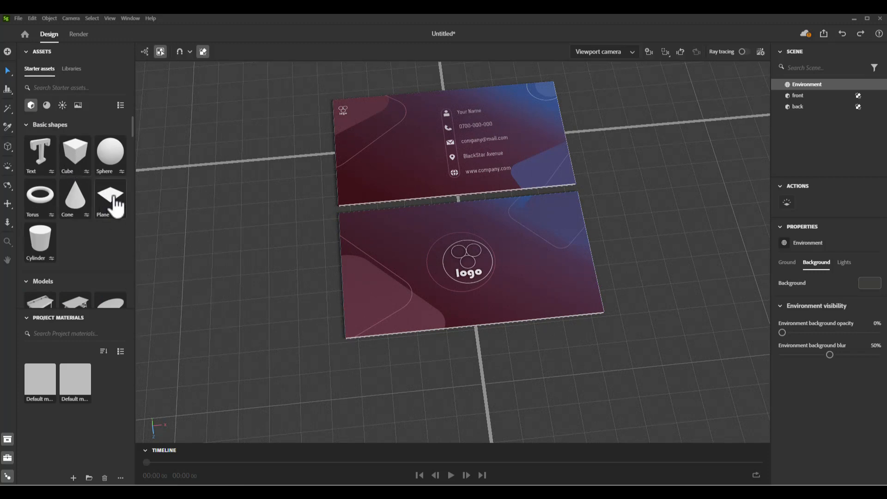
left_click(116, 206)
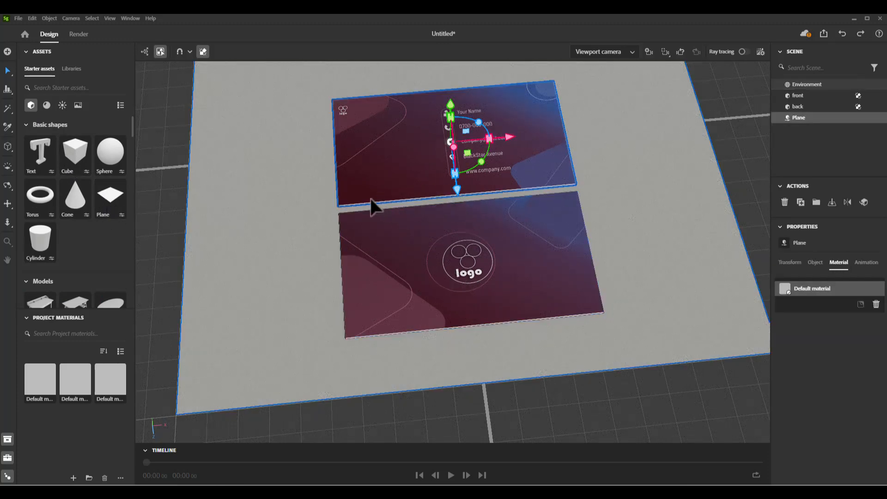
Set the plane material's base color to RGB 94, 49, 65 by sampling the maroon shape in the back card's artwork.
left_click_drag(305, 215, 669, 259)
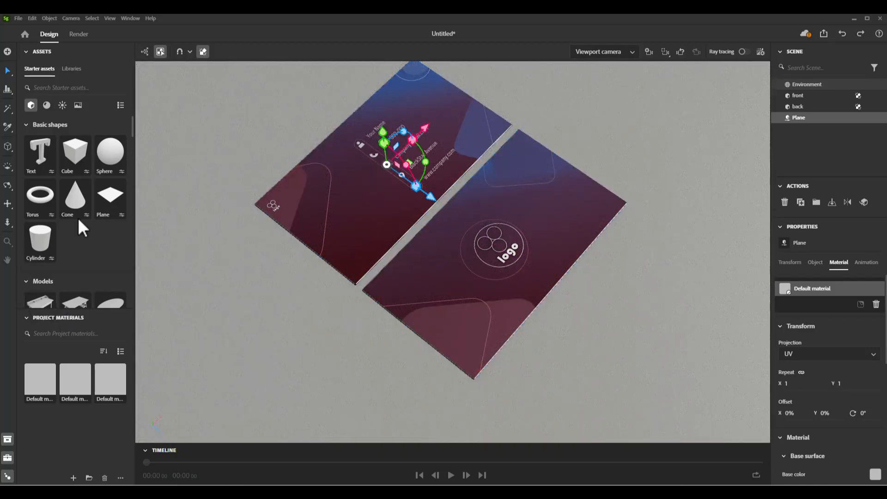
mouse_move(85, 198)
left_click(46, 105)
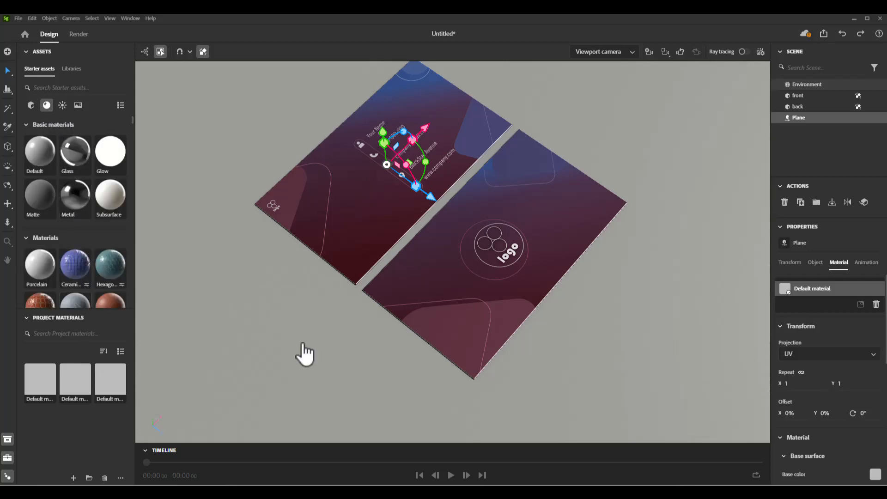
left_click(875, 475)
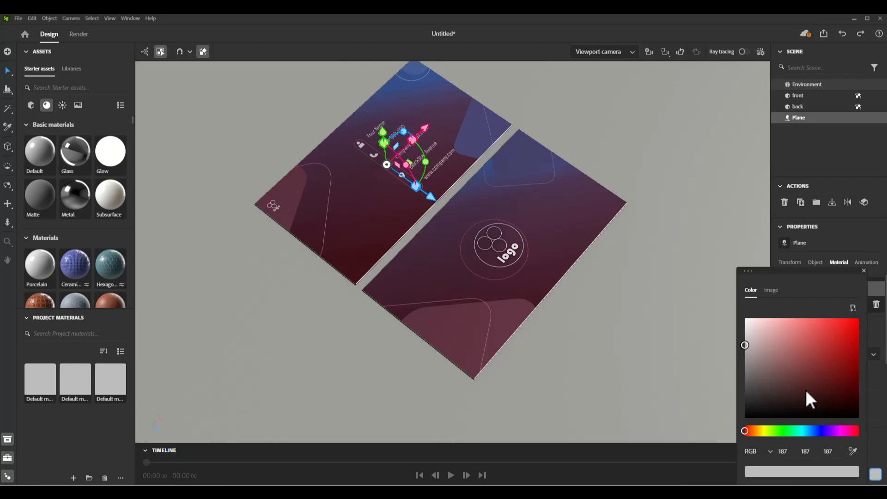
left_click(852, 451)
left_click(446, 314)
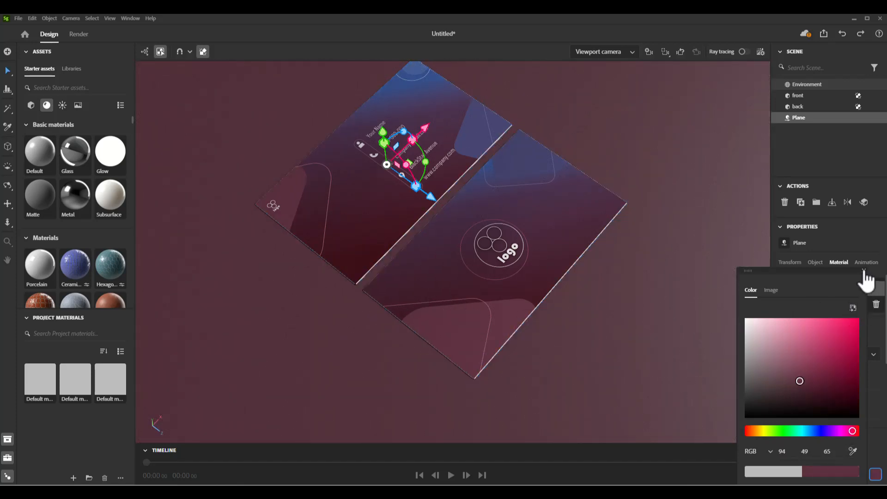
left_click(863, 271)
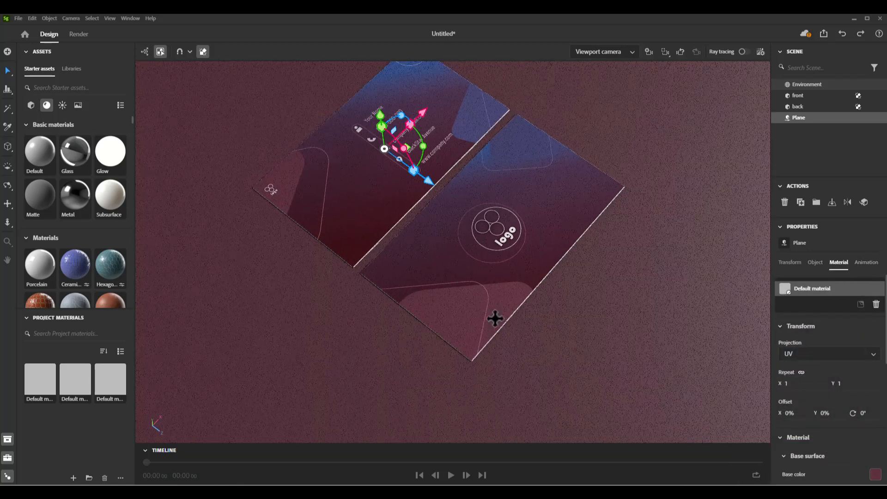
Examine the cards on the colored plane from the Top and Bottom camera views, and frame the plane.
left_click_drag(581, 320, 486, 292)
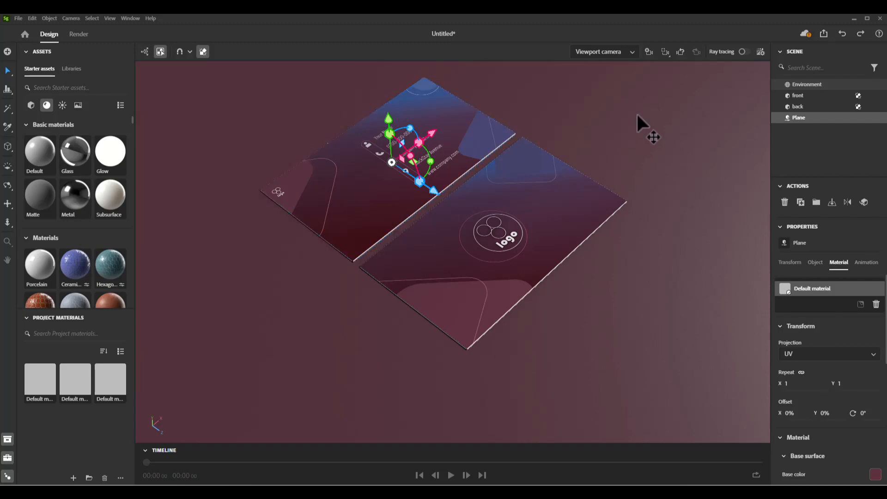
left_click_drag(529, 134, 460, 126)
scroll(455, 118, "up", 5)
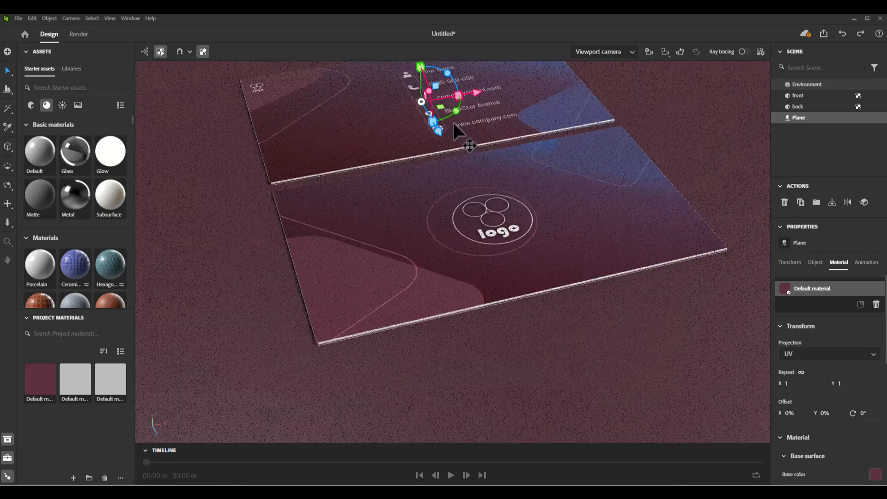
scroll(453, 123, "down", 3)
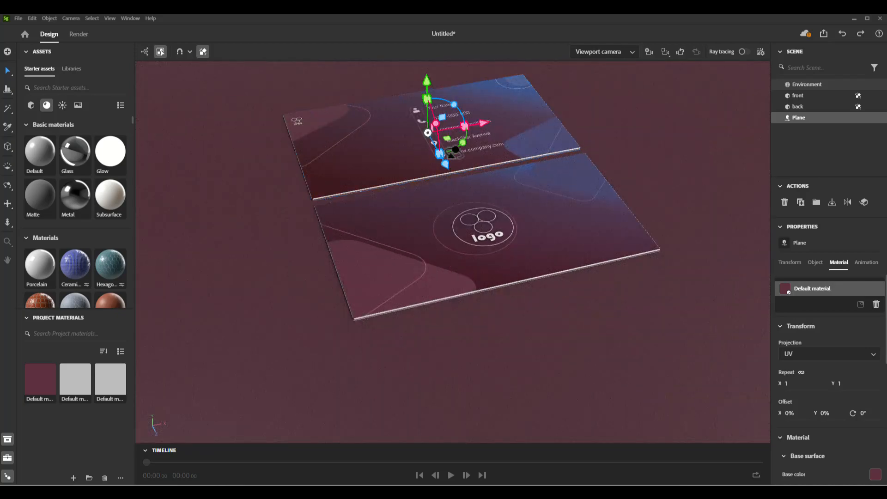
left_click_drag(443, 143, 565, 193)
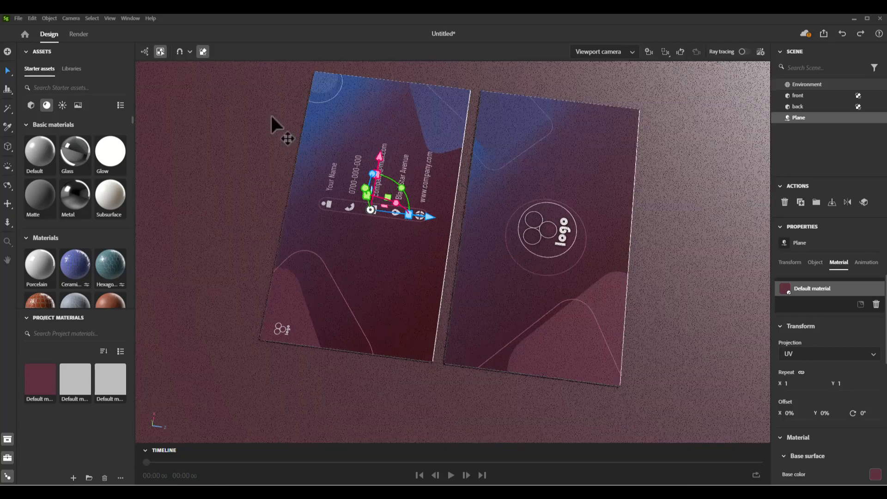
left_click(72, 19)
mouse_move(126, 179)
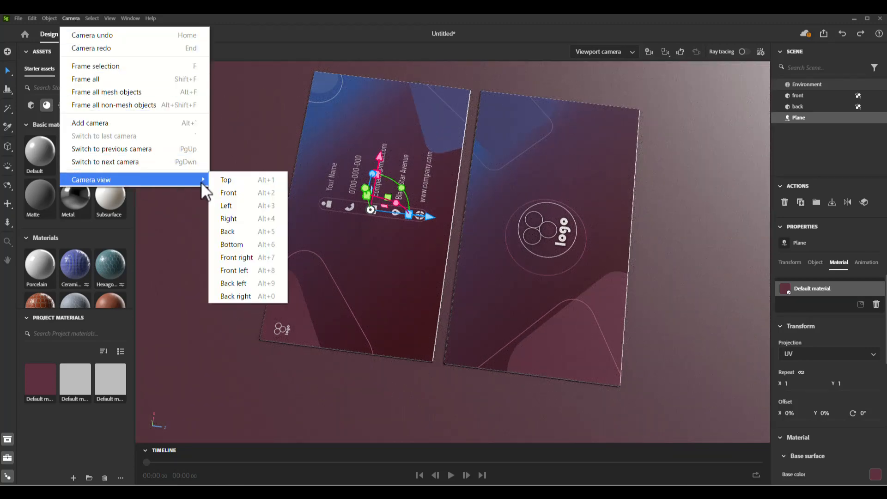
left_click(232, 179)
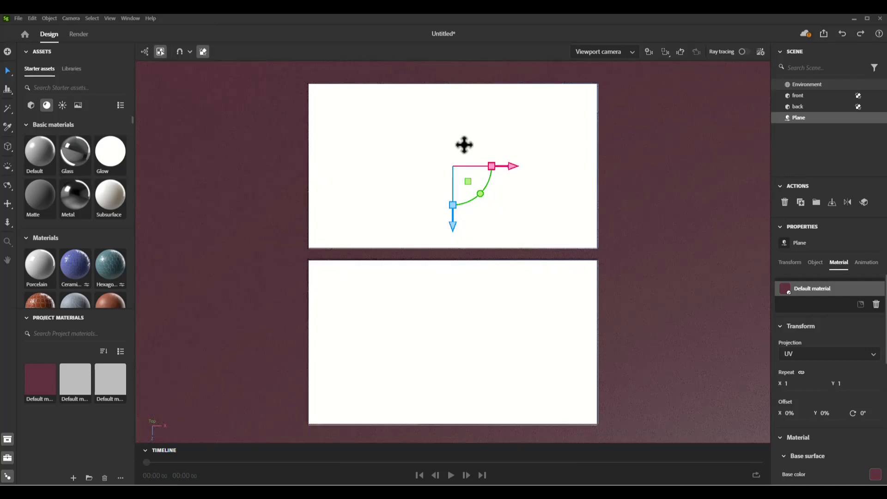
left_click(69, 19)
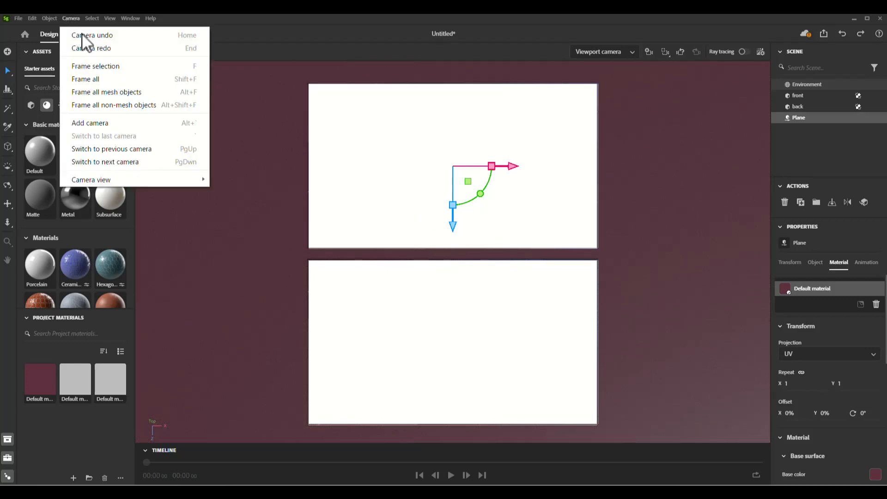
mouse_move(153, 181)
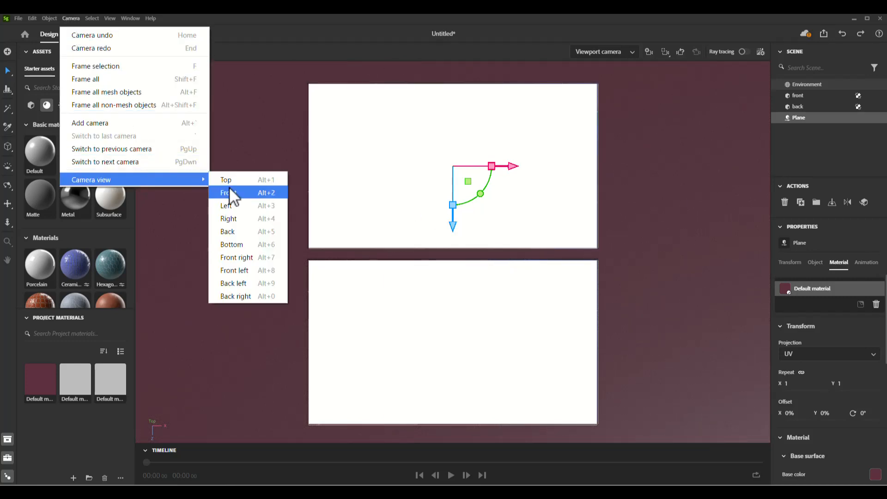
left_click(241, 251)
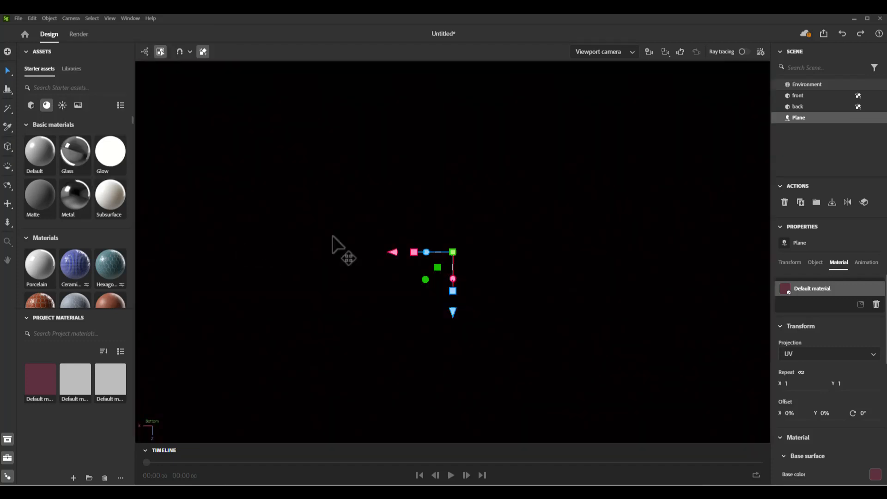
key("f")
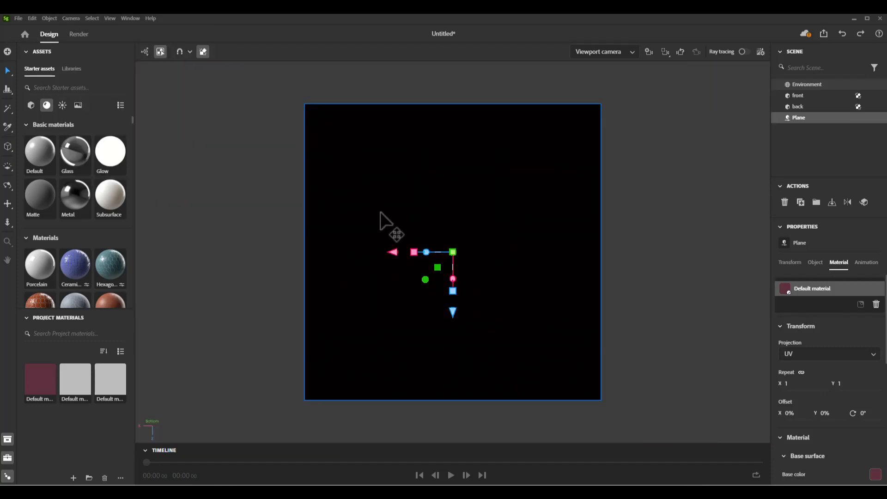
Inspect both cards on the plane from above at several angles and distances.
left_click_drag(372, 229, 440, 278)
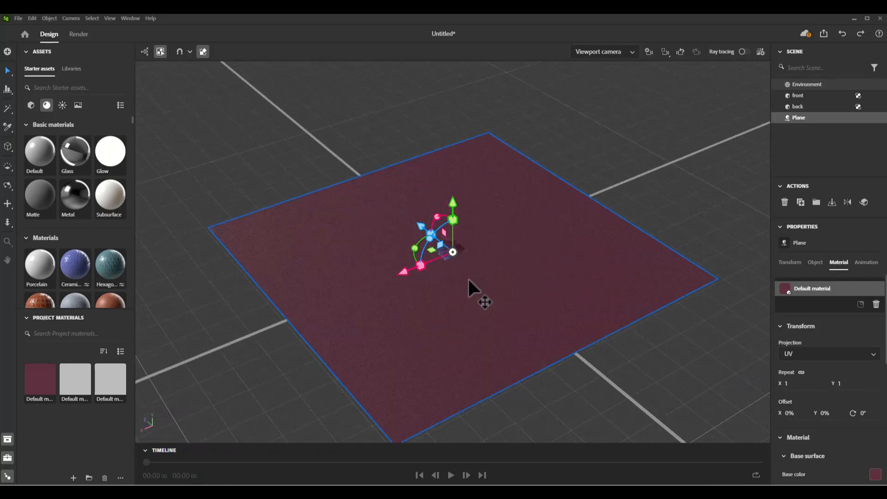
scroll(458, 245, "up", 5)
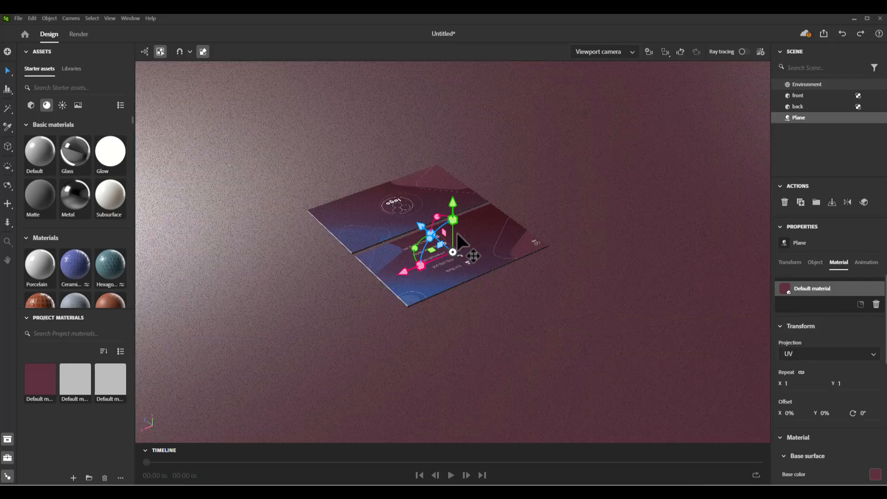
scroll(459, 210, "up", 5)
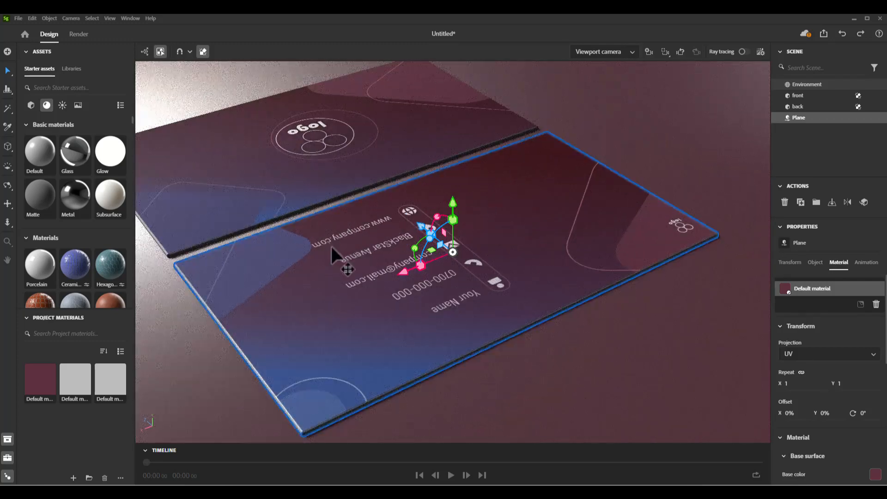
left_click_drag(332, 246, 551, 260)
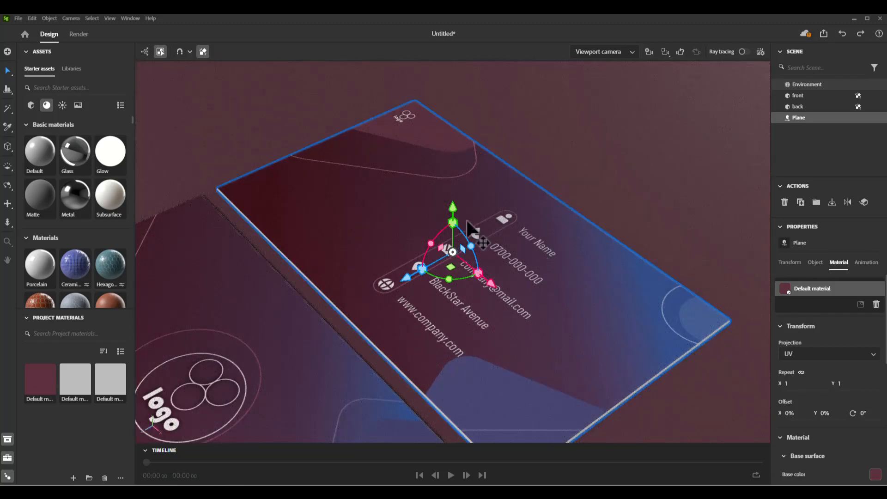
left_click_drag(494, 207, 541, 202)
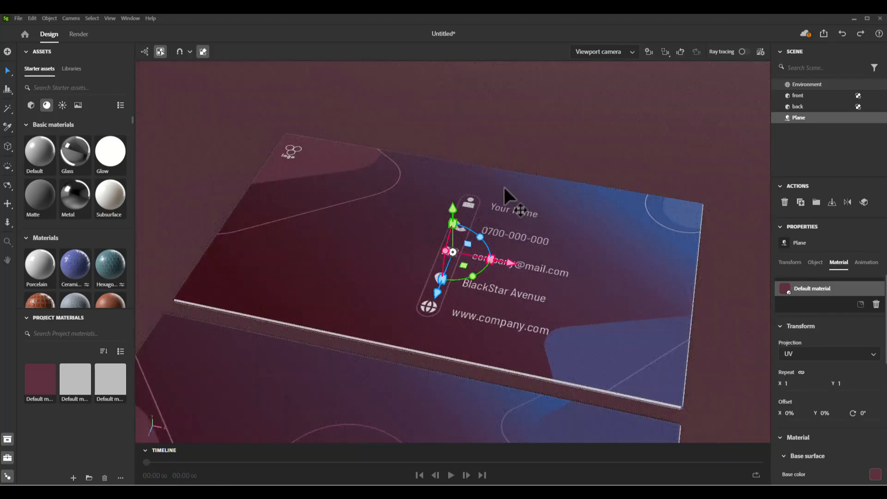
scroll(504, 187, "down", 6)
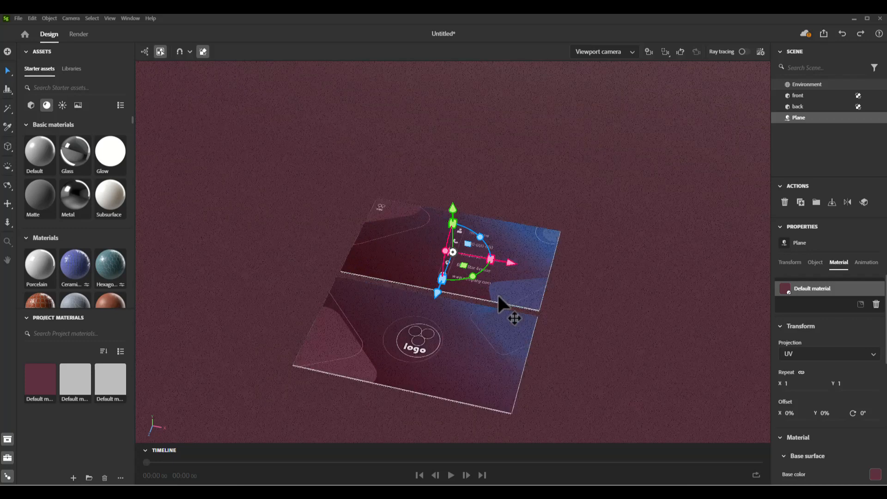
scroll(499, 296, "up", 3)
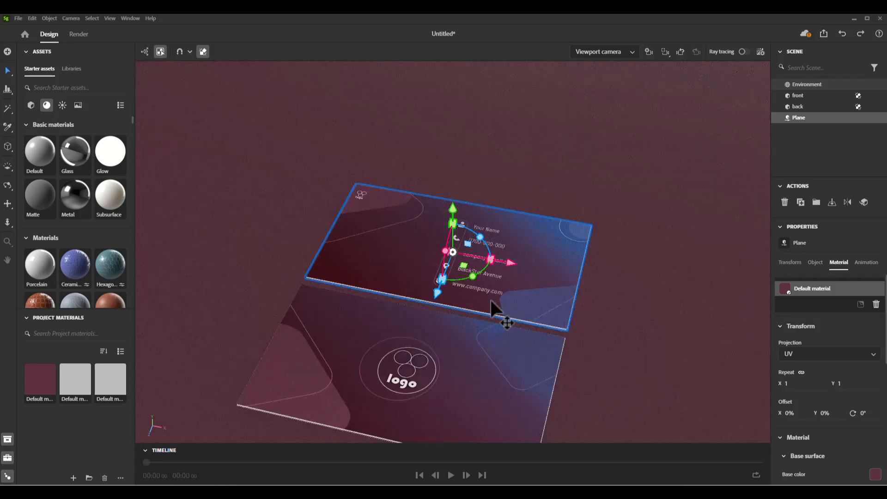
left_click_drag(494, 300, 479, 221)
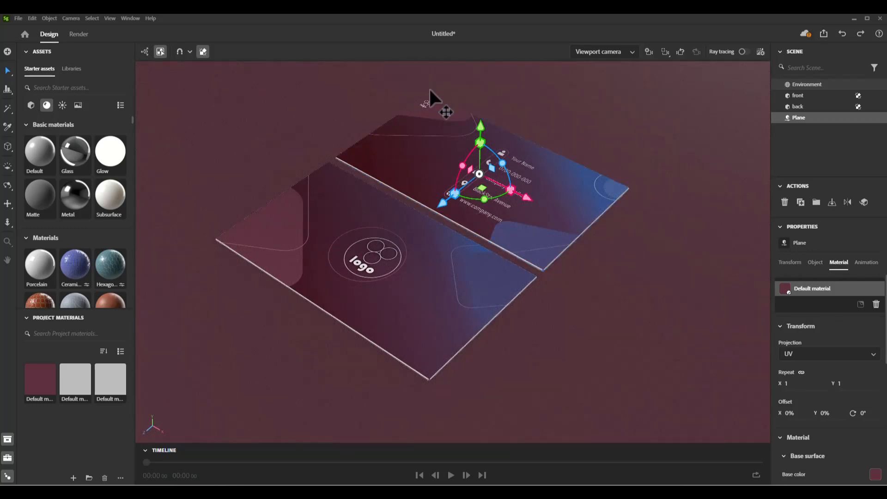
scroll(430, 90, "up", 3)
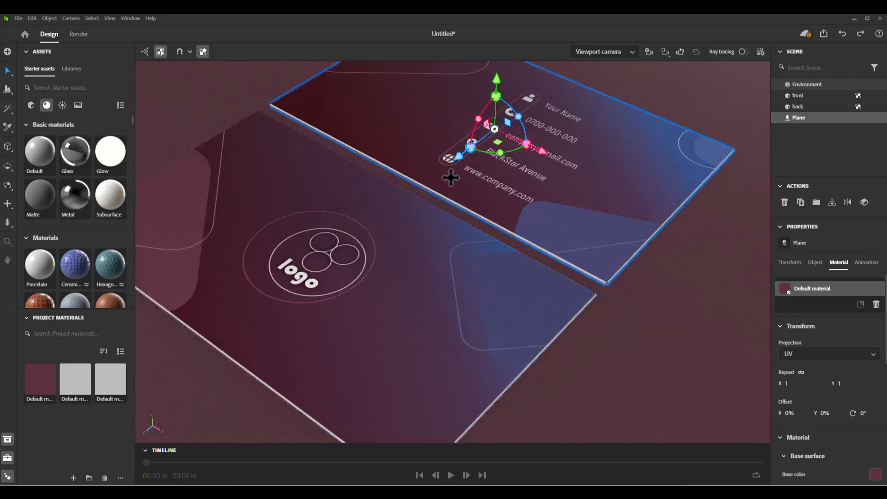
Add a Sphere from the basic shapes, shrink it to a small ball, and place it on the plane behind the logo card.
scroll(451, 177, "down", 5)
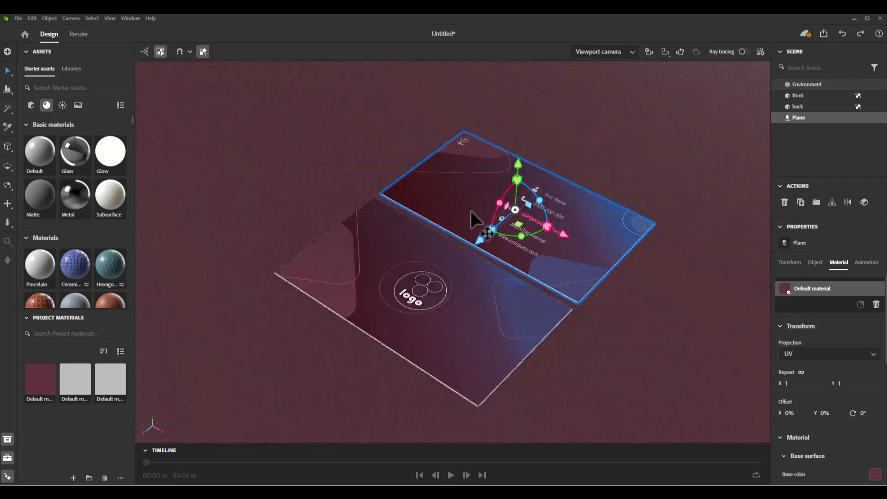
left_click_drag(474, 217, 482, 243)
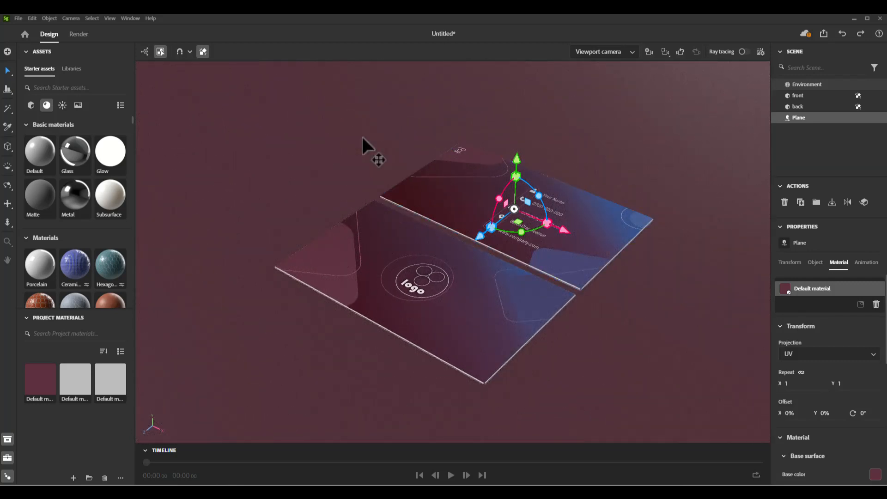
left_click(31, 106)
left_click(111, 162)
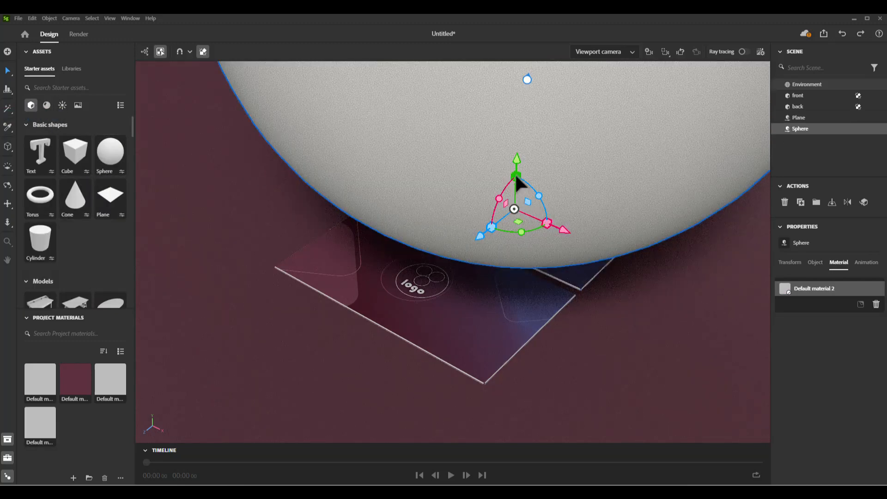
left_click_drag(517, 178, 550, 202)
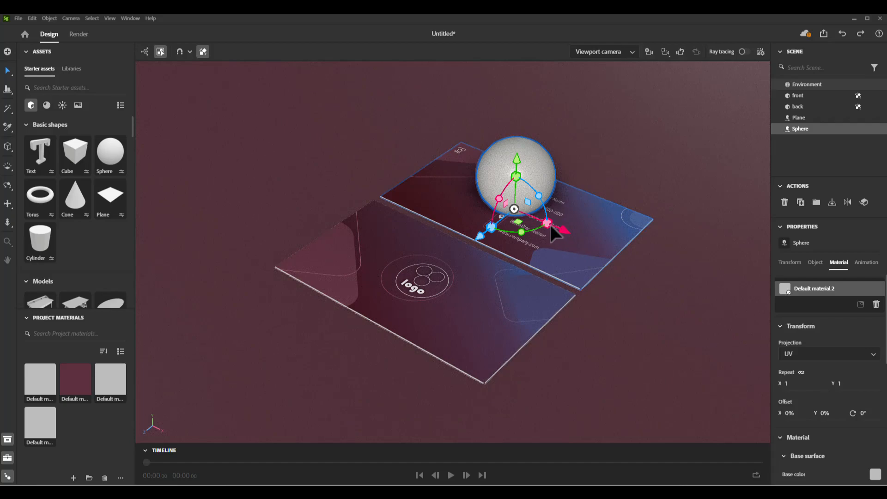
left_click_drag(468, 204, 254, 184)
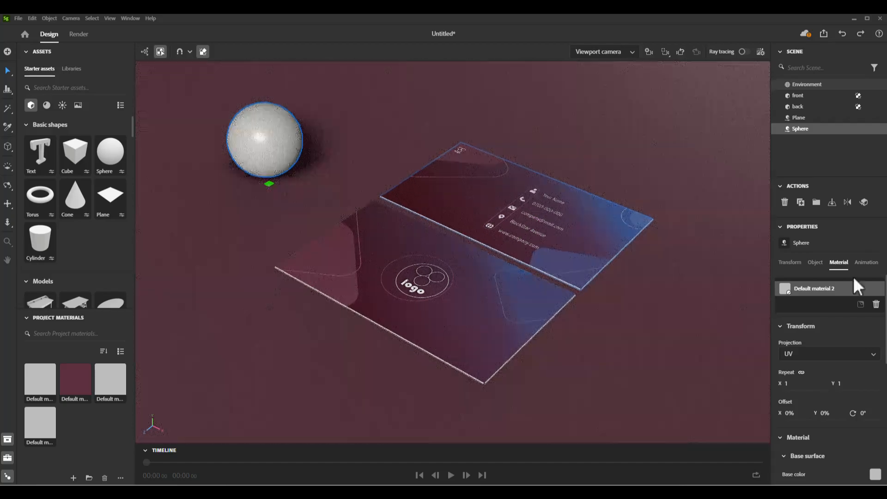
left_click(859, 117)
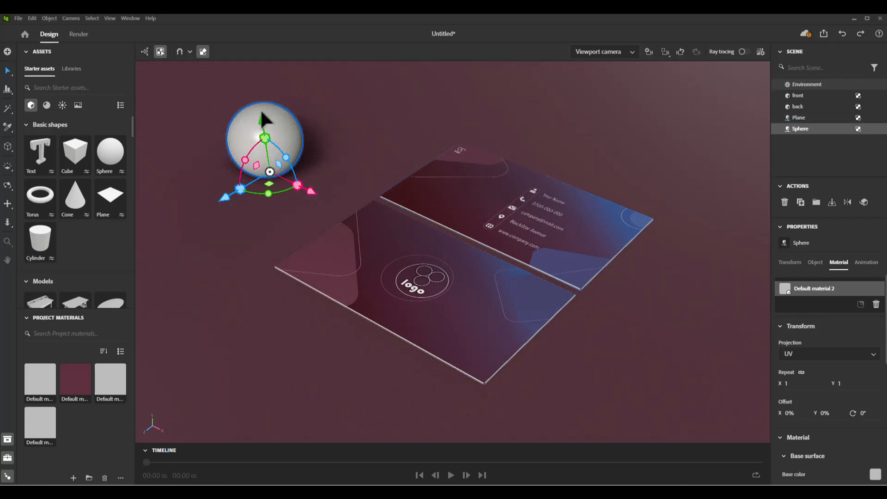
left_click_drag(262, 121, 275, 190)
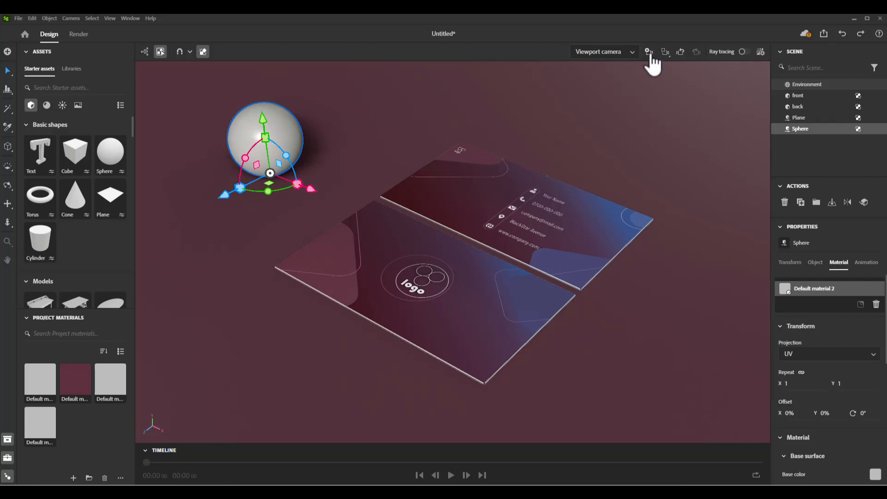
Create a camera from the current view and set its output size to 1080 x 1920 px.
left_click(710, 102)
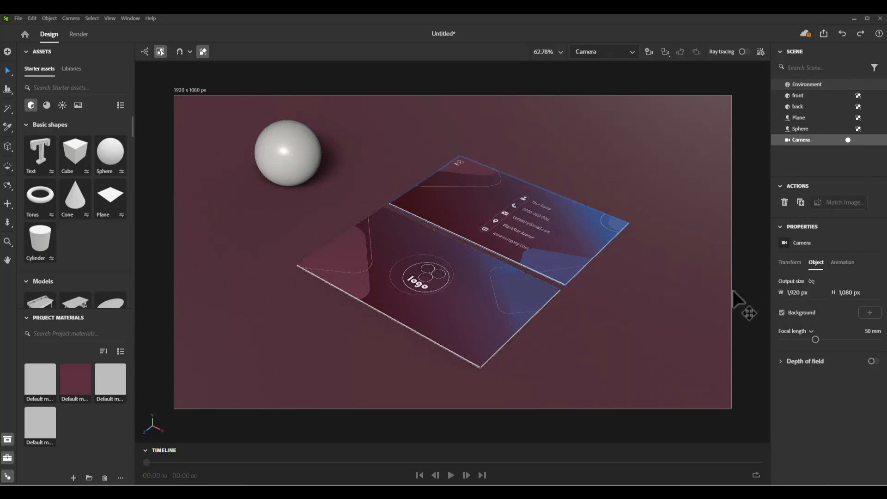
left_click(799, 292)
type("1080")
left_click(852, 293)
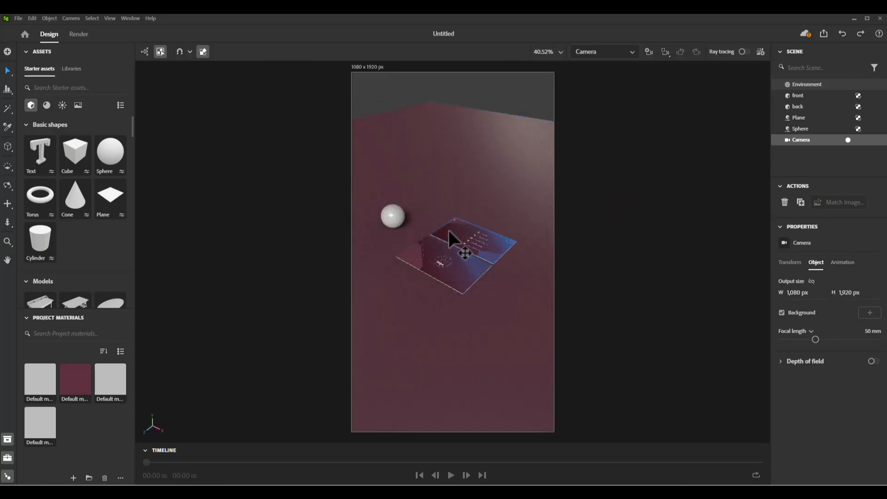
Set the canvas zoom to 25% and enlarge the plane until it fills the whole camera frame.
scroll(425, 200, "up", 2)
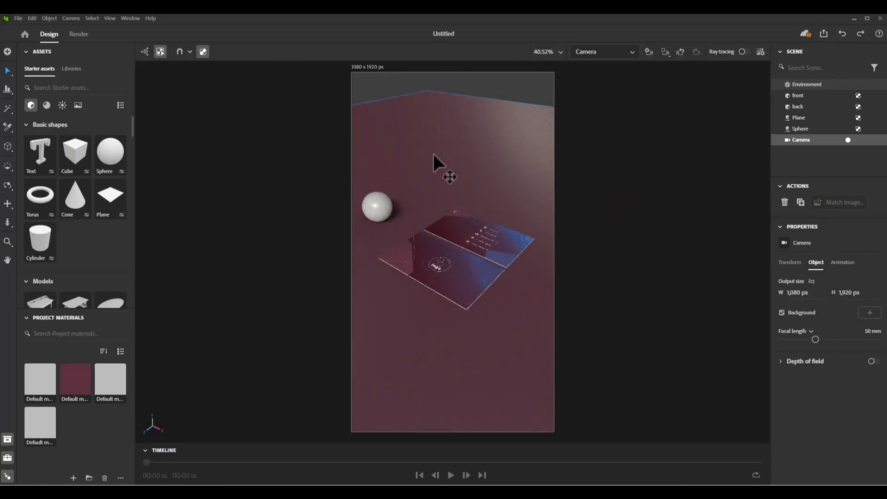
scroll(433, 154, "down", 2)
scroll(433, 154, "down", 2)
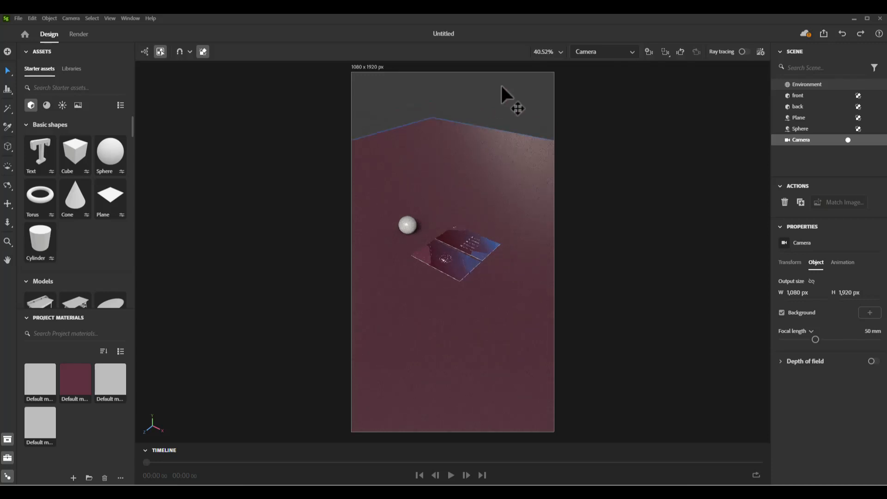
left_click(562, 53)
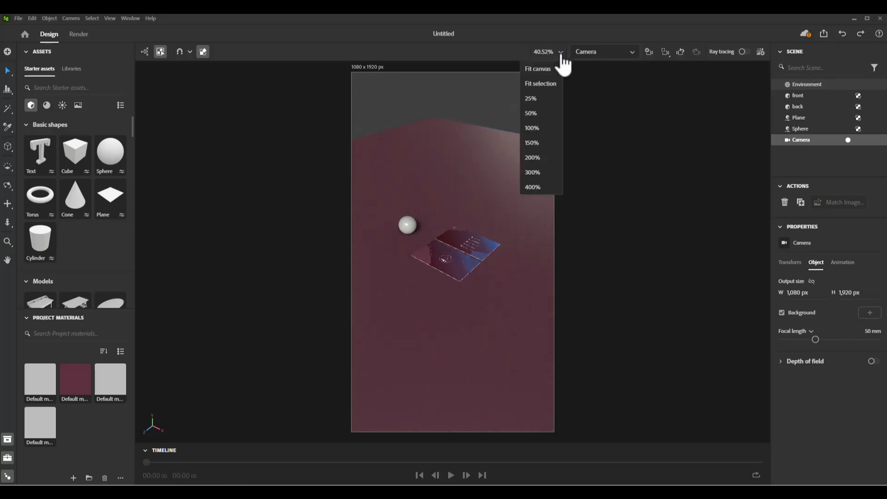
left_click(533, 98)
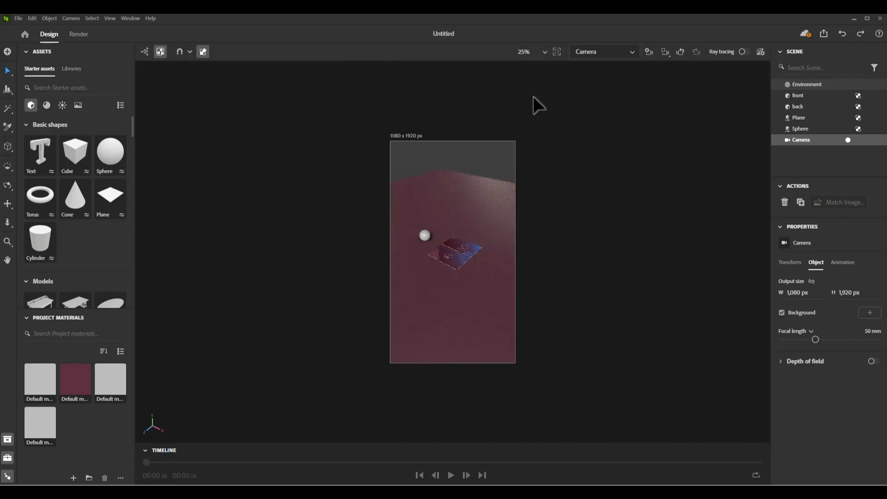
left_click(456, 184)
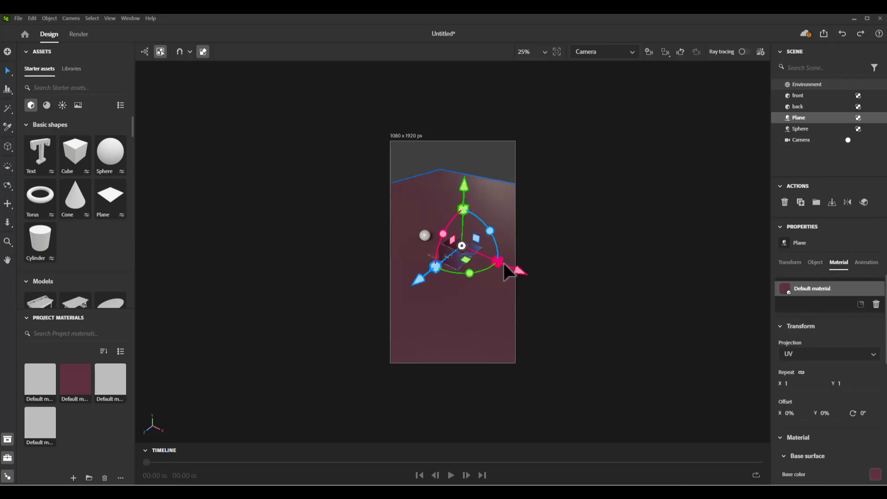
left_click_drag(504, 265, 606, 316)
left_click_drag(717, 374, 836, 427)
key("Escape")
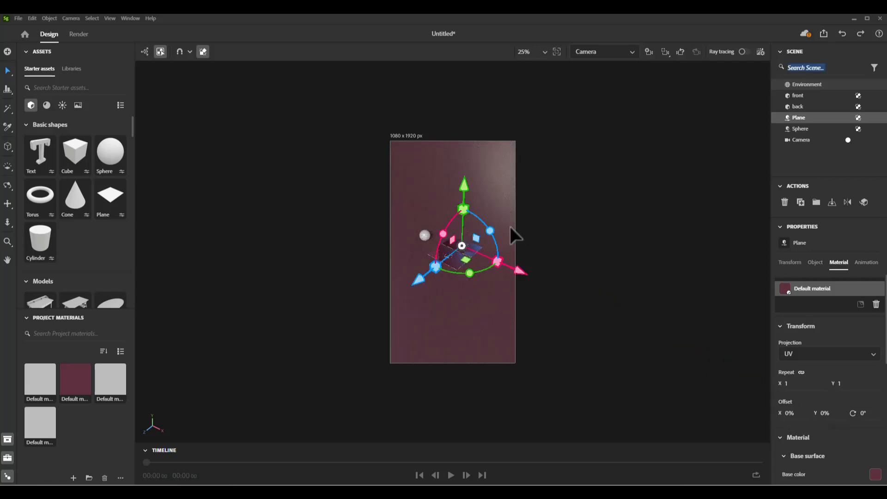
Fit the canvas to the window and frame the two cards closer in the portrait camera view.
scroll(471, 210, "up", 3)
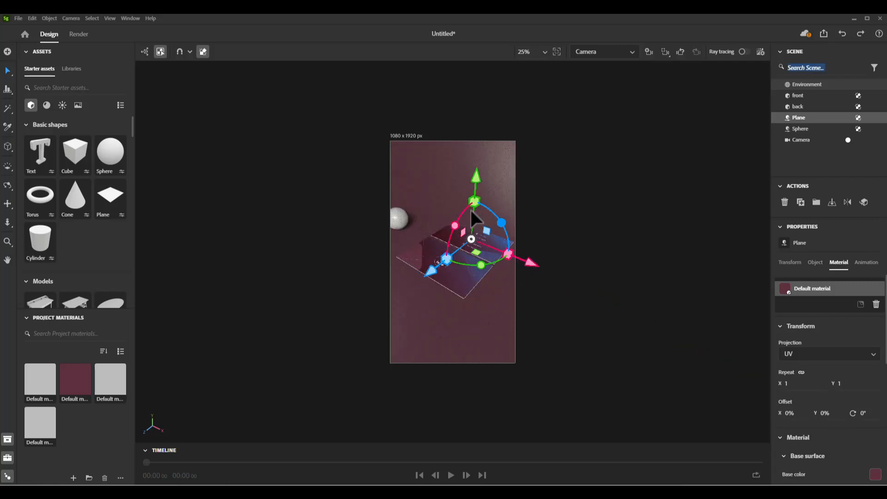
scroll(471, 210, "down", 2)
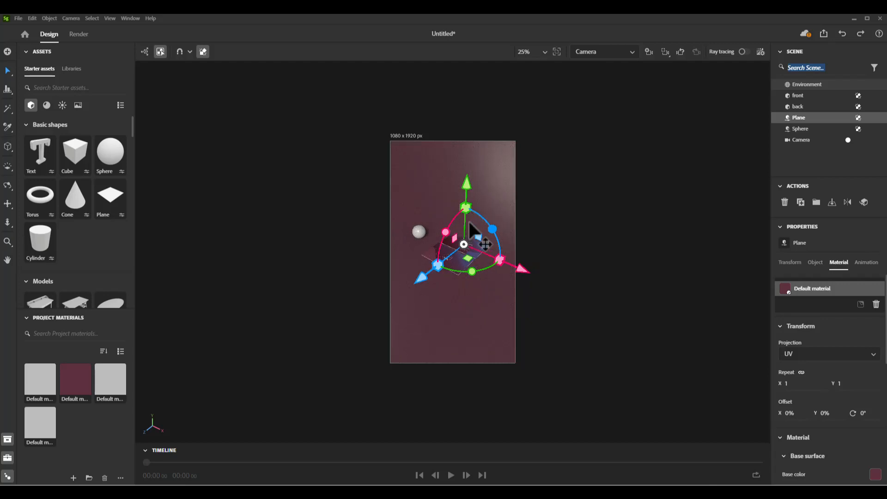
left_click(557, 53)
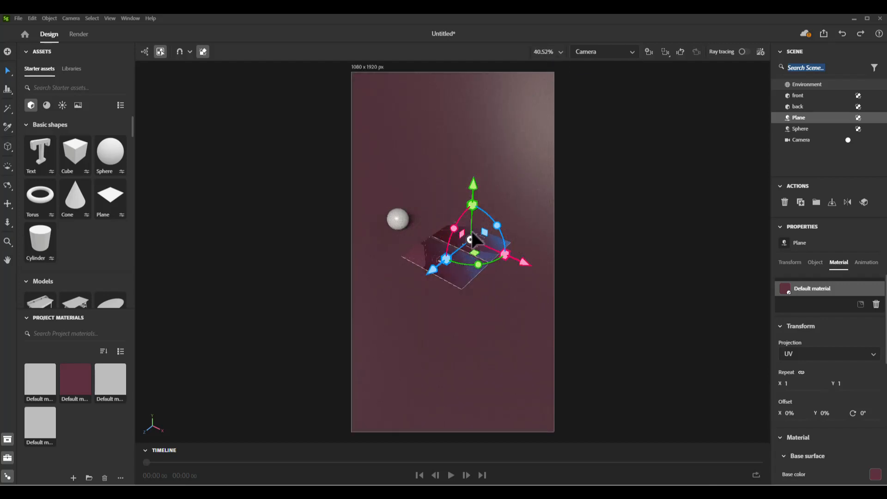
scroll(471, 238, "up", 3)
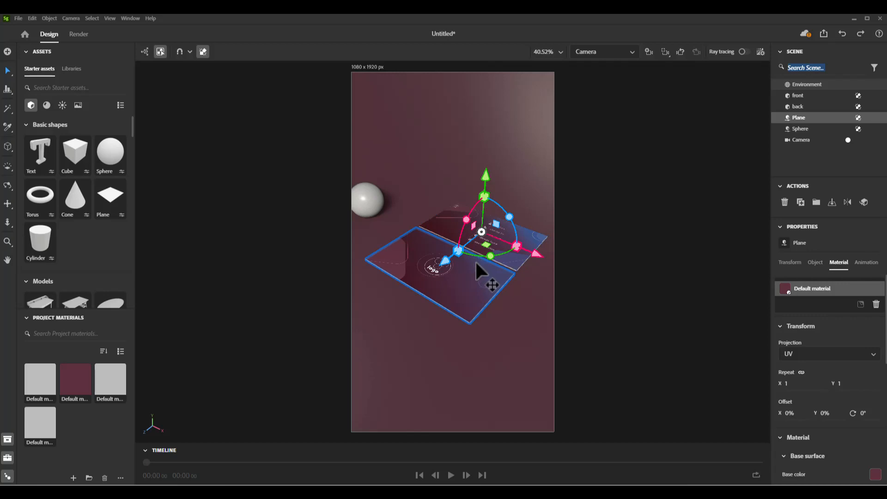
left_click_drag(476, 262, 460, 264)
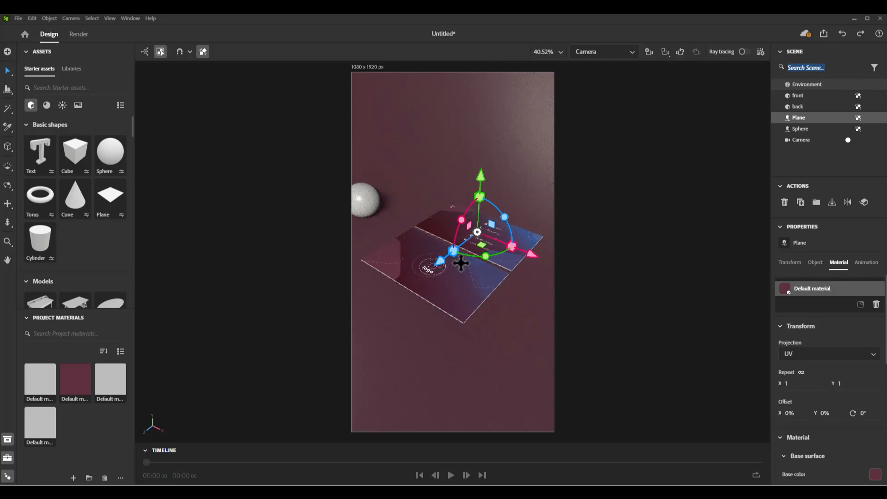
Enlarge the sphere and move it farther behind the cards, partly cut off by the frame's left edge.
left_click(368, 199)
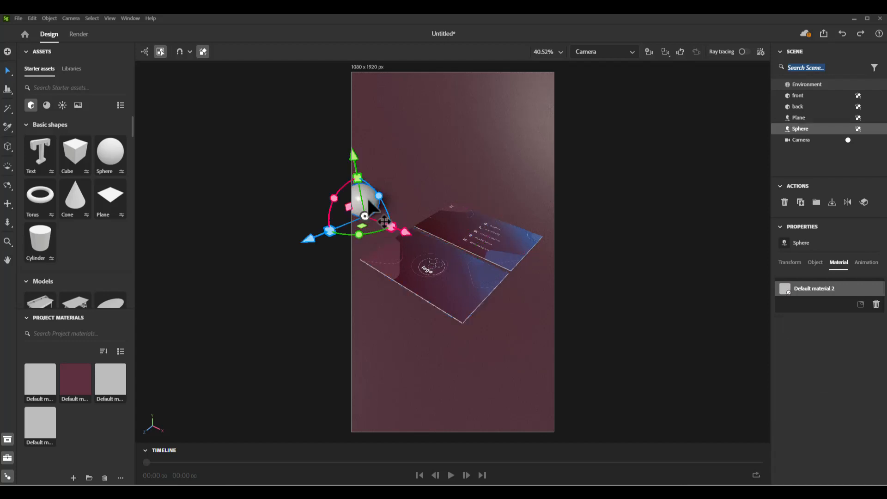
left_click_drag(392, 228, 419, 248)
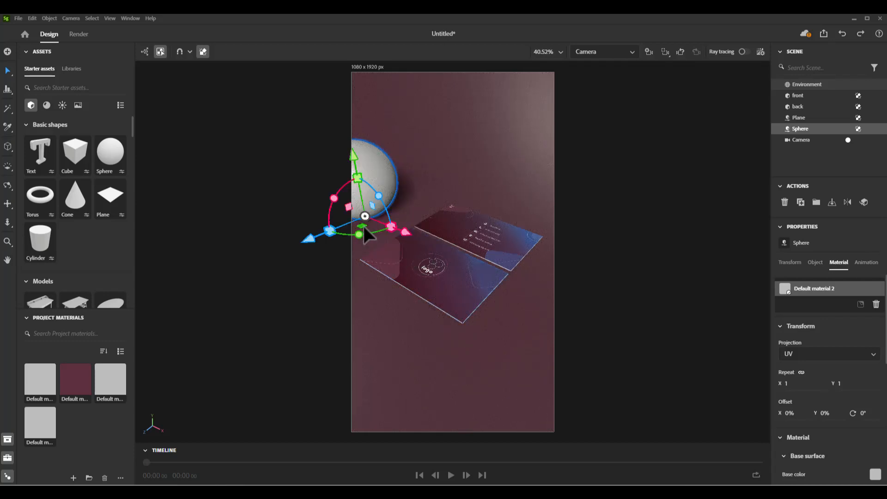
left_click_drag(362, 226, 371, 190)
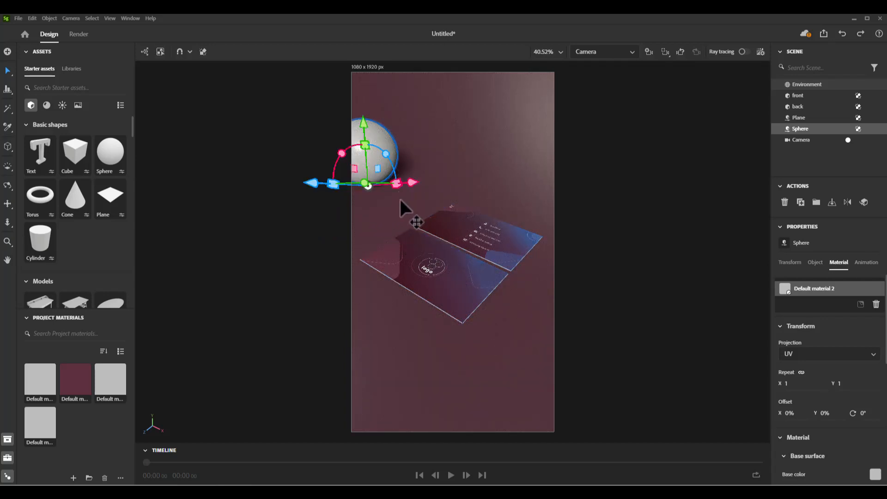
Duplicate the sphere and move the copy across to the right, behind the contact-details card.
key("ctrl+d")
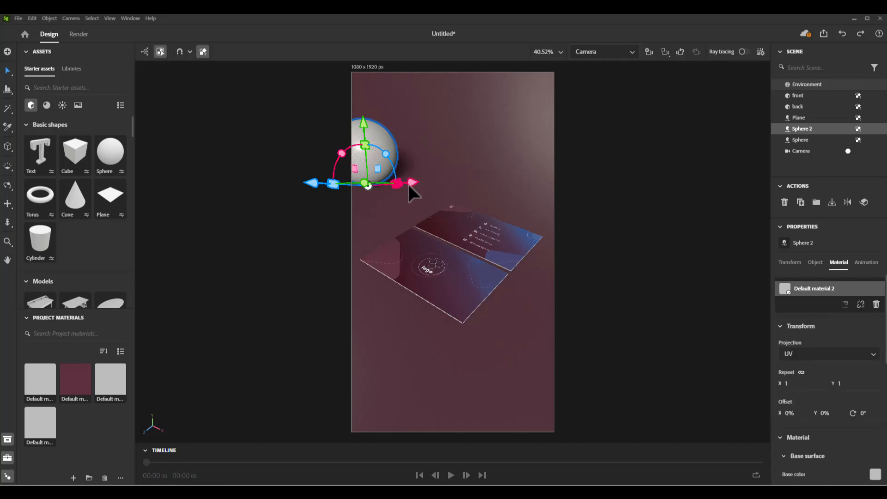
left_click_drag(415, 184, 583, 206)
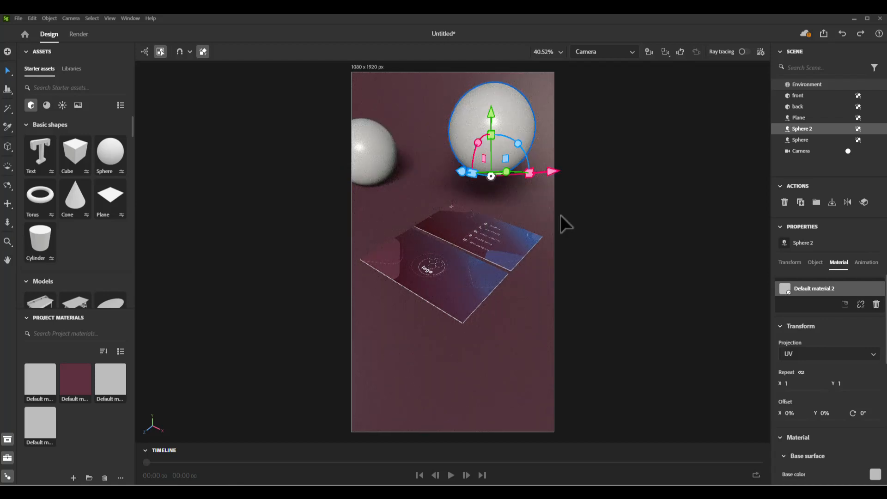
Lock the Camera and switch to the viewport camera, pulled back to show both spheres and the cards.
mouse_move(842, 155)
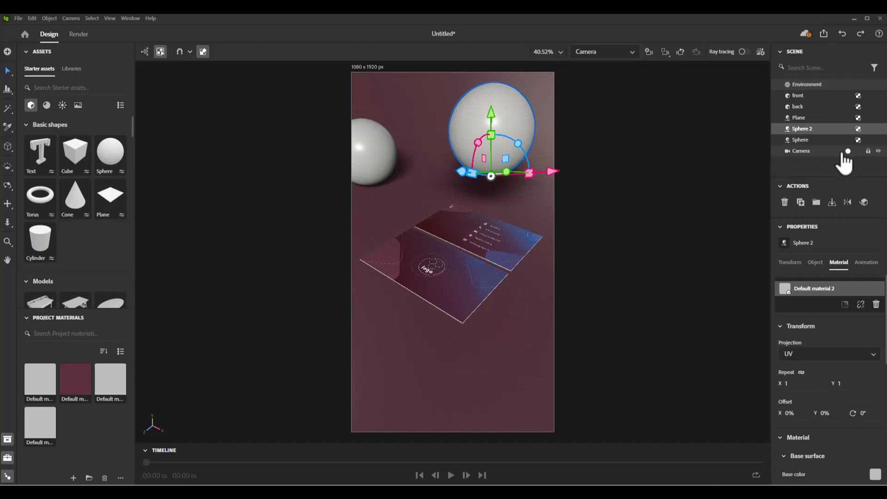
left_click(869, 151)
left_click(848, 152)
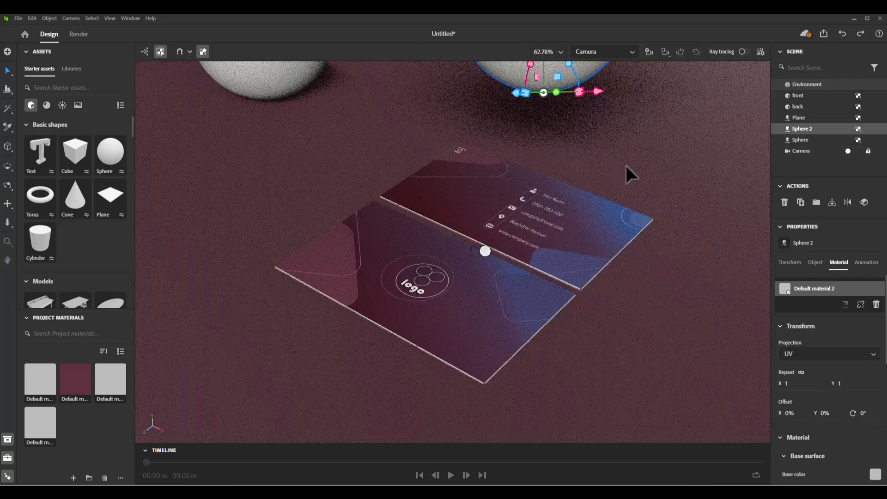
scroll(542, 203, "down", 2)
scroll(550, 193, "up", 3)
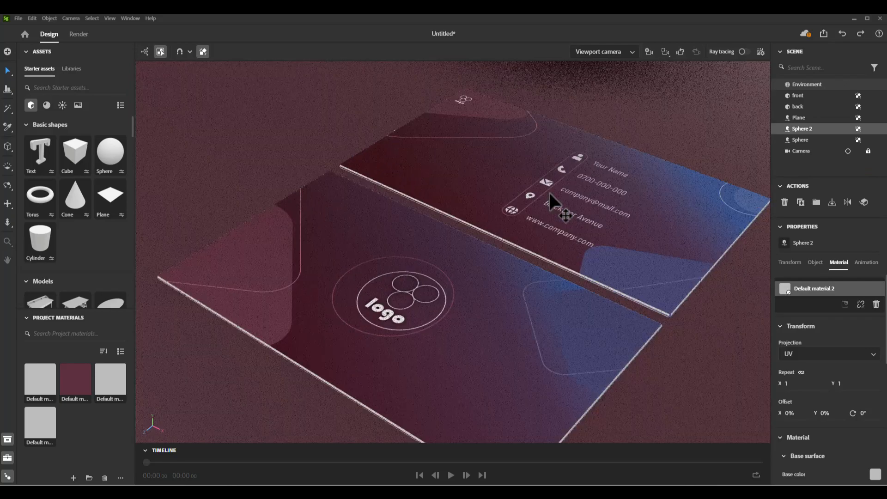
scroll(550, 193, "down", 6)
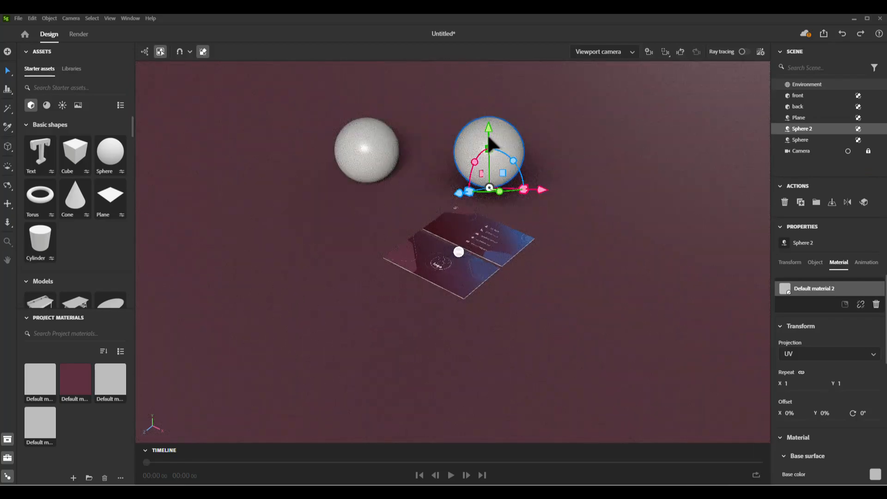
Lower the duplicate sphere onto the plane and move it in front of the logo card.
left_click_drag(488, 132, 509, 184)
left_click_drag(503, 125, 504, 166)
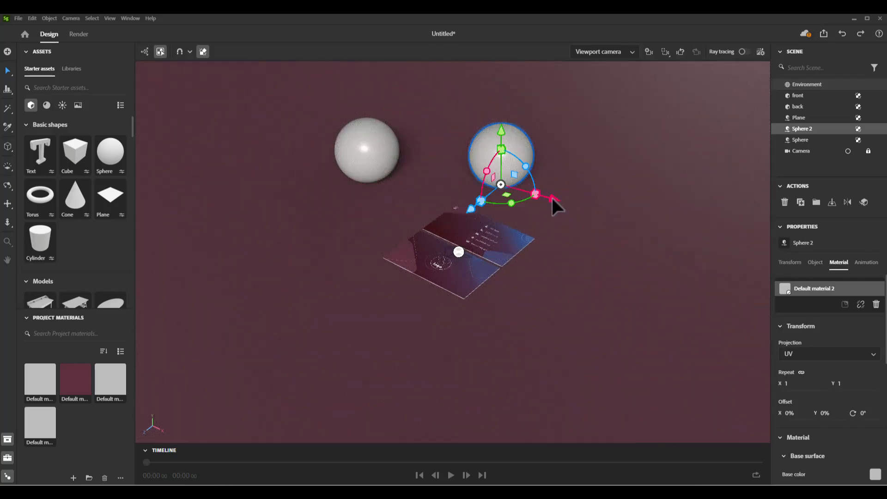
left_click_drag(555, 199, 576, 209)
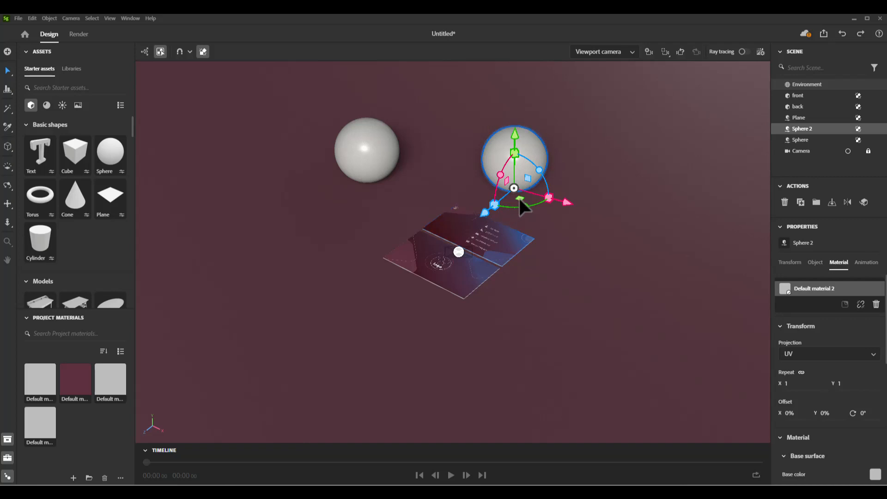
left_click_drag(520, 198, 429, 421)
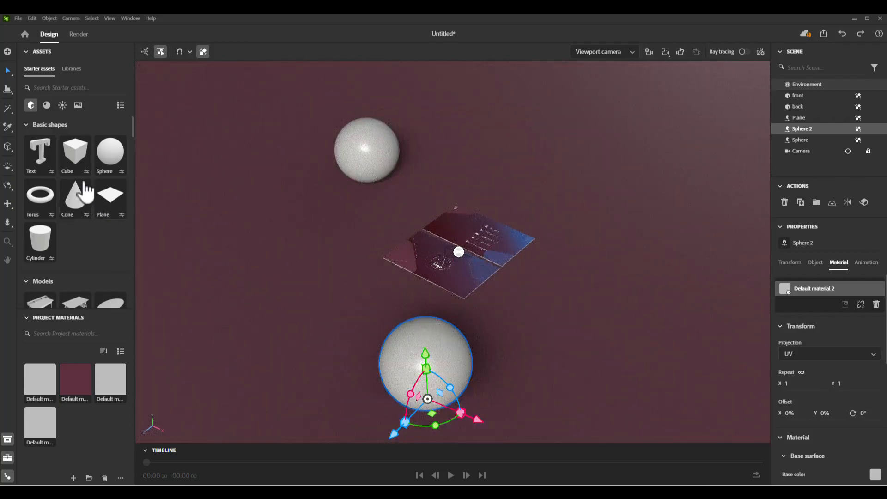
Add a Torus, place it behind the cards to the right of the first sphere, and check the composition through the Camera.
left_click(50, 212)
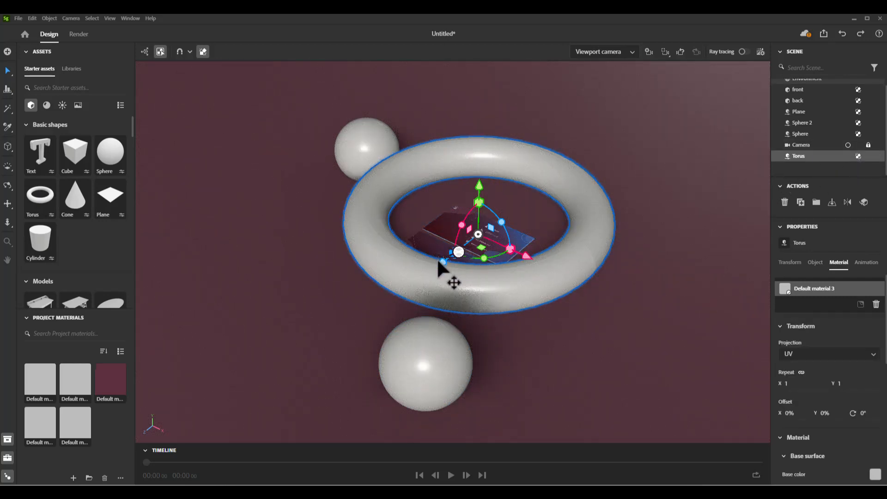
left_click_drag(441, 264, 592, 208)
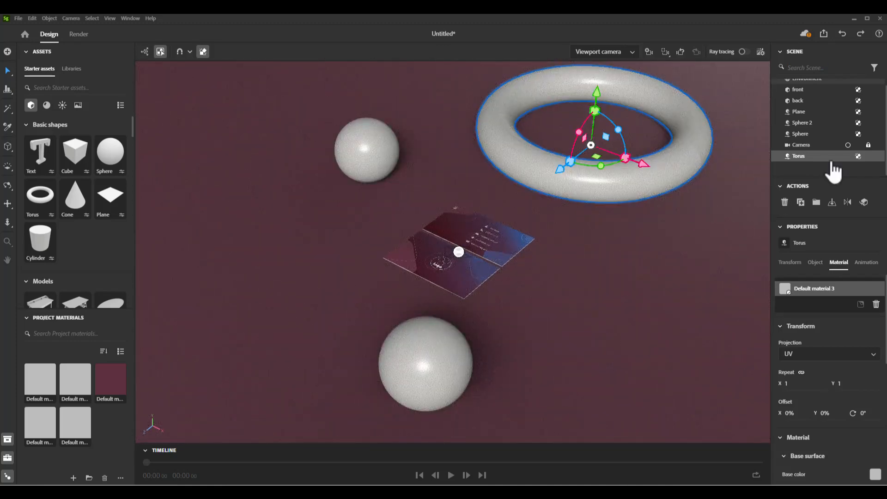
left_click(848, 145)
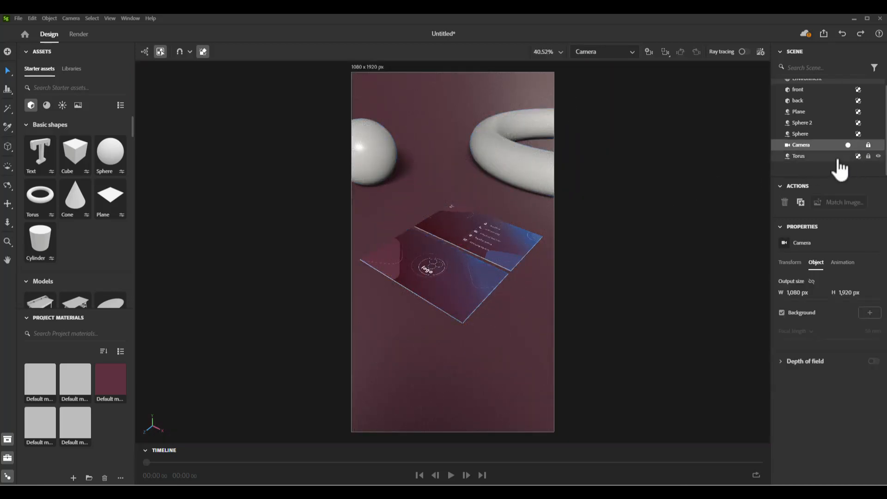
Bring Sphere 2 into the Camera's view with a wider framing, move it back over the cards, and compare with the viewport camera.
left_click(809, 134)
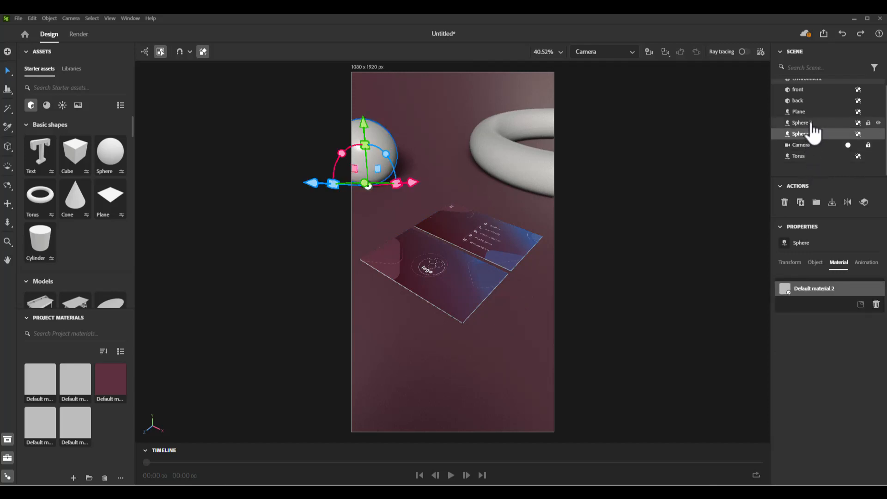
left_click(805, 122)
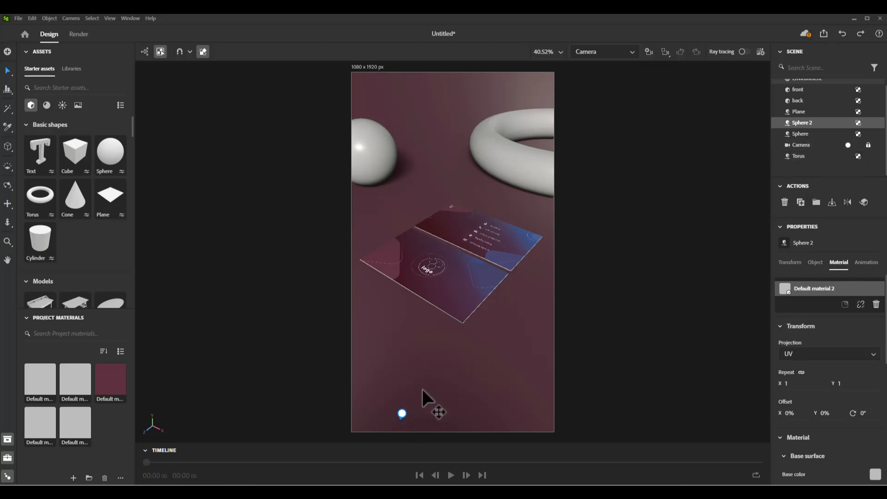
left_click(401, 414)
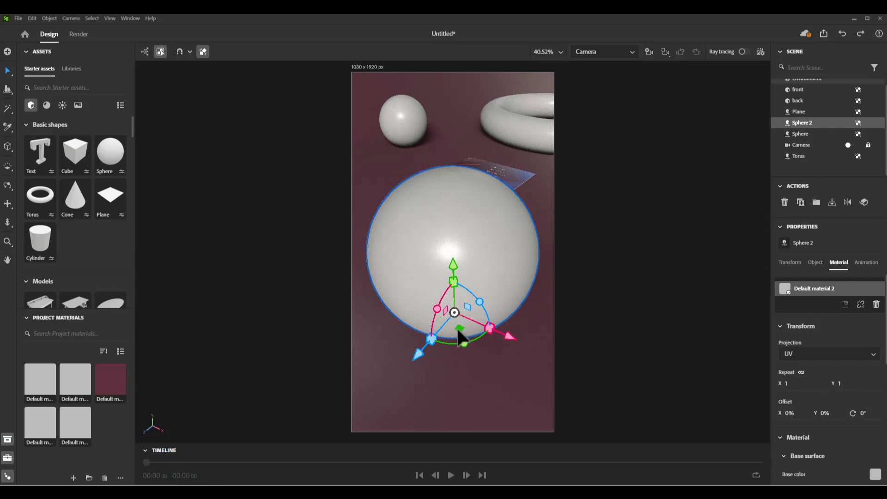
left_click_drag(461, 336, 481, 205)
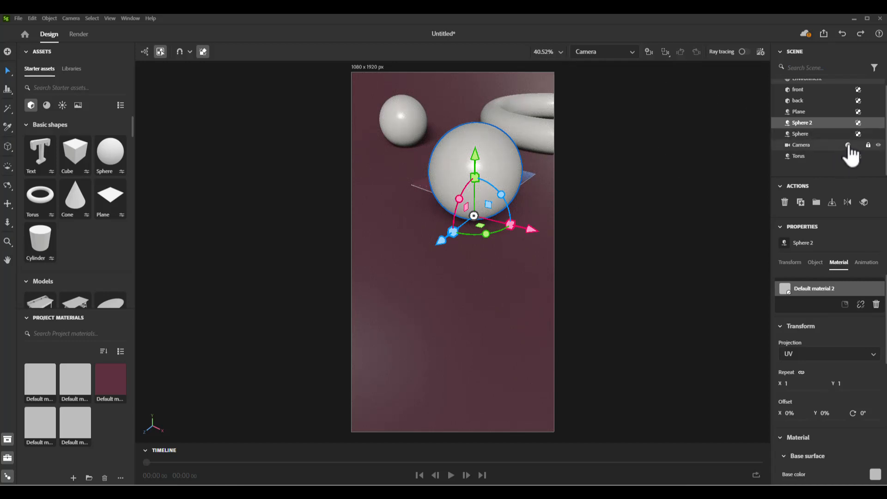
left_click(849, 146)
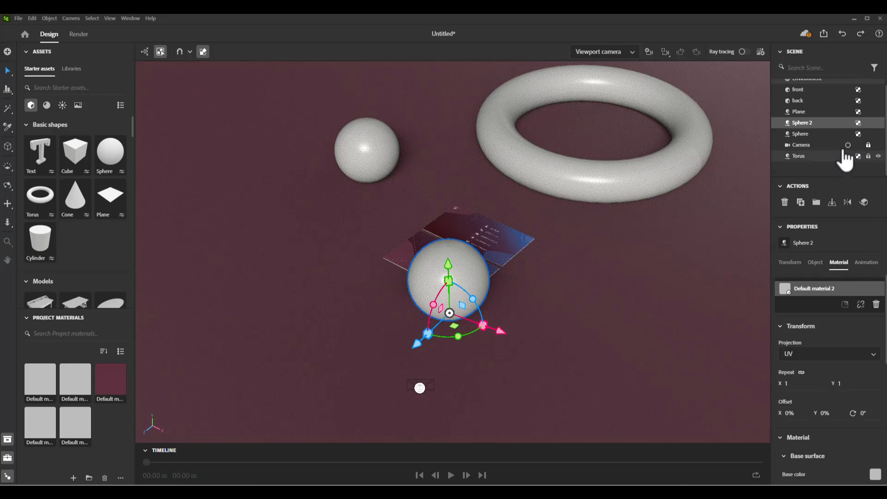
left_click(848, 145)
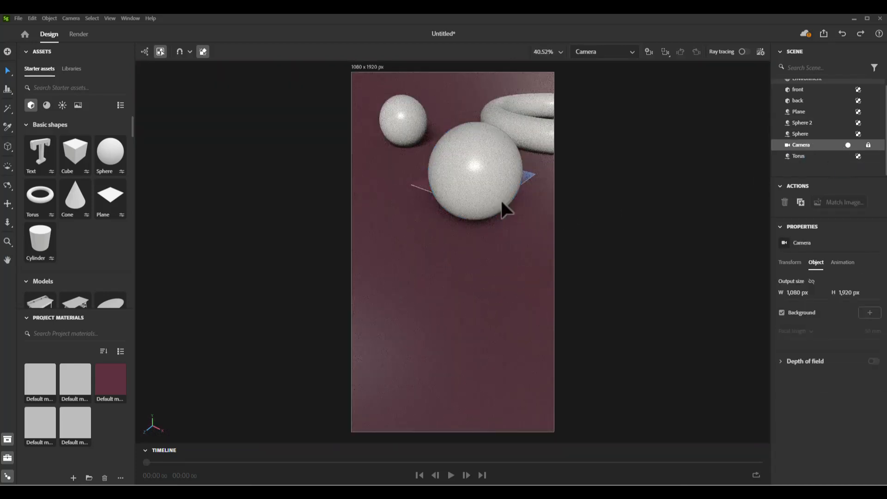
Move Sphere 2 to the front-left edge of the Camera frame and scale it down so the cards are uncovered.
left_click(470, 181)
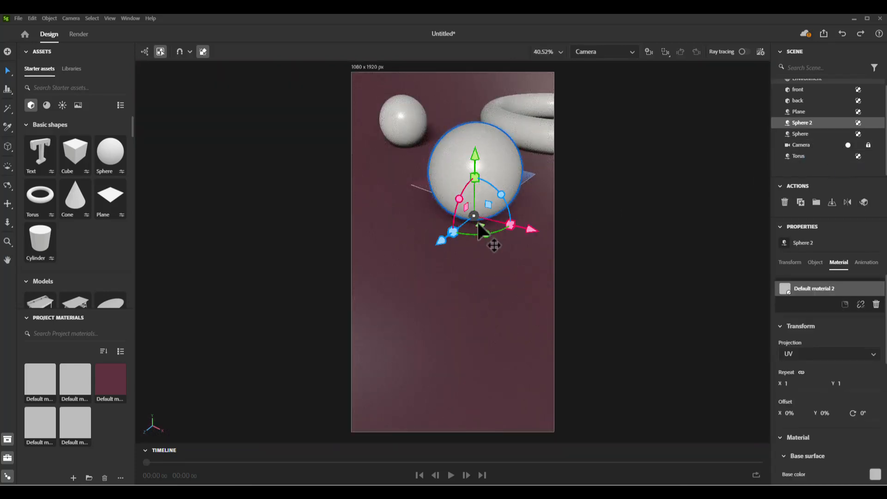
left_click_drag(480, 233, 376, 376)
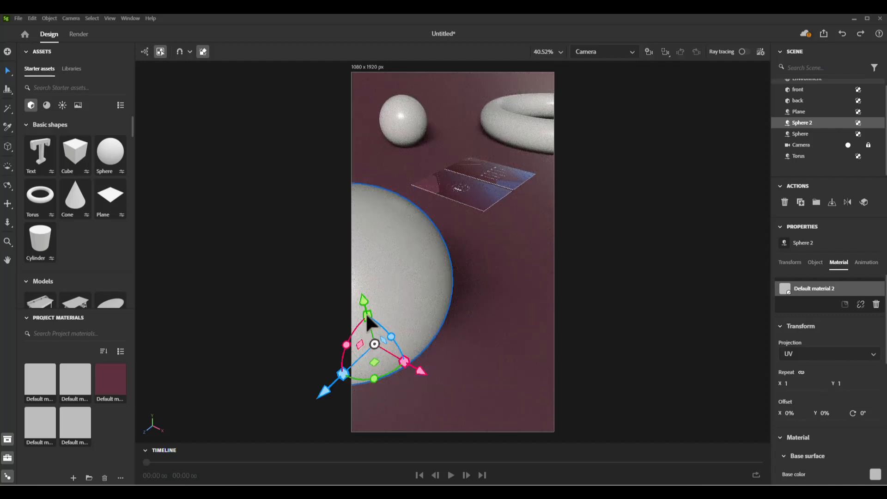
left_click_drag(370, 321, 371, 332)
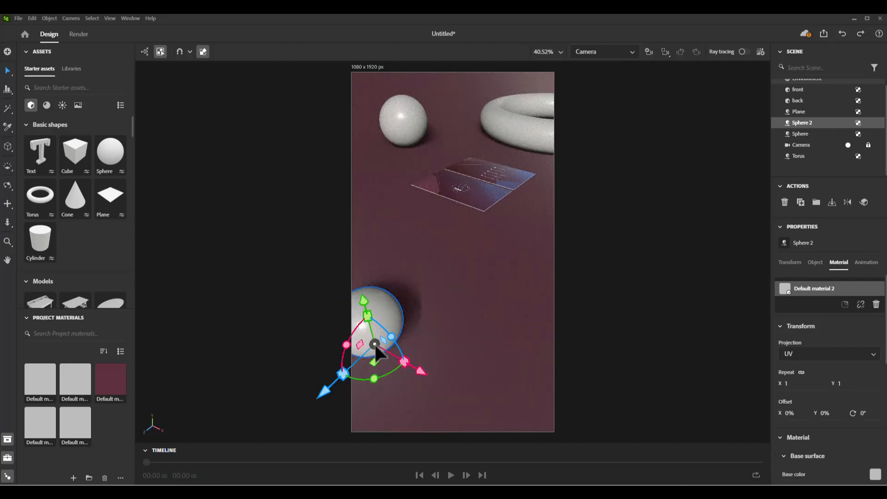
left_click_drag(373, 363, 368, 375)
left_click(539, 139)
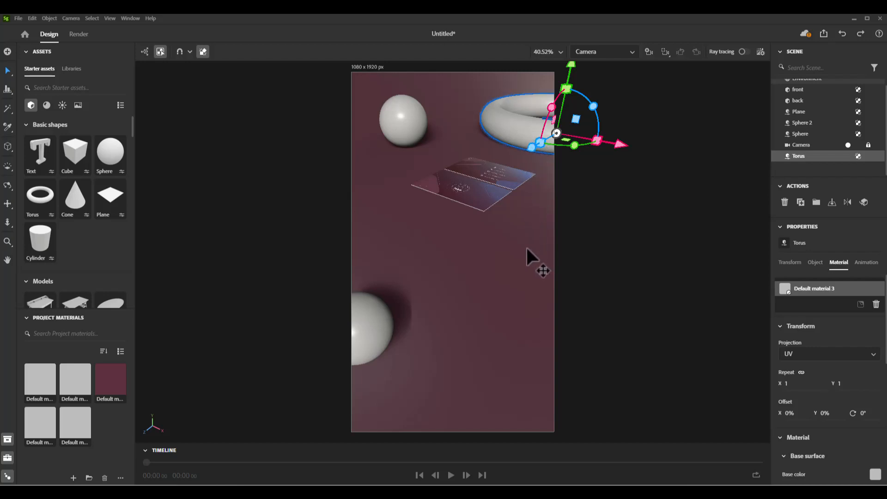
left_click(499, 252)
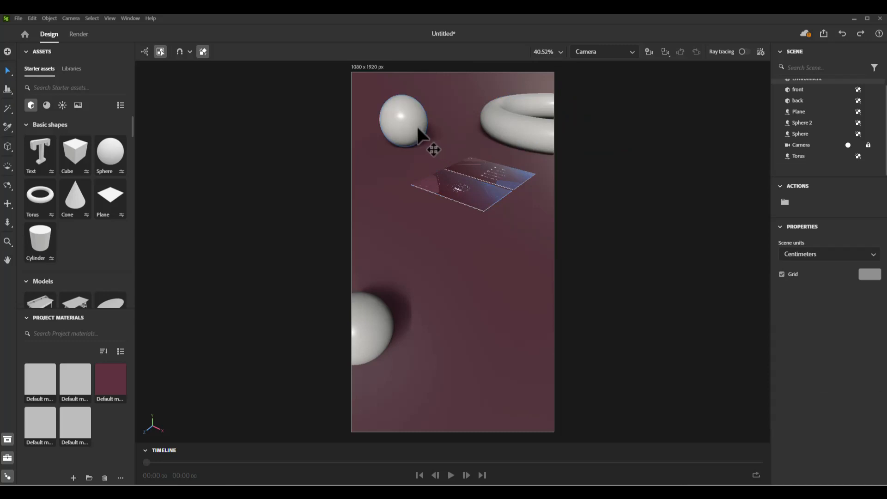
Move the first sphere to the left behind the cards, partly cropped by the Camera frame, and lower it onto the plane.
left_click(417, 126)
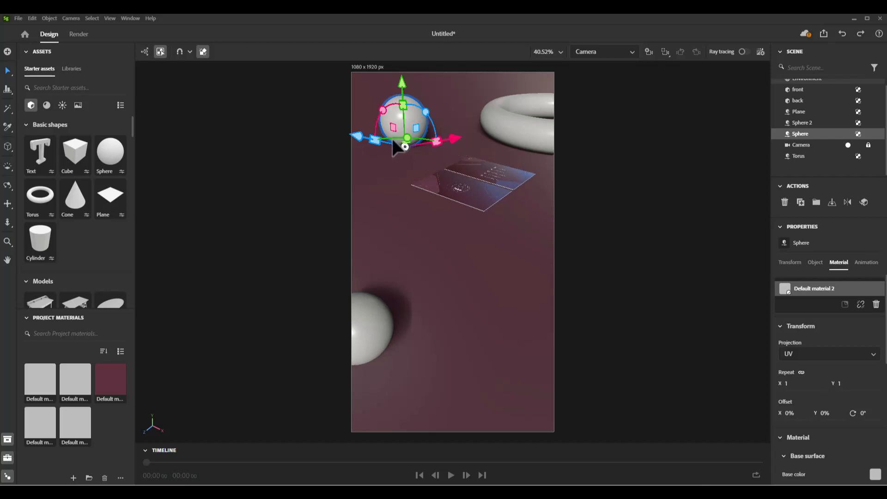
left_click(849, 146)
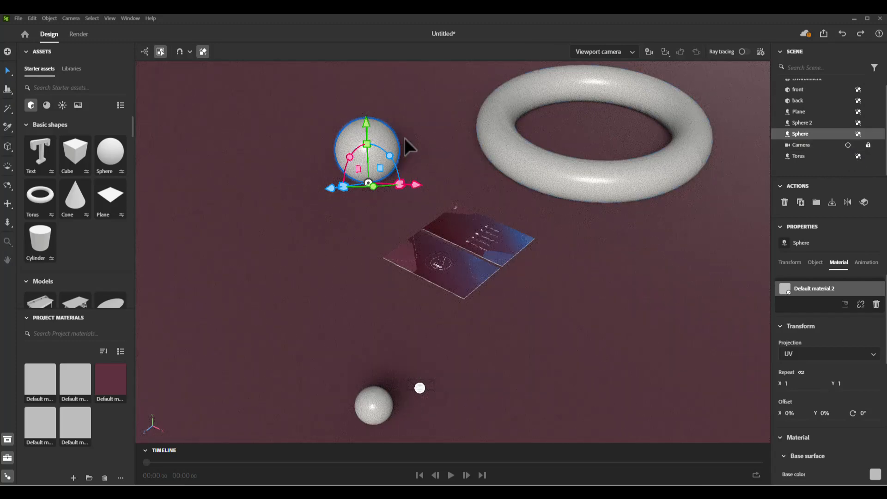
mouse_move(420, 126)
left_mouse_down()
mouse_move(418, 171)
mouse_move(369, 203)
left_mouse_up()
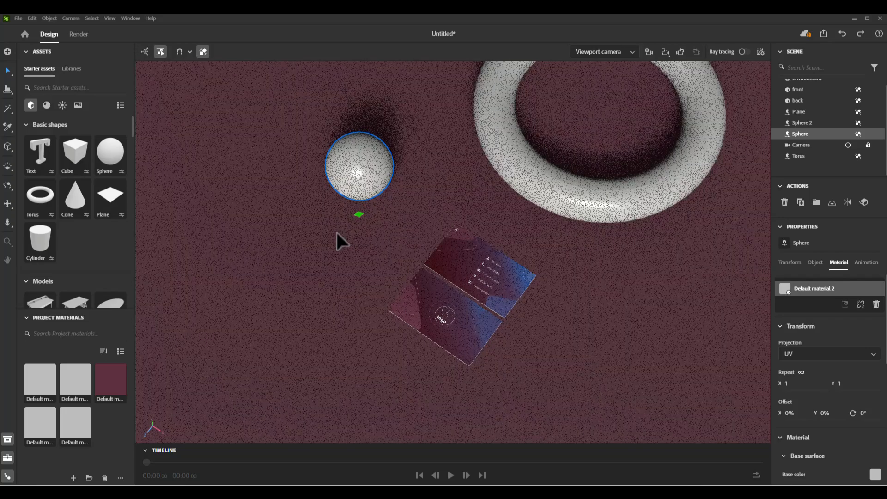
left_click_drag(337, 232, 320, 237)
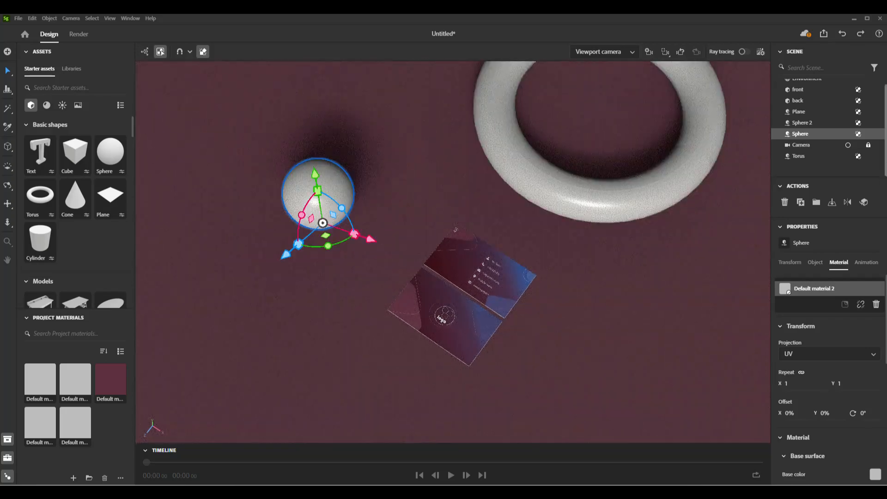
left_click(849, 145)
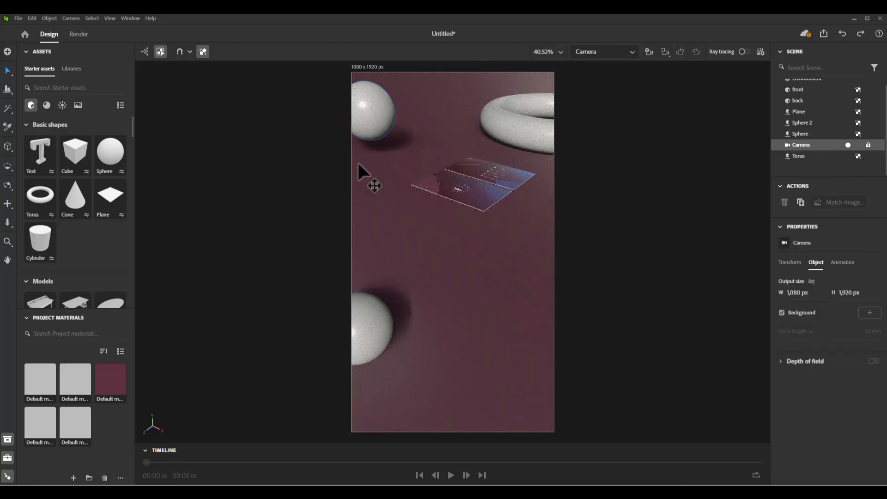
left_click(376, 116)
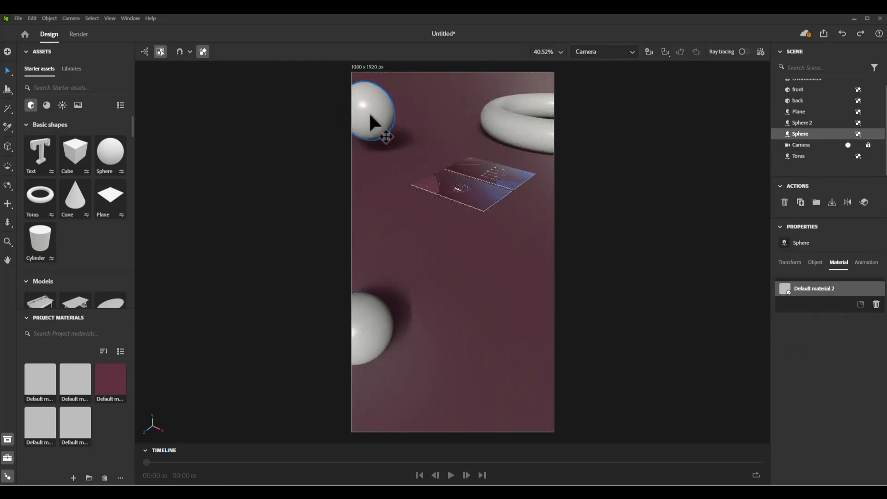
left_click_drag(366, 88, 369, 156)
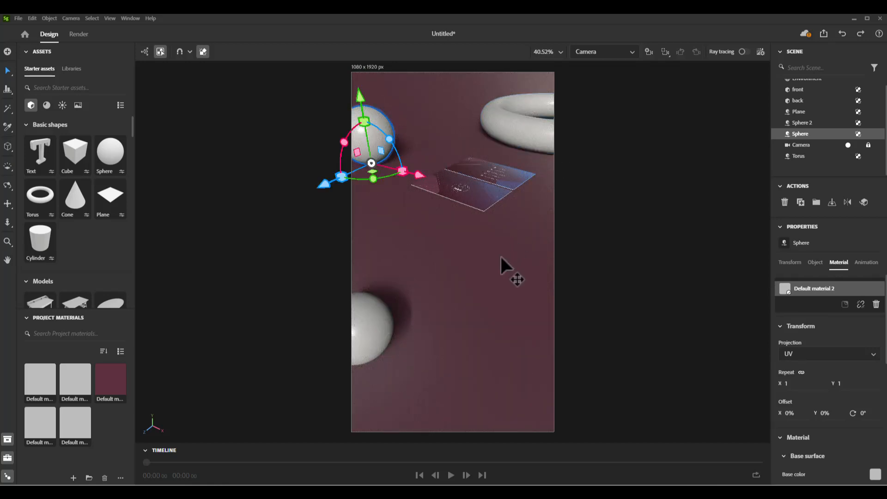
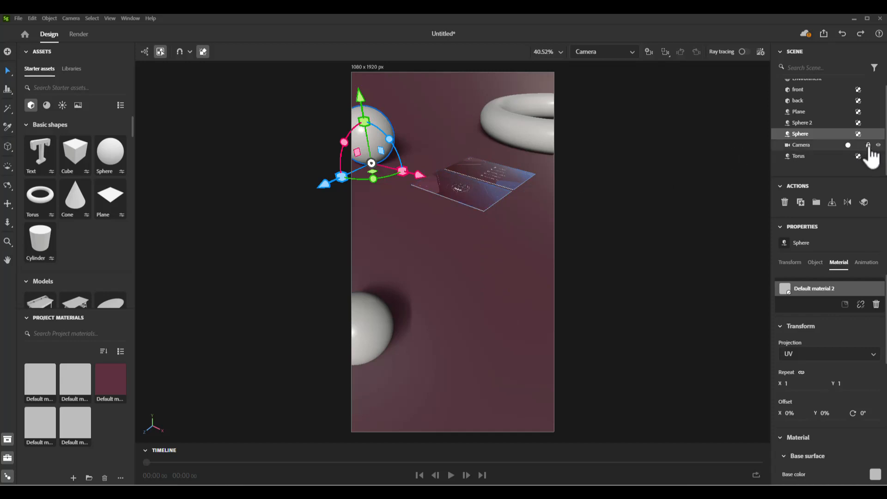
Unlock the Camera, reframe it closer around both cards, and move the first sphere back into the frame's upper-left edge.
left_click_drag(480, 172, 482, 257)
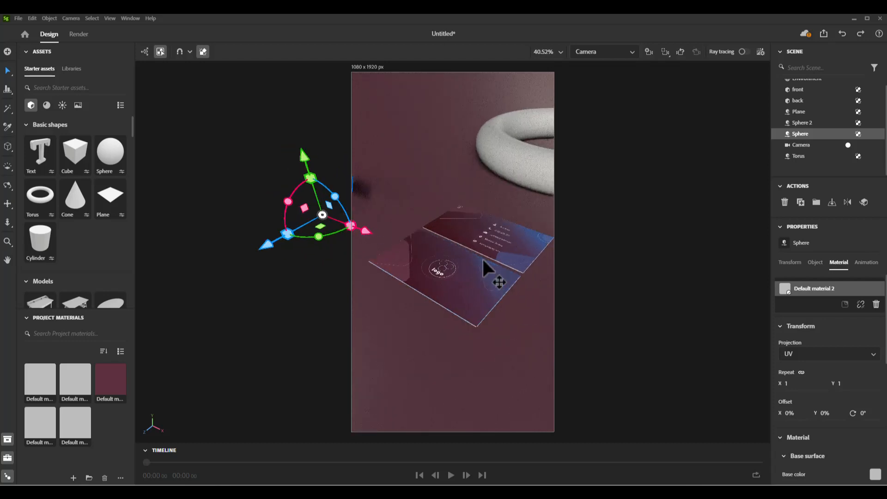
scroll(492, 260, "up", 2)
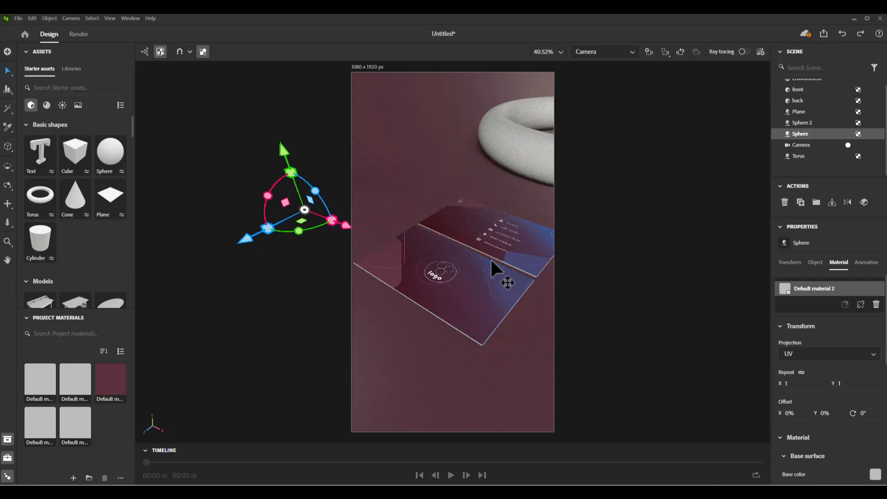
scroll(491, 260, "down", 1)
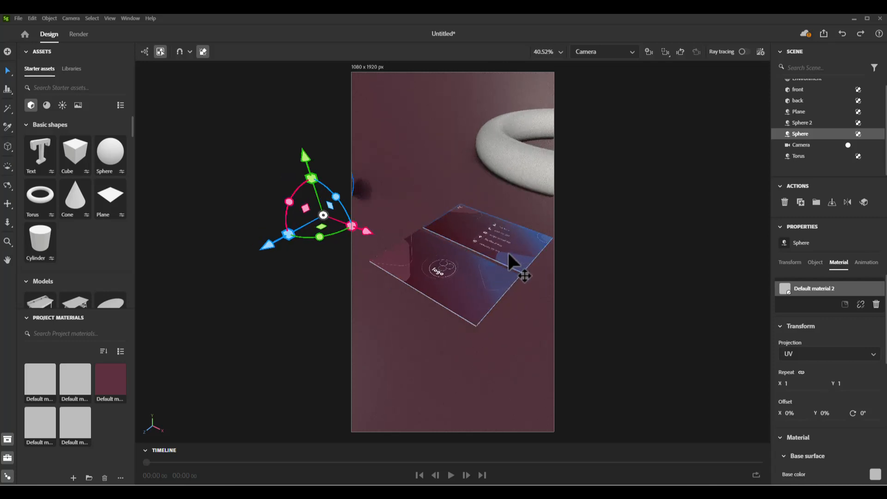
left_click_drag(500, 250, 471, 254)
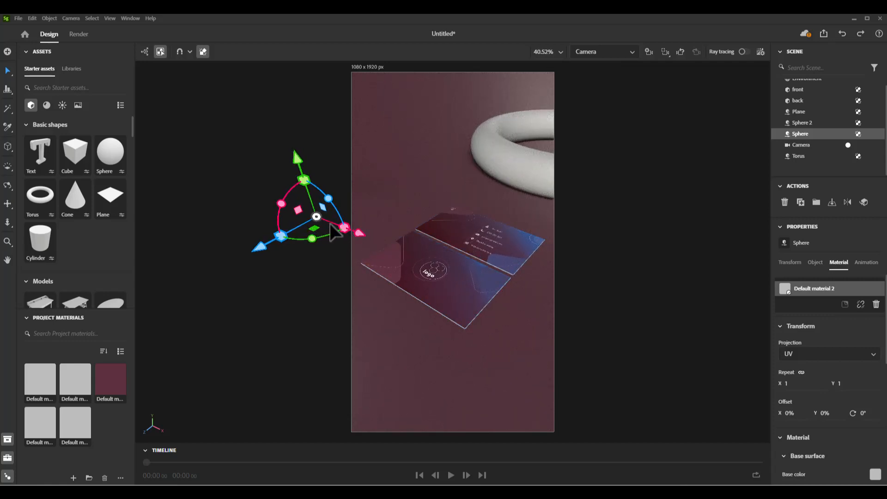
left_click_drag(314, 229, 375, 218)
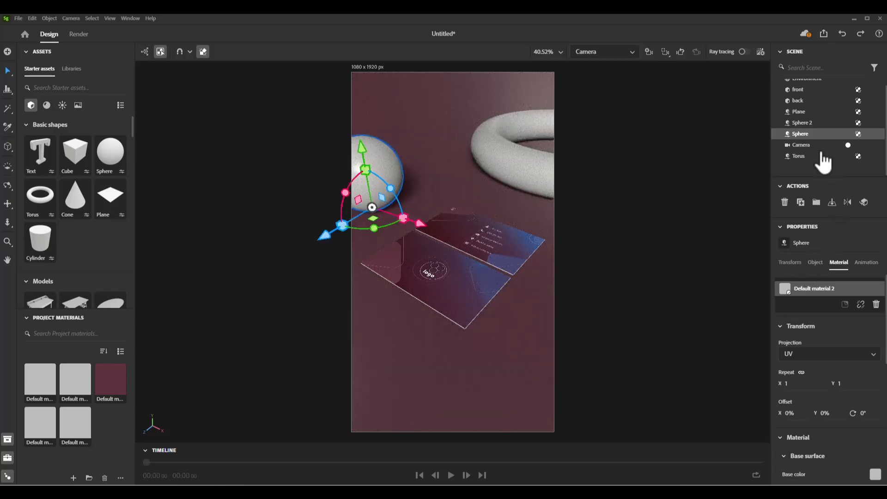
Move Sphere 2 from in front of the Camera to the frame's left edge, in front of the logo card.
left_click(816, 124)
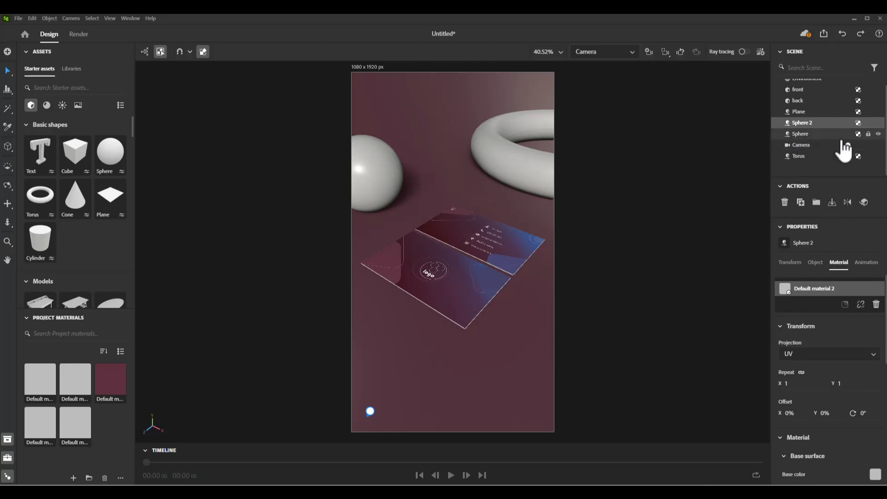
left_click(848, 146)
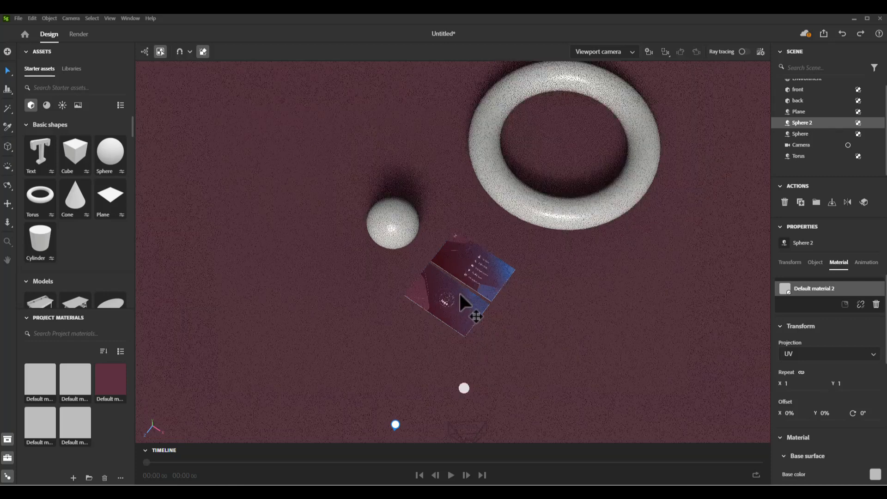
scroll(462, 294, "down", 3)
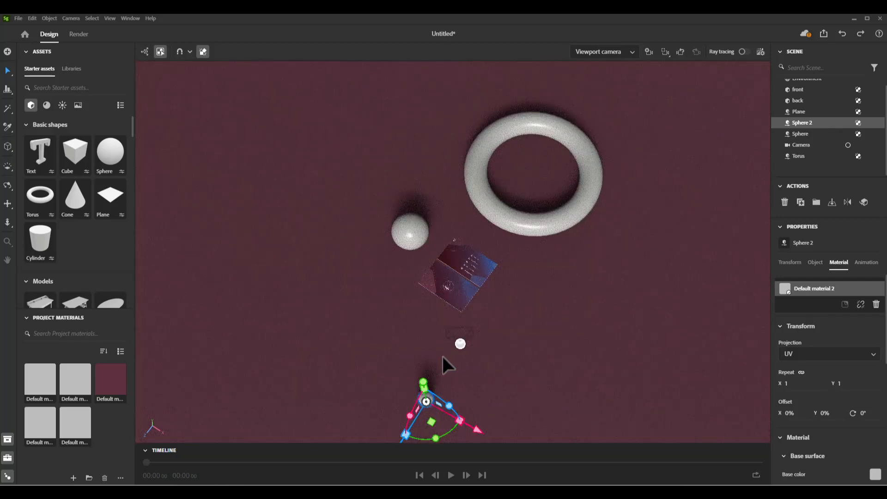
scroll(443, 356, "down", 2)
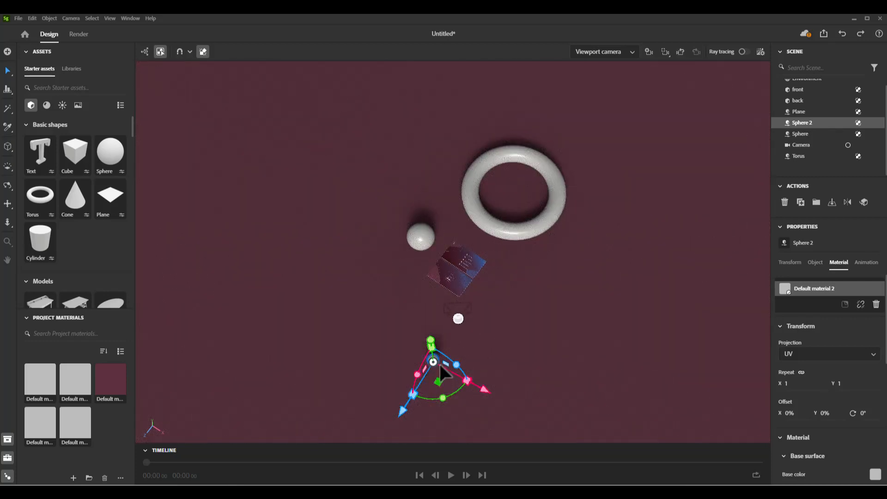
mouse_move(437, 383)
left_mouse_down()
mouse_move(433, 334)
mouse_move(421, 323)
left_mouse_up()
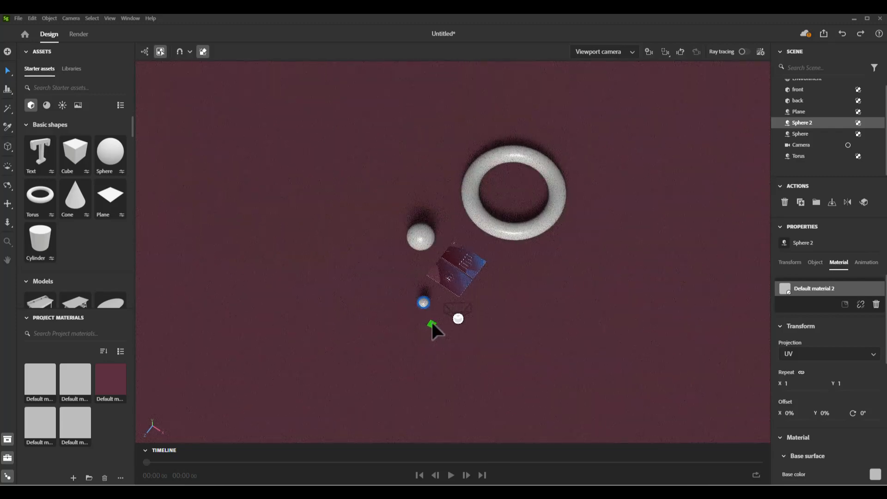
left_click(849, 146)
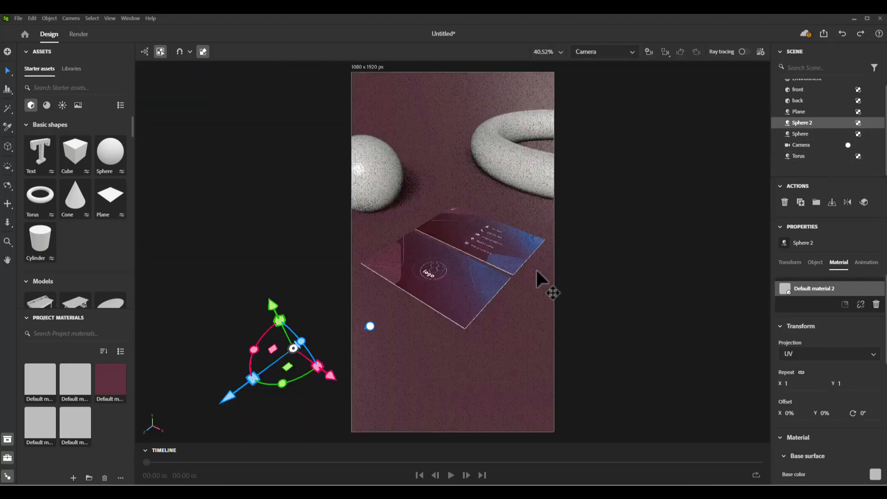
left_click(807, 123)
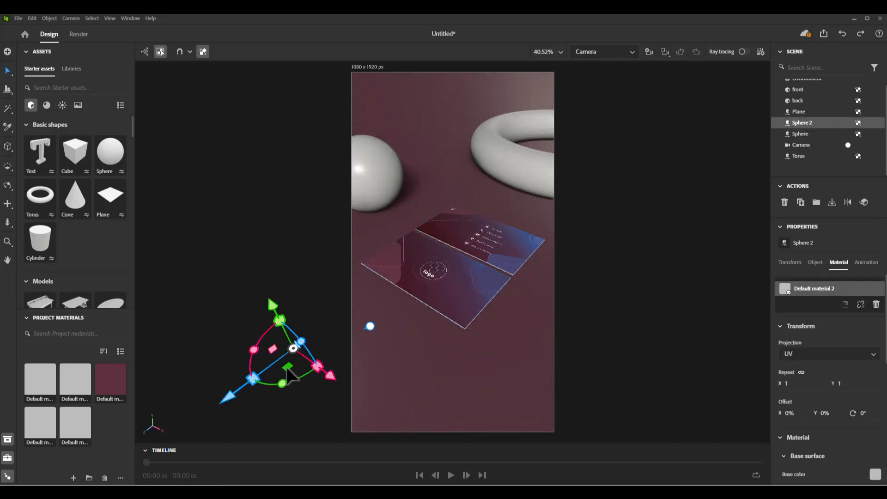
left_click_drag(288, 371, 357, 358)
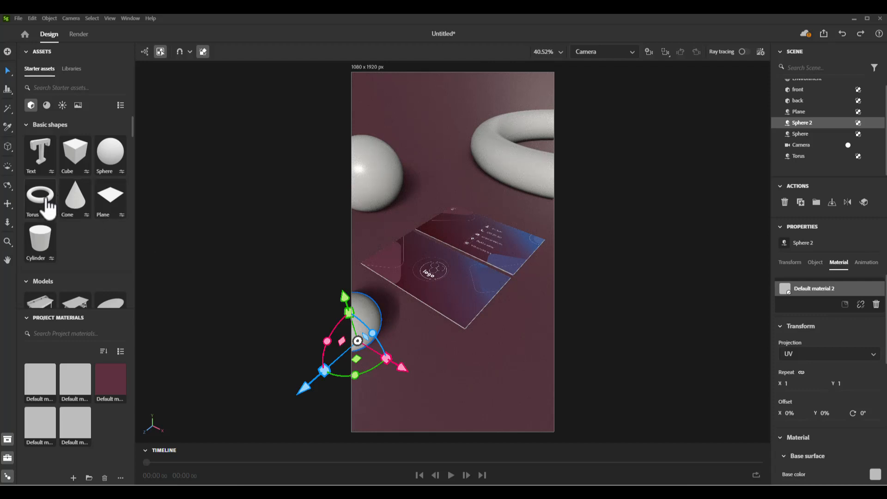
Add a cube to the scene and move it to the front-right corner of the Camera frame, clear of both cards.
mouse_move(82, 159)
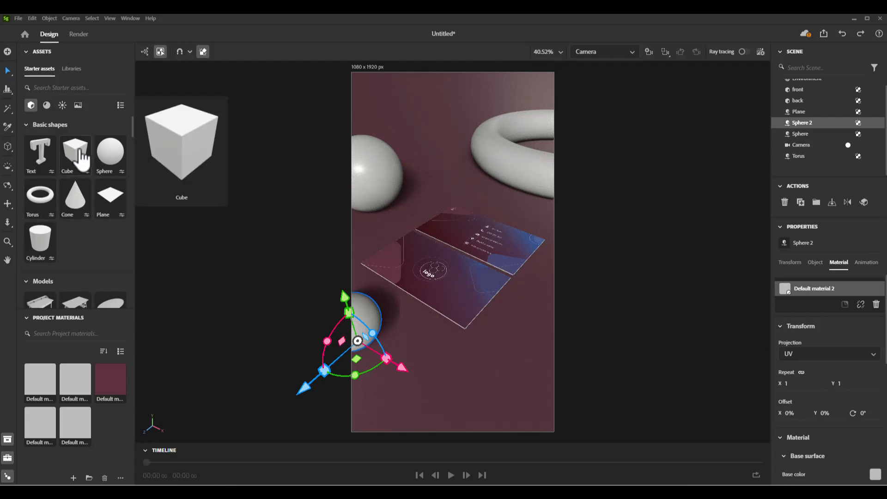
left_click_drag(88, 164, 462, 240)
left_click_drag(481, 203, 481, 227)
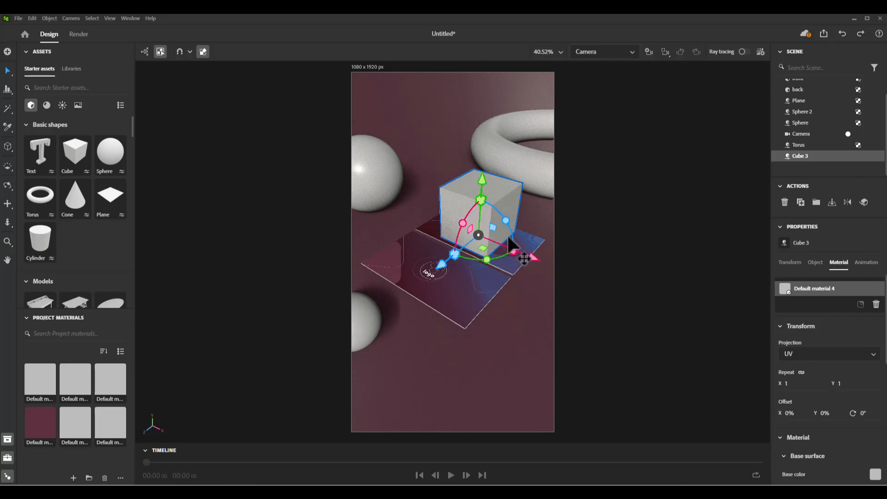
left_click_drag(439, 265, 359, 368)
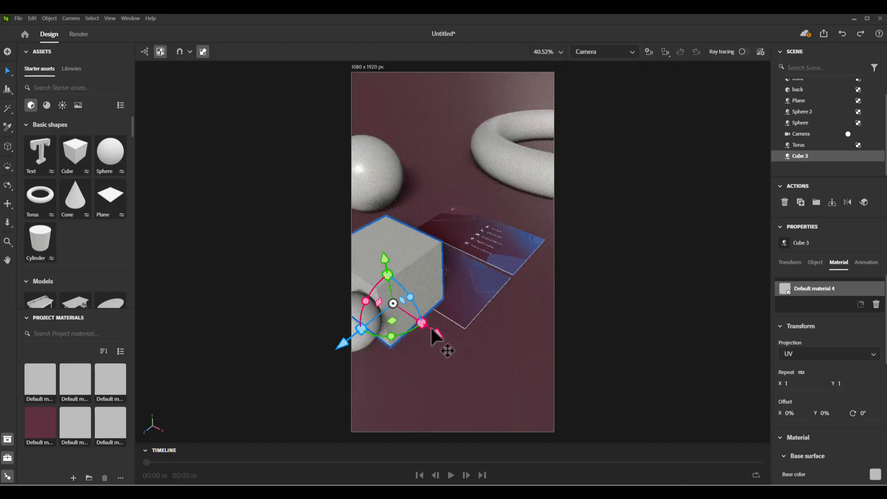
left_click_drag(449, 343, 620, 398)
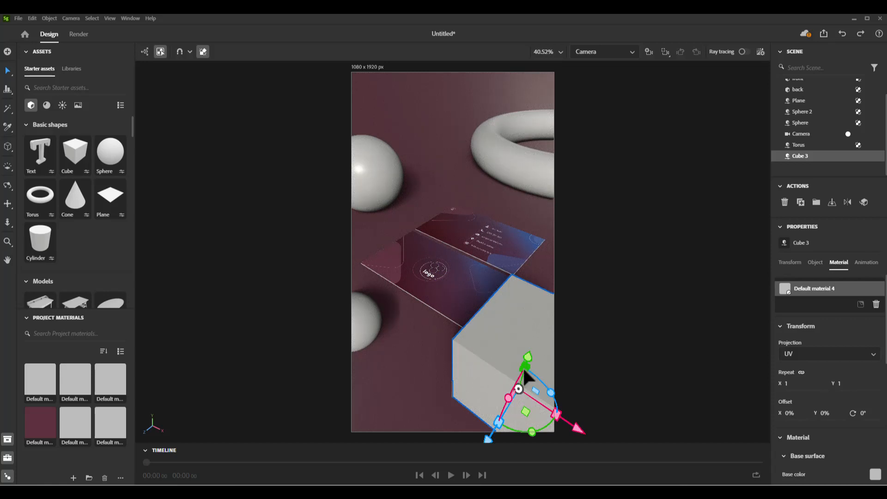
Scale the cube down to a small accent in the frame's front-right corner and fine-tune its rotation.
left_click_drag(524, 372, 521, 384)
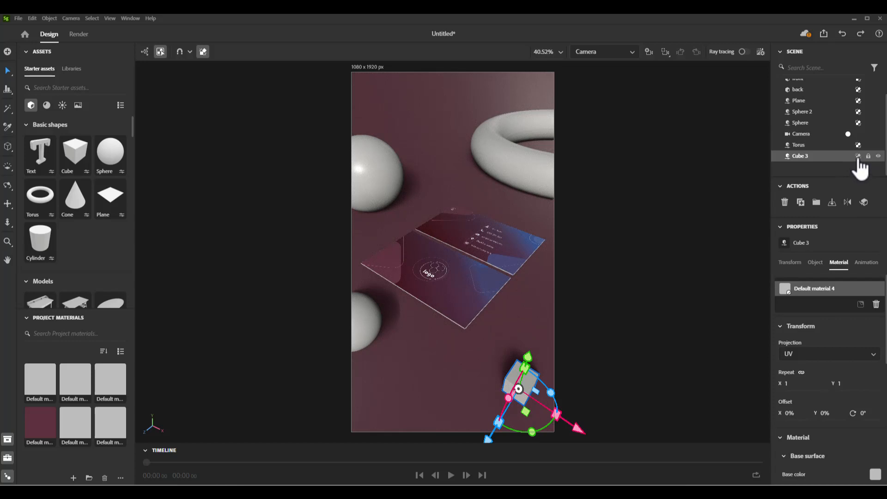
left_click_drag(531, 364, 503, 399)
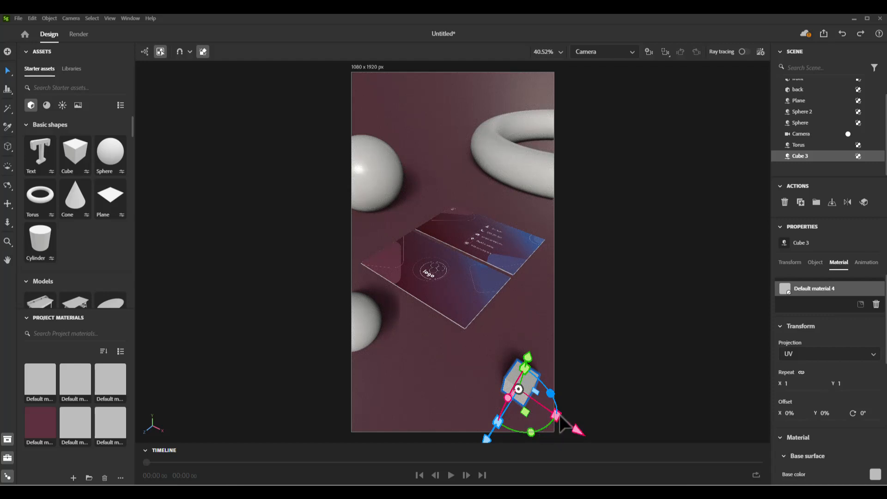
left_click_drag(564, 418, 566, 419)
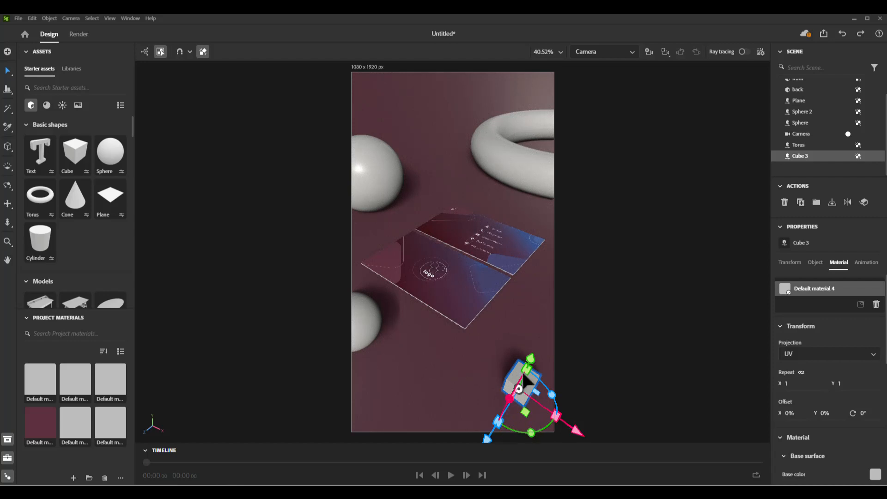
left_click_drag(528, 369, 535, 370)
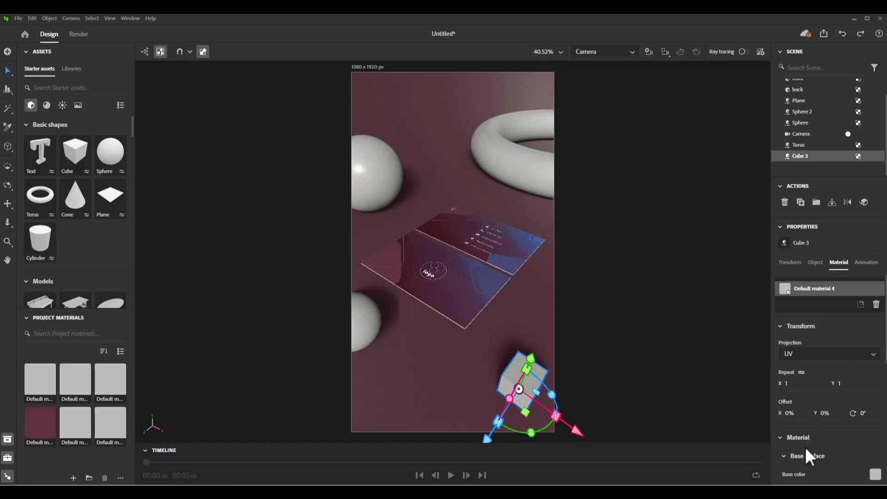
Enable the cube's bevel and set the bevel radius to 4 cm.
left_click(815, 262)
scroll(827, 430, "down", 2)
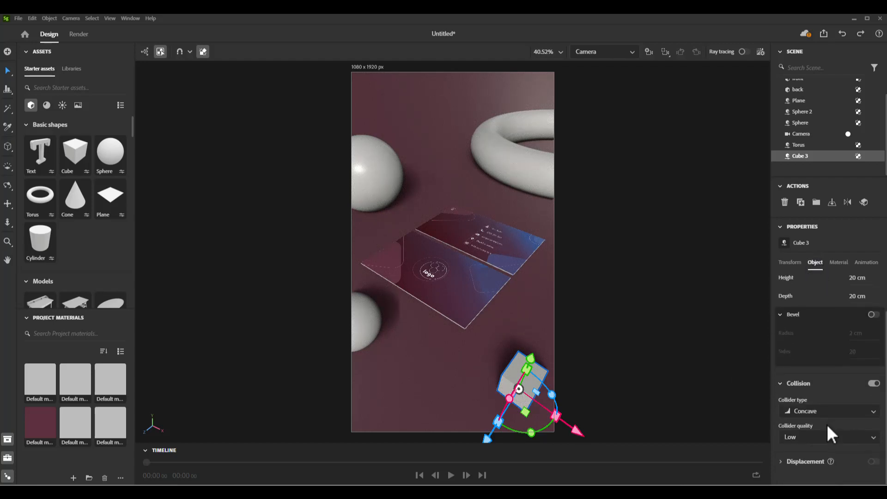
left_click(873, 314)
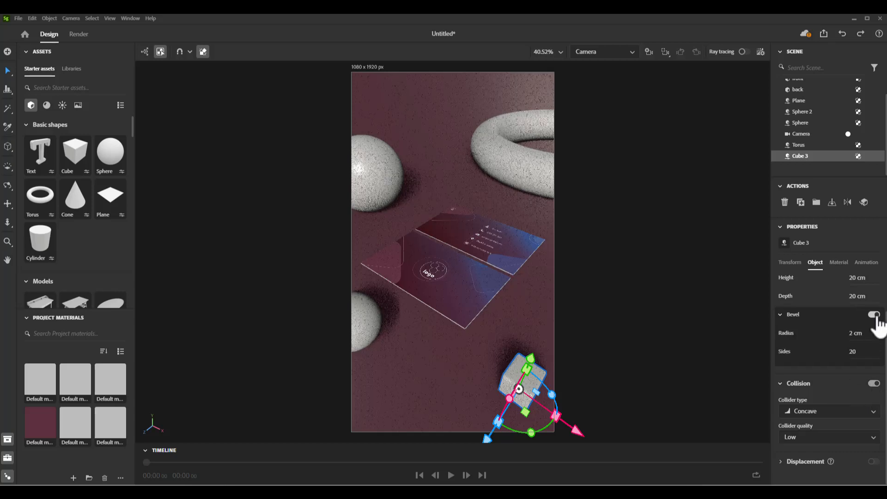
left_click(856, 334)
type("14")
key("Return")
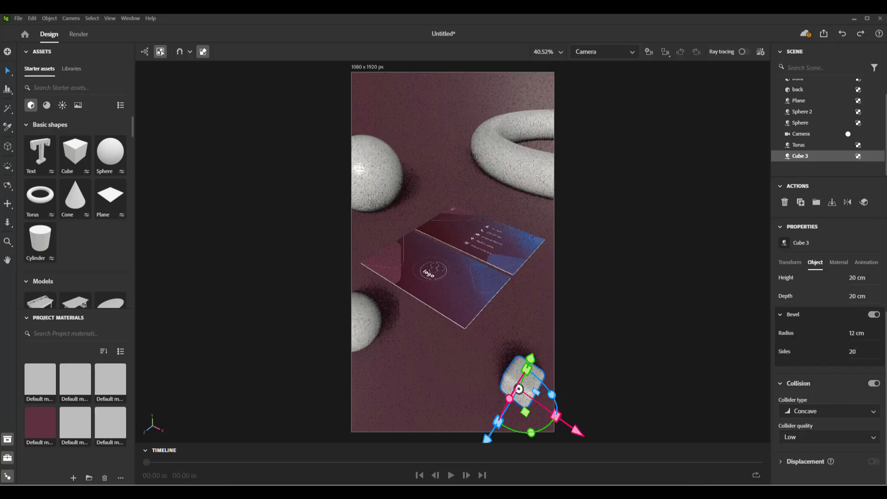
type("5")
key("Return")
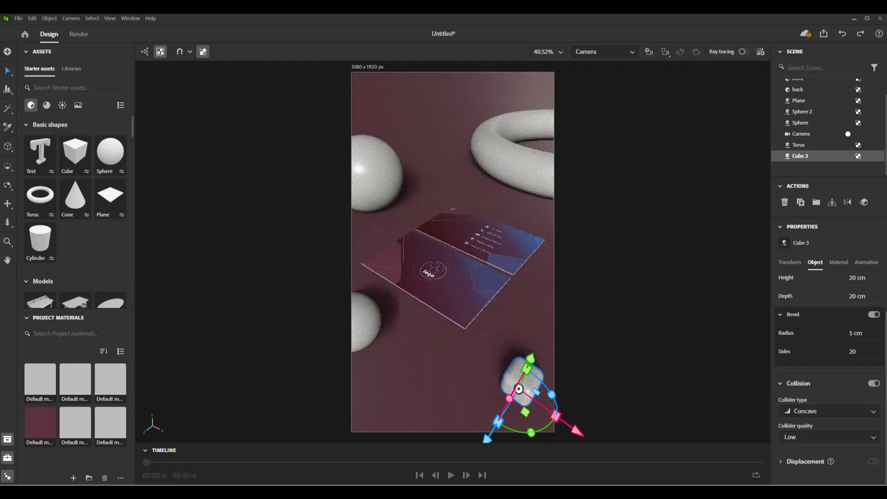
type("4")
key("Return")
Set the first sphere's sides to 100 and edit the number of sides of Sphere 2.
left_click(368, 161)
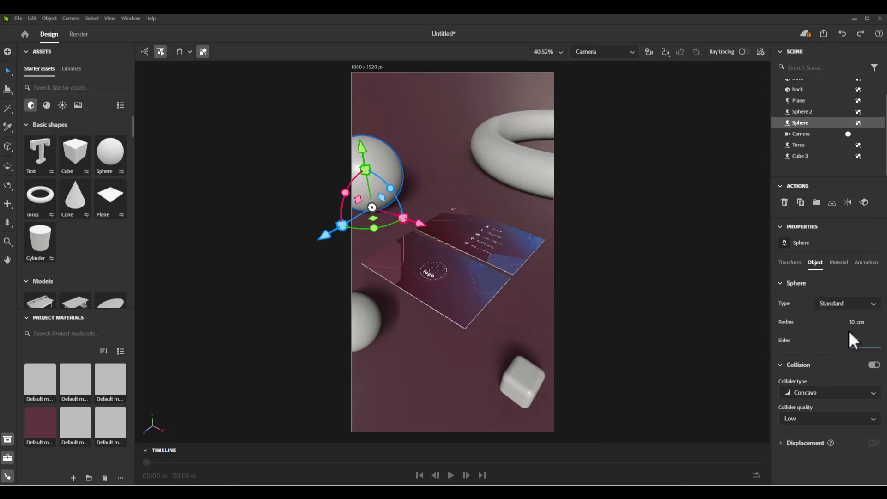
type("100")
key("Return")
left_click(363, 328)
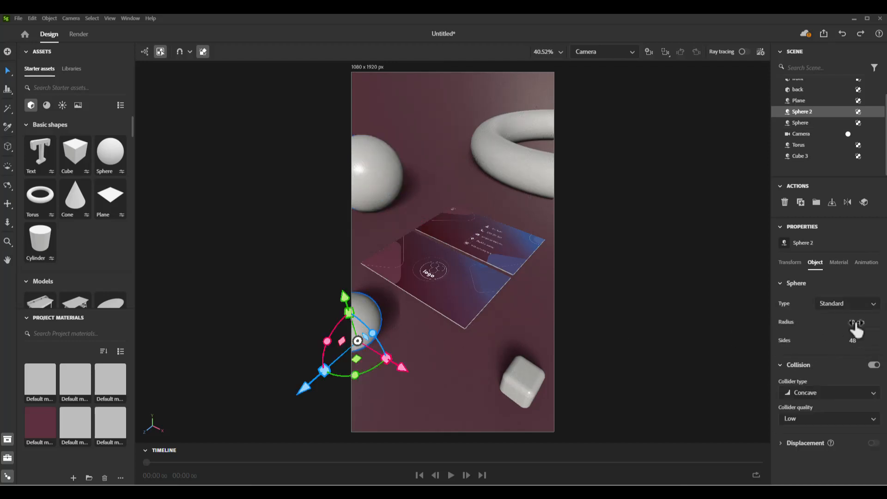
left_click(856, 345)
key("Return")
Set the sides of the cube's bevel to 30.
left_click(527, 391)
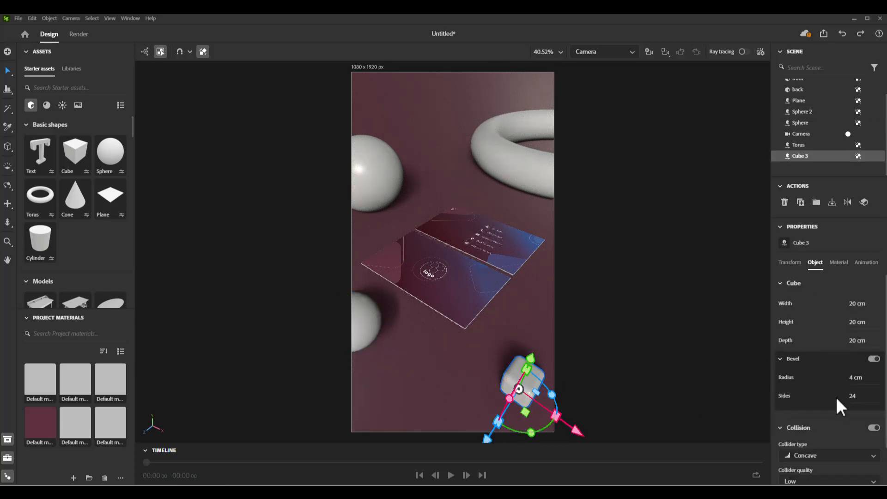
left_click(857, 397)
type("30")
left_click(820, 379)
Set the torus's ring sides and pipe sides to 100 each, and deselect it.
left_click(511, 181)
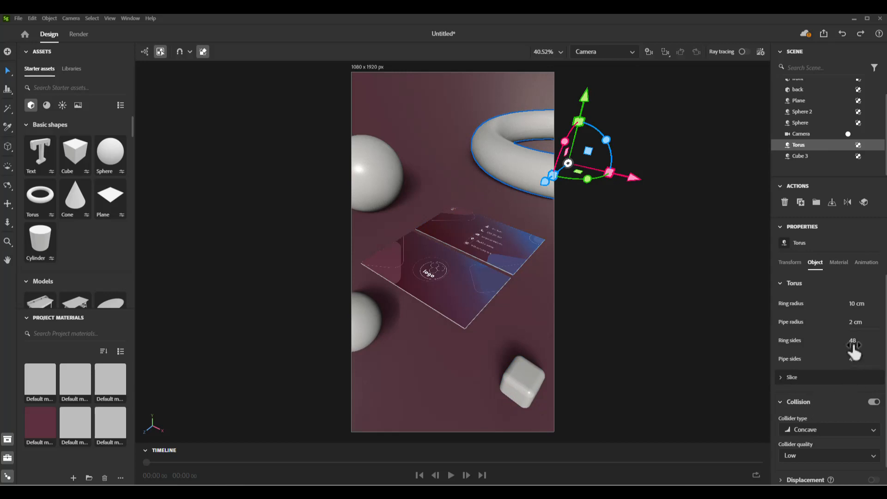
type("100")
left_click(856, 358)
type("100")
key("Return")
left_click(664, 220)
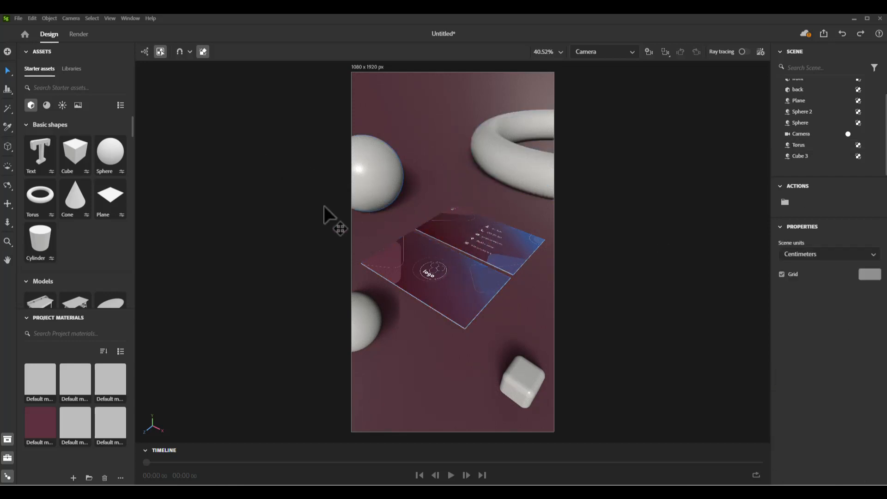
Apply the basic Metal material to the first sphere and the torus.
left_click(46, 106)
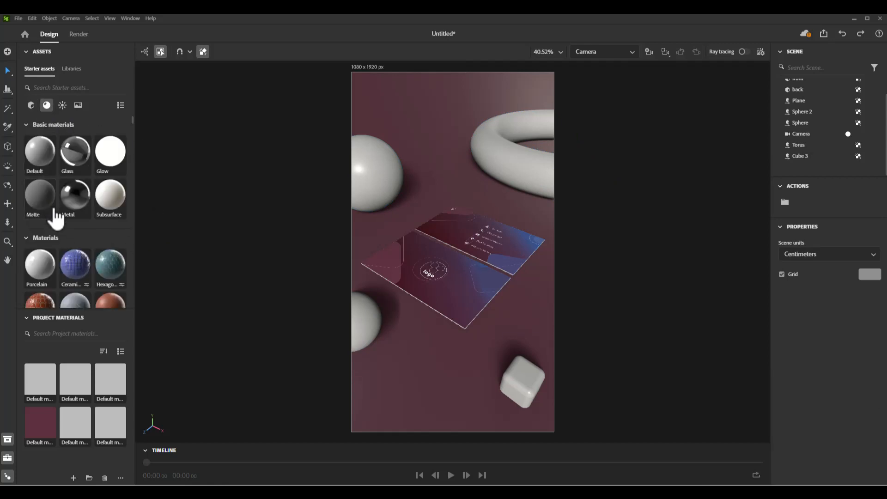
scroll(55, 221, "down", 1)
scroll(55, 219, "up", 3)
left_click_drag(76, 208, 372, 187)
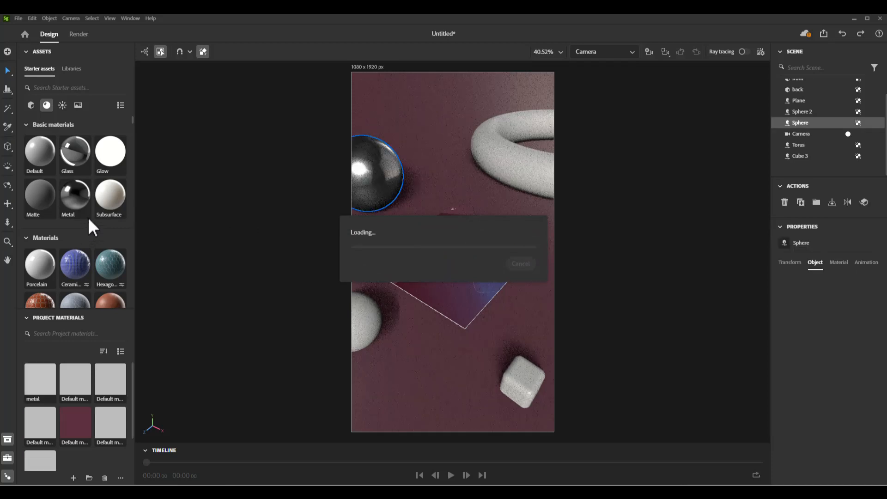
left_click_drag(85, 209, 518, 162)
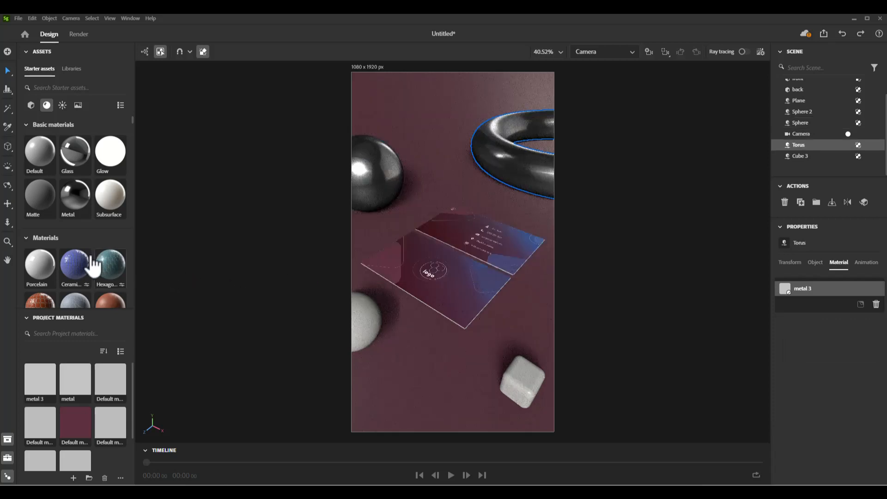
Browse the starter materials for metallic finishes suited to the second sphere and the cube.
scroll(94, 263, "down", 4)
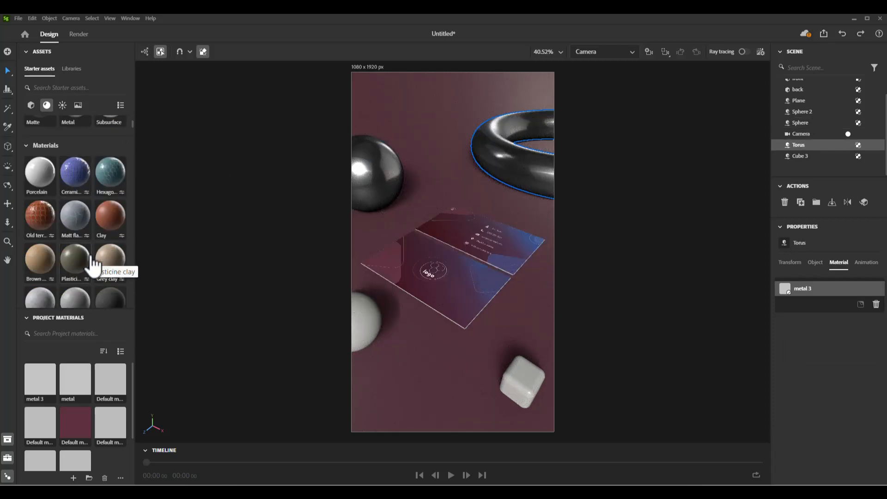
scroll(94, 266, "down", 4)
scroll(94, 266, "down", 8)
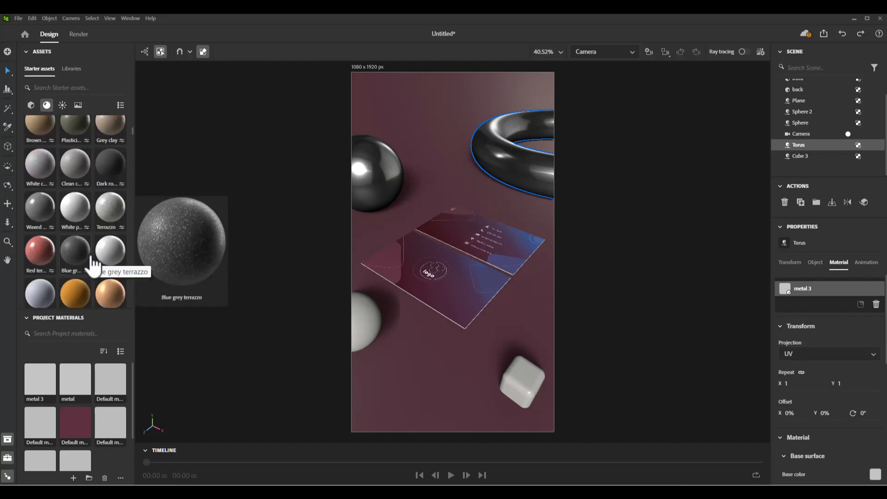
scroll(93, 265, "down", 5)
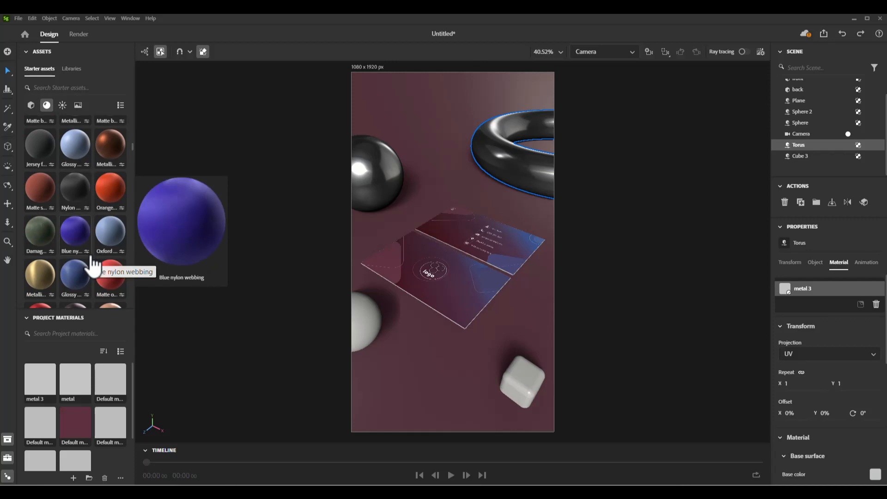
scroll(91, 260, "down", 3)
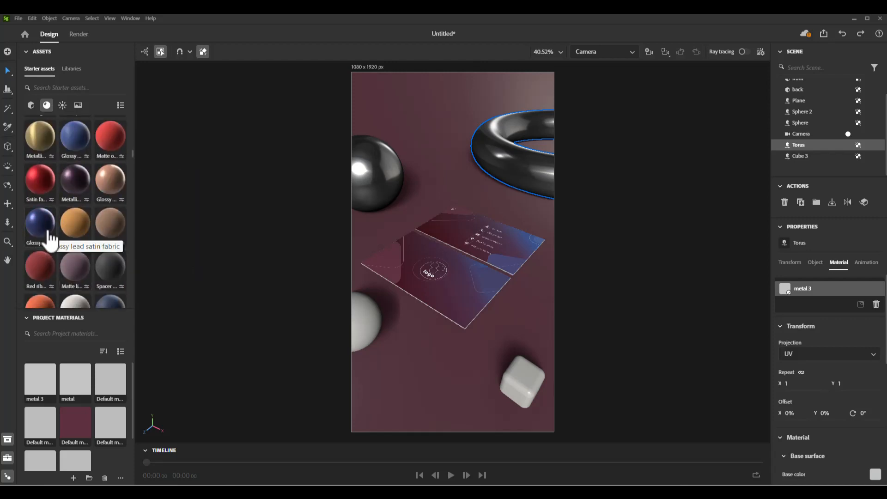
scroll(53, 231, "down", 3)
scroll(53, 229, "down", 5)
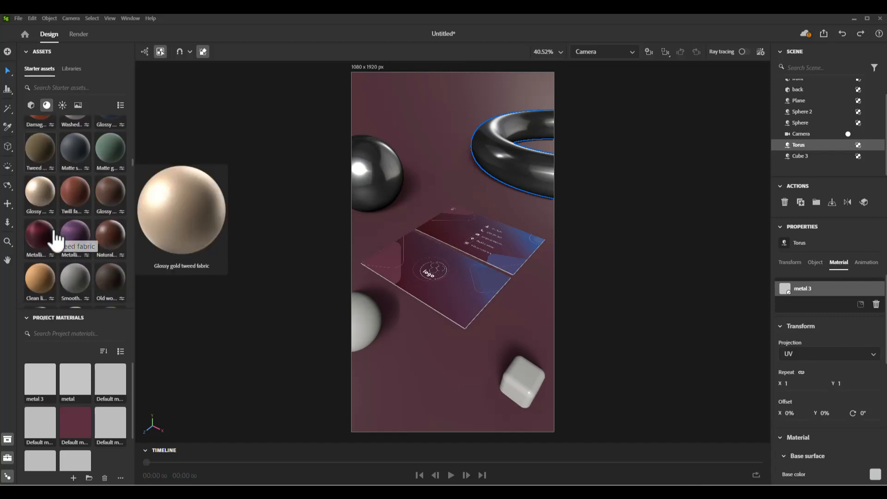
scroll(53, 229, "down", 5)
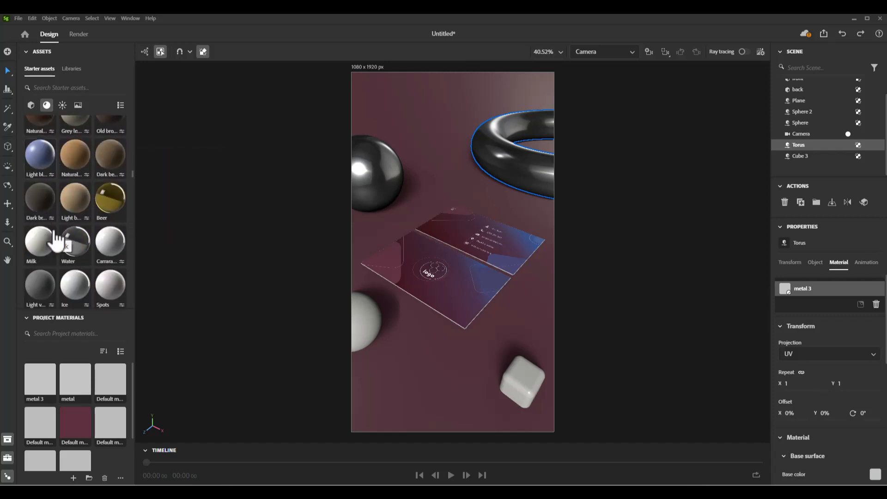
scroll(56, 239, "down", 5)
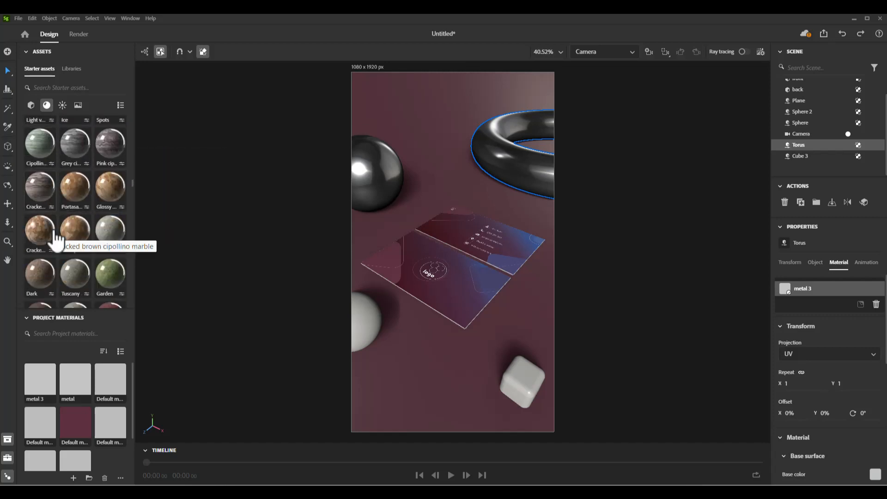
scroll(56, 240, "down", 5)
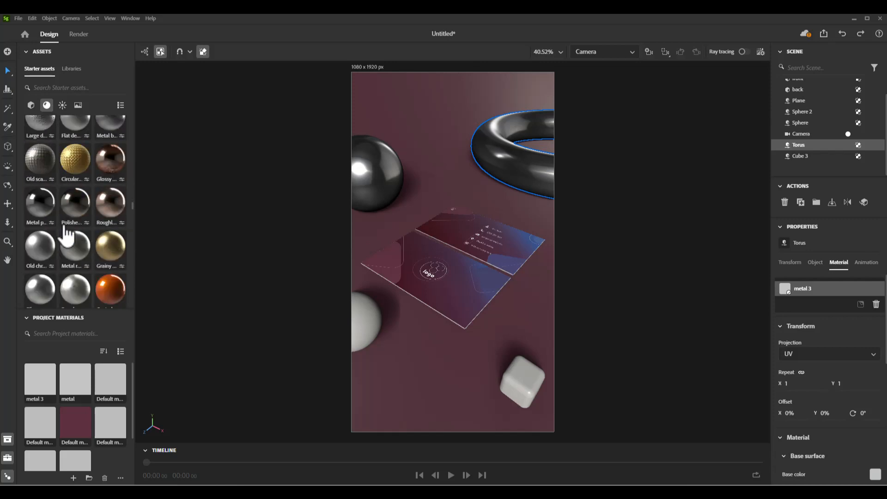
mouse_move(72, 214)
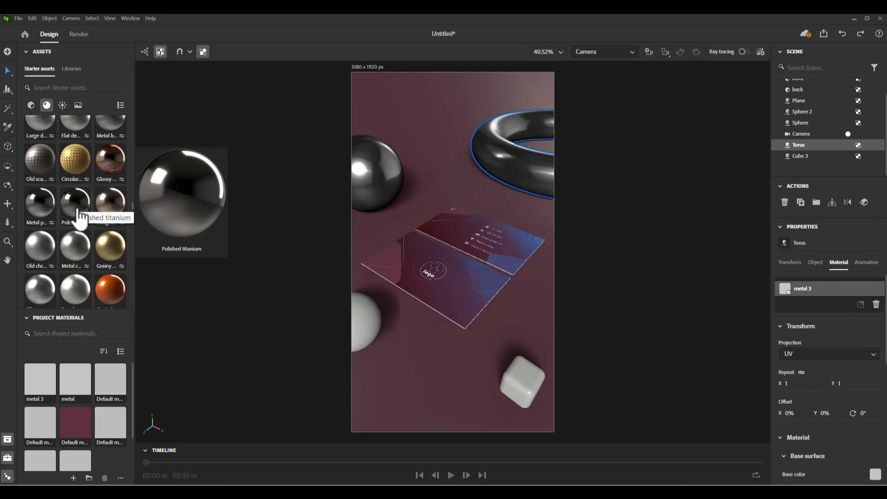
mouse_move(111, 213)
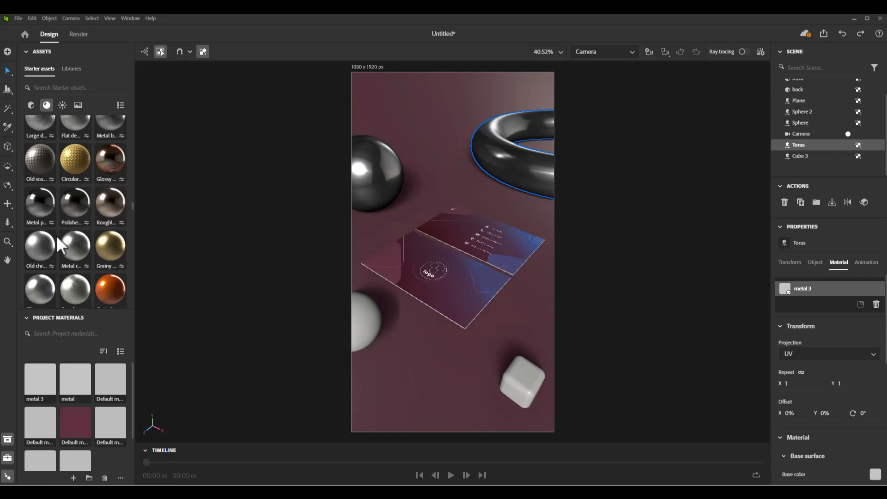
scroll(57, 235, "down", 5)
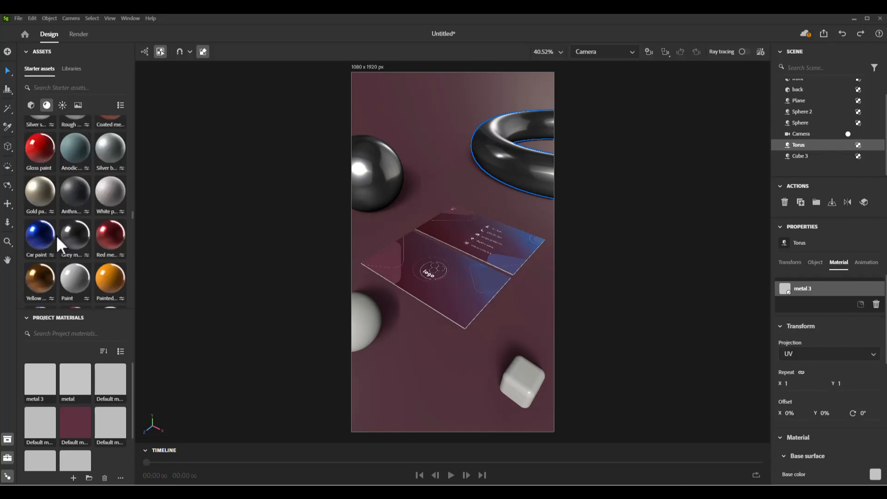
scroll(57, 234, "down", 5)
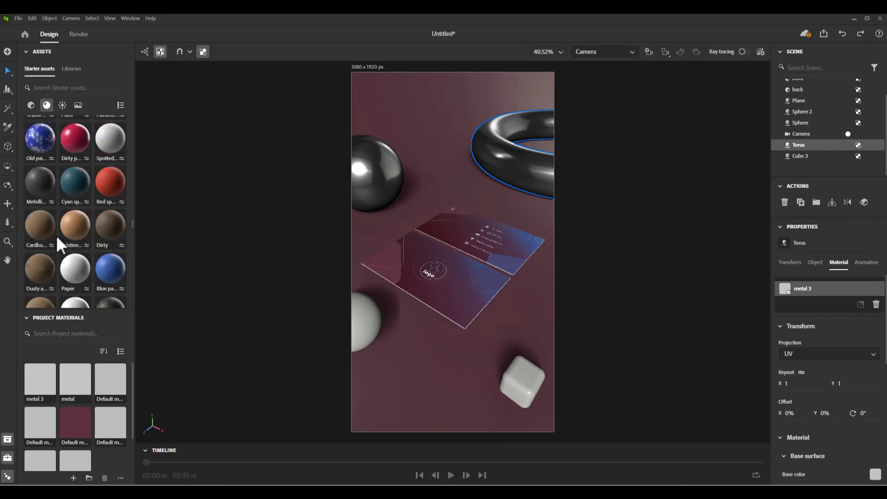
scroll(56, 235, "down", 1)
scroll(56, 235, "up", 2)
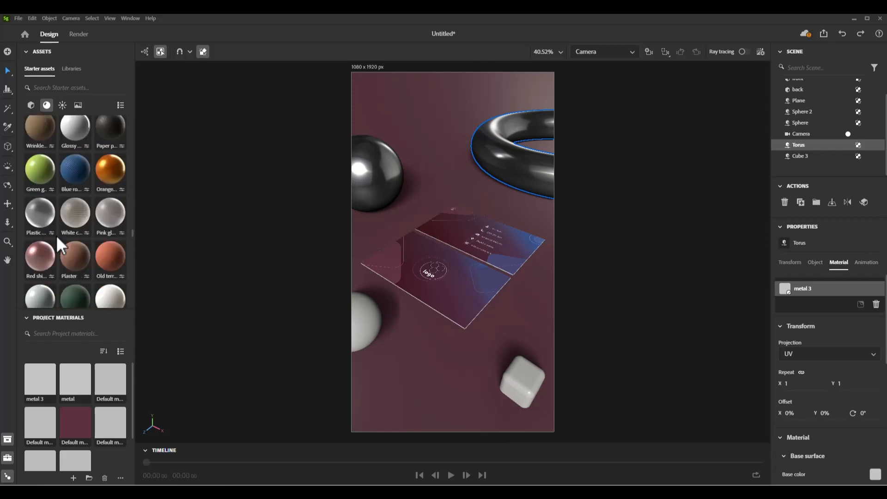
scroll(57, 235, "up", 6)
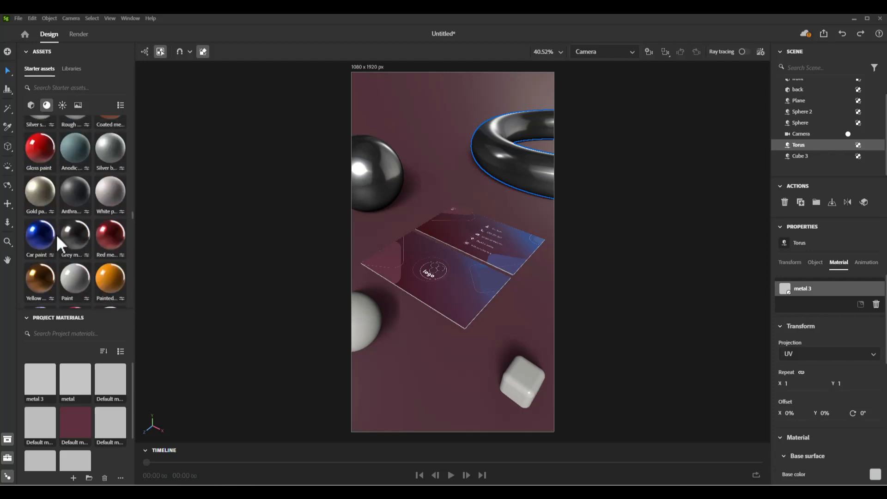
scroll(56, 234, "up", 2)
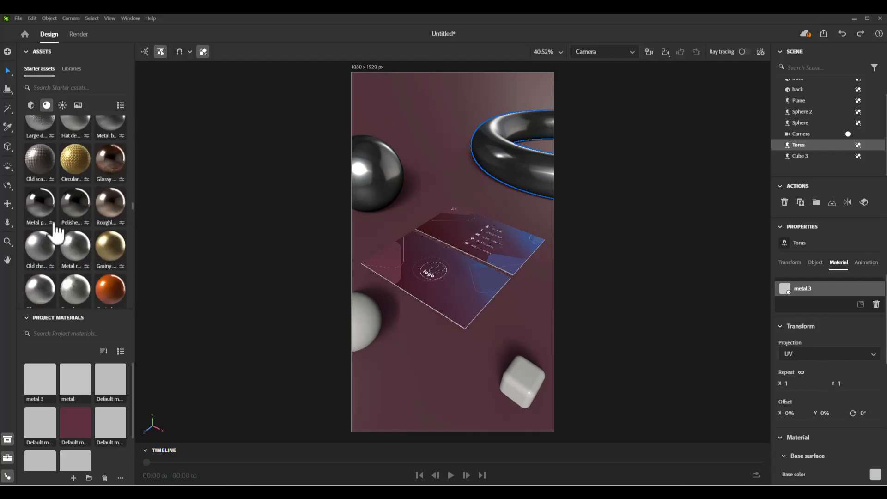
Apply the Metal polished material to Sphere 2, the small sphere in front of the cards, and select that sphere.
mouse_move(43, 213)
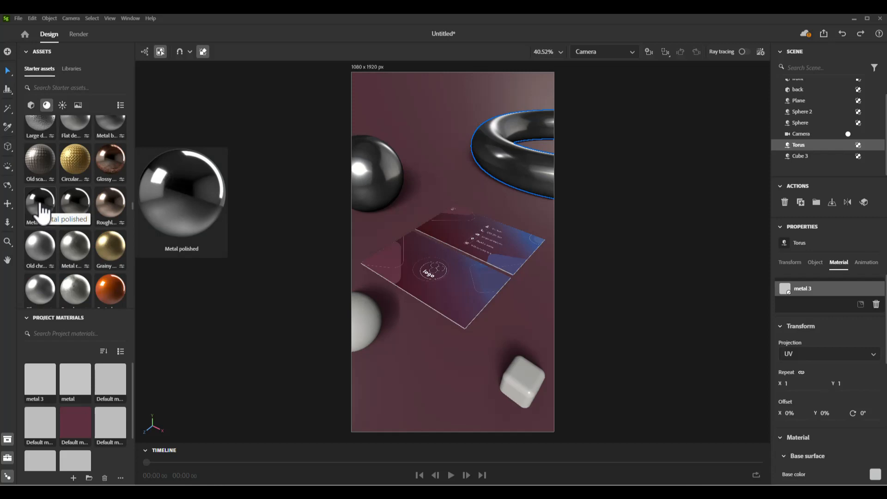
left_click_drag(43, 213, 376, 338)
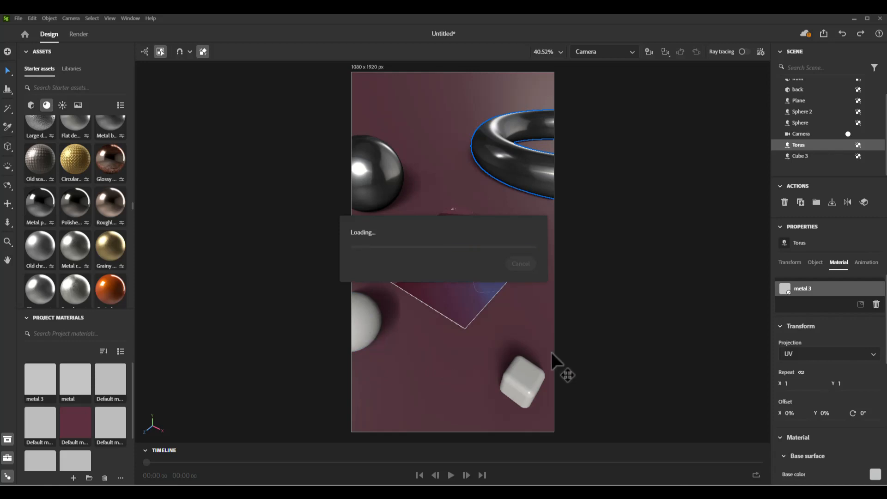
left_click(363, 322)
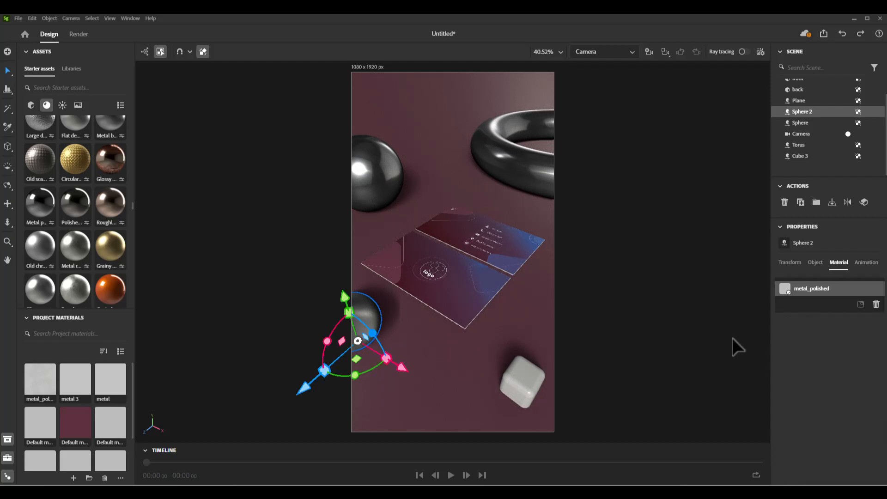
Set the custom metal color of Sphere 2's material to golden yellow, RGB 255, 207, 77, and deselect the sphere.
scroll(869, 391, "down", 5)
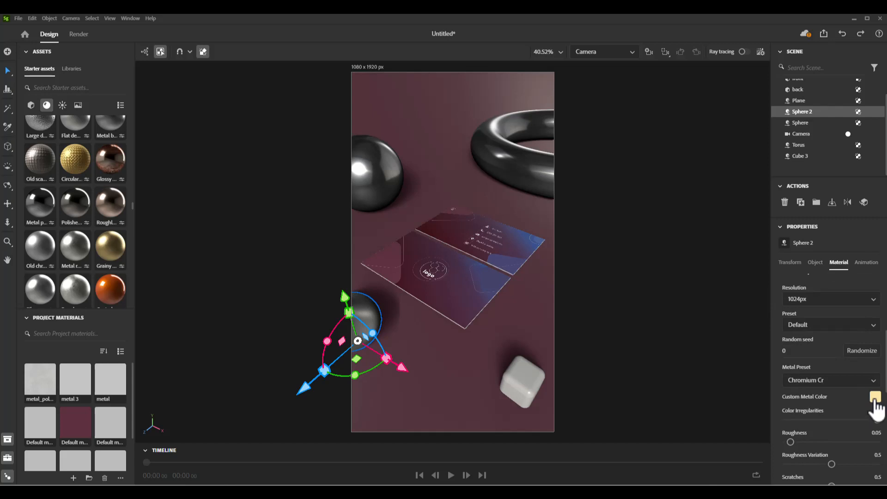
left_click(875, 399)
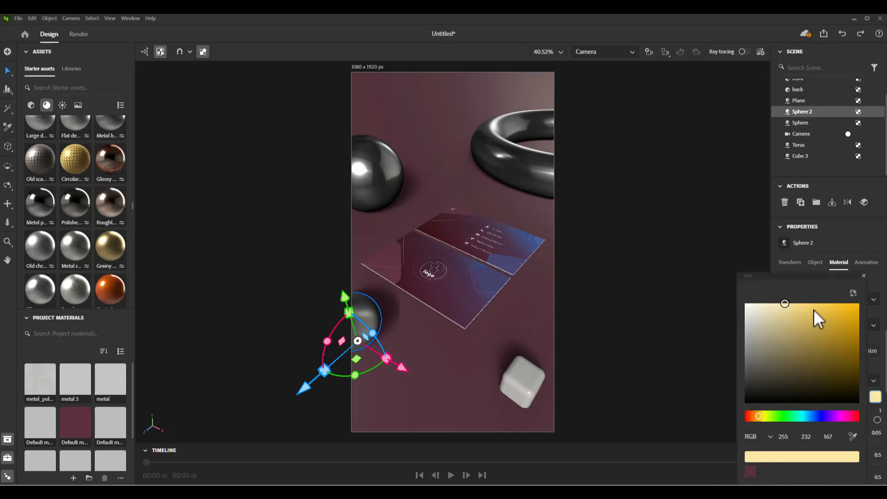
left_click(825, 304)
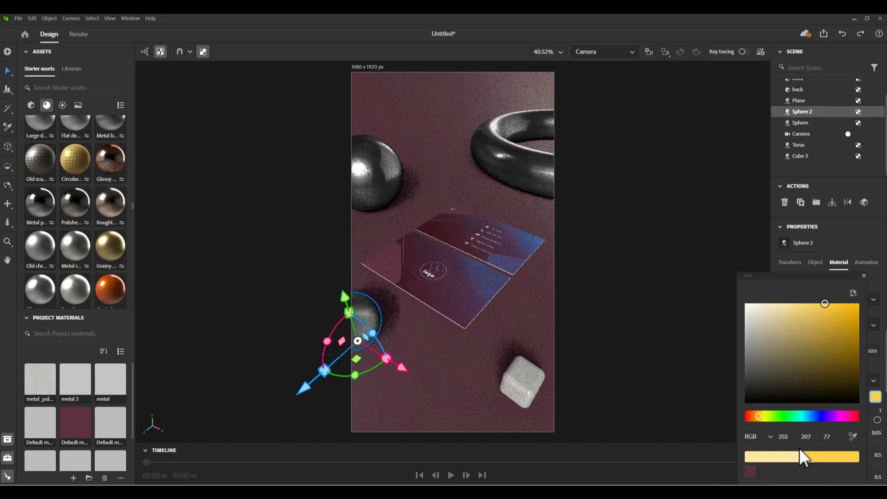
left_click(734, 261)
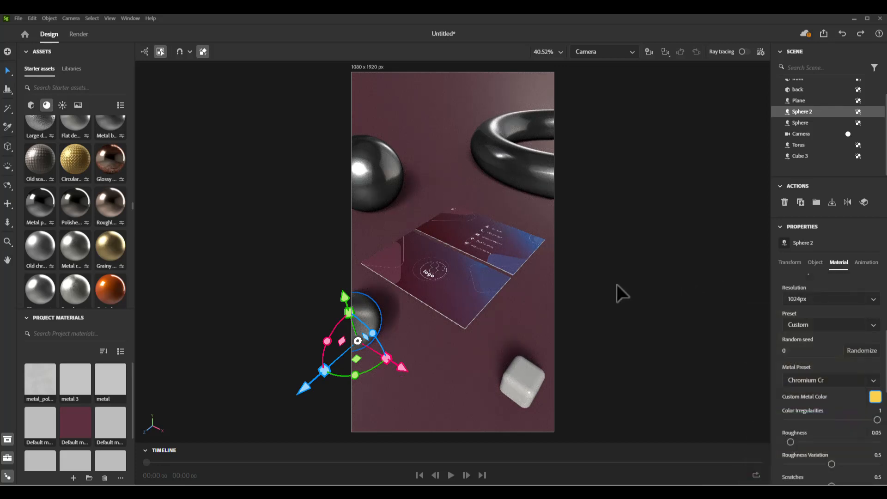
left_click(369, 362)
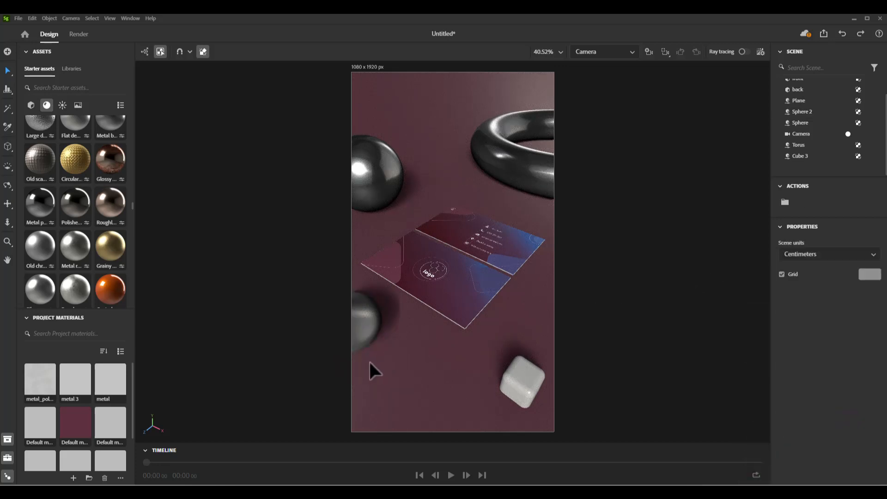
Apply the Polished titanium material to the cube and set its custom metal color to bright yellow, about RGB 252, 223, 0.
left_click(517, 382)
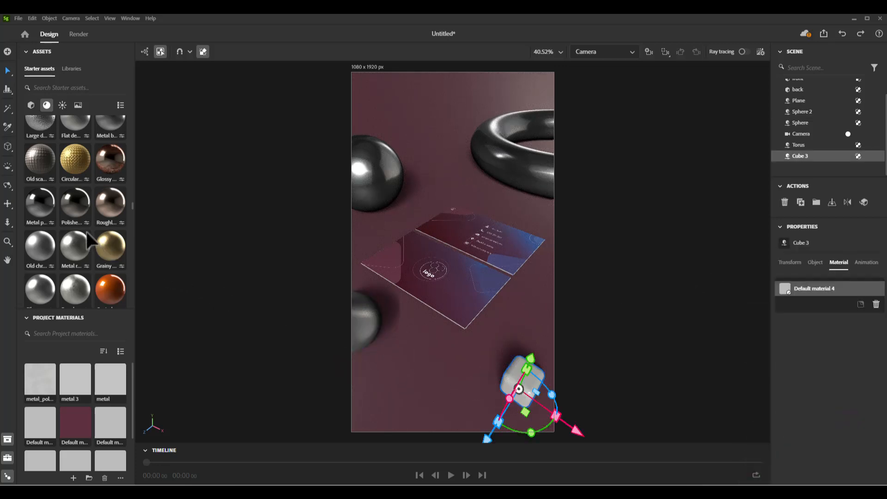
left_click_drag(75, 203, 531, 396)
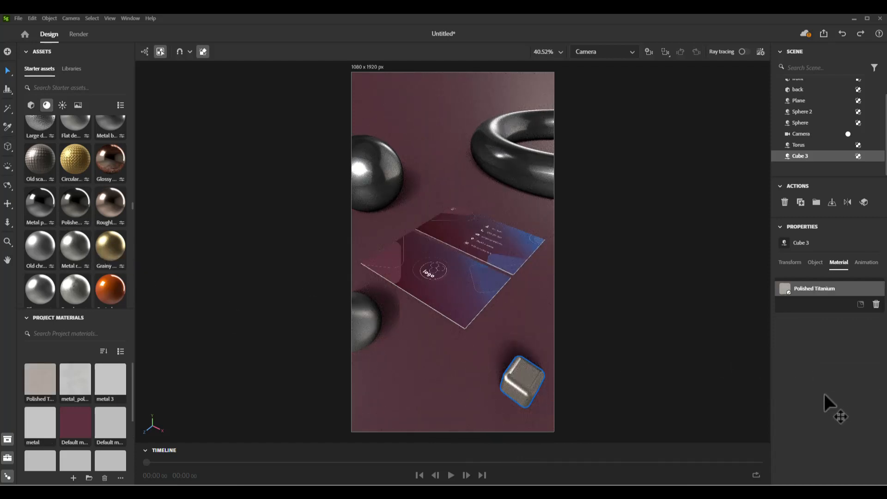
scroll(860, 391, "down", 3)
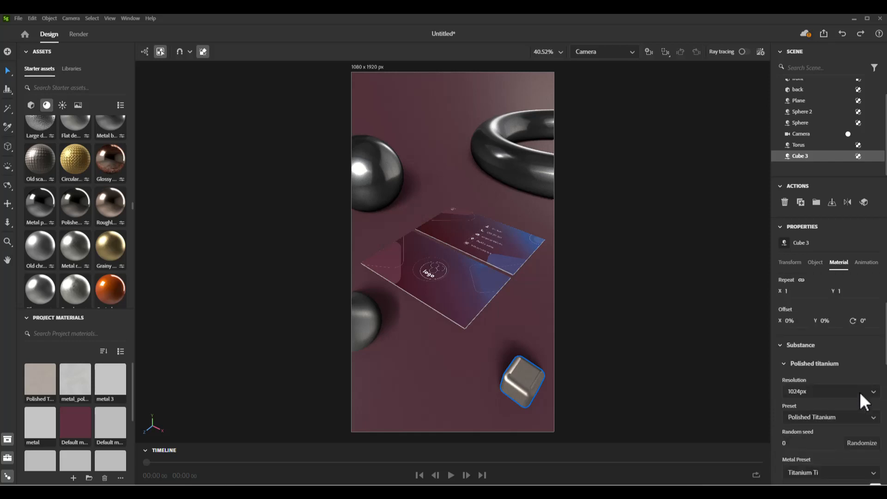
scroll(846, 407, "down", 6)
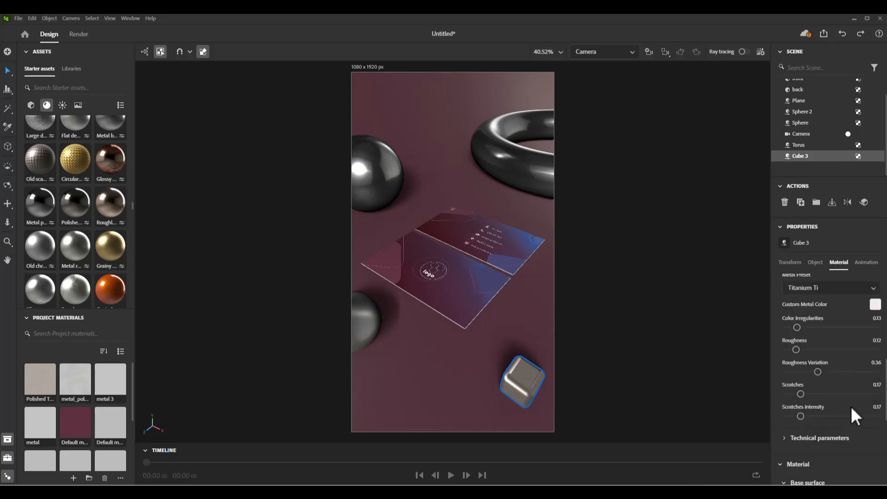
left_click(875, 305)
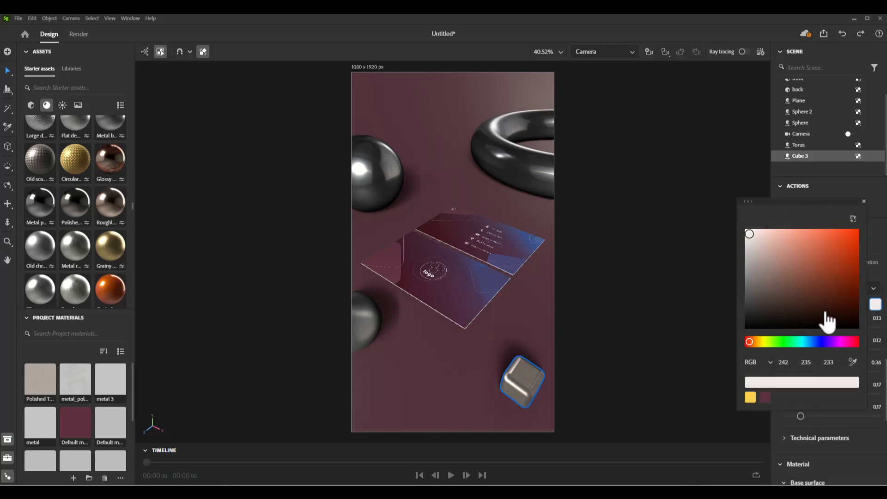
left_click(764, 342)
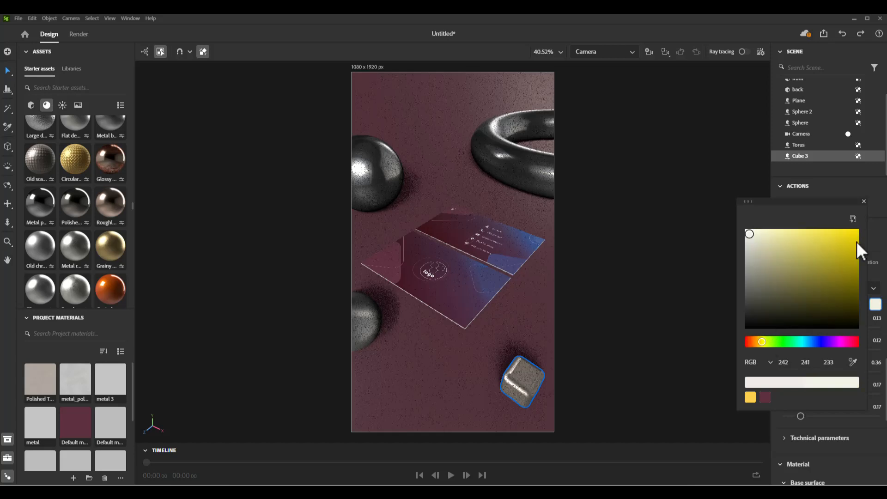
left_click(841, 234)
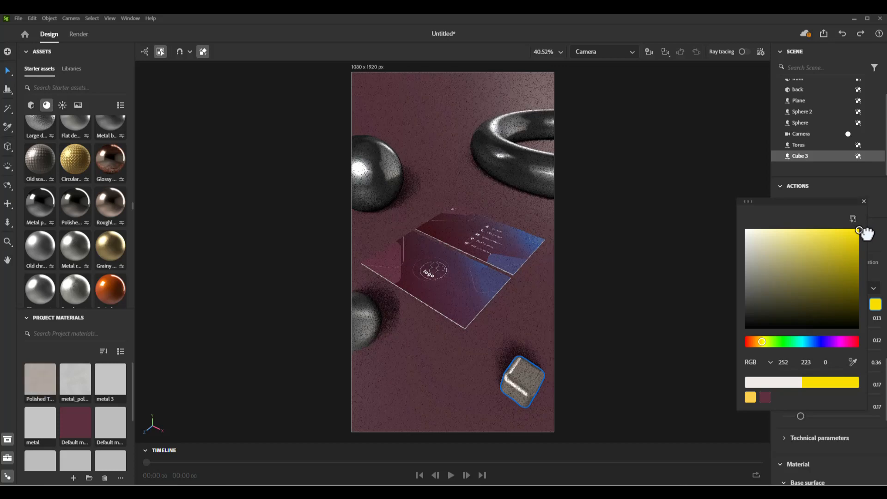
left_click(868, 232)
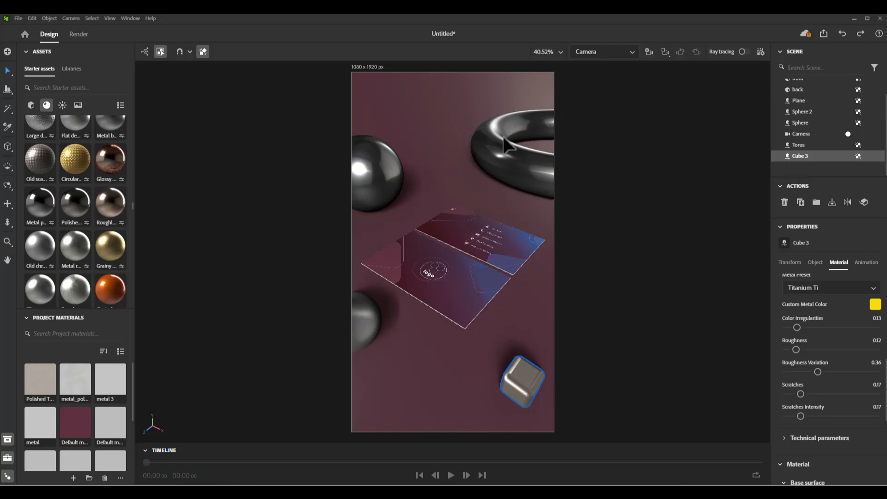
Leave the portrait camera's view, frame both cards closer in the viewport camera and add a new camera from that view.
left_click(849, 134)
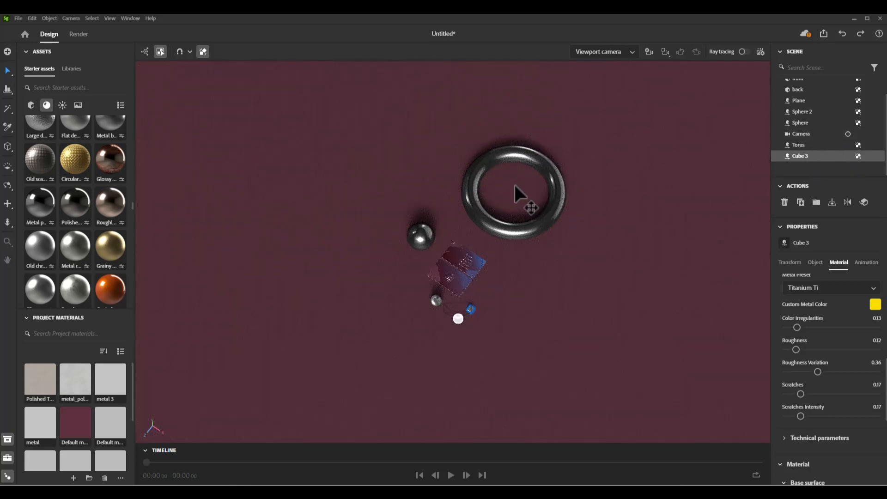
scroll(516, 191, "up", 4)
scroll(511, 199, "up", 2)
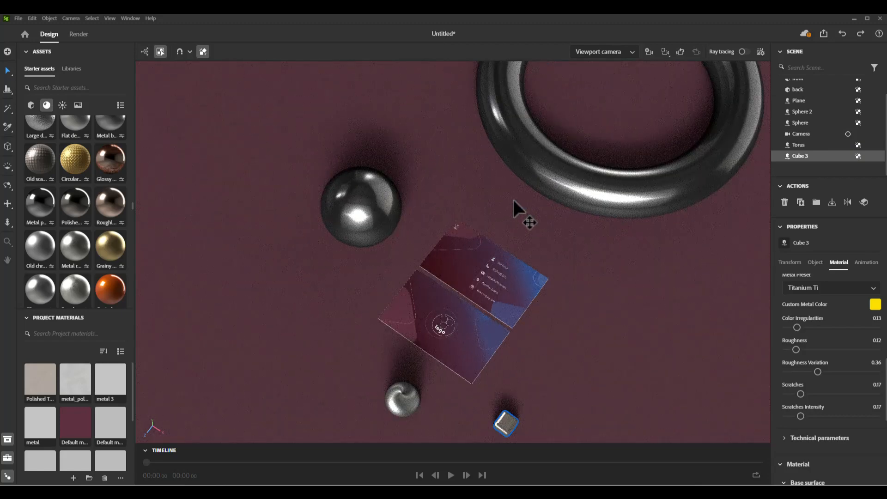
left_click_drag(511, 198, 511, 148)
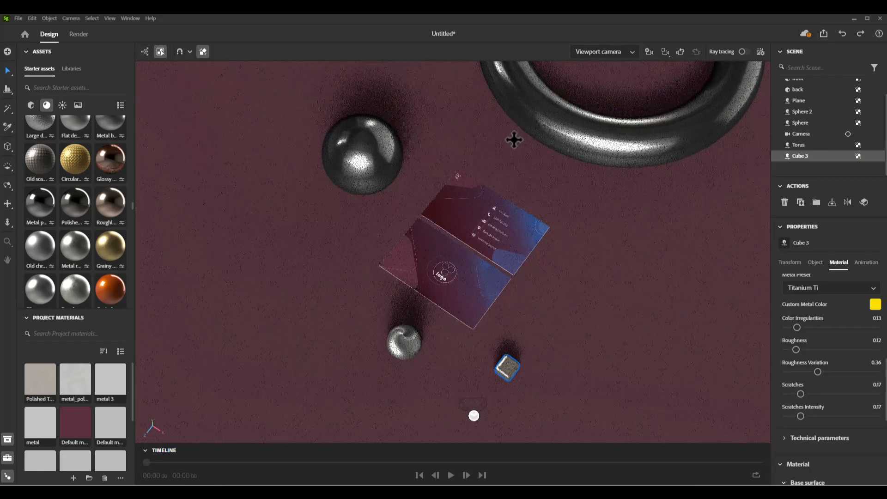
scroll(508, 148, "up", 2)
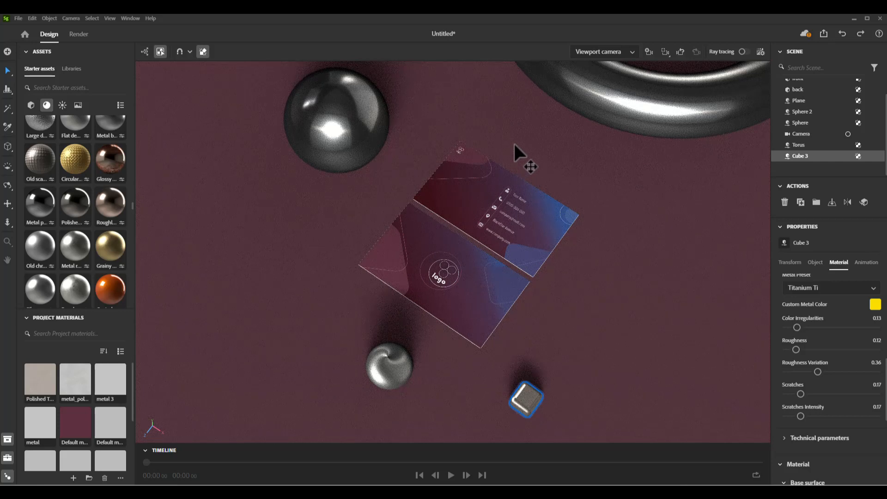
scroll(492, 138, "up", 2)
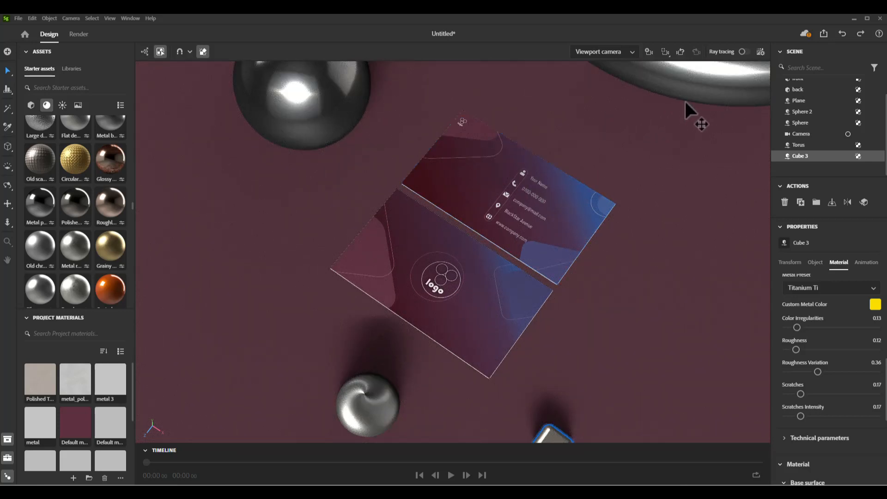
left_click(650, 53)
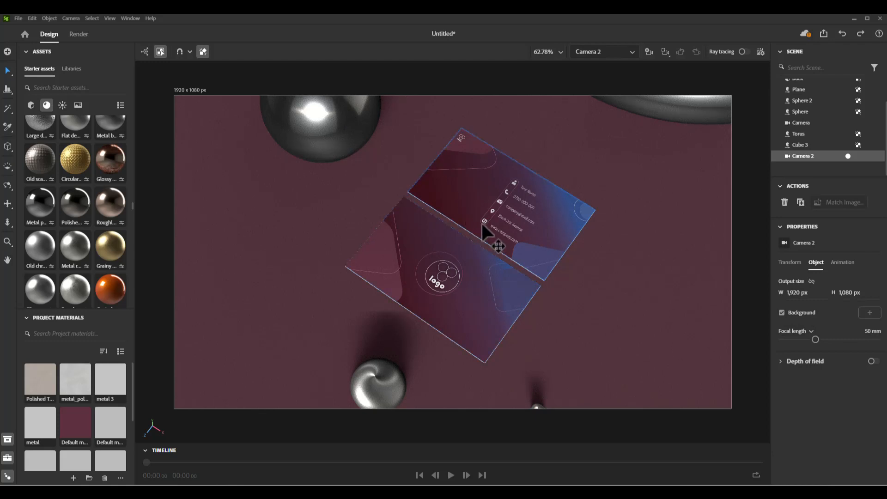
Adjust Camera 2's framing on the cards, set its output width to 1080 px for a square format and lock it.
scroll(481, 223, "up", 2)
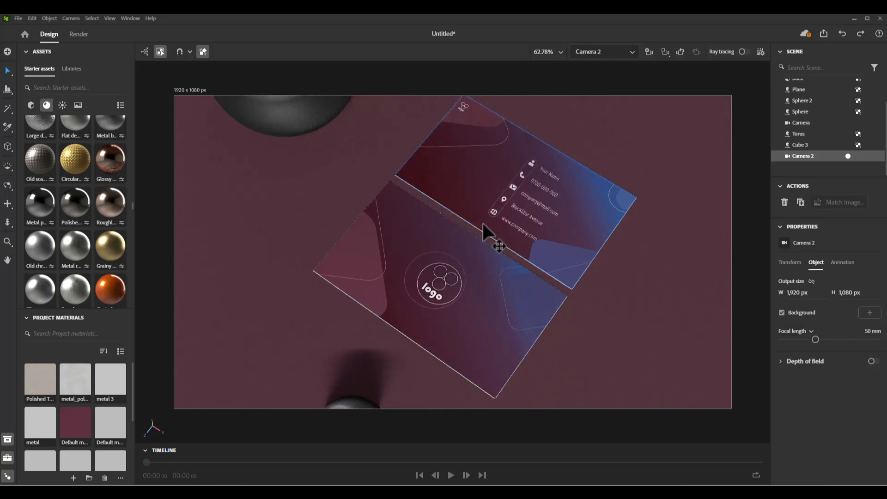
left_click_drag(484, 223, 482, 239)
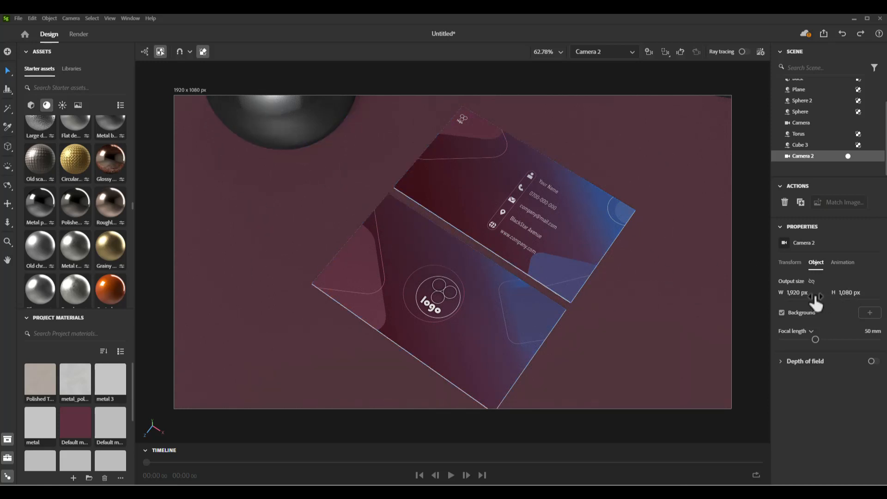
left_click(797, 294)
key("Return")
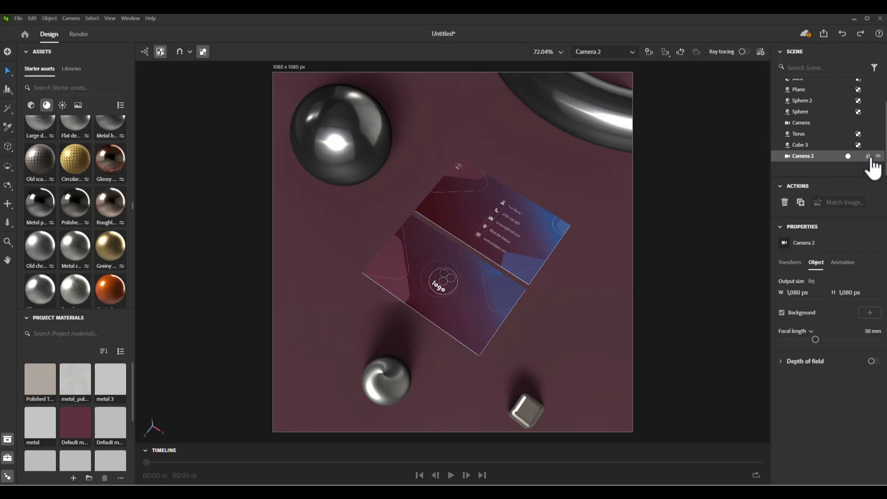
left_click(869, 158)
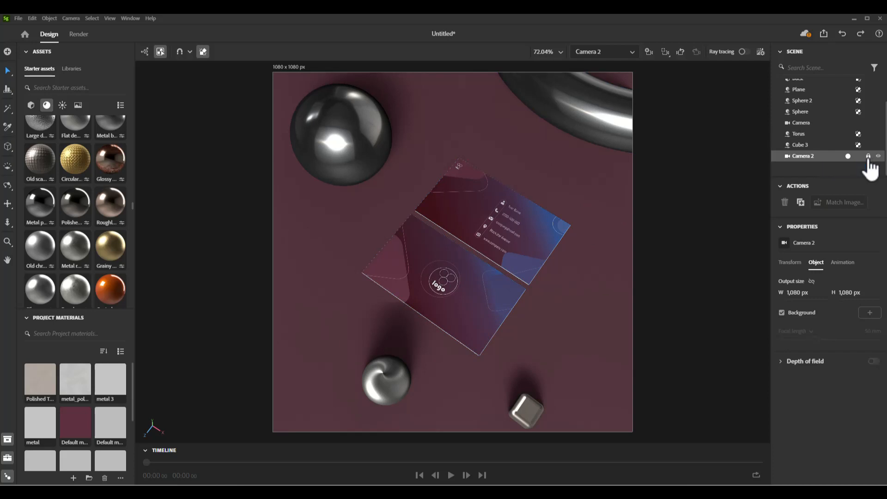
Return to the viewport camera, orbit to an angled close-up of both cards' text and logo, add a third camera there and lock it.
left_click(848, 157)
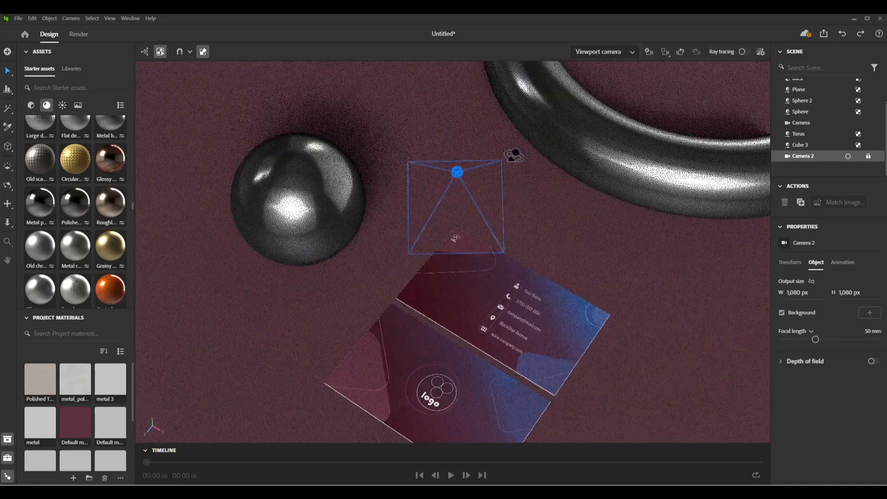
scroll(488, 126, "down", 5)
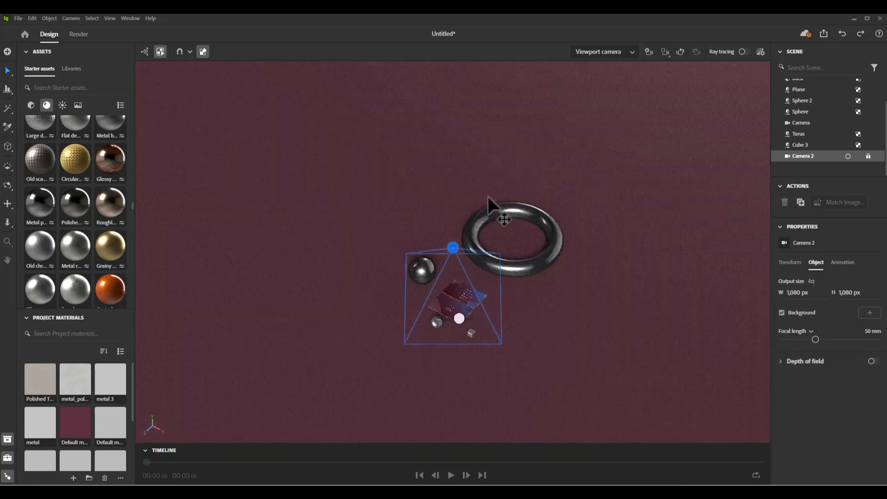
scroll(470, 331, "up", 2)
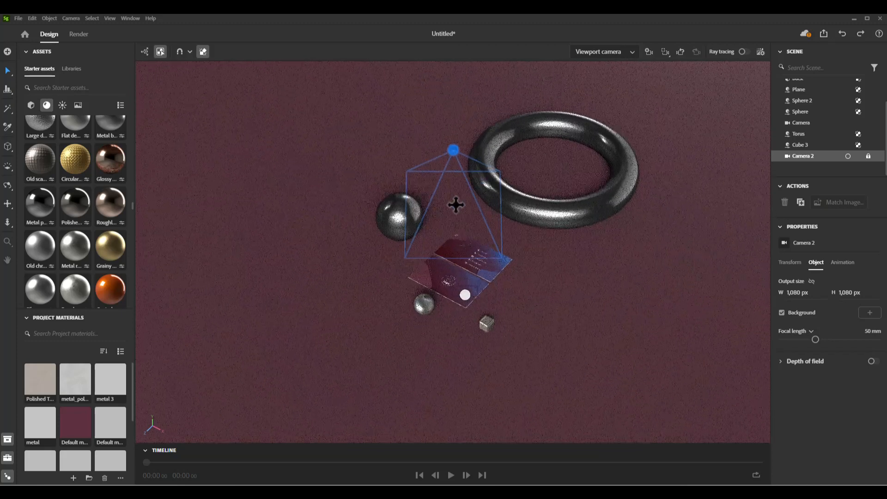
scroll(464, 280, "up", 5)
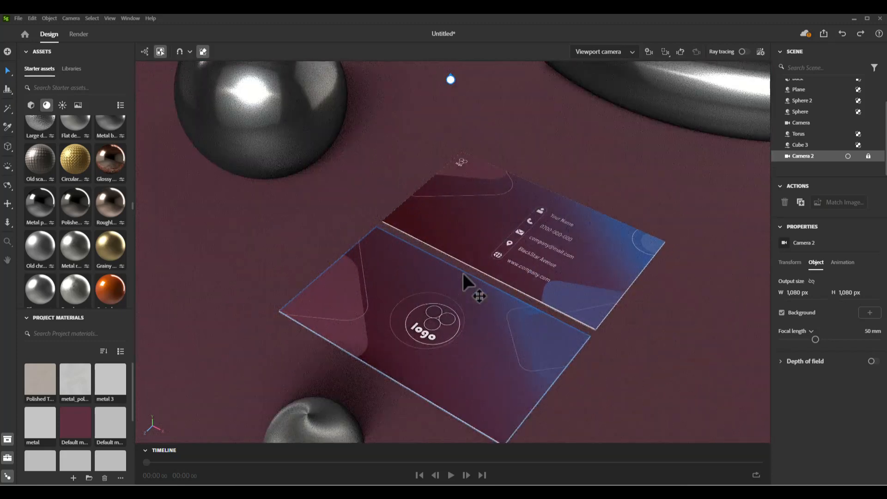
scroll(463, 274, "up", 3)
scroll(443, 213, "up", 3)
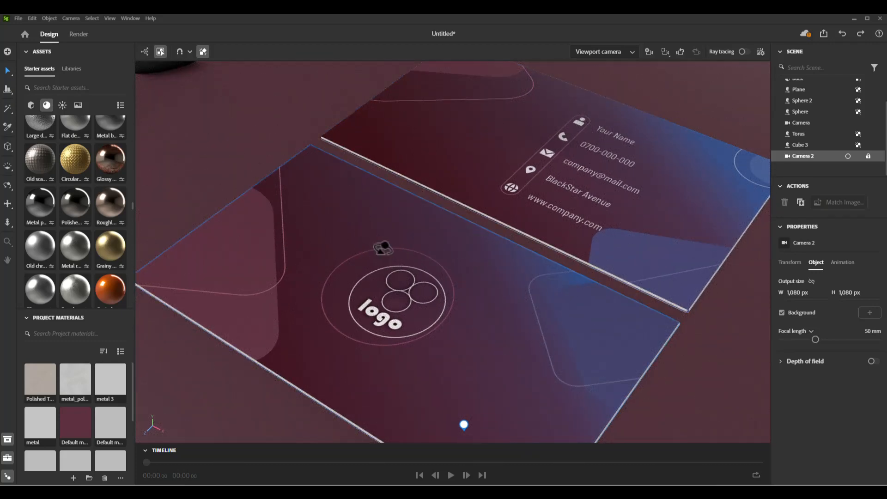
left_click_drag(382, 248, 561, 257)
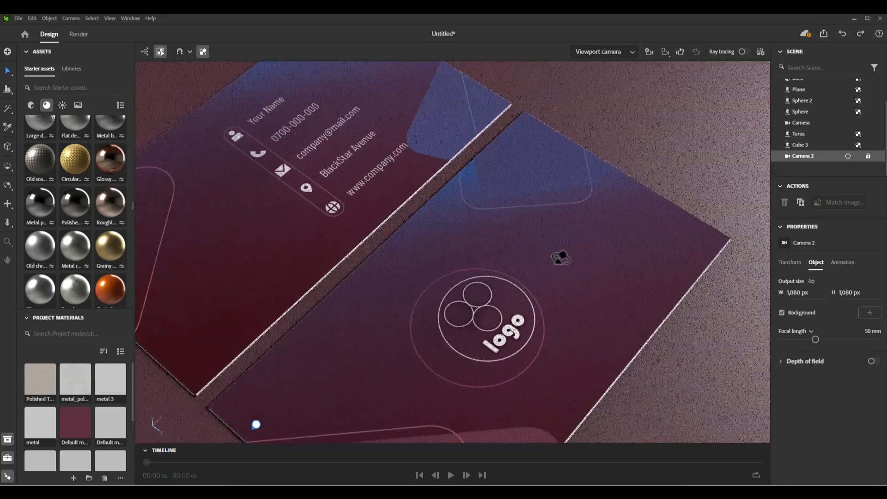
left_click_drag(402, 244, 435, 233)
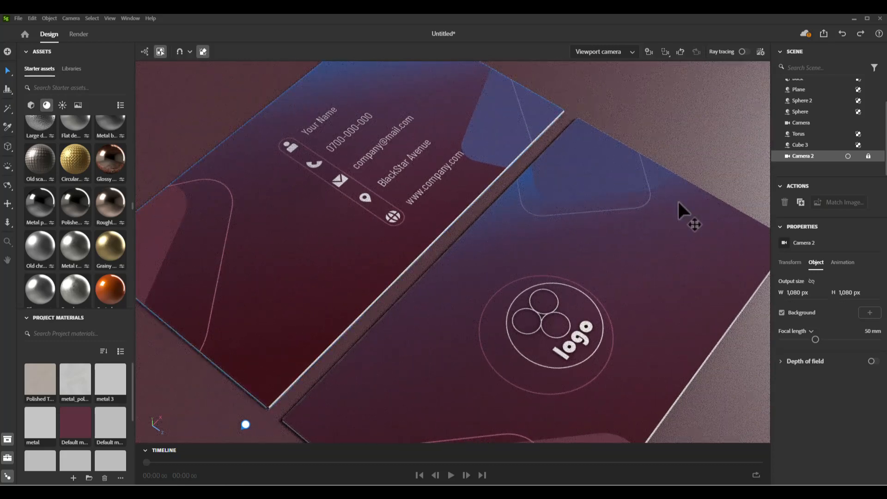
left_click(649, 52)
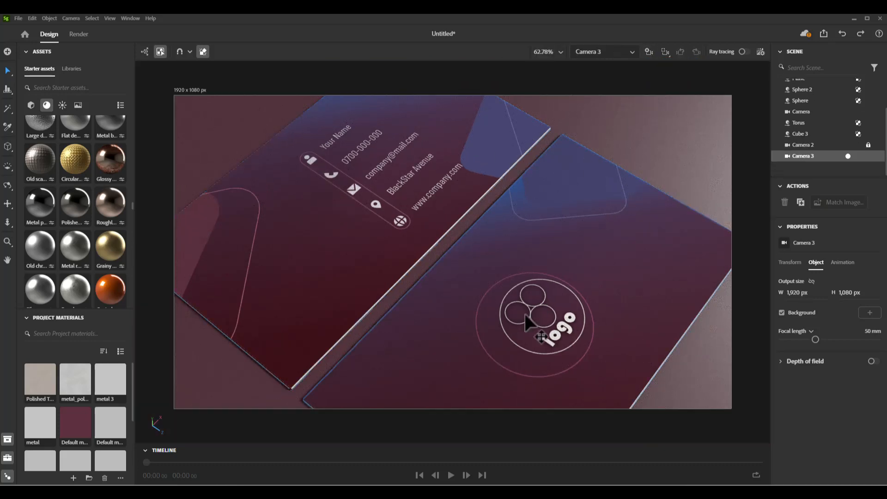
left_click(868, 157)
left_click(868, 157)
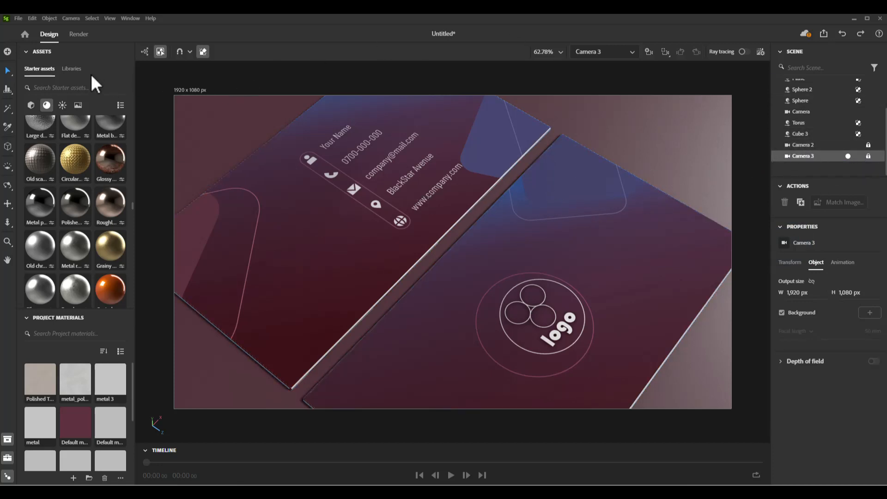
Turn on ray tracing in the design viewport to preview Camera 3's close-up of the cards.
left_click(79, 35)
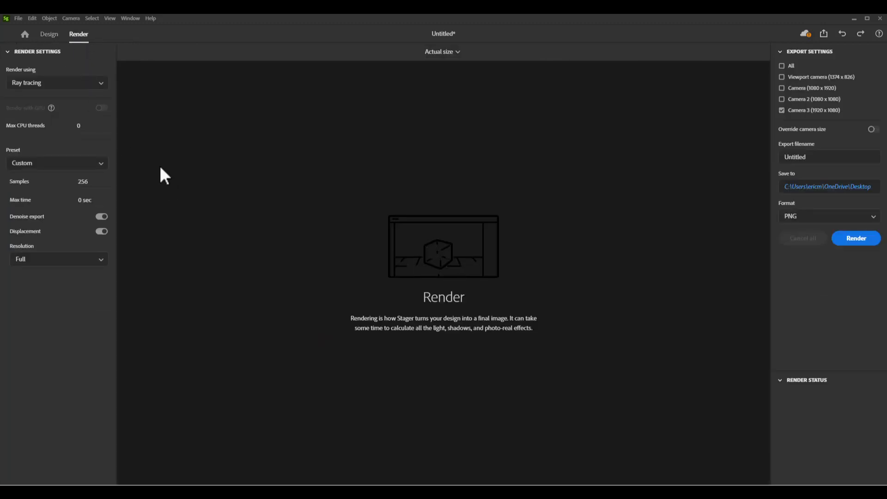
left_click(52, 39)
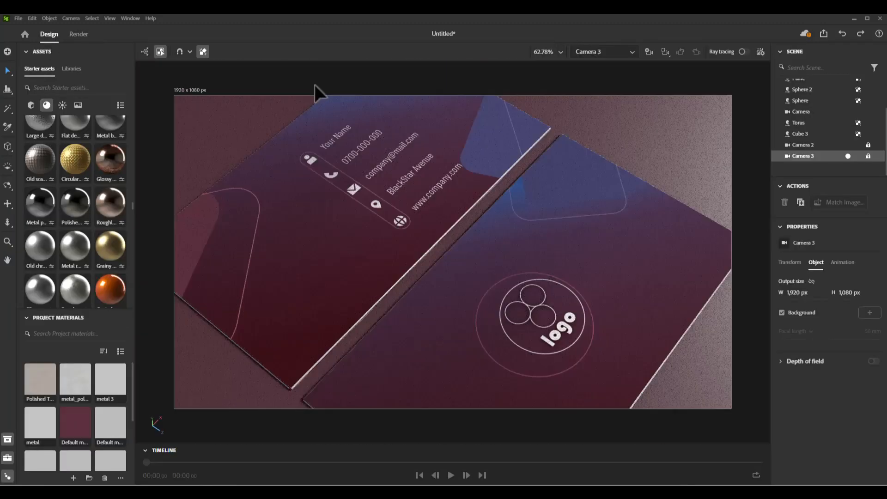
left_click(743, 52)
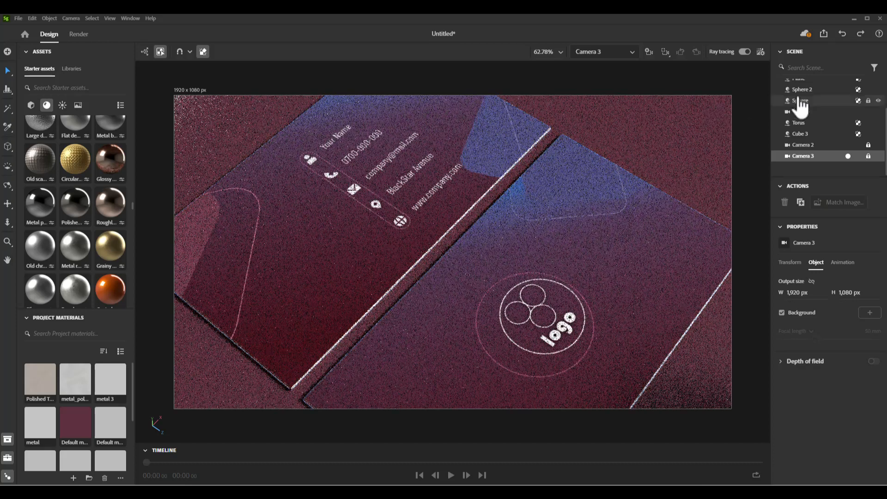
scroll(813, 134, "up", 2)
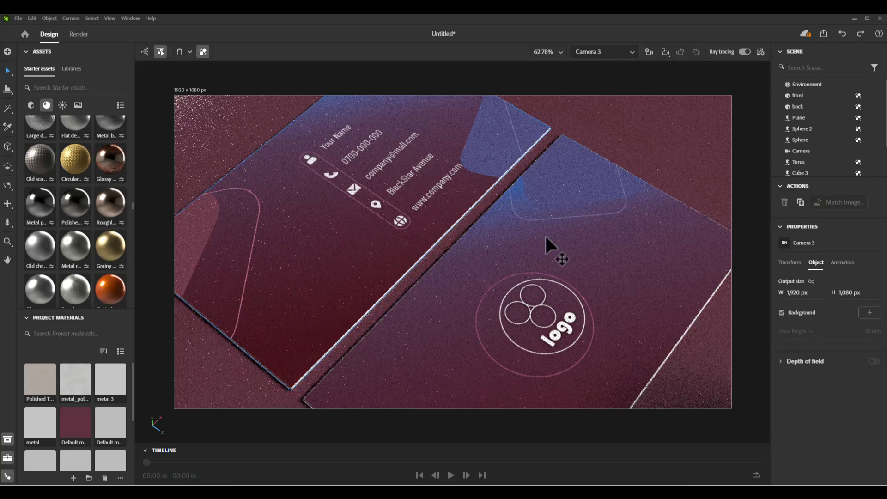
scroll(815, 168, "down", 2)
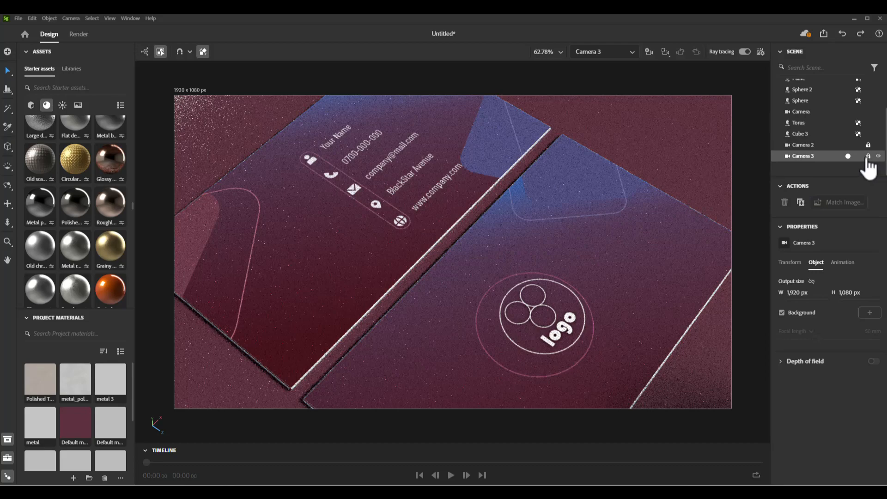
Unlock Camera 3, shift its framing slightly so the small logo on the contact-details card comes into view, and lock it again.
left_click(868, 156)
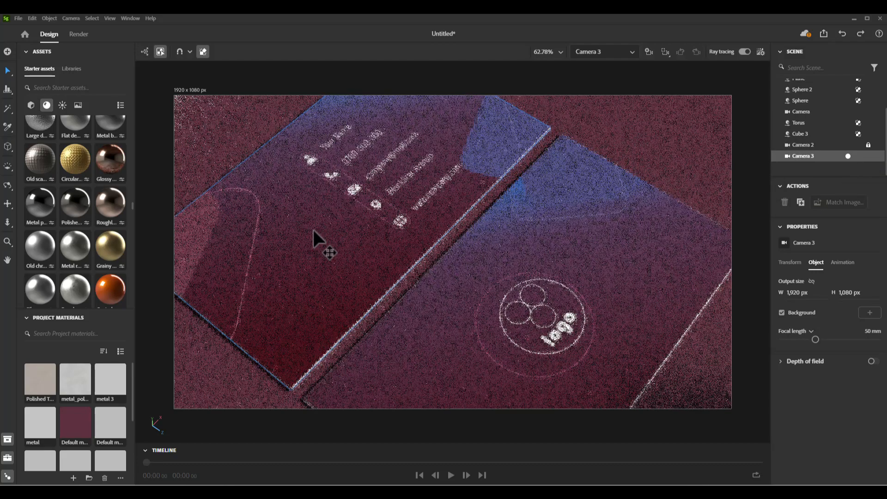
scroll(327, 227, "up", 2)
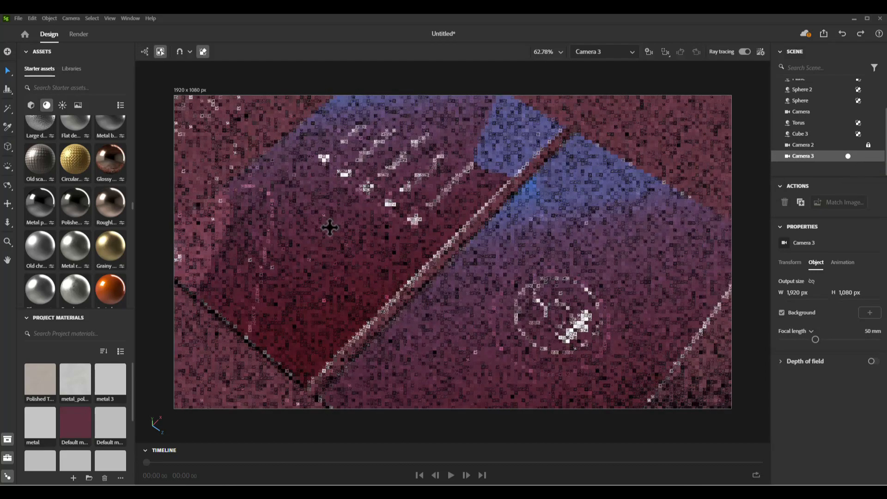
mouse_move(328, 226)
left_mouse_down()
mouse_move(349, 227)
mouse_move(328, 227)
left_mouse_up()
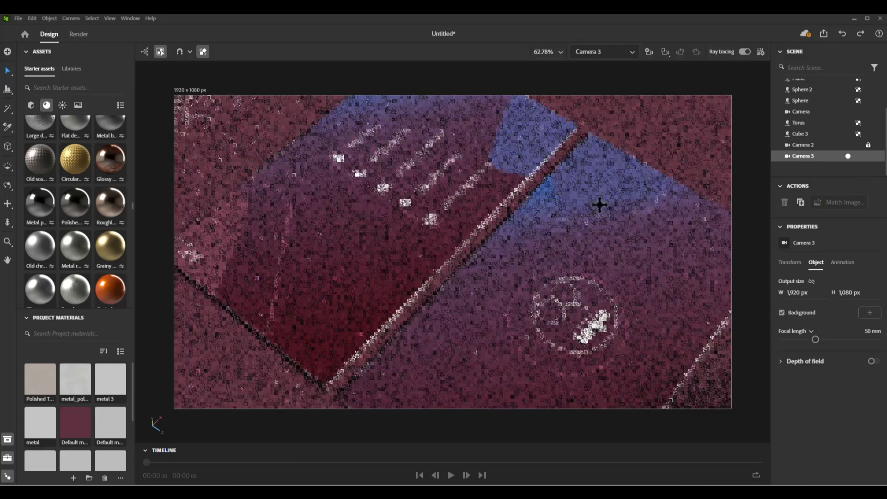
left_click(869, 157)
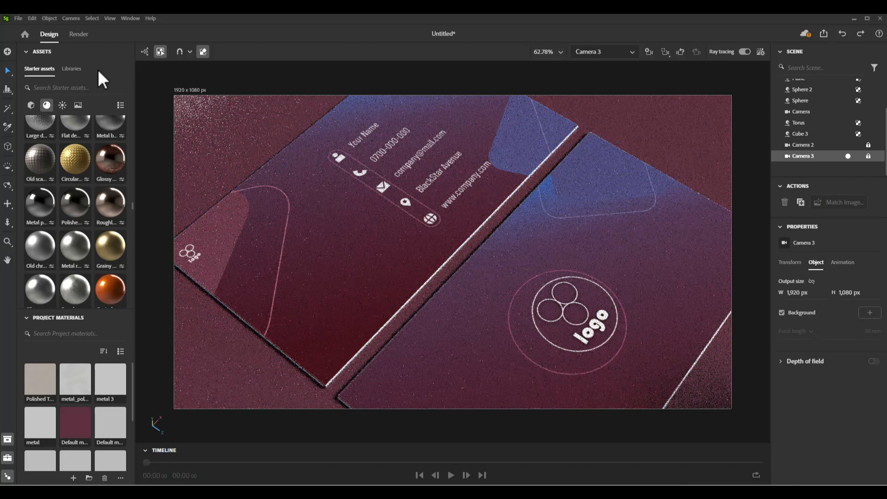
Review the render settings with ray tracing kept, try the Ultra and High quality presets, and set the preset to Medium.
left_click(78, 37)
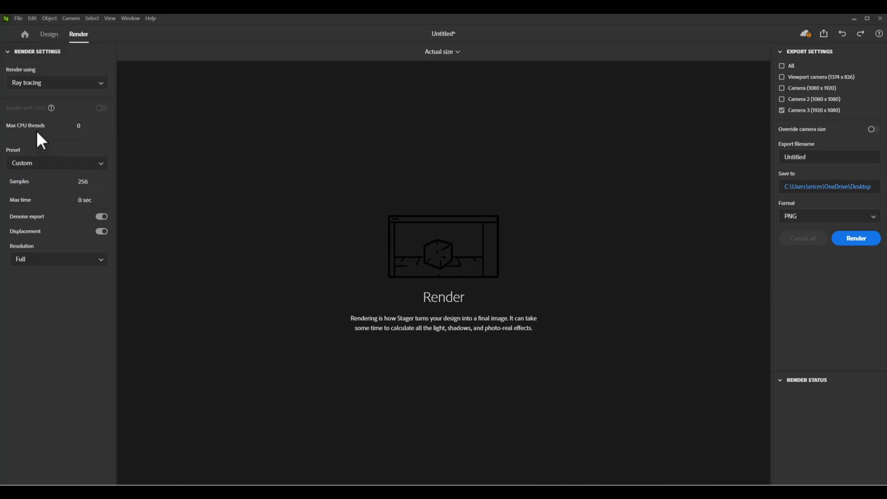
left_click(81, 84)
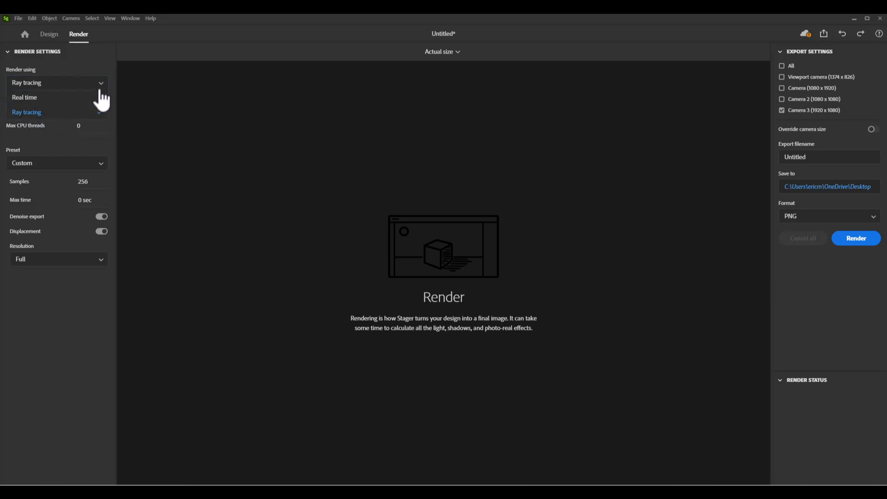
left_click(106, 67)
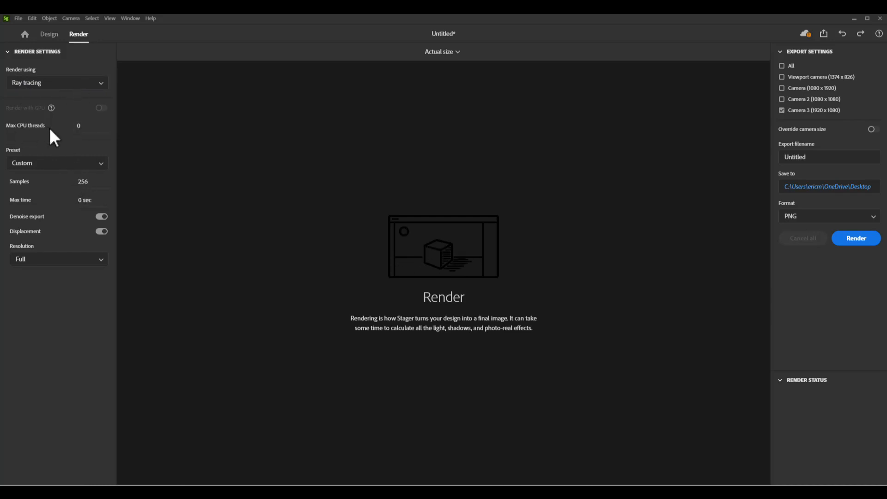
mouse_move(50, 131)
left_click(98, 168)
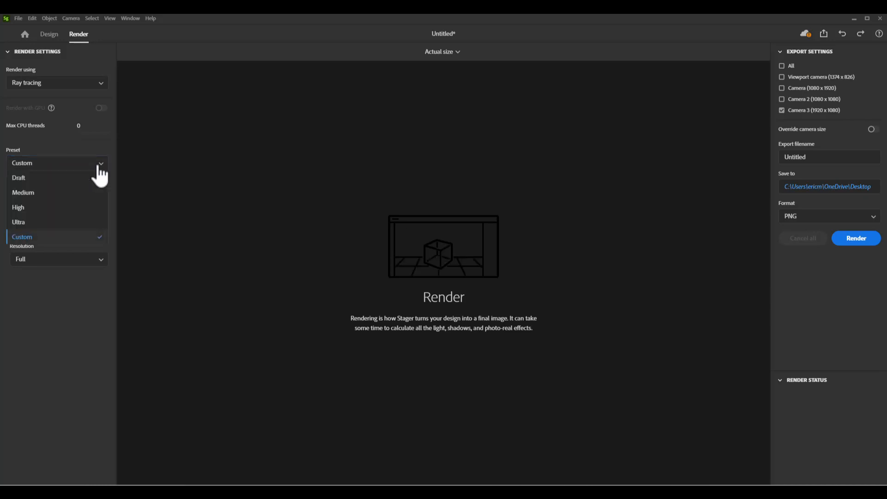
left_click(29, 223)
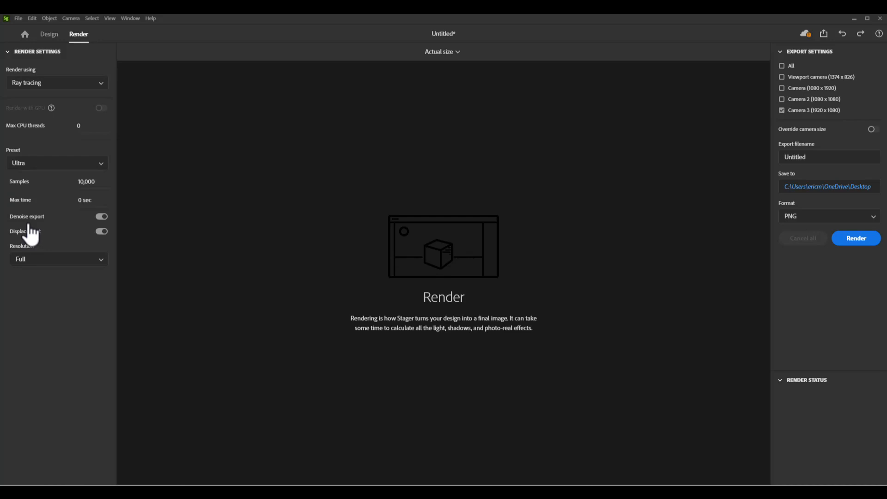
left_click(100, 167)
left_click(49, 206)
left_click(96, 168)
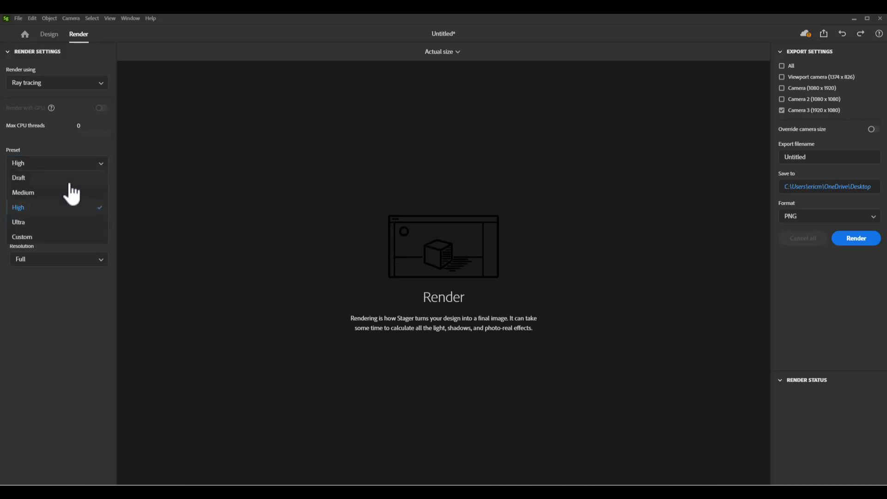
left_click(60, 193)
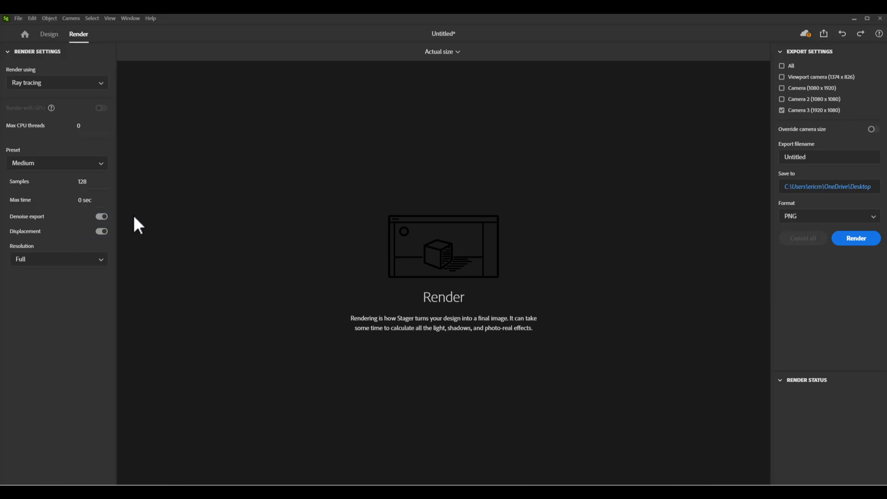
Switch the render preset to Custom with 512 samples, keeping the resolution at Full.
left_click(99, 165)
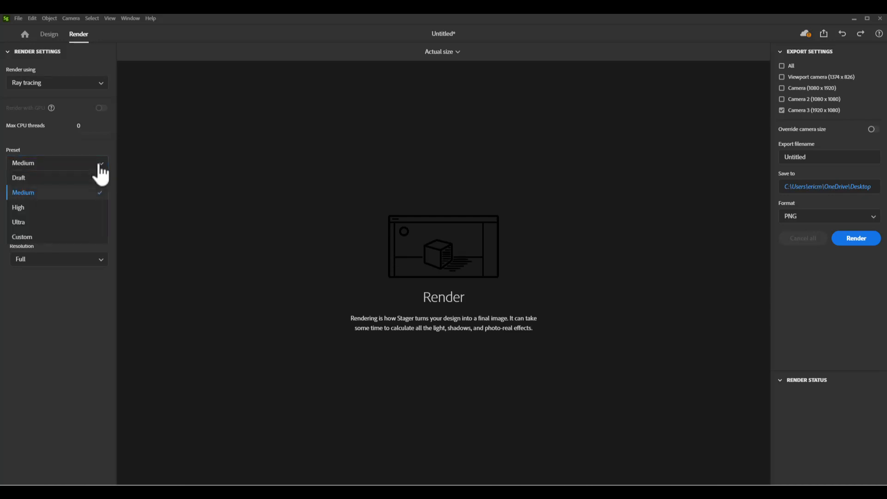
left_click(48, 237)
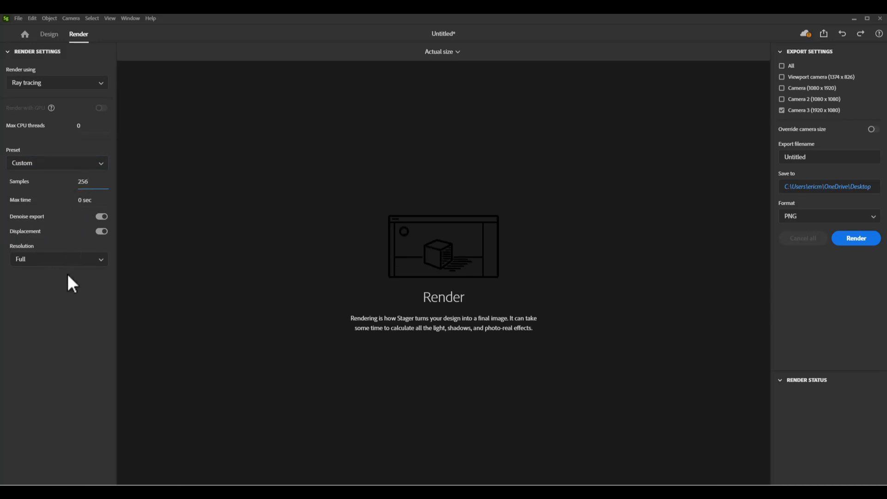
left_click(44, 266)
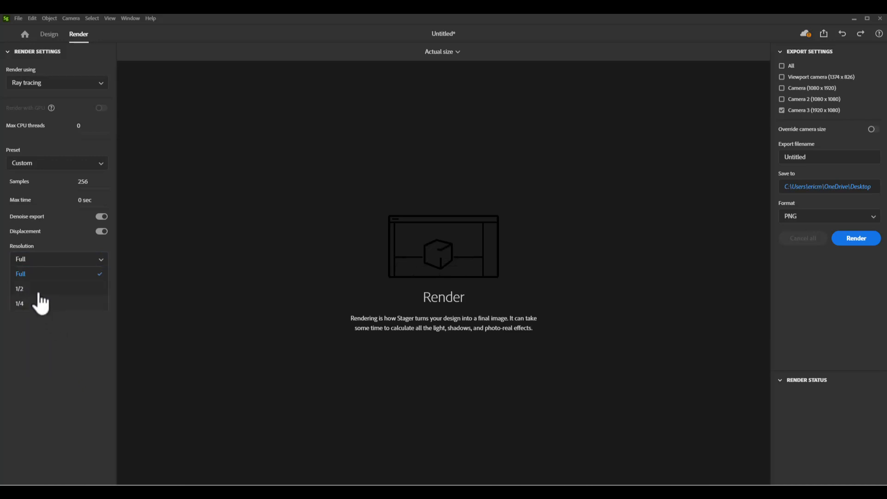
left_click(38, 274)
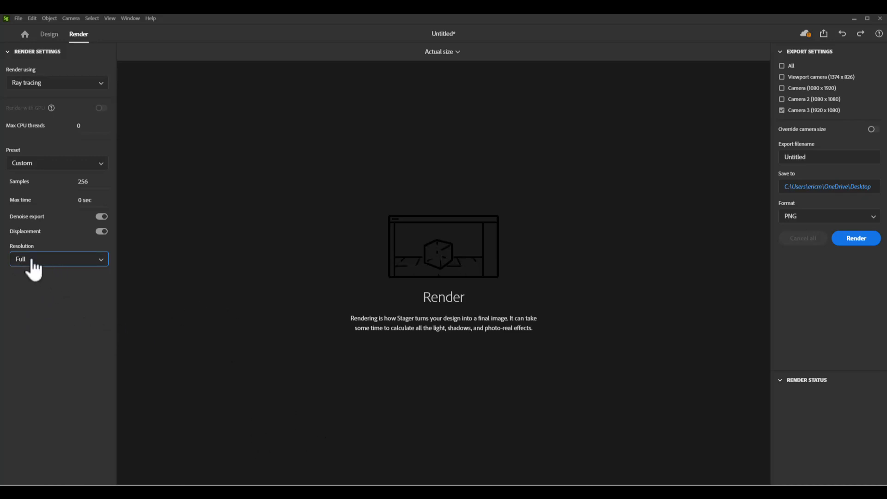
left_click(83, 182)
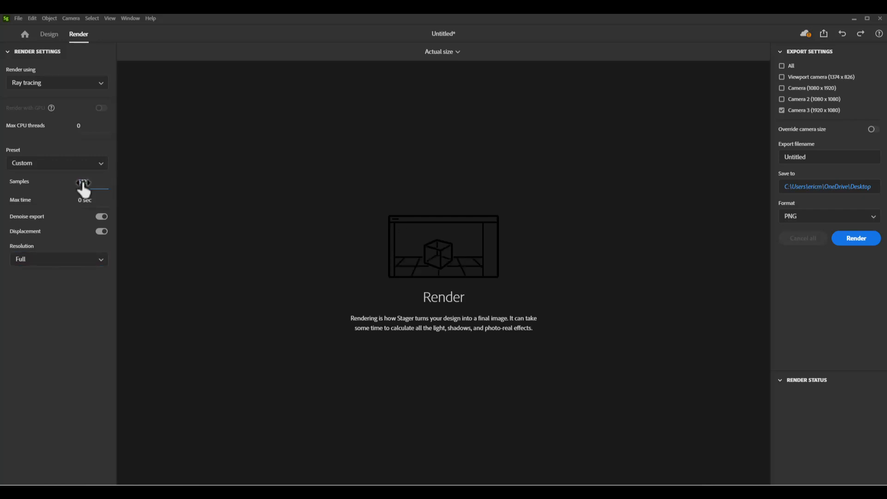
type("512")
key("Return")
Add Camera and Camera 2 to the export selection and set the export filename to card, keeping the PNG format.
left_click(781, 88)
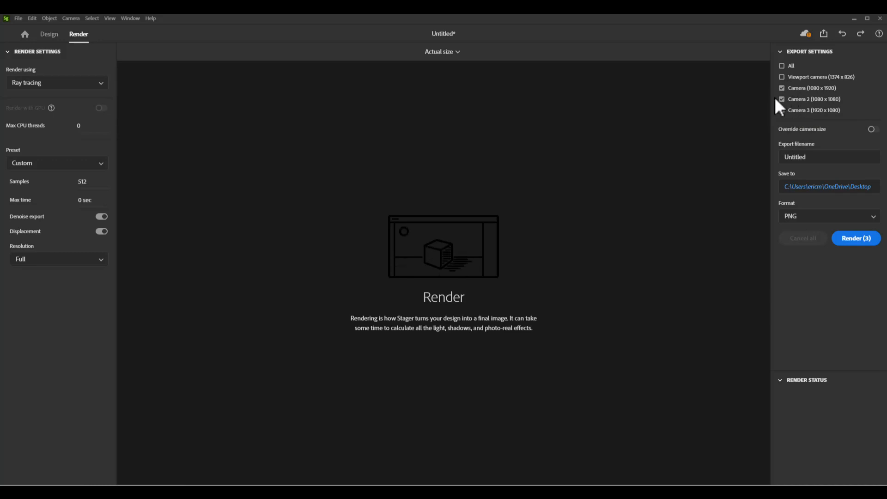
double_click(815, 157)
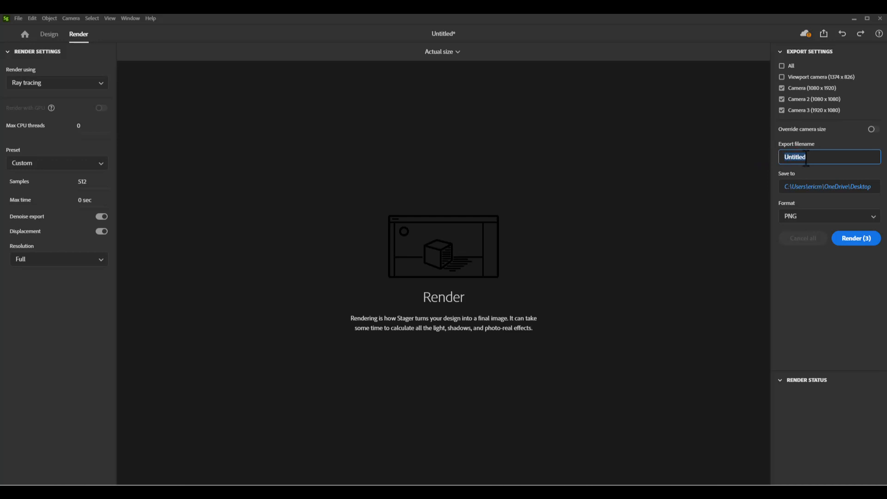
type("card")
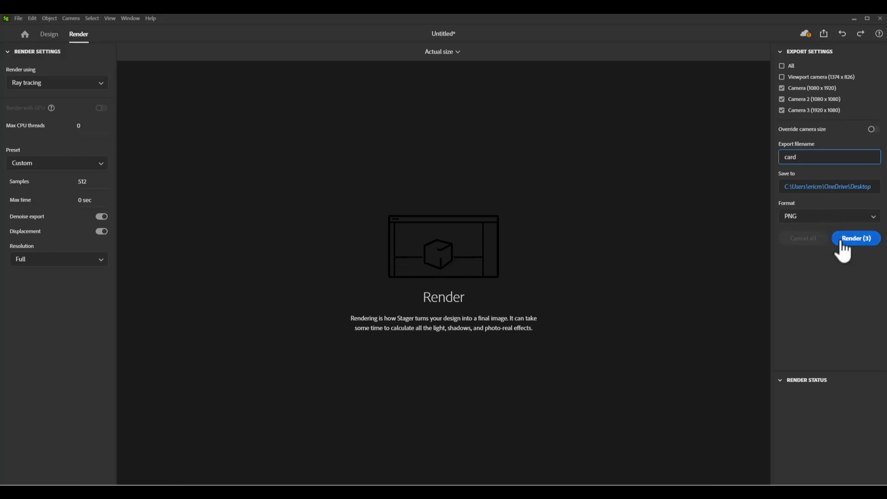
left_click(841, 219)
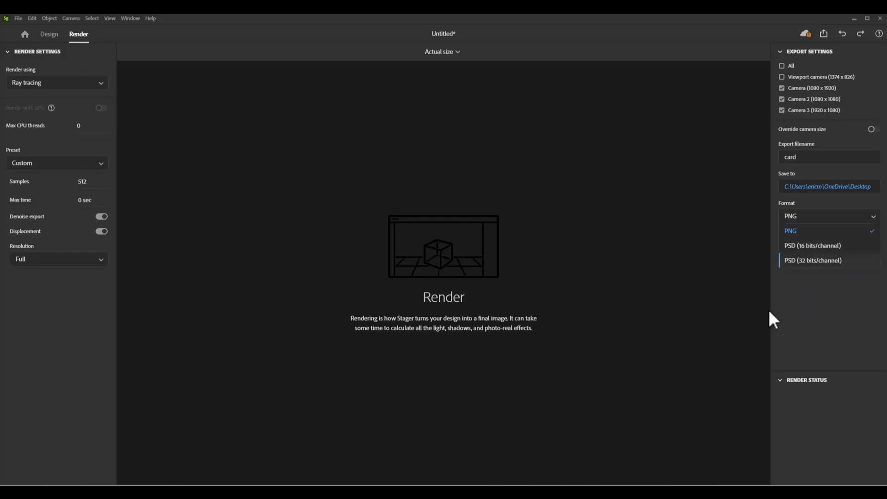
left_click(797, 289)
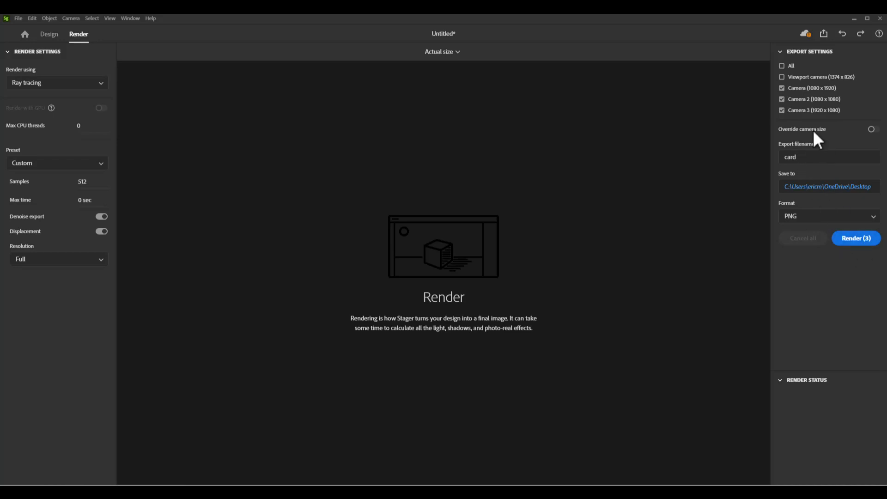
Limit the export to the 1080 x 1920 Camera, start its render, and fit the render preview to the screen.
left_click(782, 110)
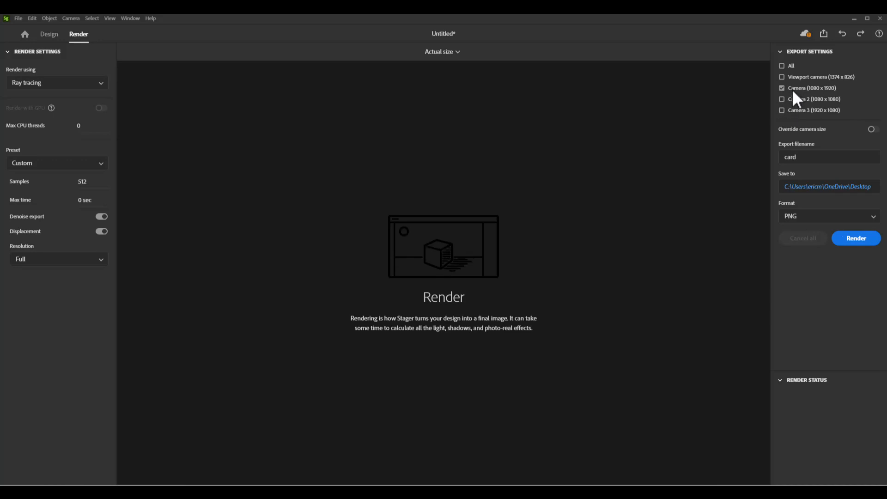
left_click(864, 245)
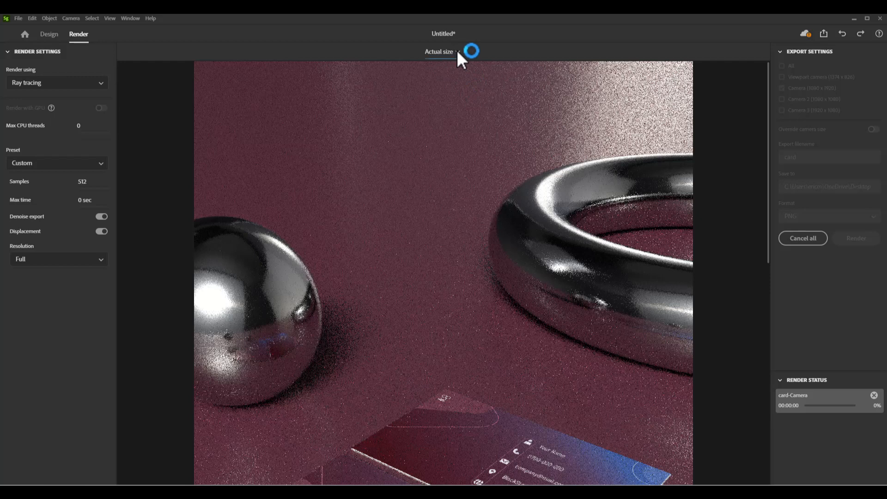
left_click(458, 52)
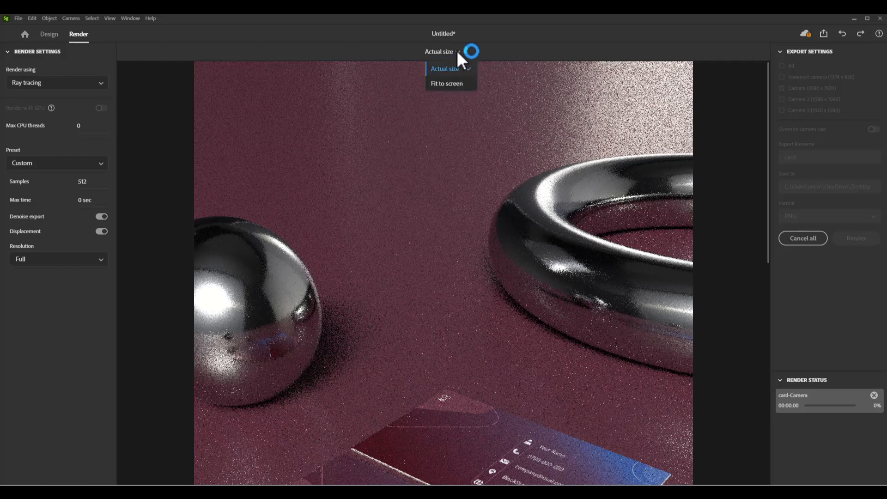
left_click(450, 83)
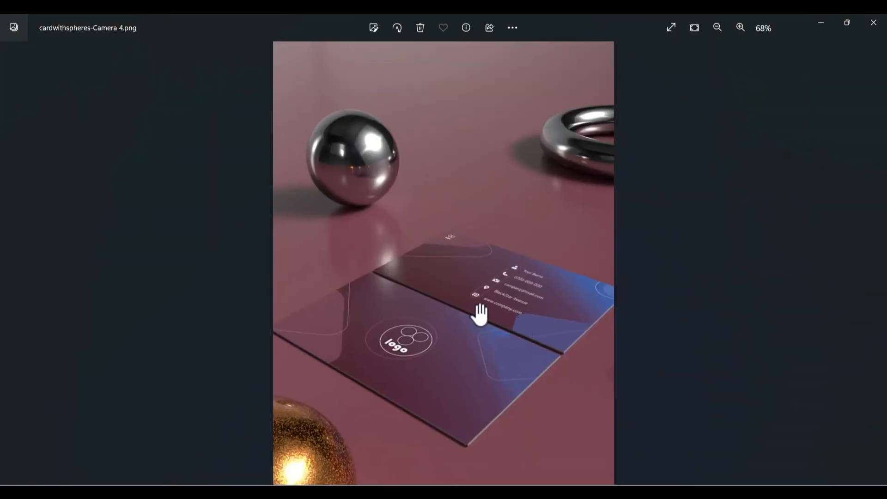
Look through the finished card renders in the image viewer, from the portrait Camera 4 image to the top cam image, and examine the logo up close.
scroll(473, 309, "down", 2)
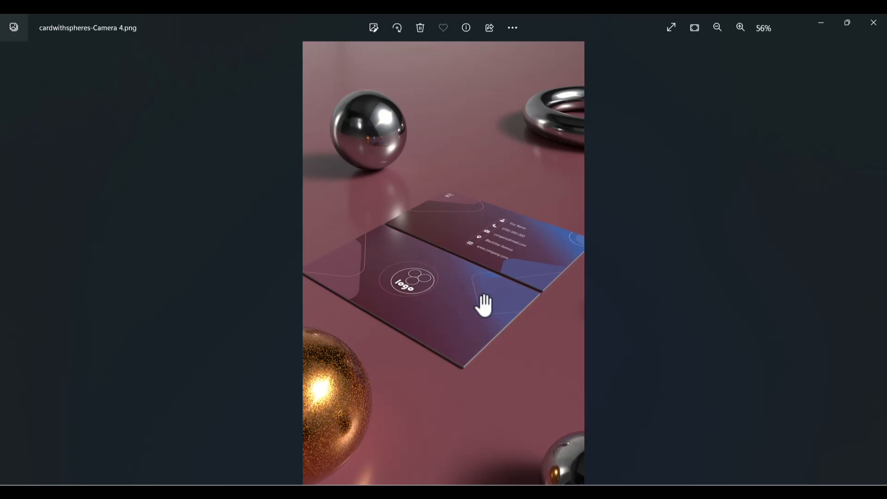
scroll(482, 302, "down", 1)
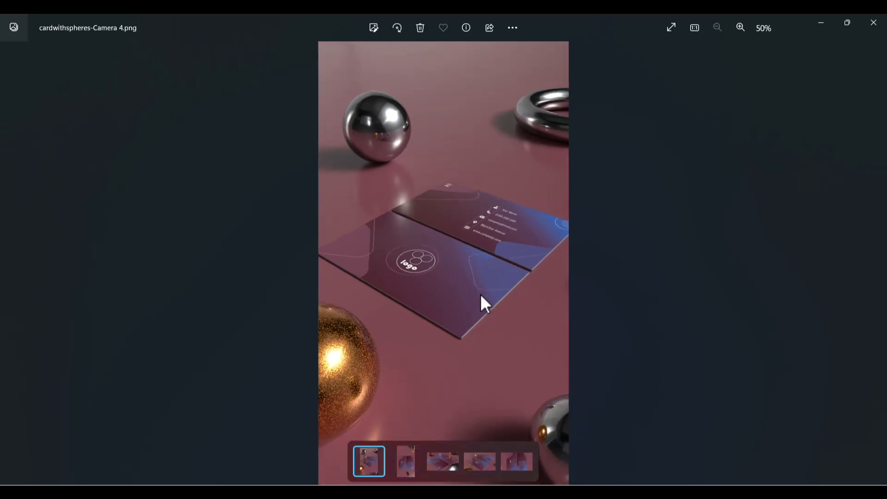
left_click(401, 456)
left_click(437, 461)
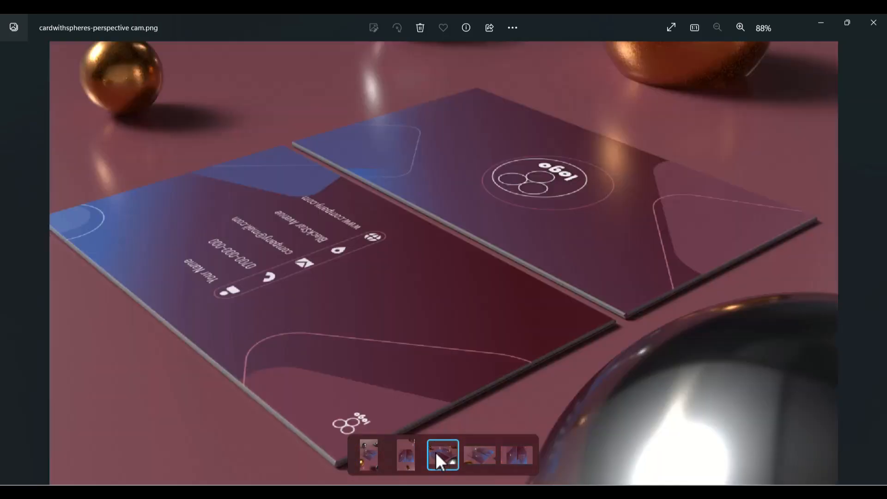
left_click(478, 455)
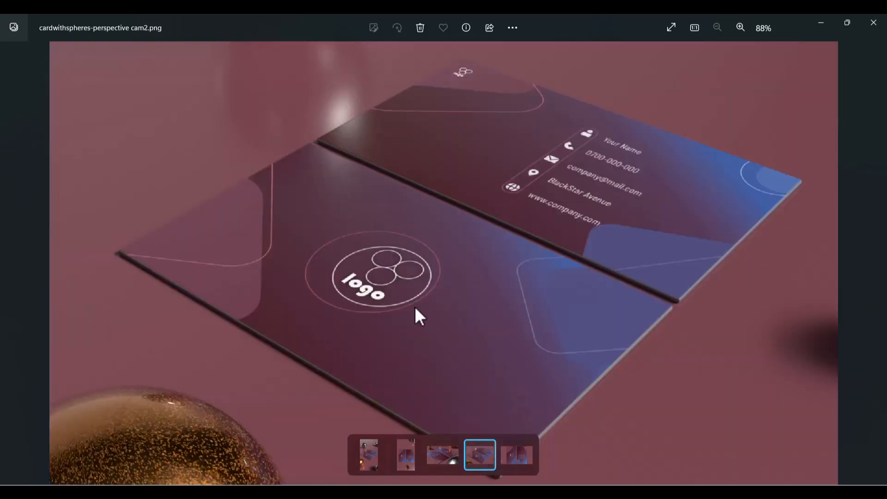
left_click(516, 455)
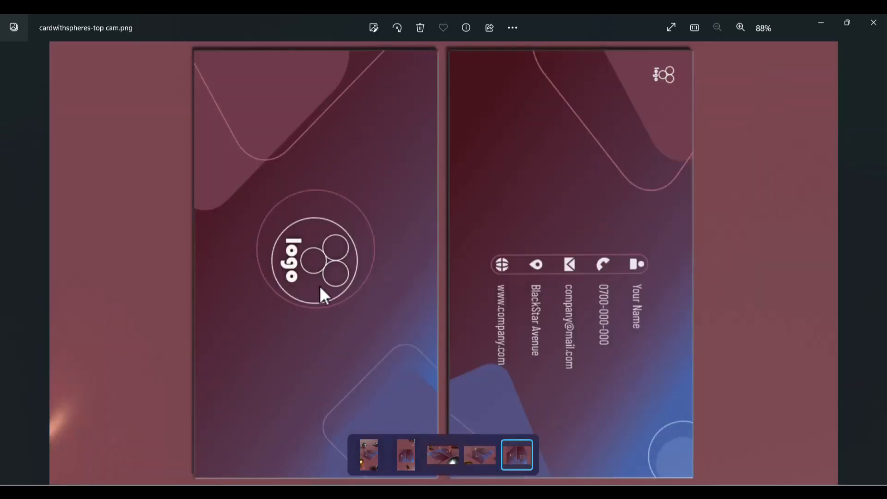
scroll(321, 290, "up", 3)
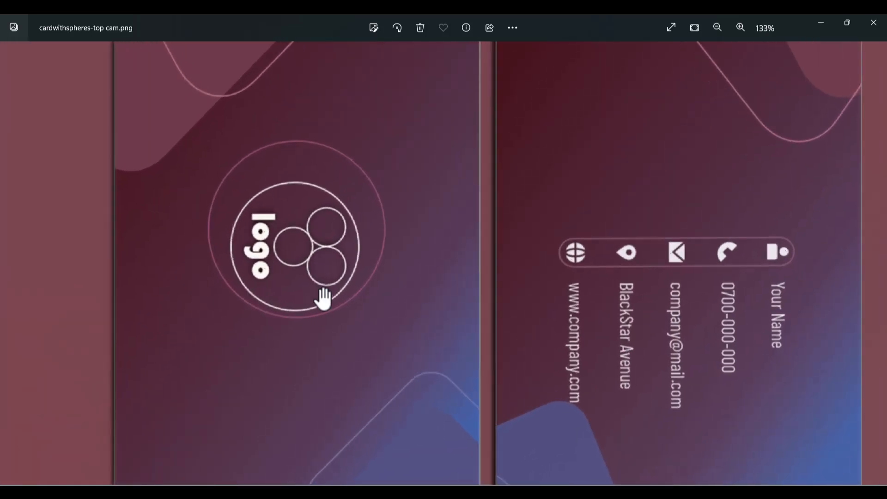
scroll(324, 298, "down", 4)
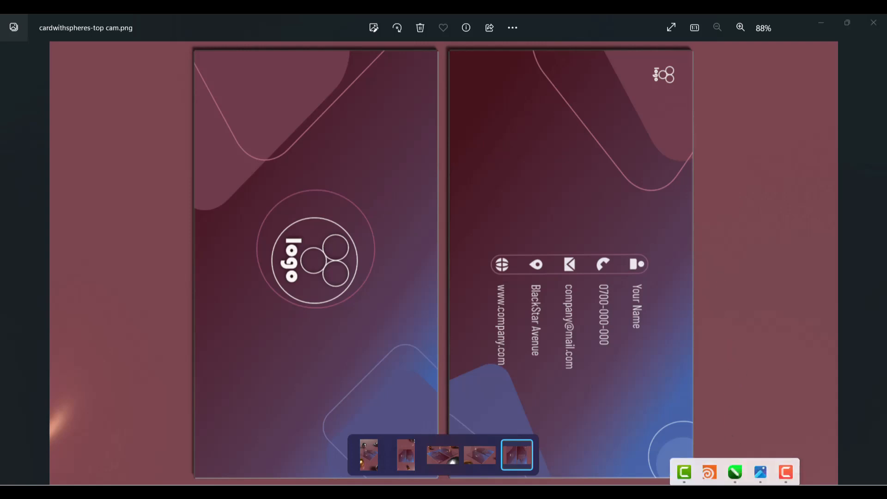
mouse_move(789, 469)
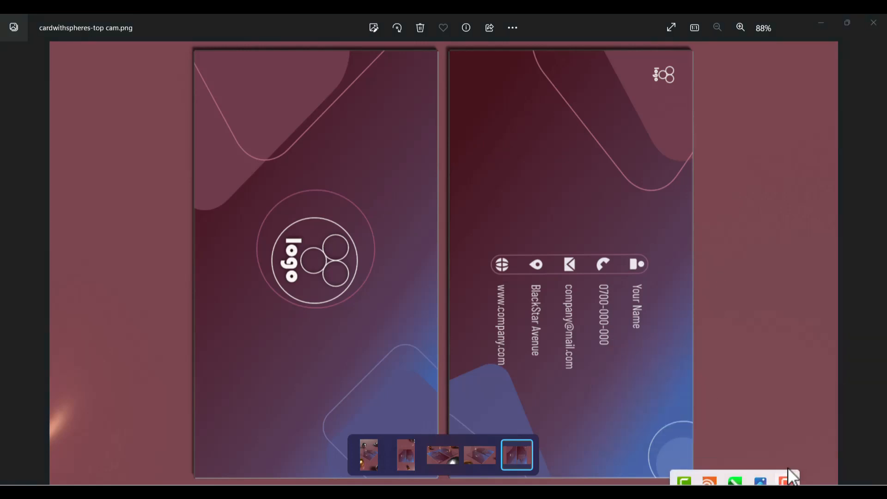